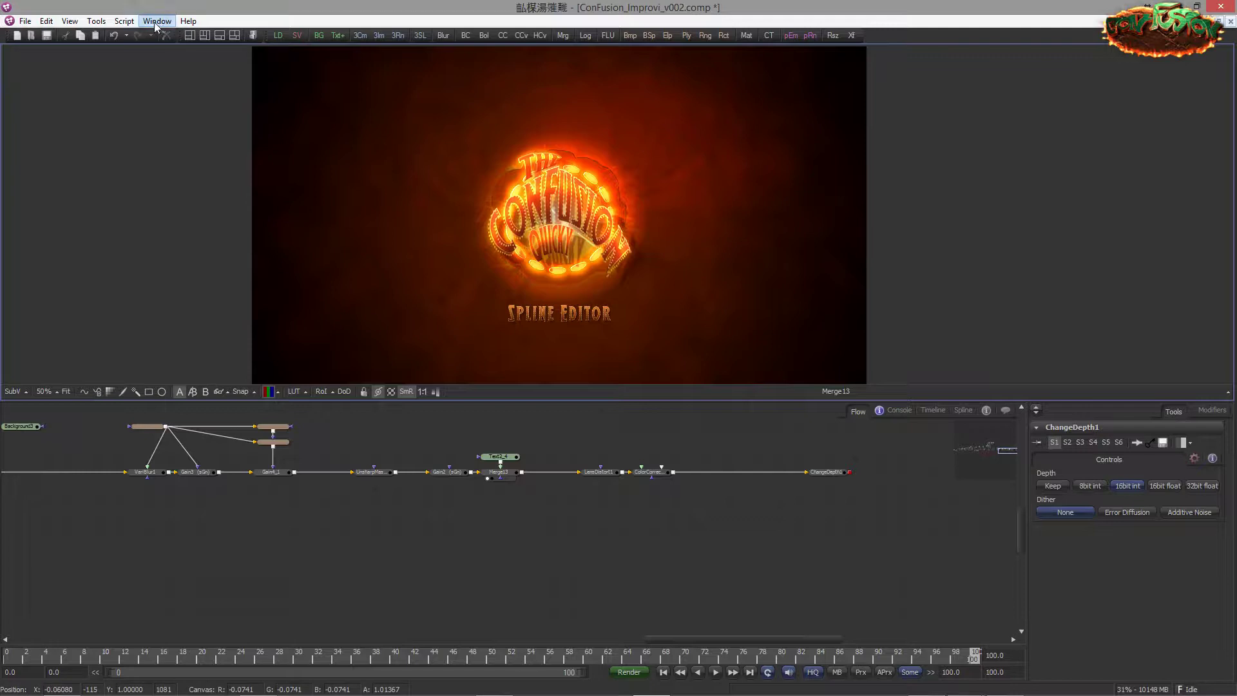
Step: Switch to the QUI_SpeedChrome_v001_vma.comp composition and examine the SpeedChrome artwork up close
click(157, 21)
click(126, 217)
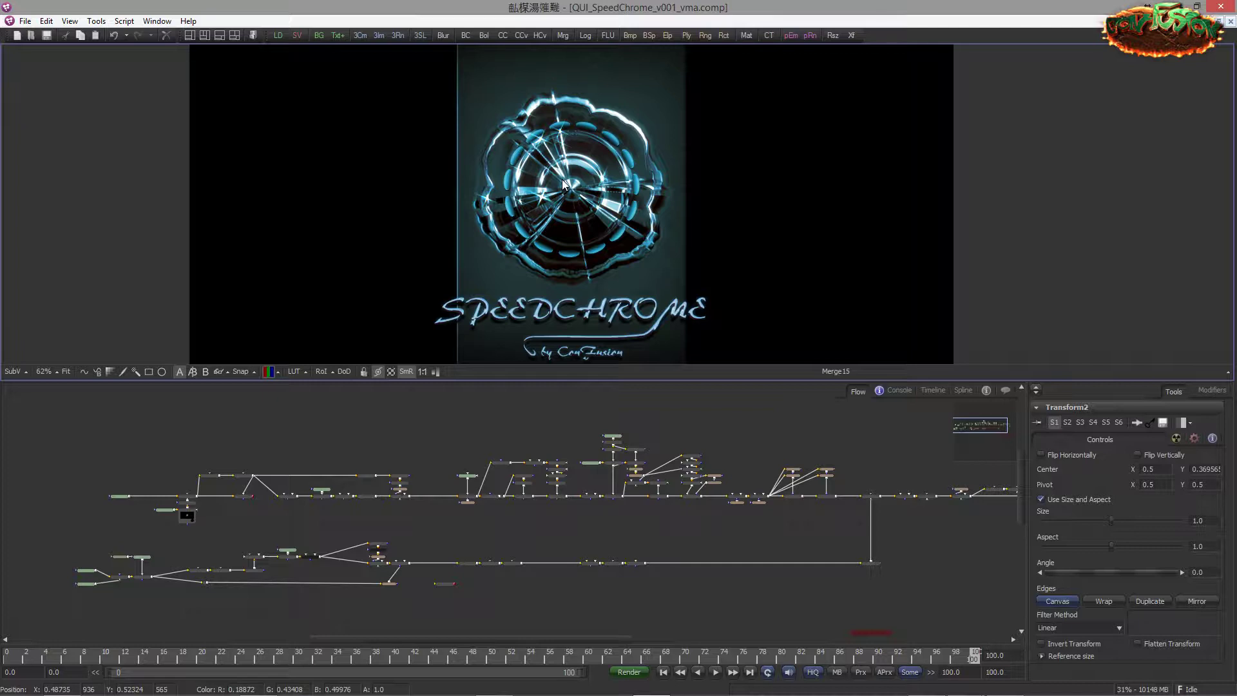
scroll(563, 185, up, 4)
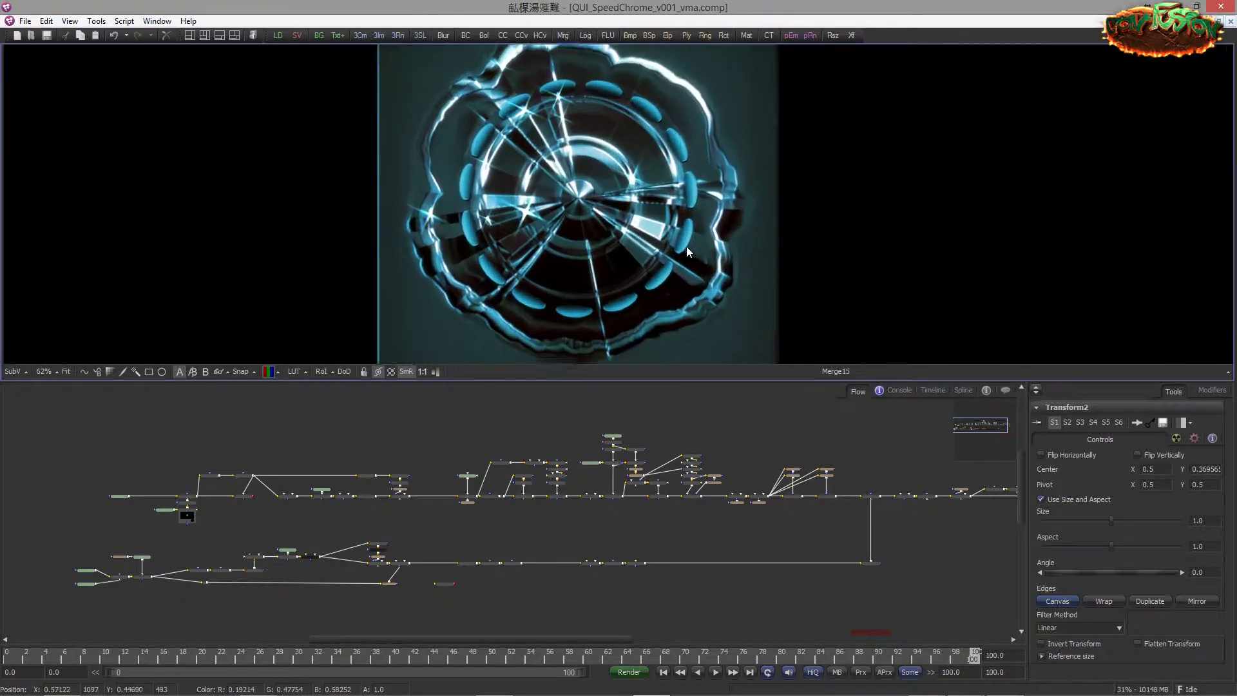
scroll(621, 215, down, 1)
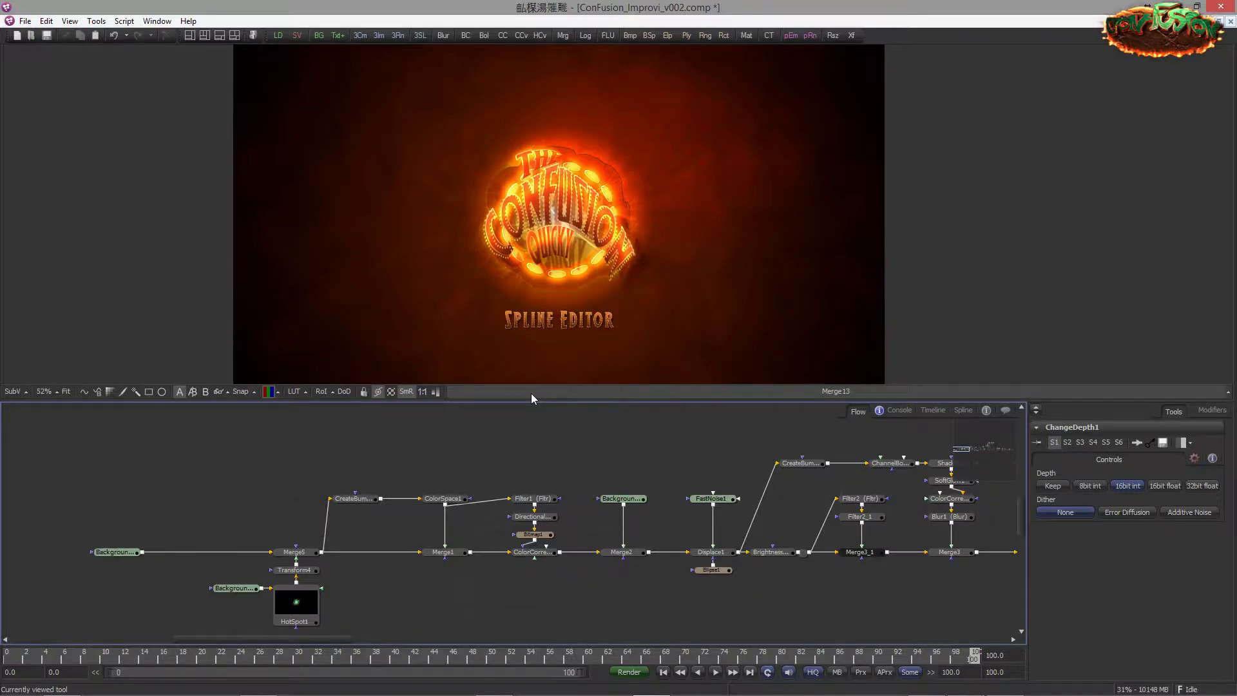
Step: Examine the outputs of ColorSpace1, Merge5 and CreateBumpMap1 in the ConFusion_Improvi_v002 comp, with the bump map circle enlarged
click(443, 499)
key(1)
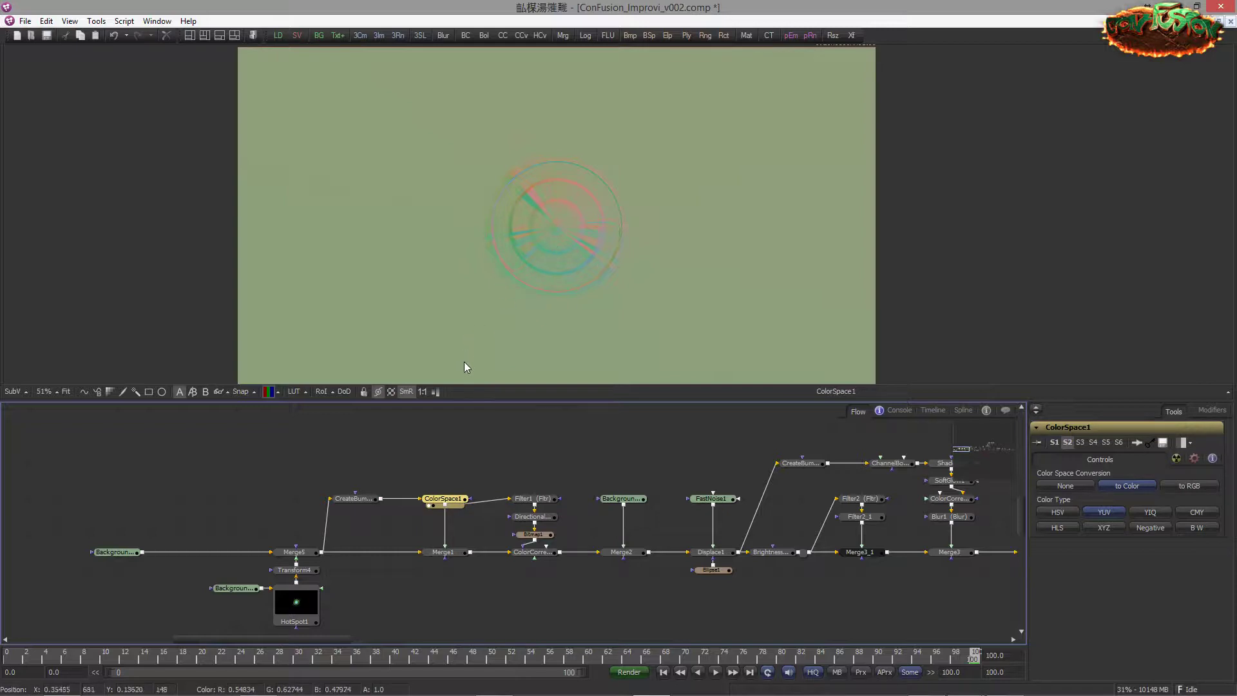
drag(294, 553, 487, 290)
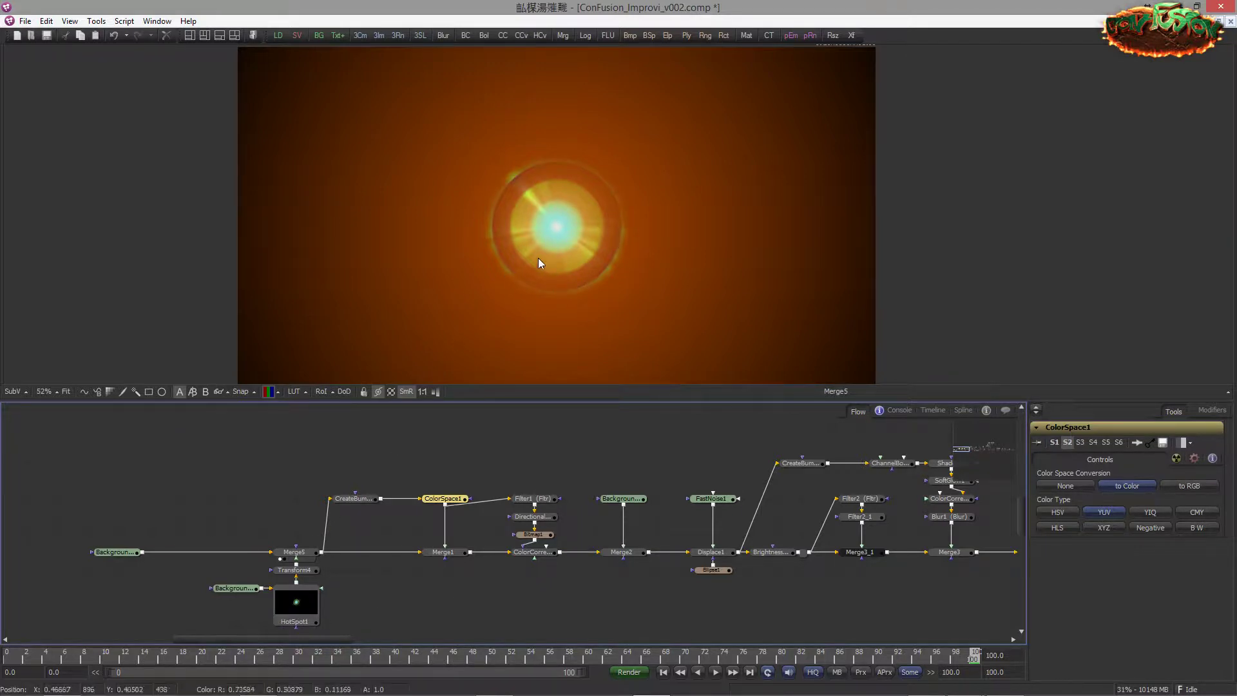
drag(368, 499, 427, 240)
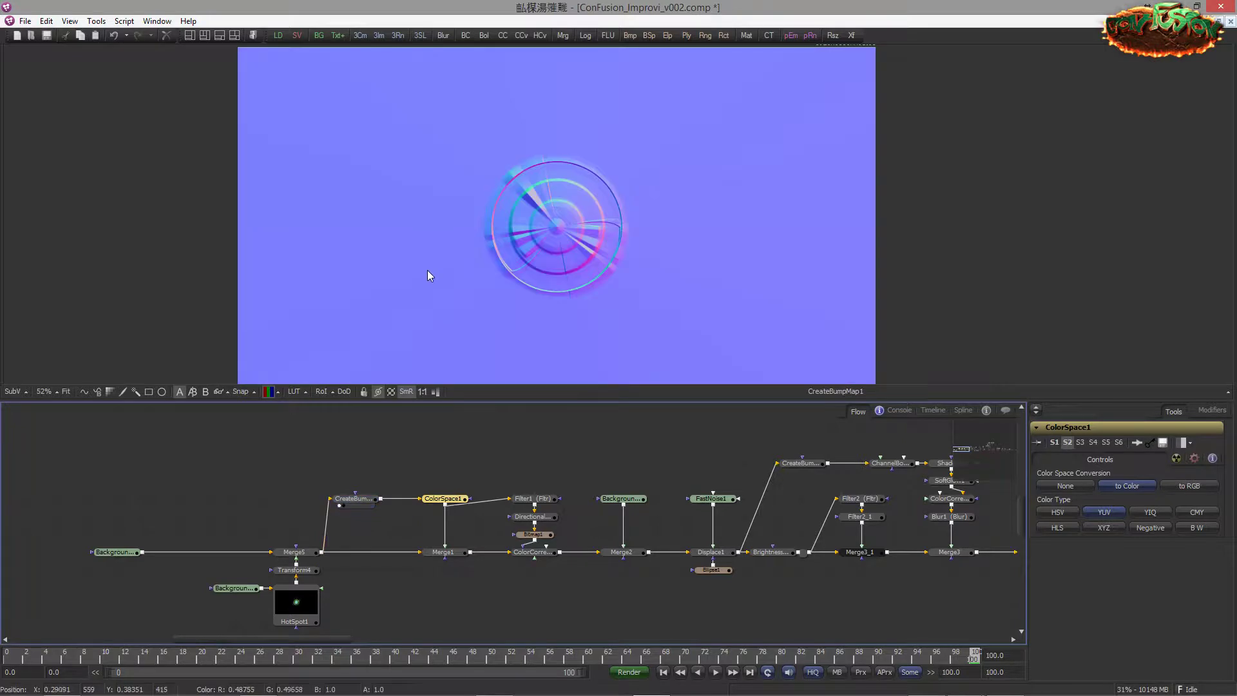
scroll(512, 203, up, 3)
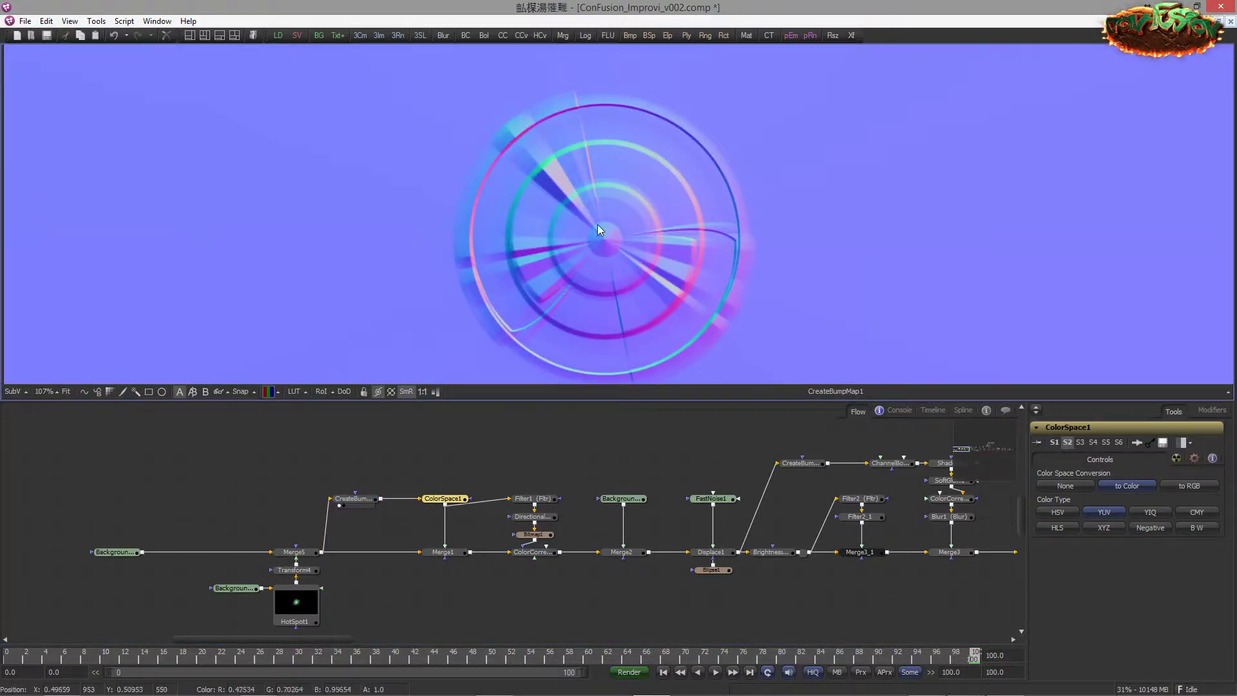
drag(598, 224, 594, 202)
Step: Compare the outputs of ColorSpace1, Filter1, Bitmap1, Merge1 and ColorCorrector1 in the viewer
drag(443, 499, 435, 171)
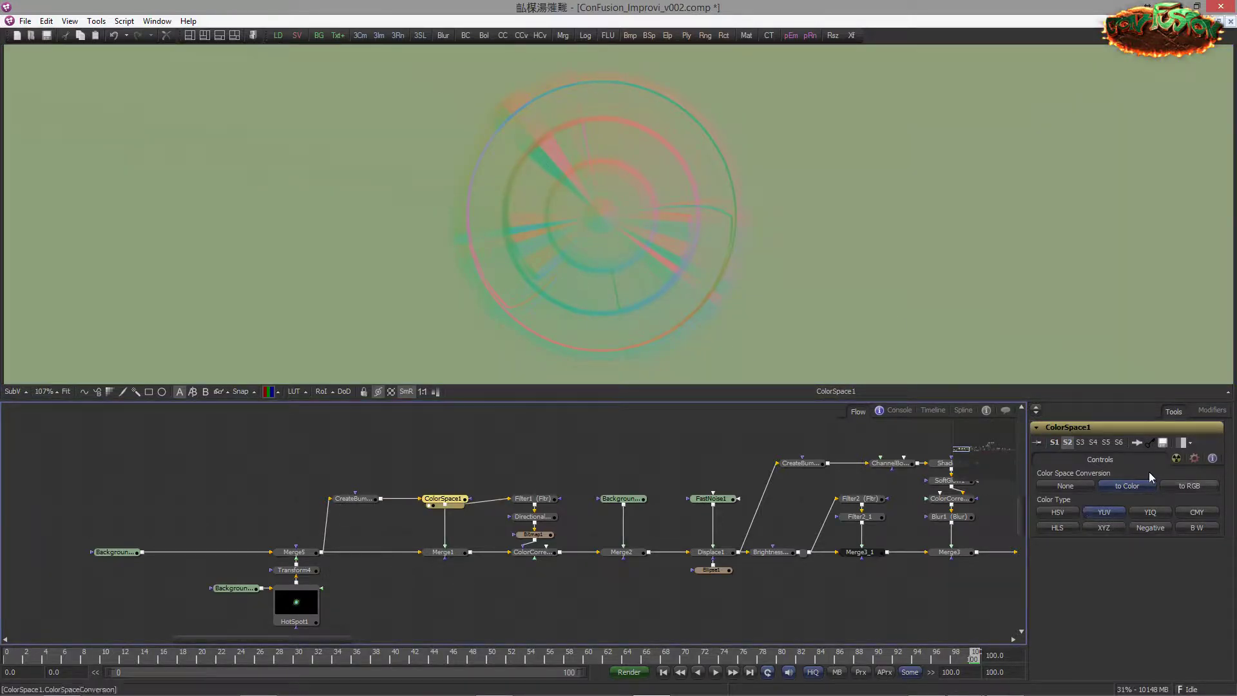
drag(533, 516, 542, 292)
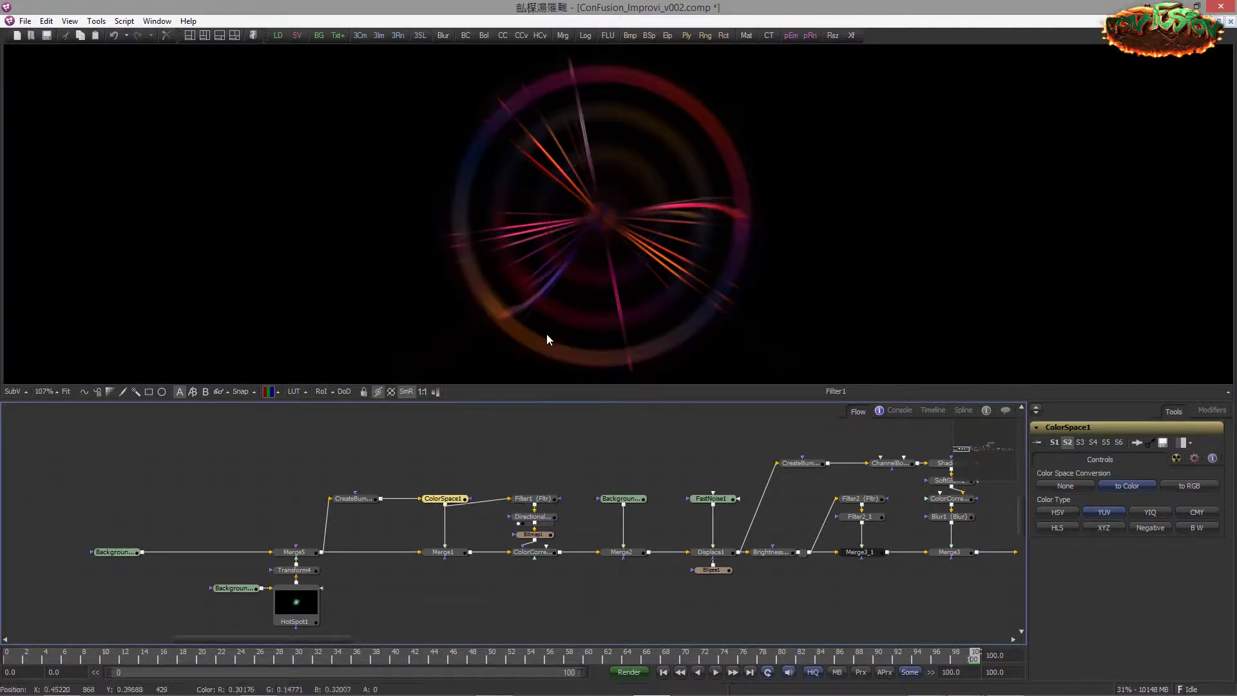
drag(533, 534, 535, 258)
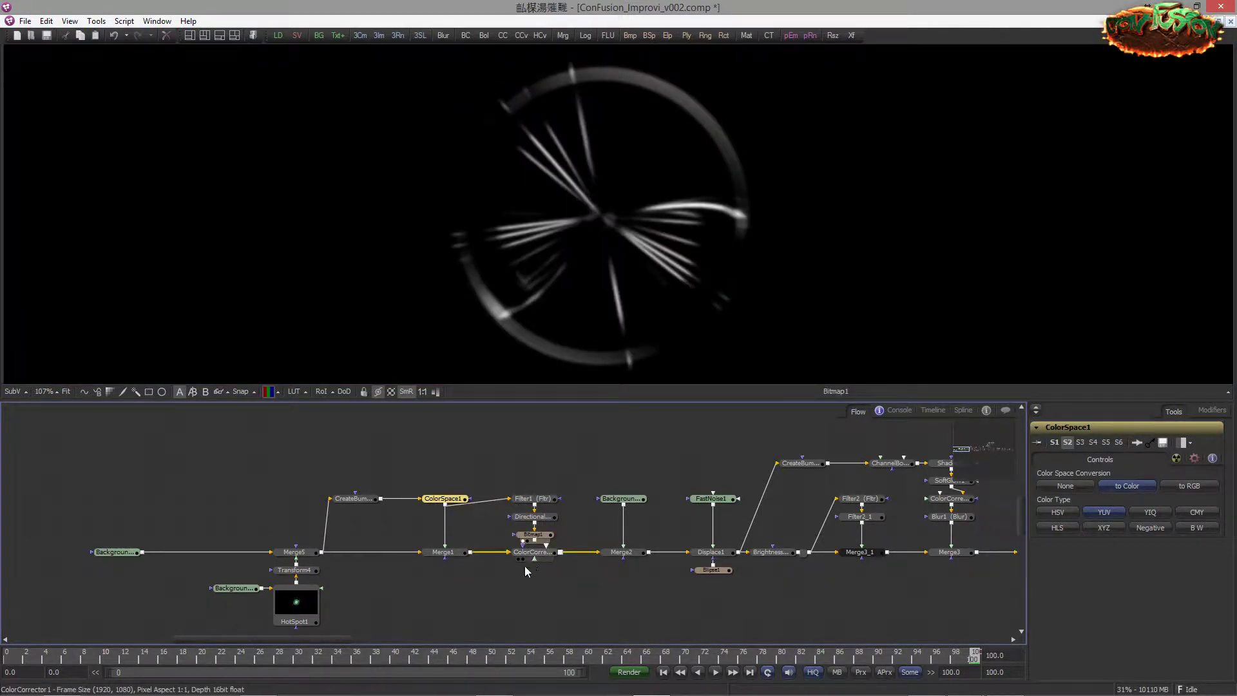
click(428, 559)
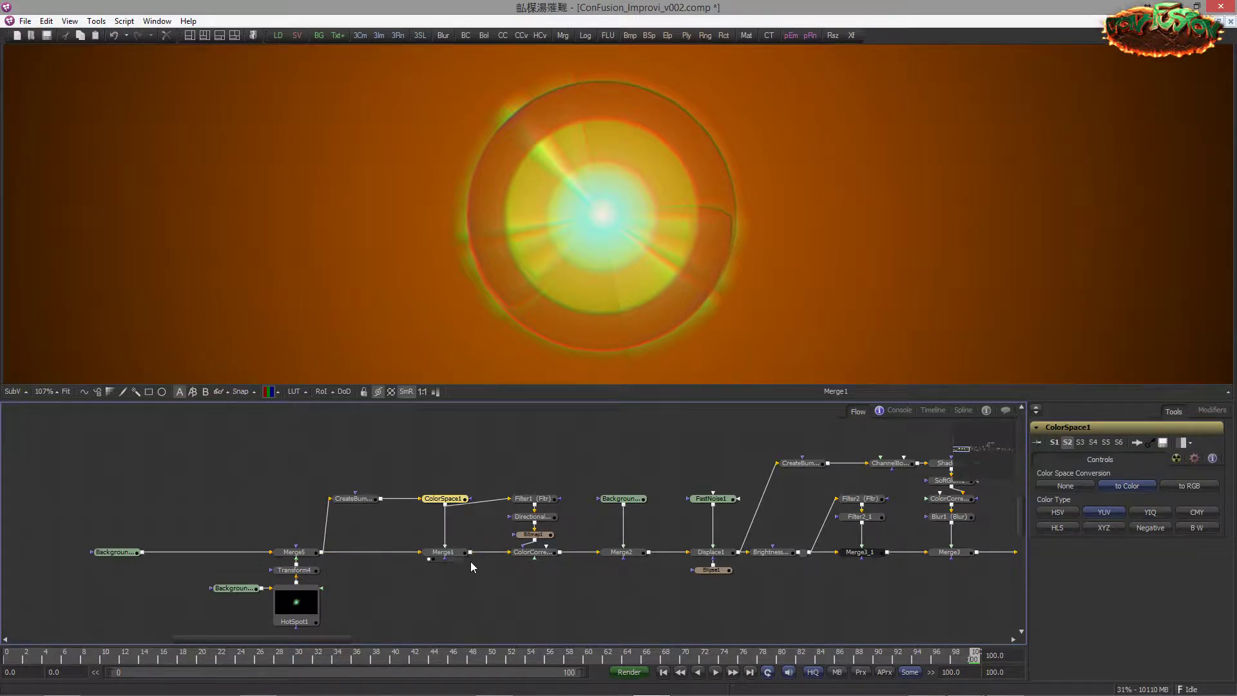
drag(527, 554, 721, 261)
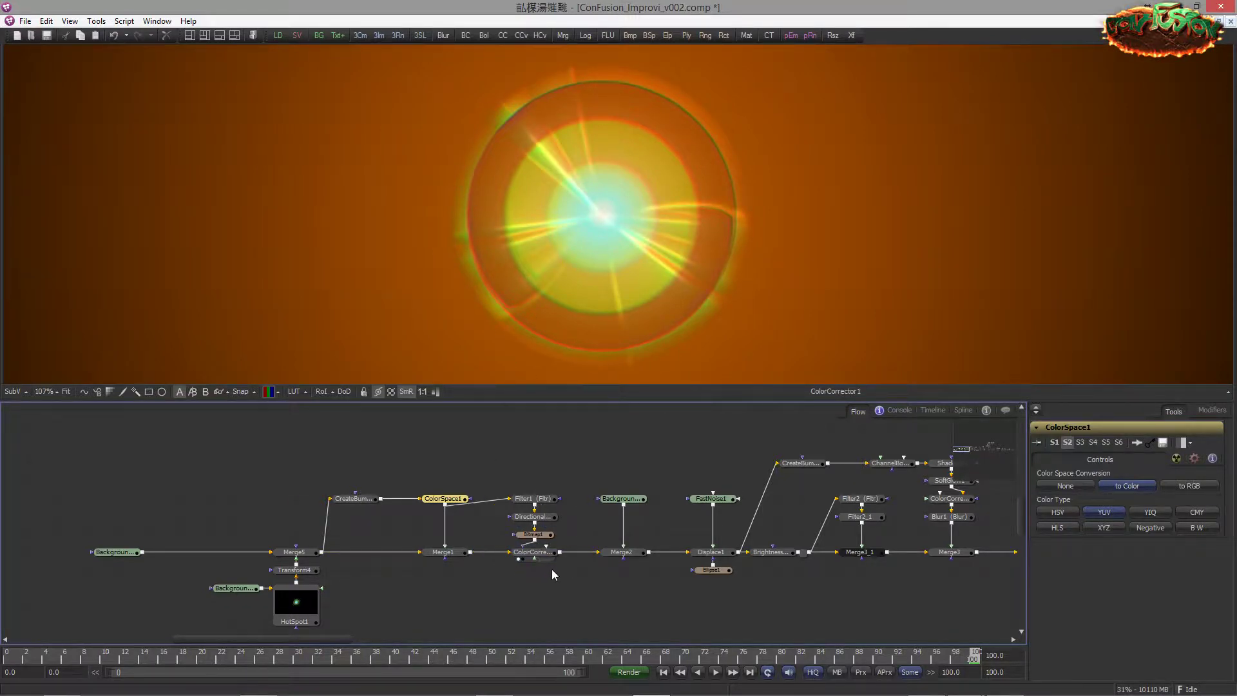
scroll(581, 246, down, 2)
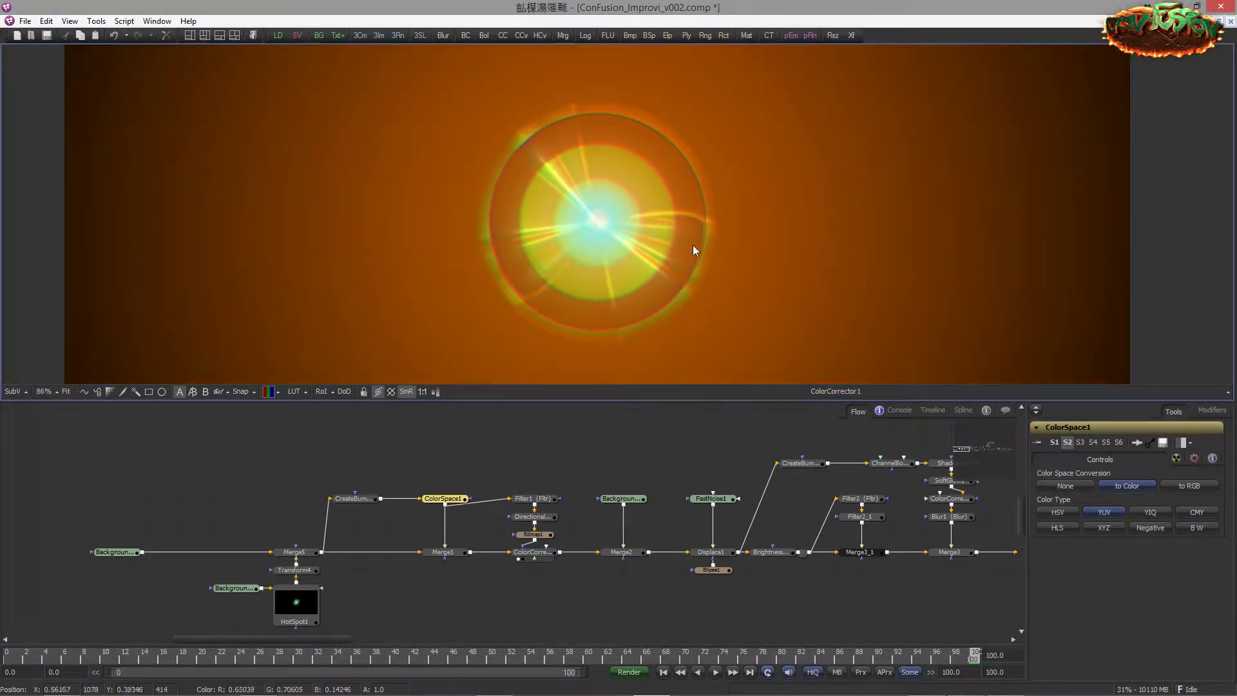
Step: Add an unconnected Texture tool in the empty flow area above the existing node tree
click(586, 450)
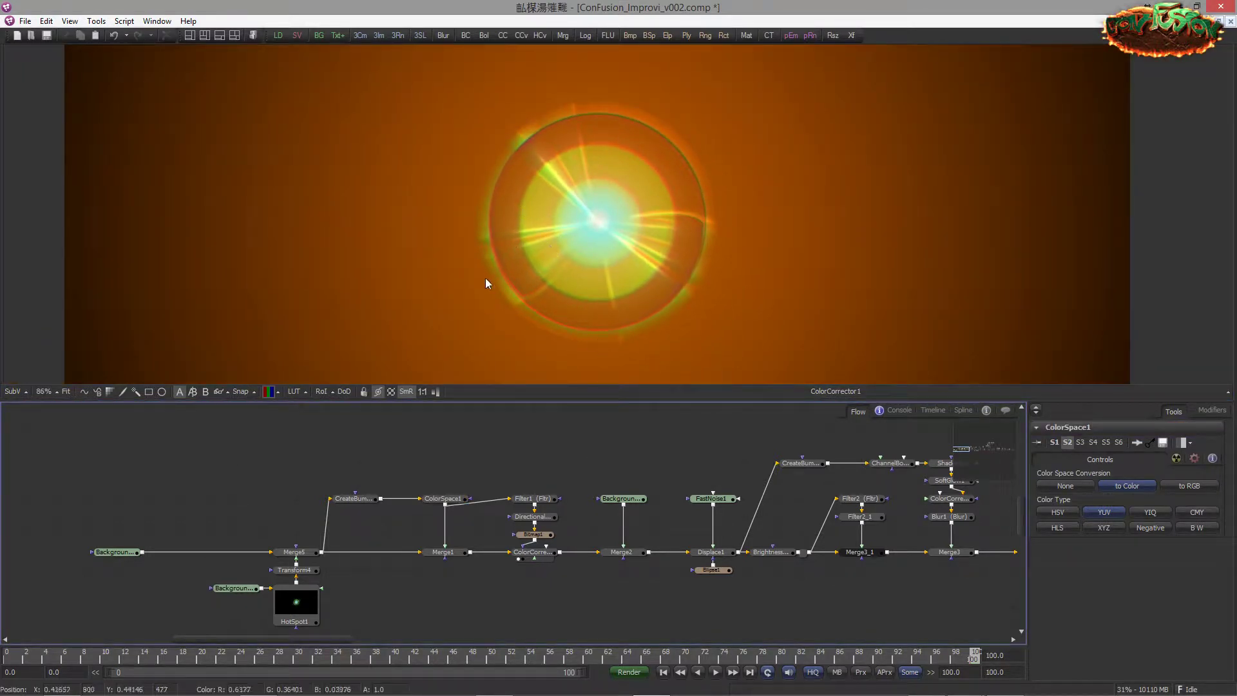
drag(540, 432, 461, 451)
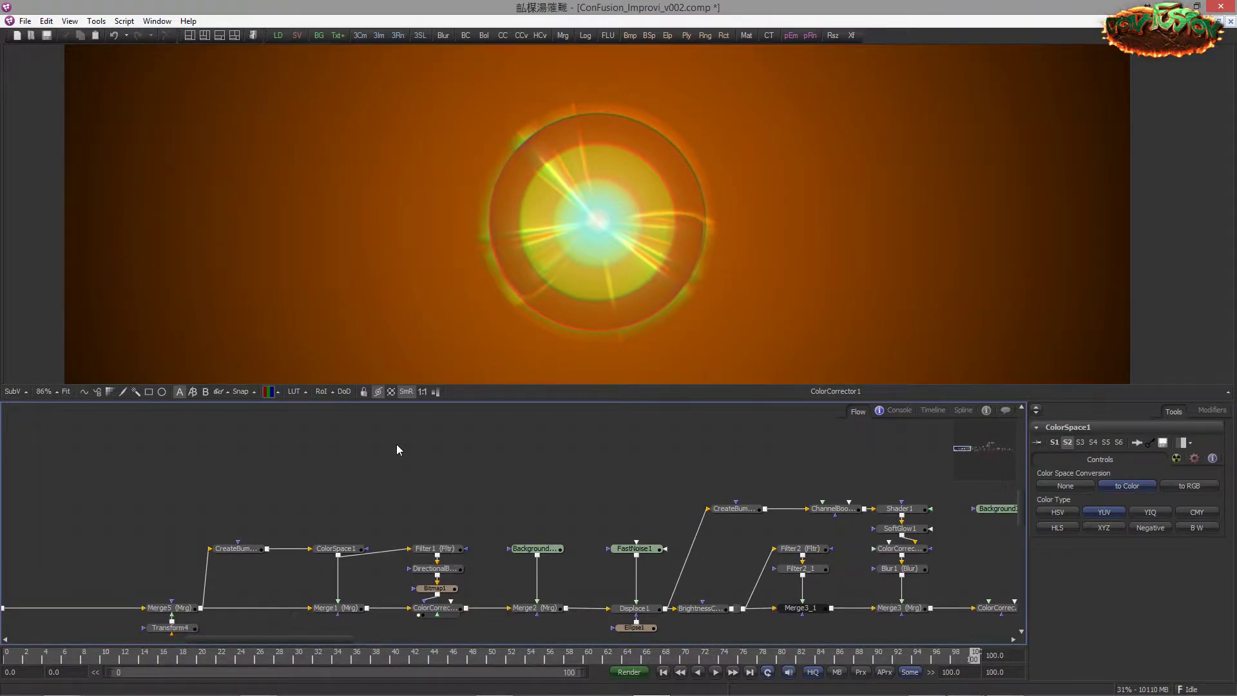
key(ctrl+space)
text(tex)
key(Down)
key(Down)
key(Return)
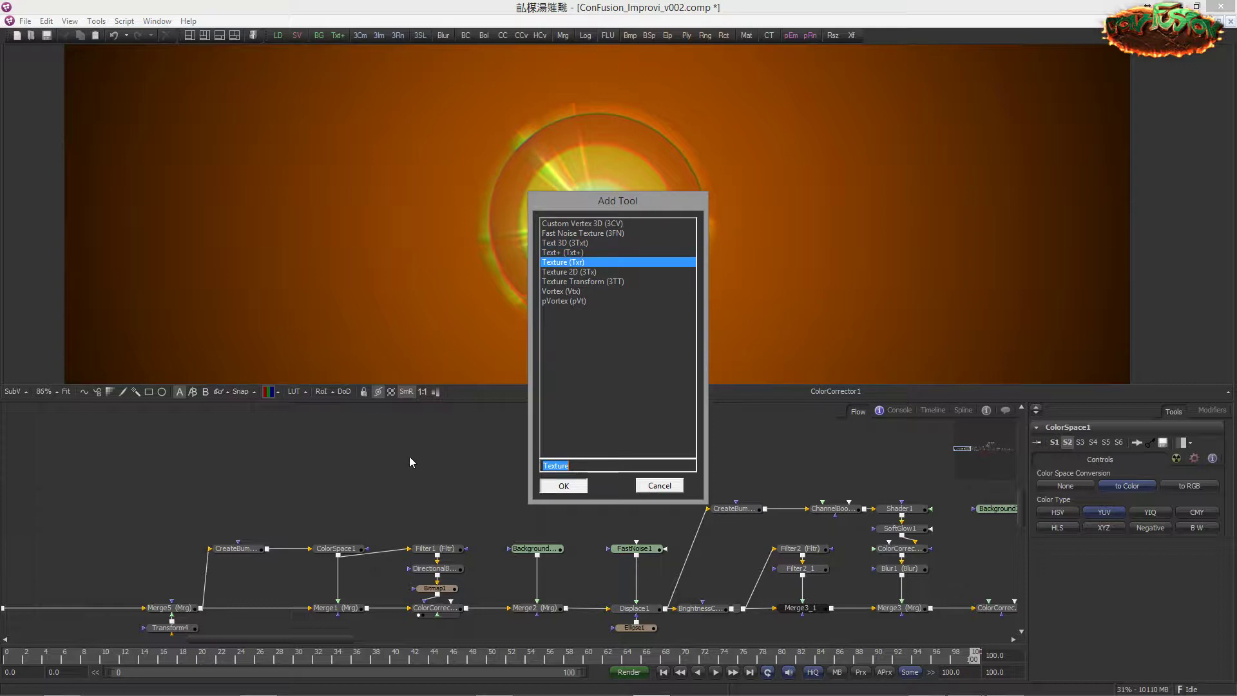
key(Return)
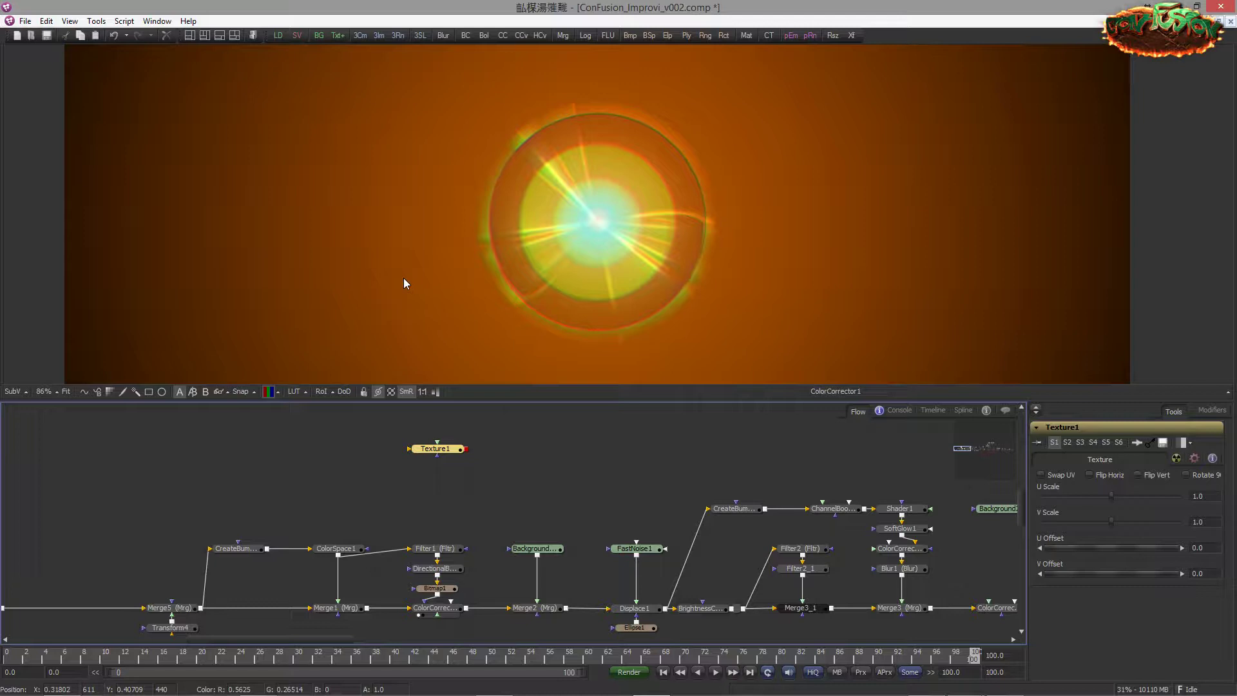
Step: Load QUI_UVW_v002_vma.exr with a new Loader, view the helmet pass, and place the node farther from Texture1
drag(279, 36, 451, 258)
double_click(428, 211)
scroll(537, 222, down, 3)
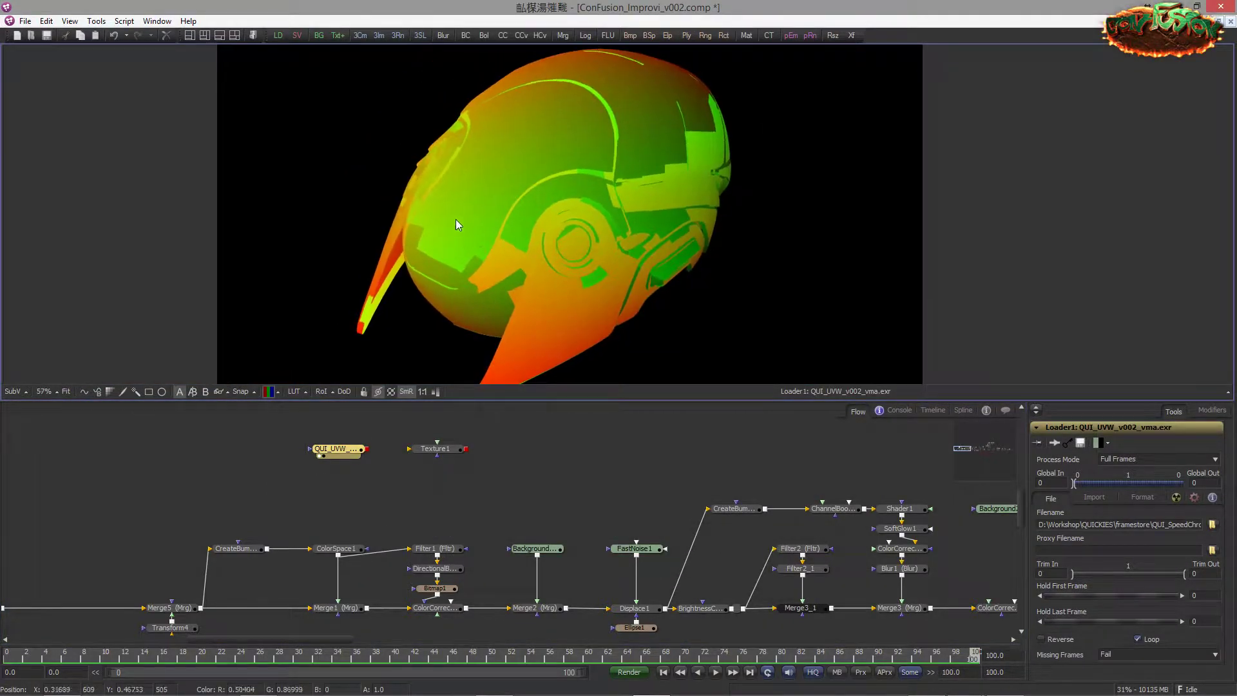
scroll(457, 224, down, 1)
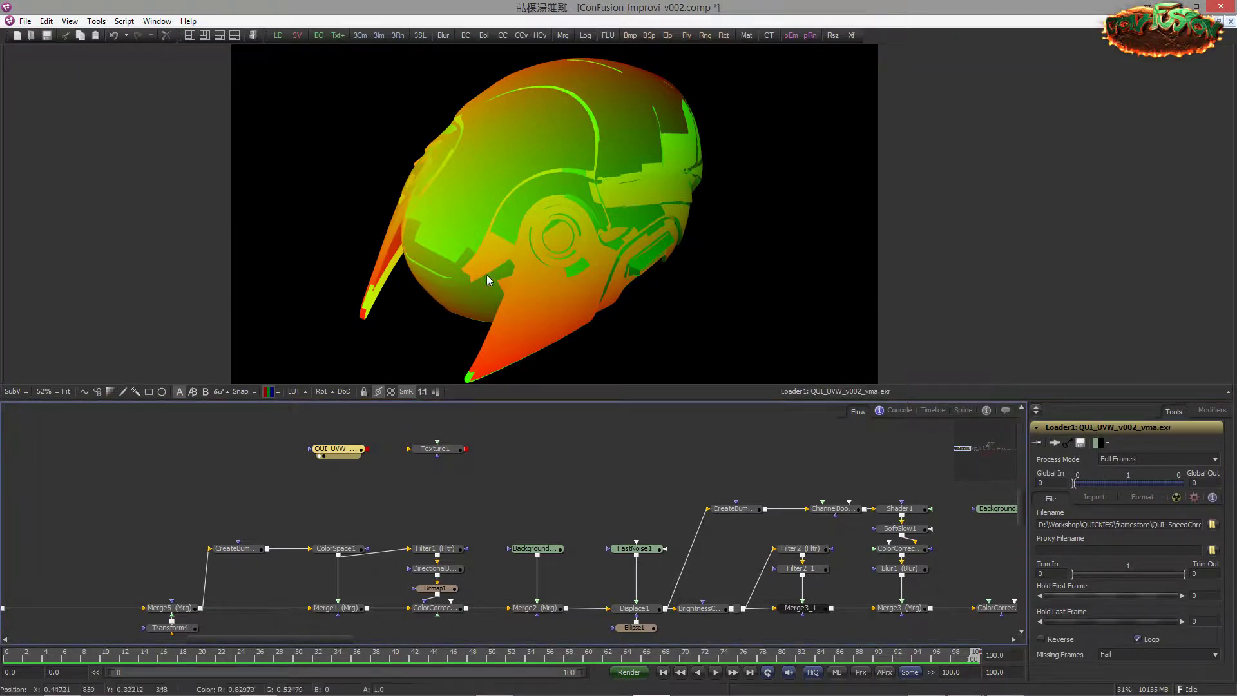
scroll(503, 205, down, 1)
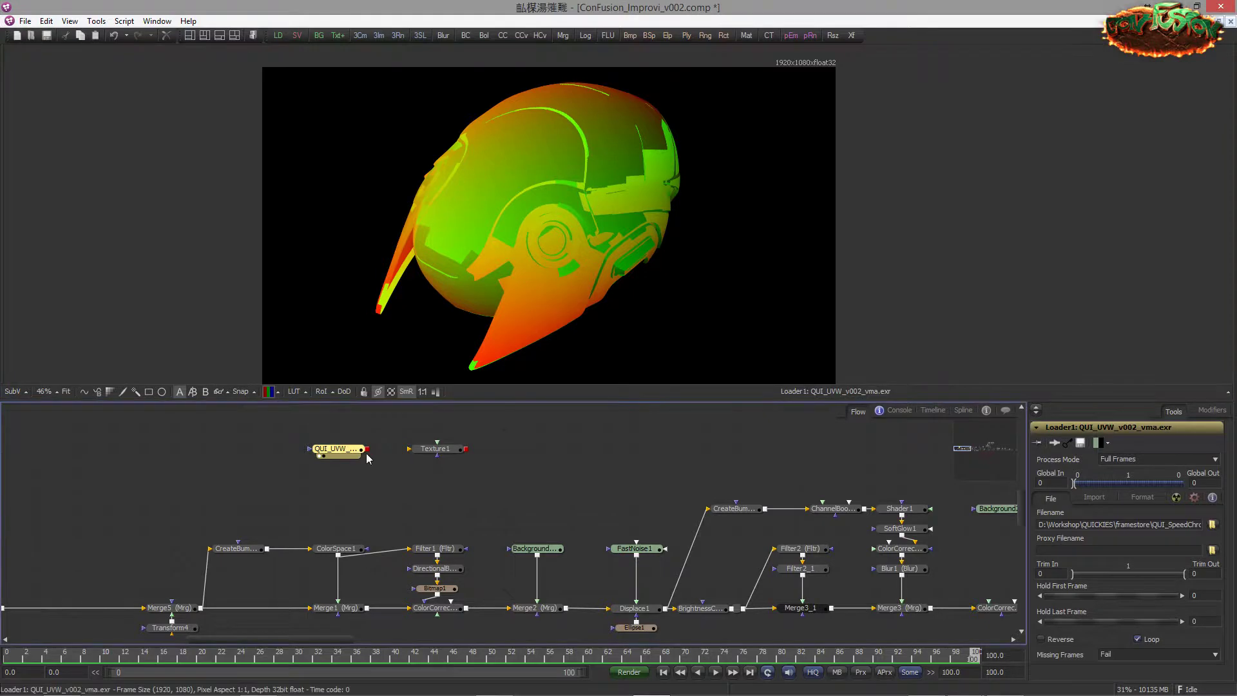
drag(352, 451, 267, 453)
Step: Check which display channels the viewer offers for the QUI_UVW loader
click(432, 451)
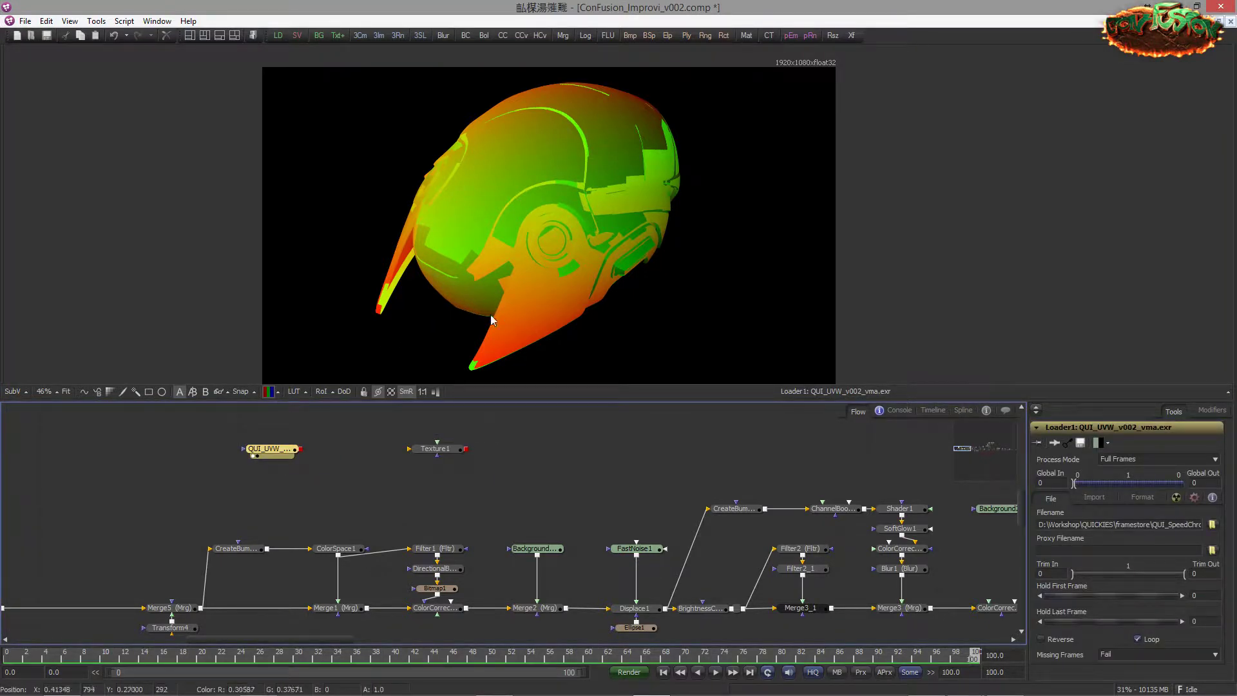
click(275, 392)
click(278, 453)
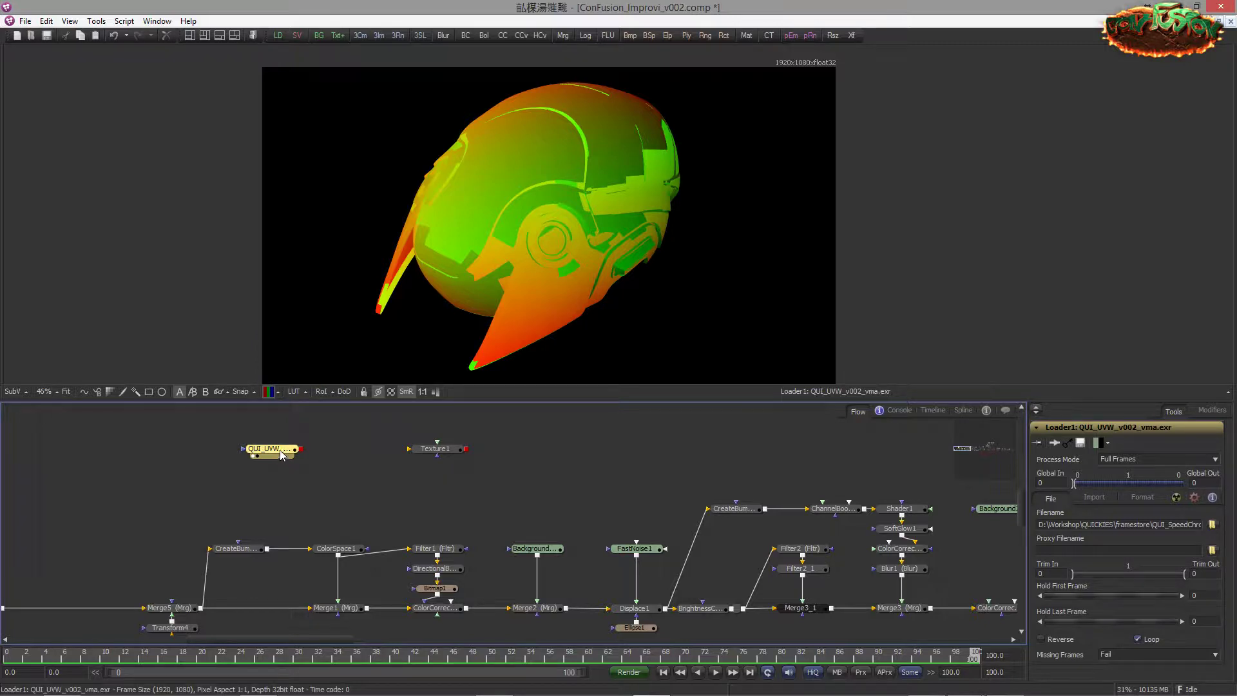
click(271, 391)
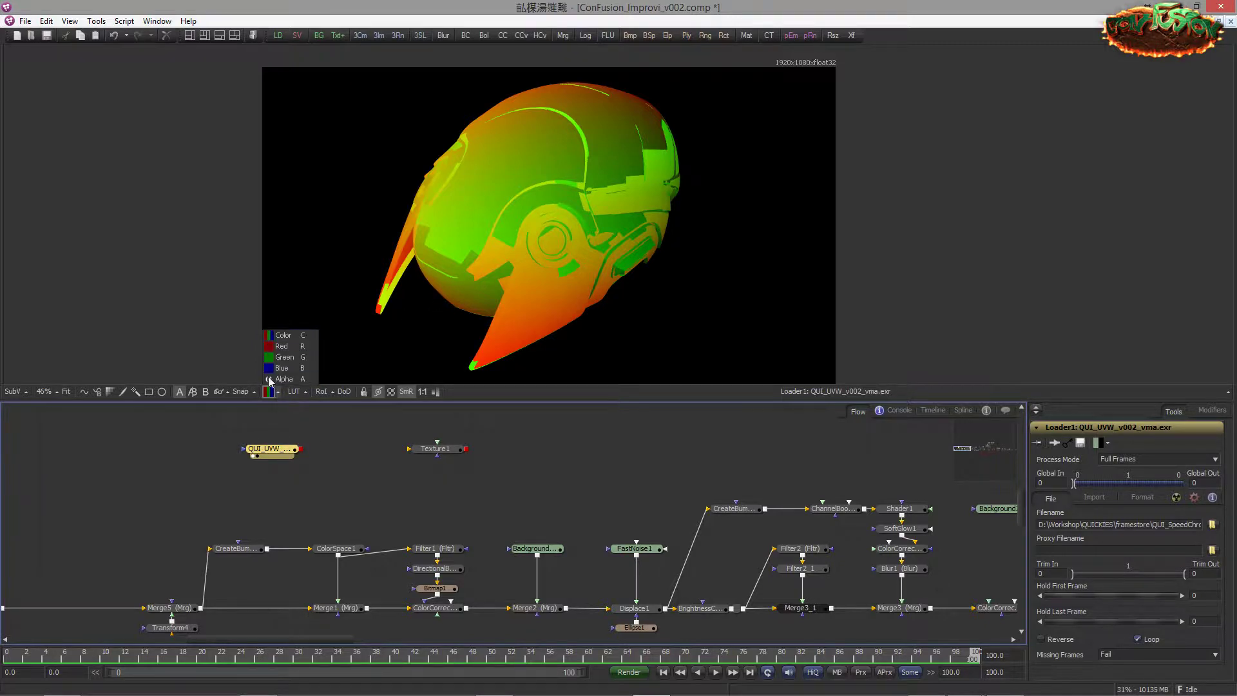
click(280, 423)
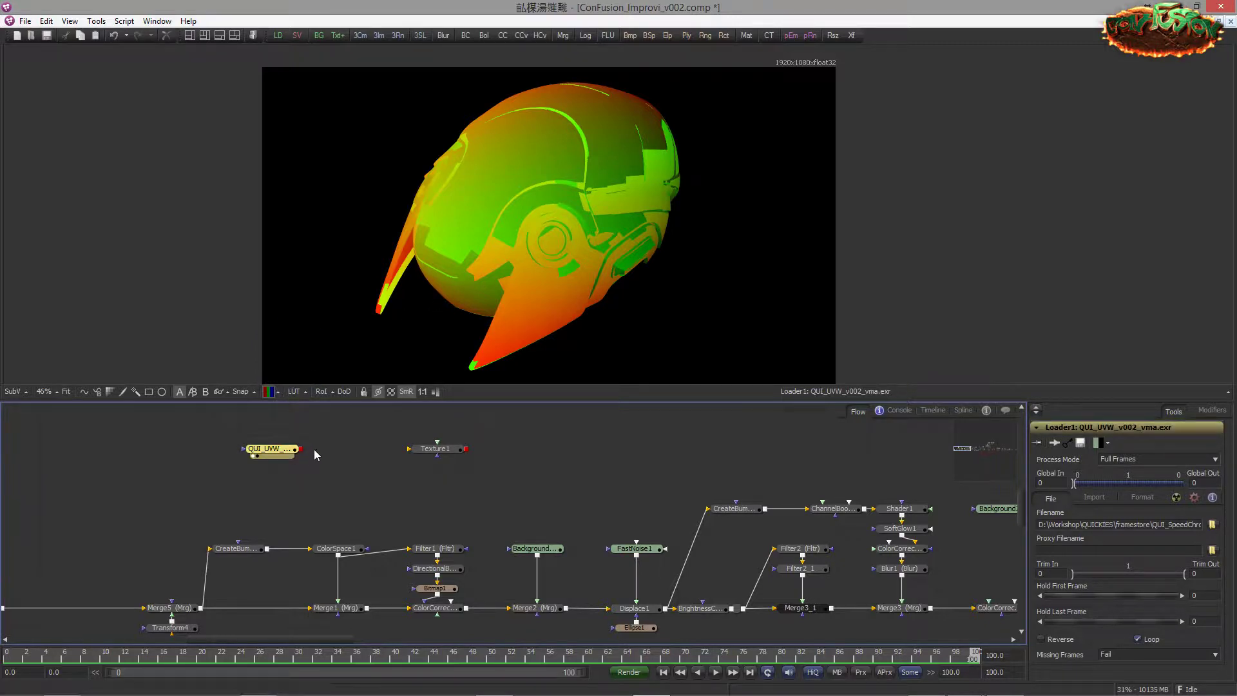
Step: Add a Channel Booleans tool connected after the QUI_UVW loader
key(ctrl+space)
text(bol)
key(Return)
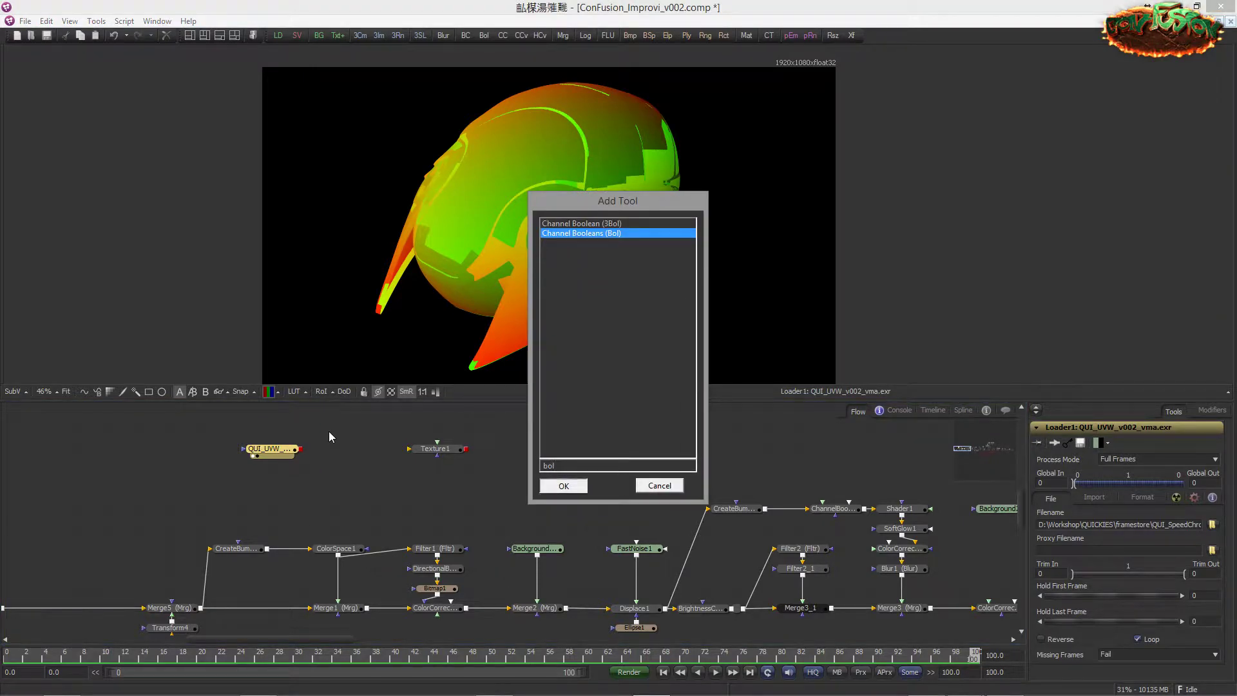
Step: Enable the extra channels in Channel Booleans, setting U Texture to Red BG and V Texture to Green BG
click(1120, 459)
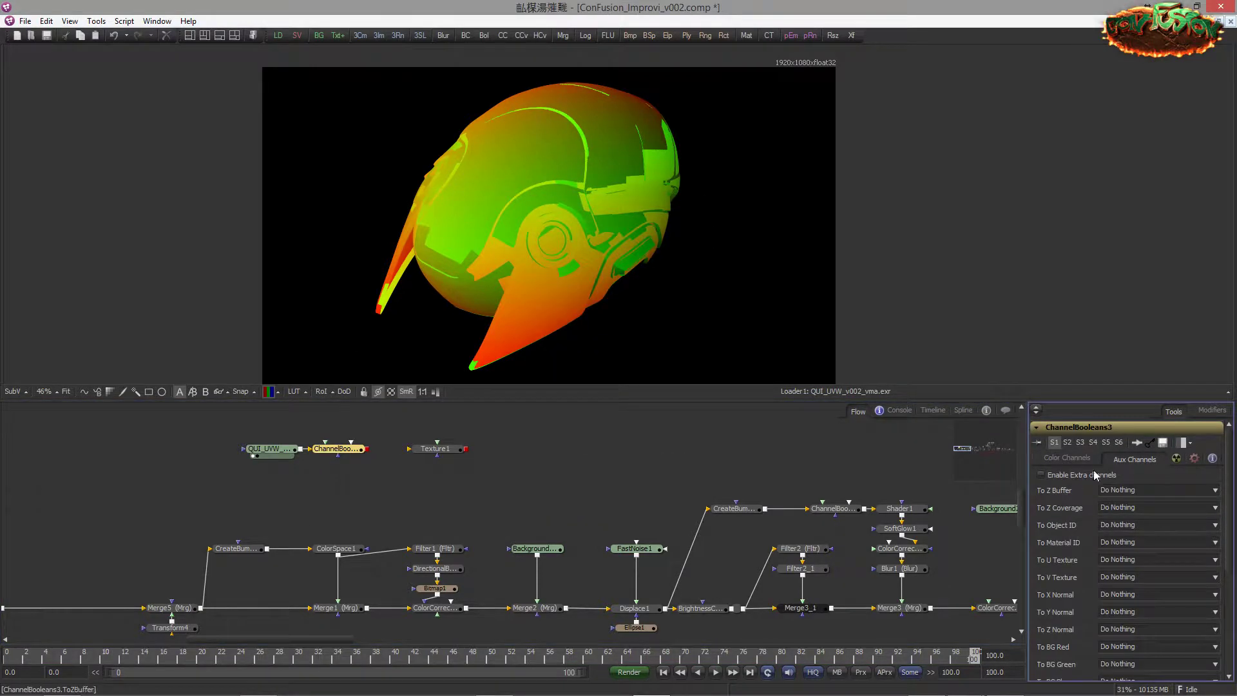
scroll(1088, 500, down, 4)
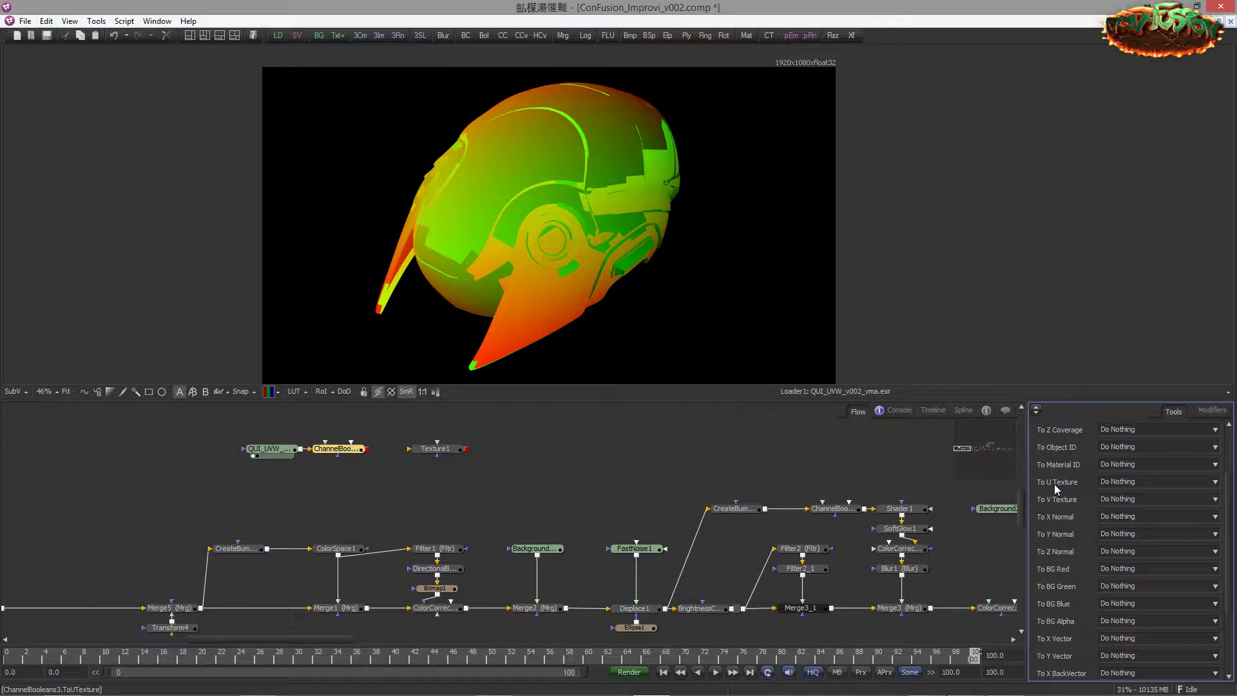
click(1117, 483)
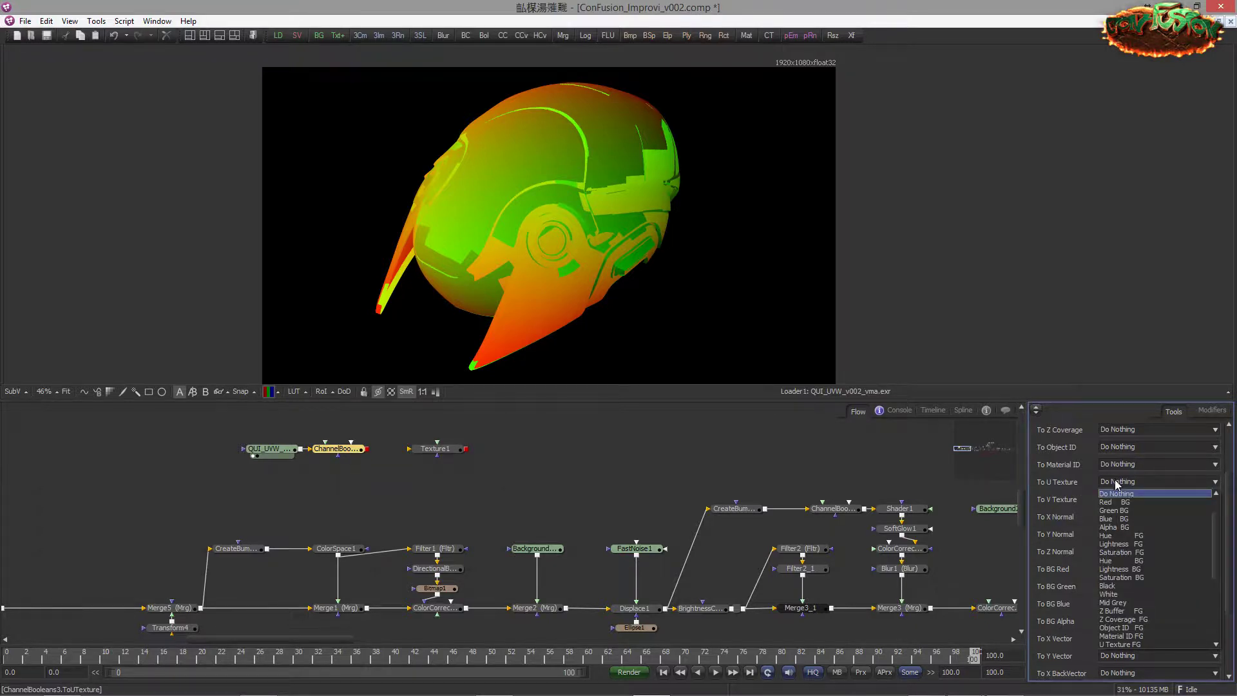
click(1121, 502)
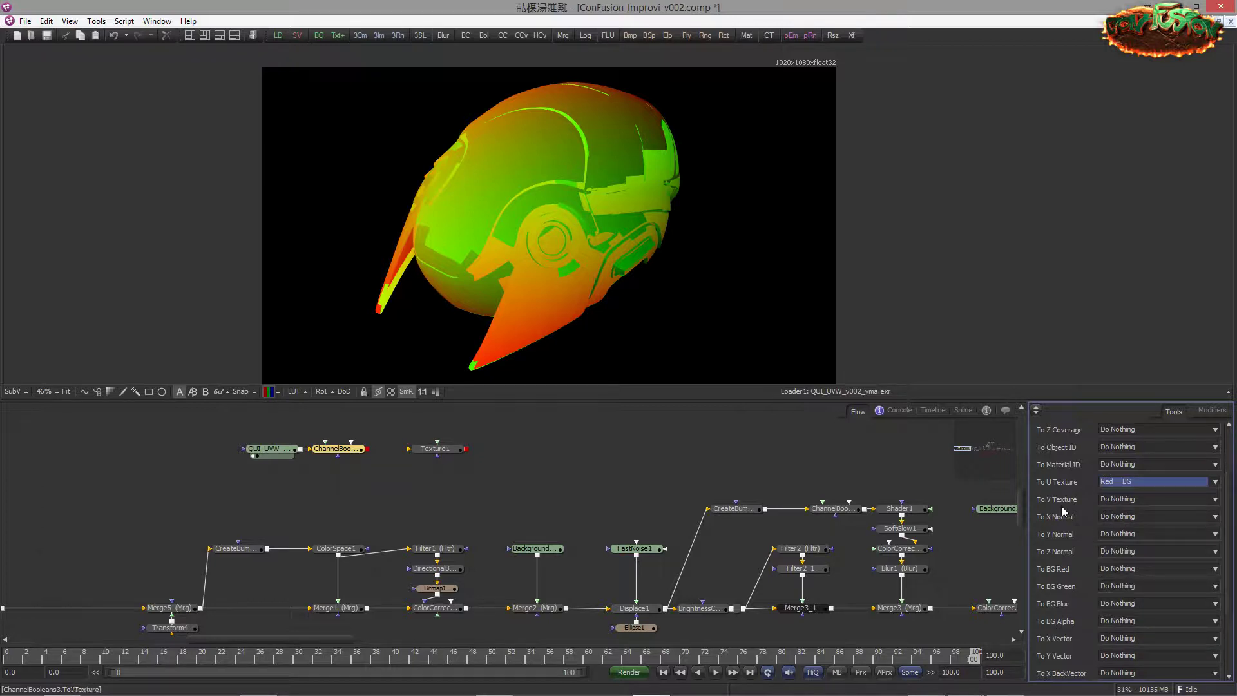
click(1124, 501)
click(1112, 528)
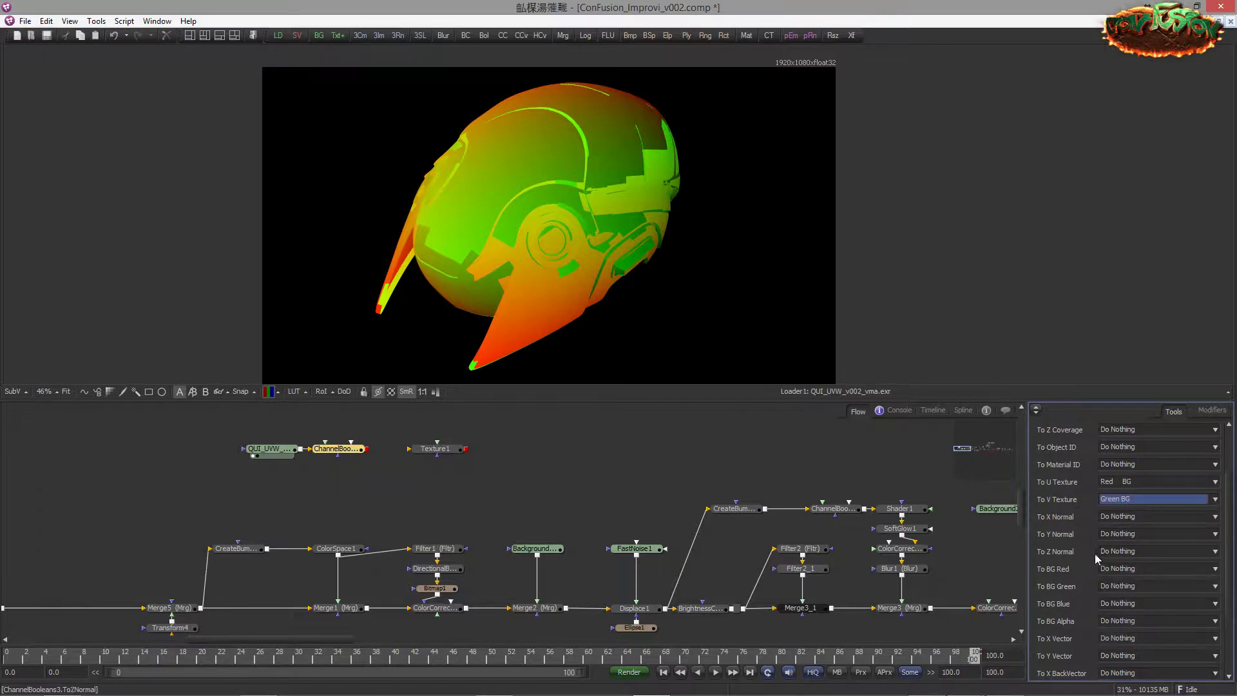
Step: View ChannelBooleans3, check its available UV coordinate channels, and connect its output to Texture1
click(339, 451)
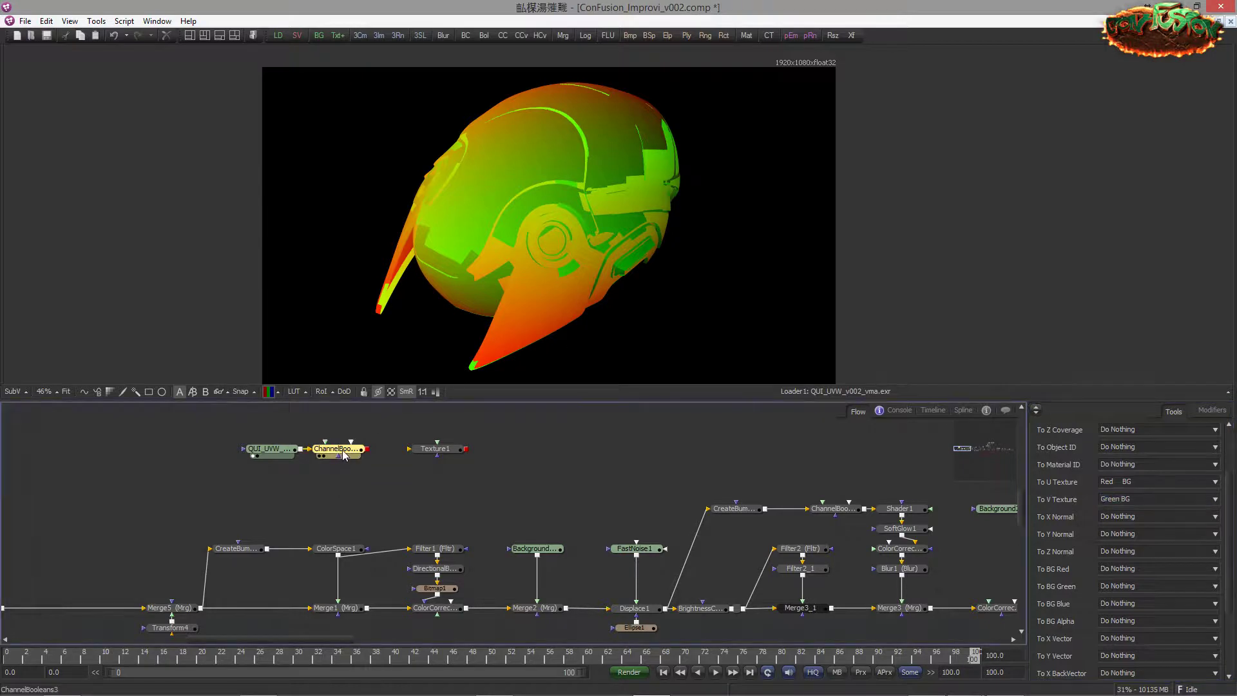
click(269, 392)
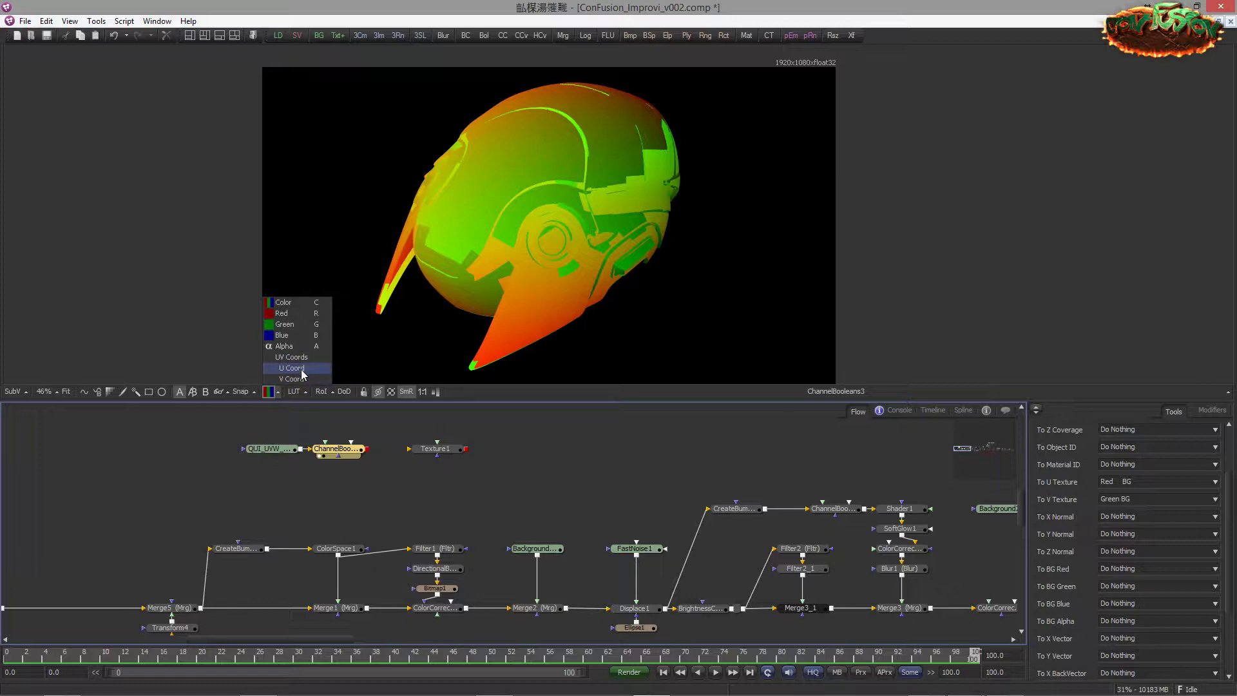
click(348, 428)
drag(366, 449, 480, 453)
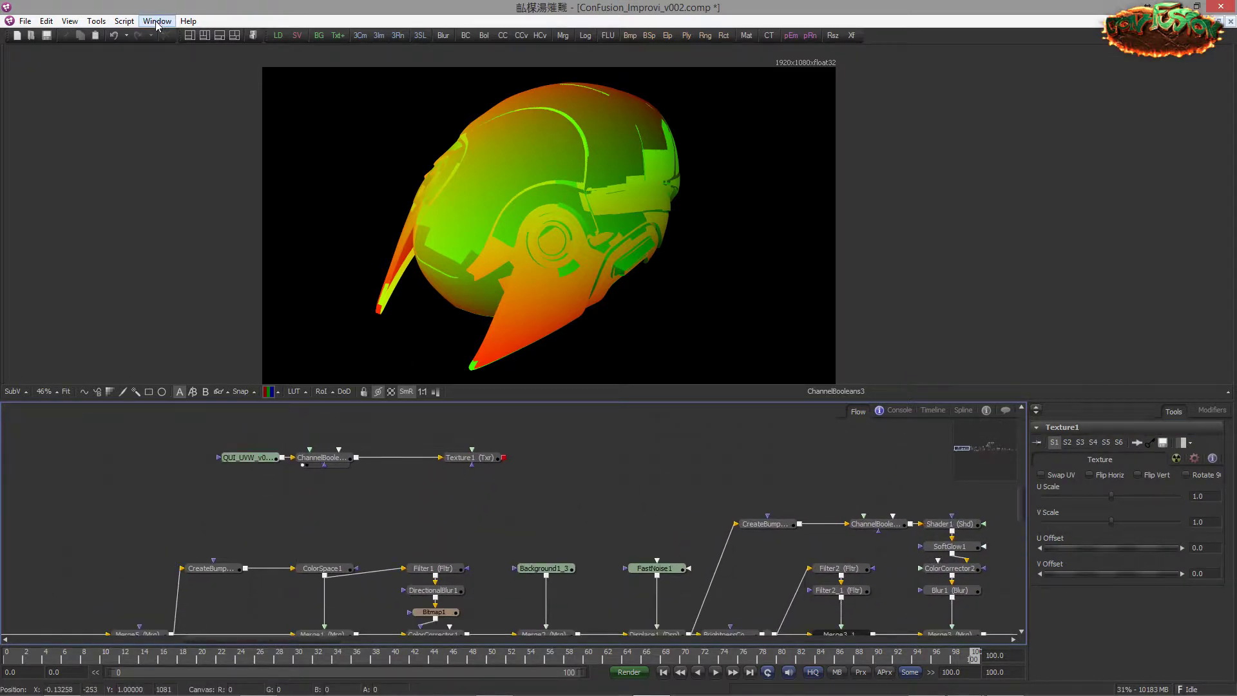
Step: Copy the Stripes0018_2_L.jpg loader from QUI_SpeedChrome_v001_vma.comp into the ConFusion_Improvi_v002 comp above Texture1
click(156, 24)
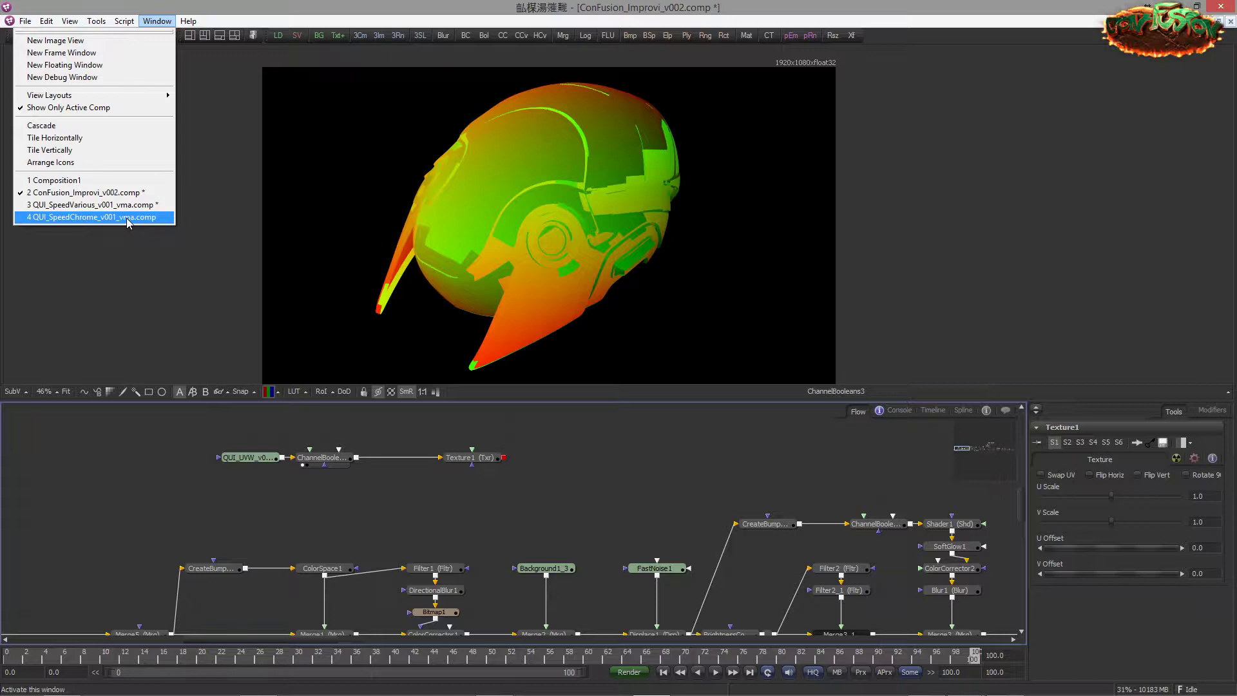
click(129, 218)
click(400, 460)
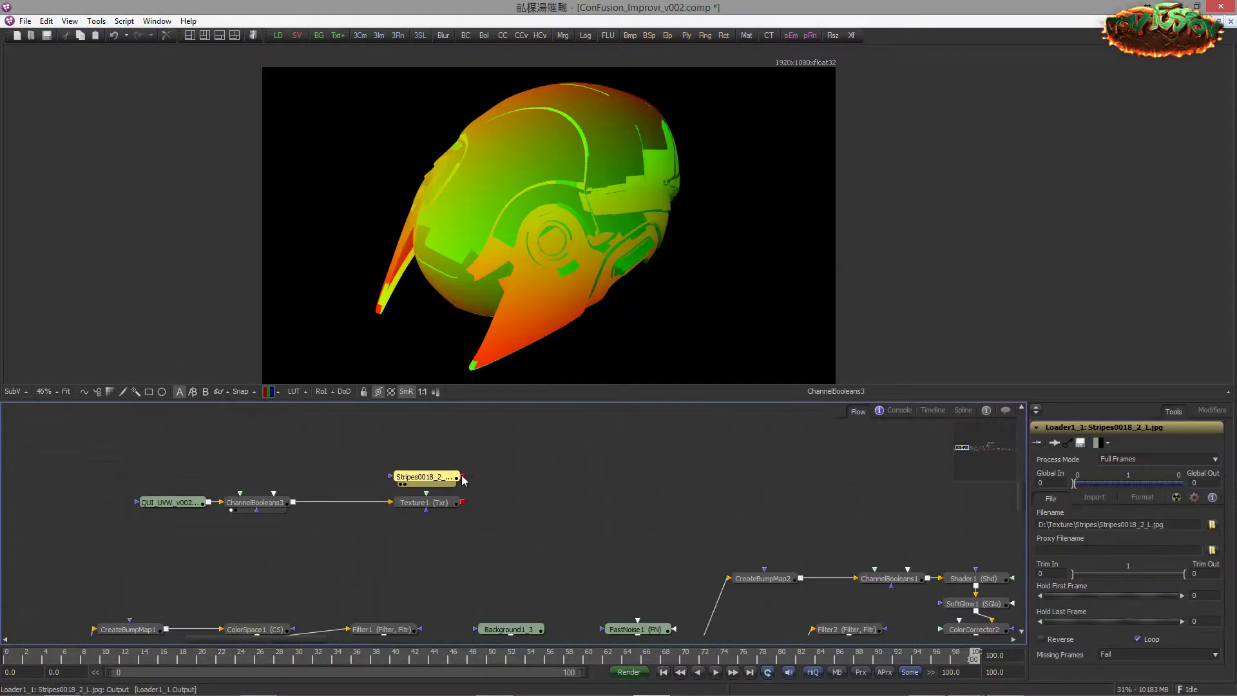
Step: Connect the Stripes0018_2_L.jpg loader to Texture1's texture input and view Texture1
drag(463, 479, 431, 497)
click(432, 502)
key(1)
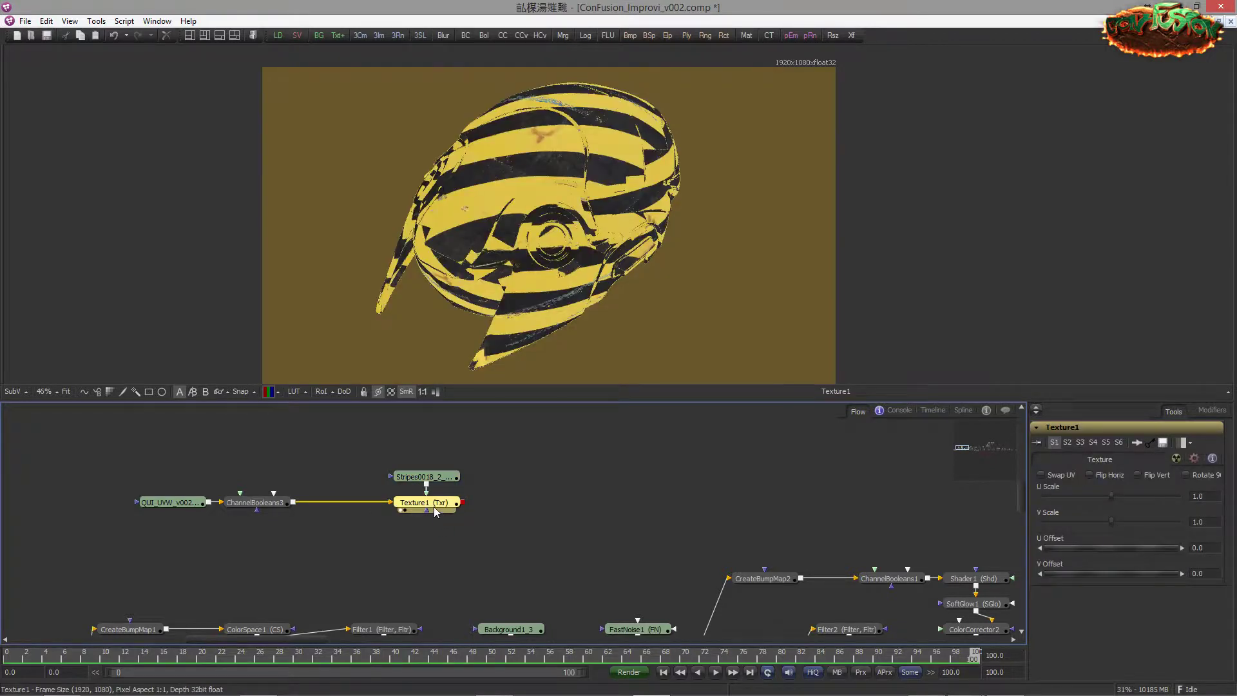
drag(596, 226, 602, 229)
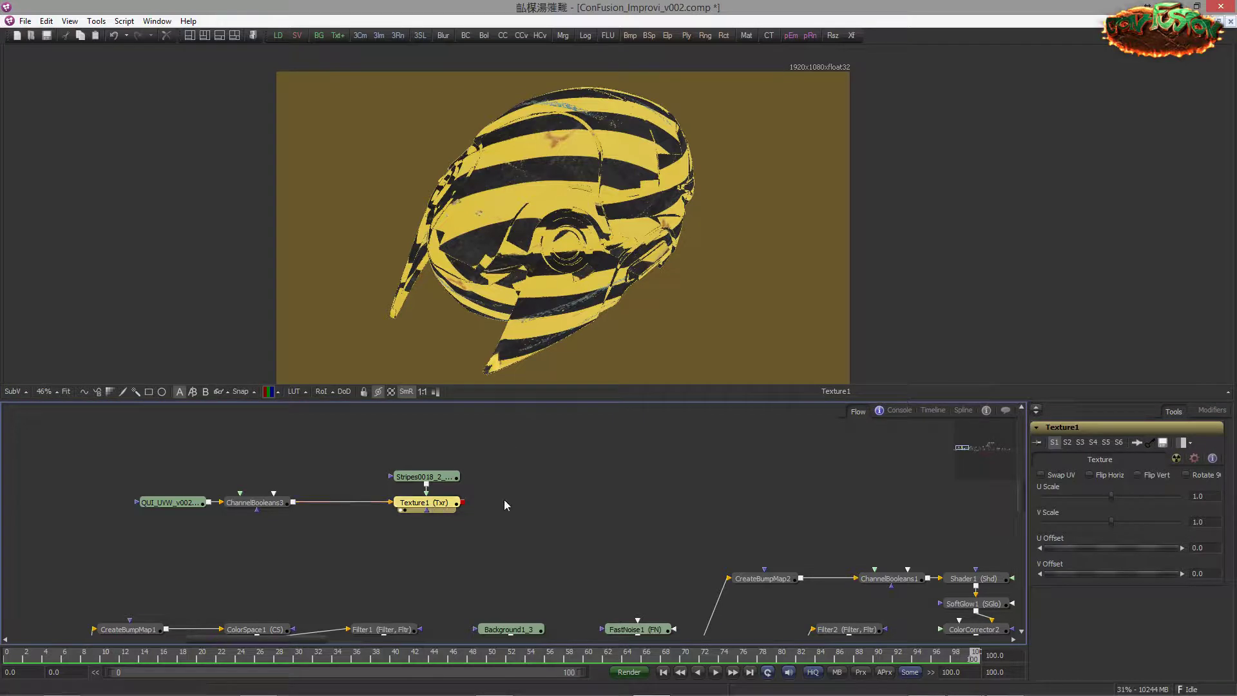
Step: In Texture1, offset the mapping about 0.163 in U and 0.168 in V, scale U to about 3.13, and enable Swap UV
drag(1064, 551, 1103, 551)
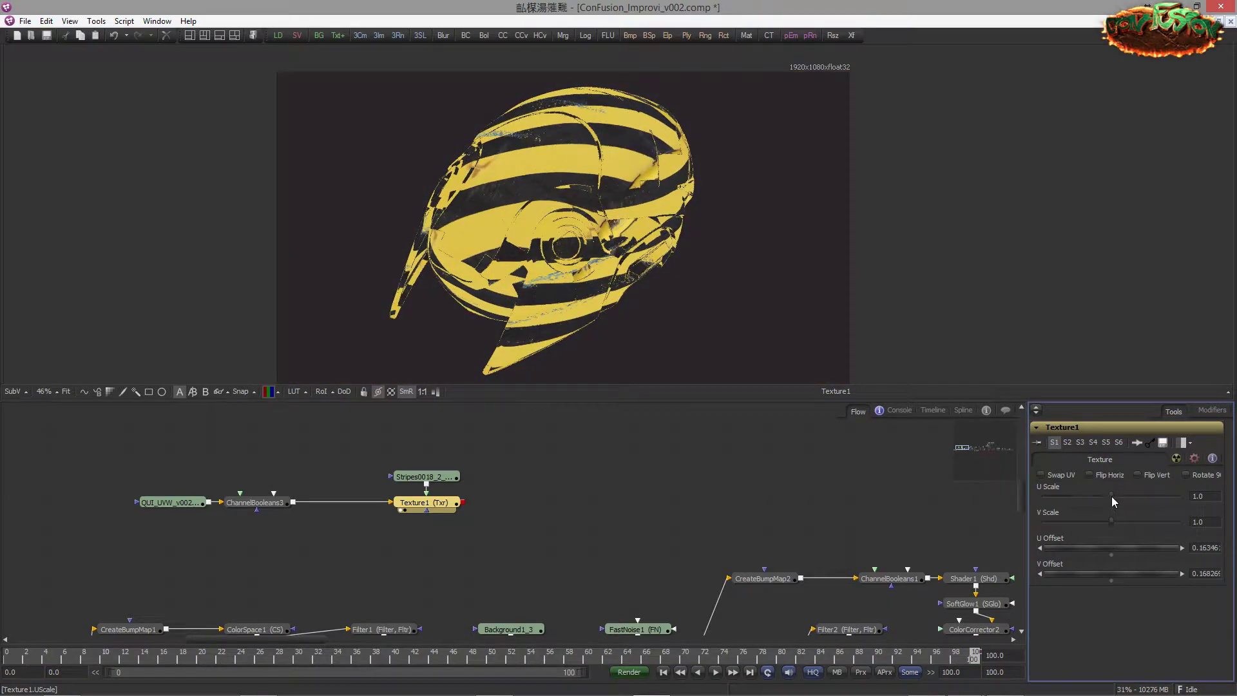
drag(1112, 496, 1146, 497)
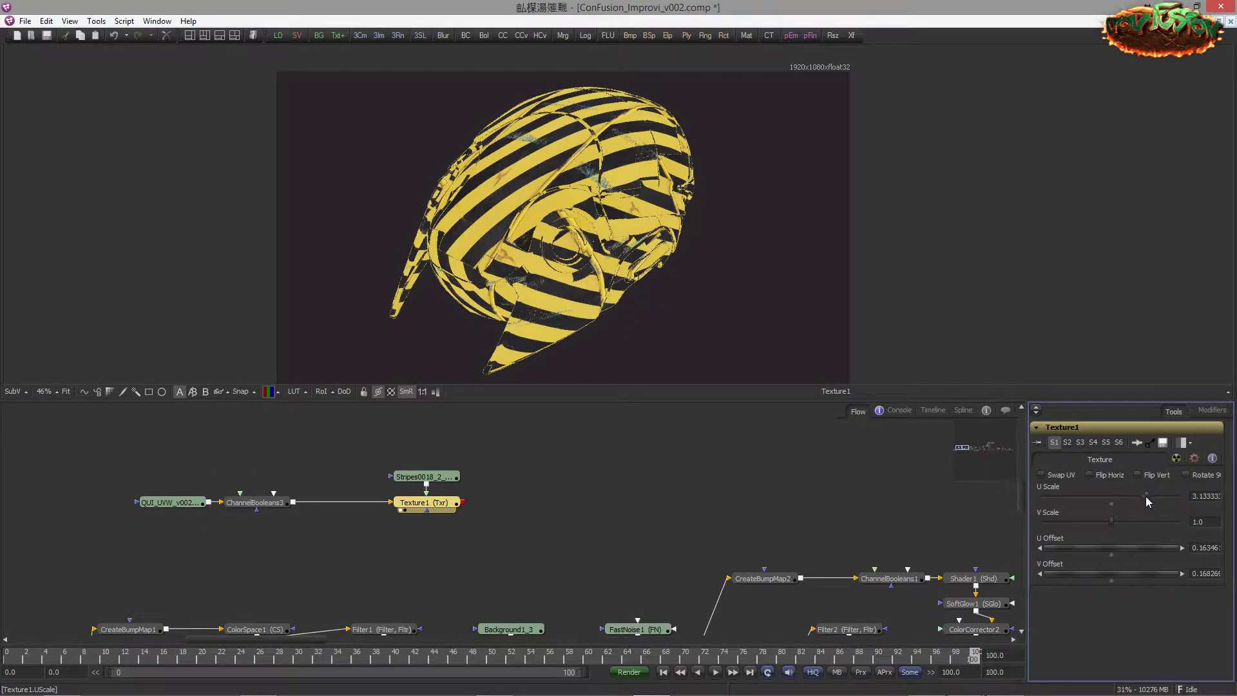
click(1101, 478)
click(1102, 478)
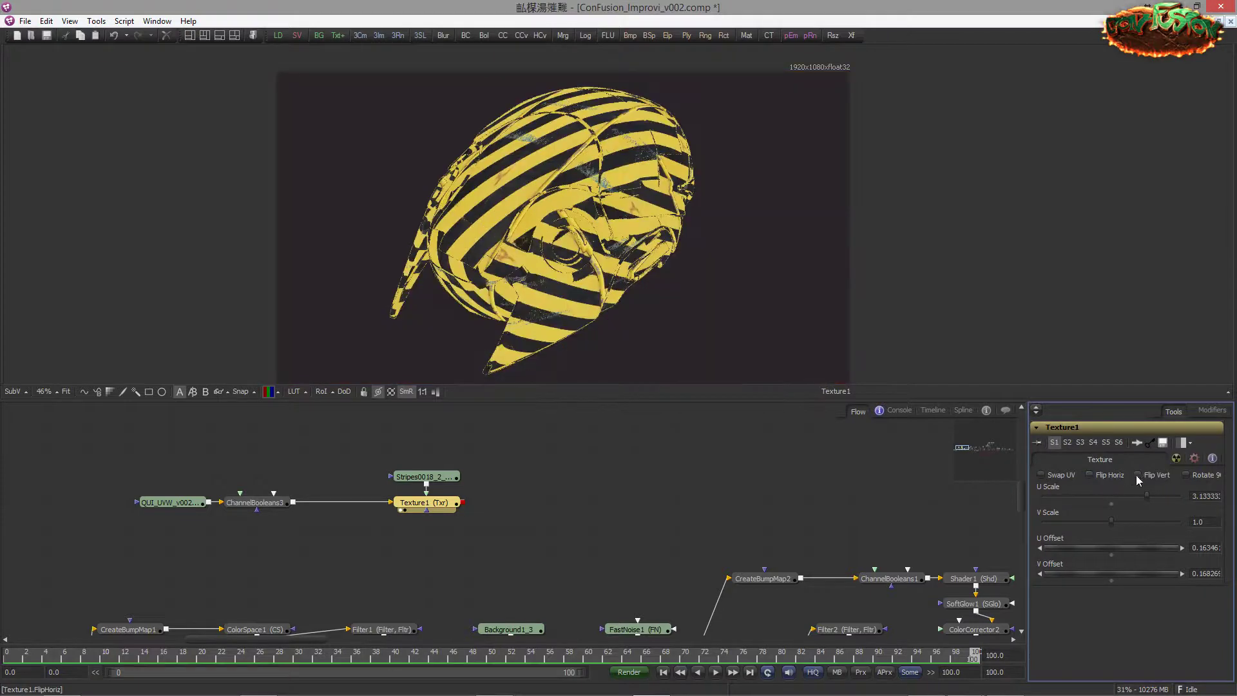
click(1061, 477)
click(1073, 548)
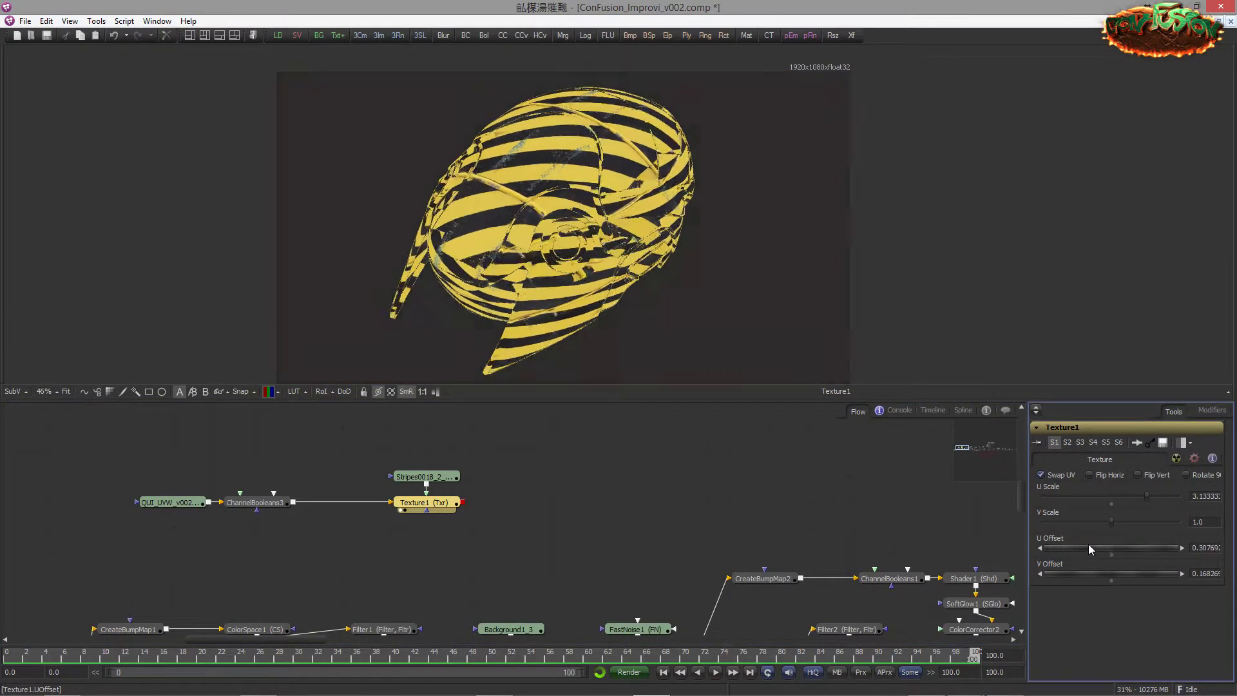
Step: Add an Alpha Multiply tool connected after Texture1
click(452, 502)
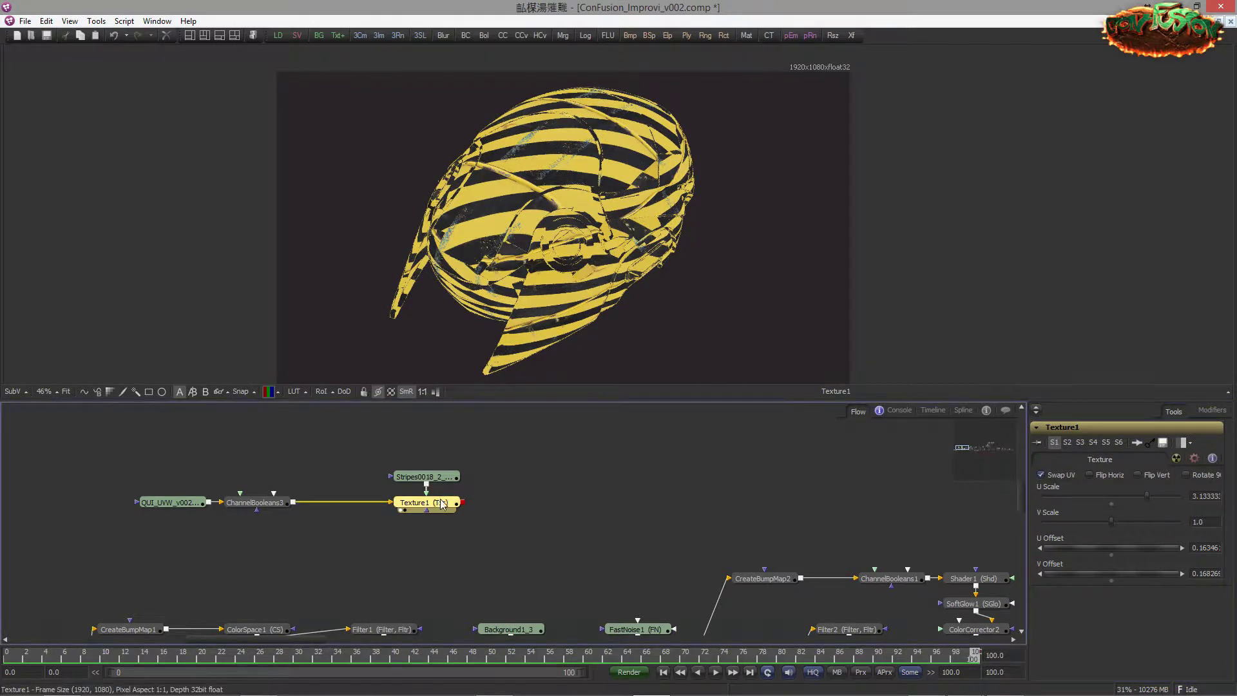
key(ctrl+space)
text(alp)
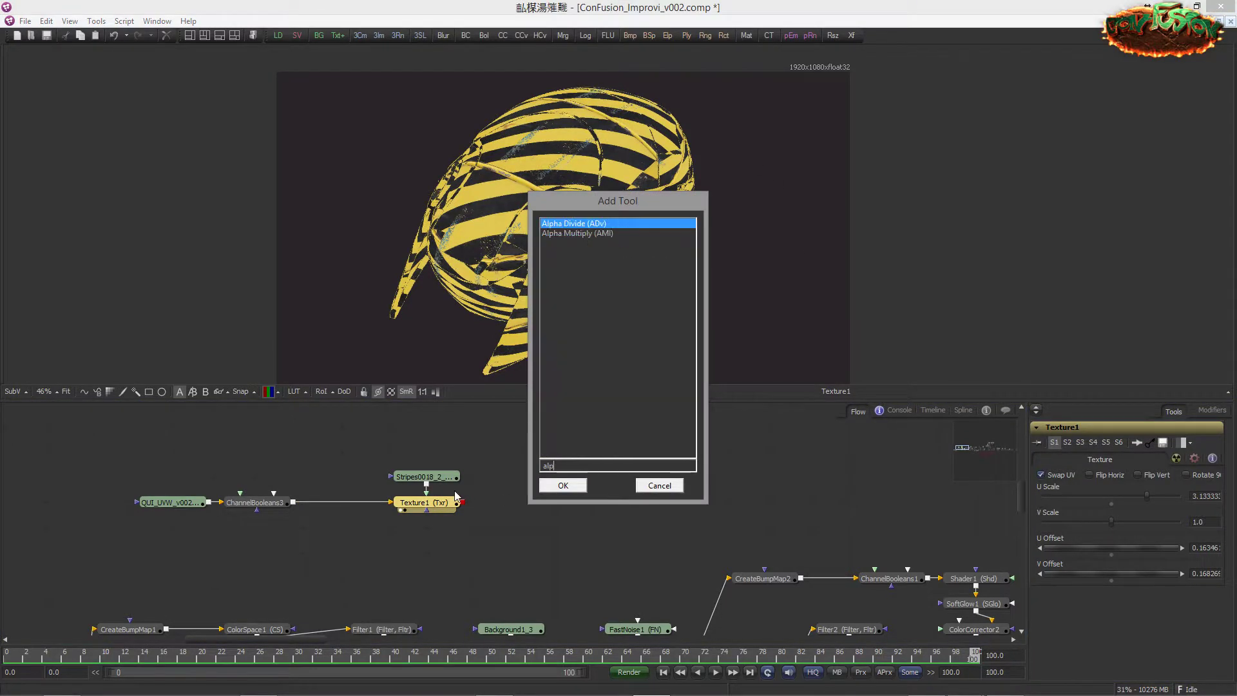
text(h)
key(Down)
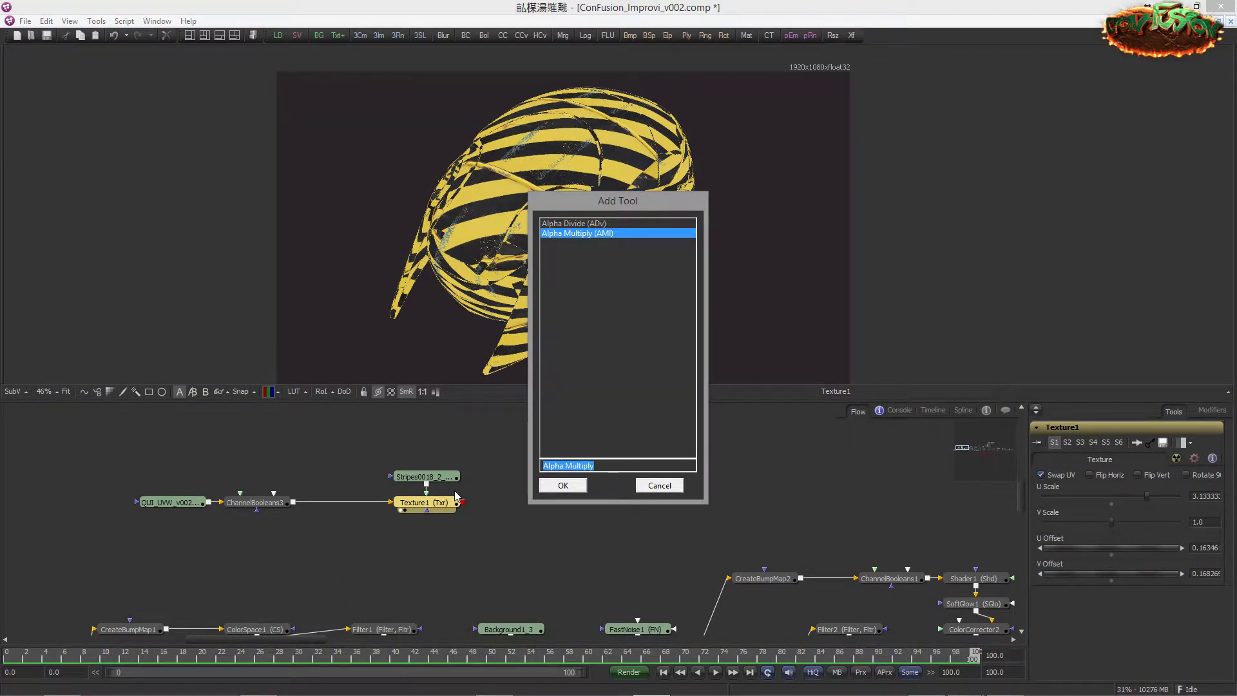
key(Return)
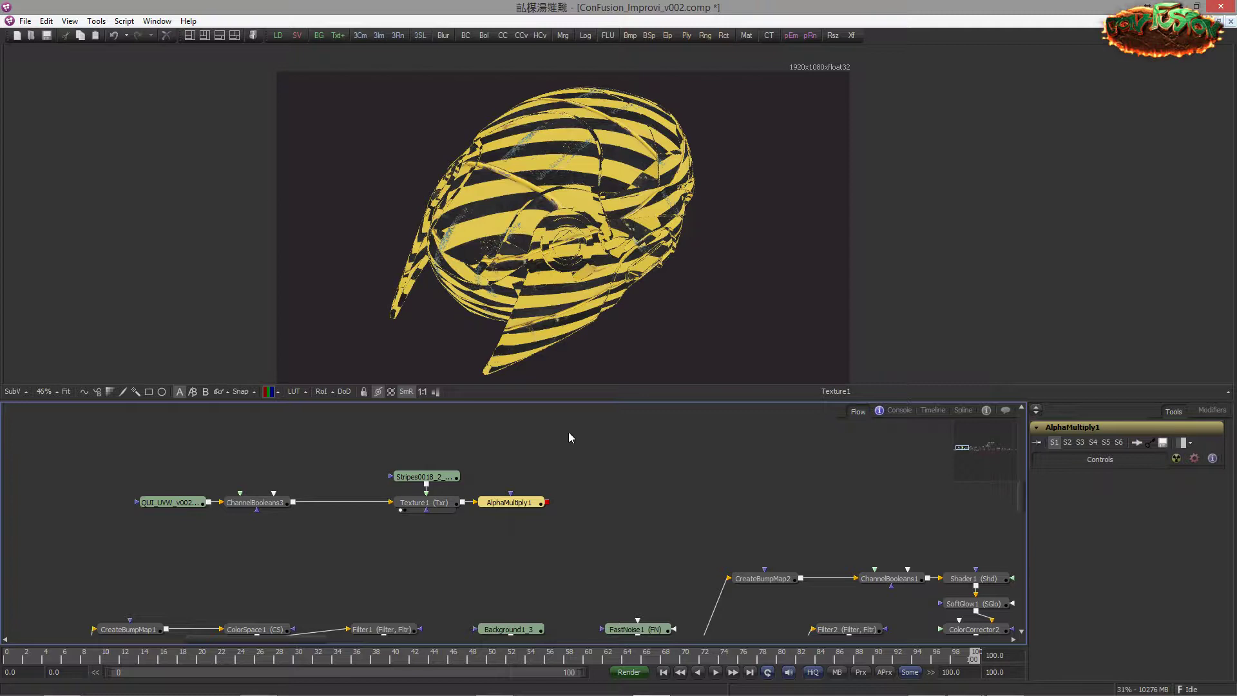
Step: View AlphaMultiply1 and move the node slightly farther from Texture1 in the flow
drag(508, 502, 555, 257)
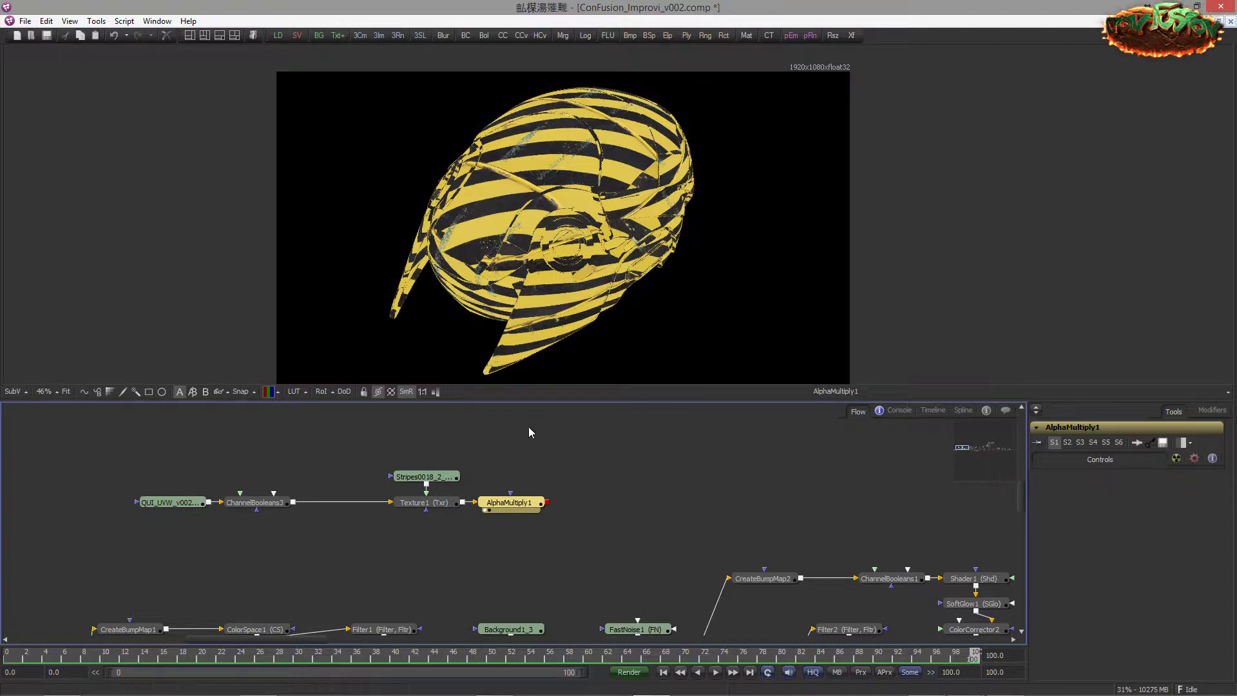
click(511, 482)
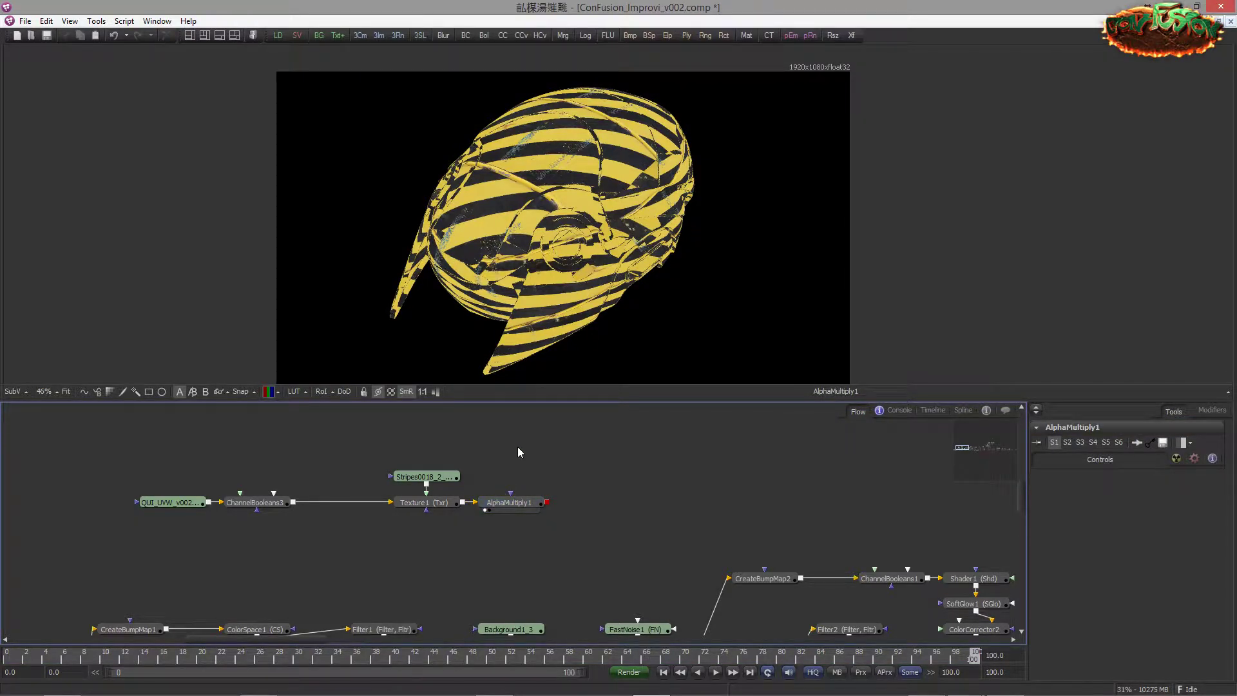
drag(509, 512, 552, 512)
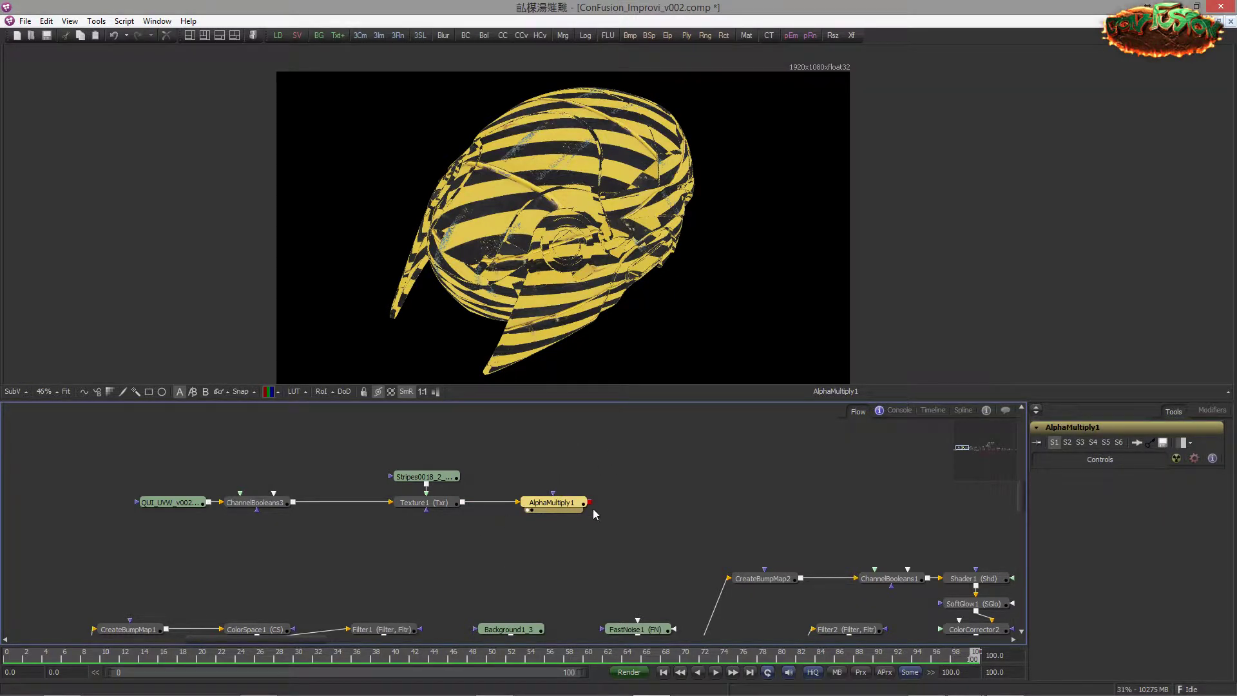
click(582, 462)
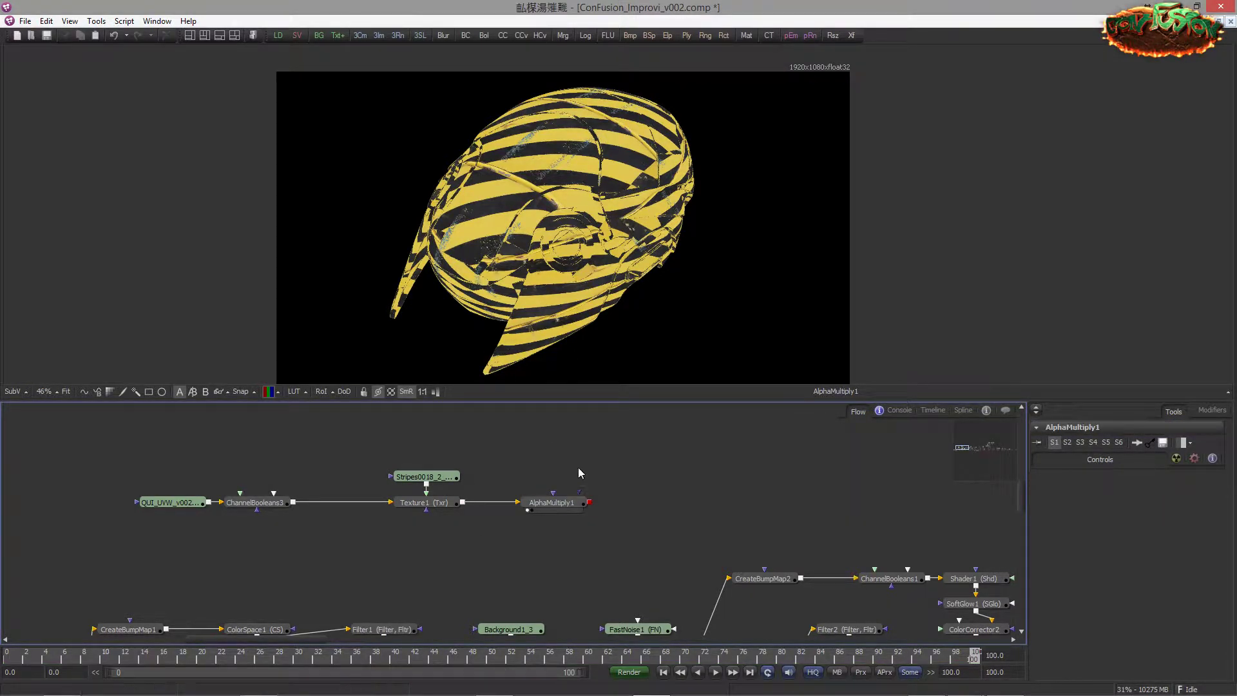
click(535, 508)
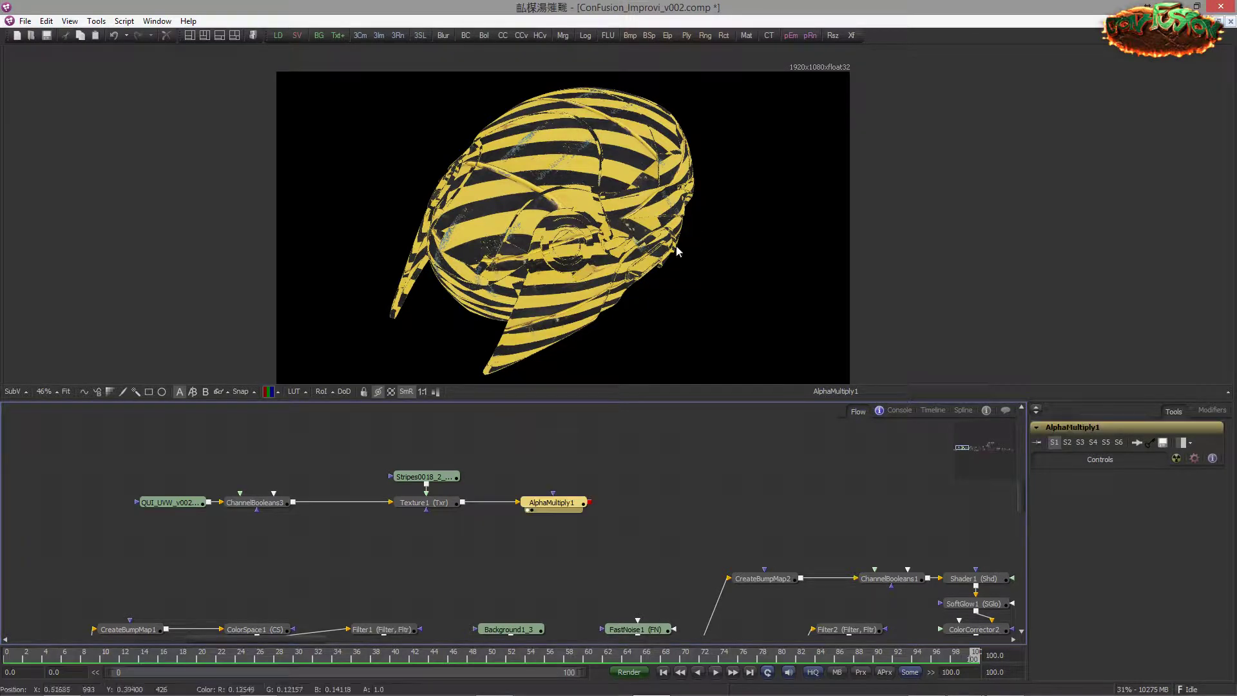
Step: Set Texture1's U Offset to about 0.236 and examine the stripe edges around the helmet's round side detail up close
click(436, 507)
mouse_move(1073, 547)
mouse_down()
mouse_move(1089, 540)
mouse_move(1056, 549)
mouse_up()
scroll(542, 267, up, 5)
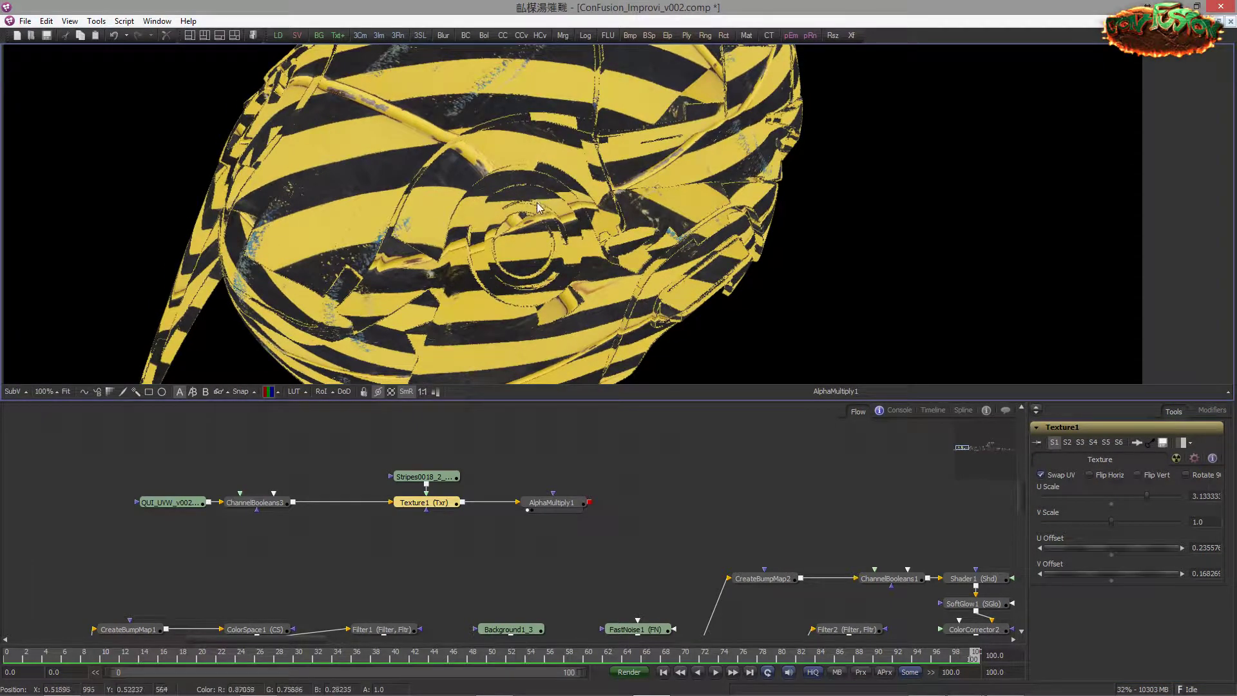
scroll(514, 229, up, 2)
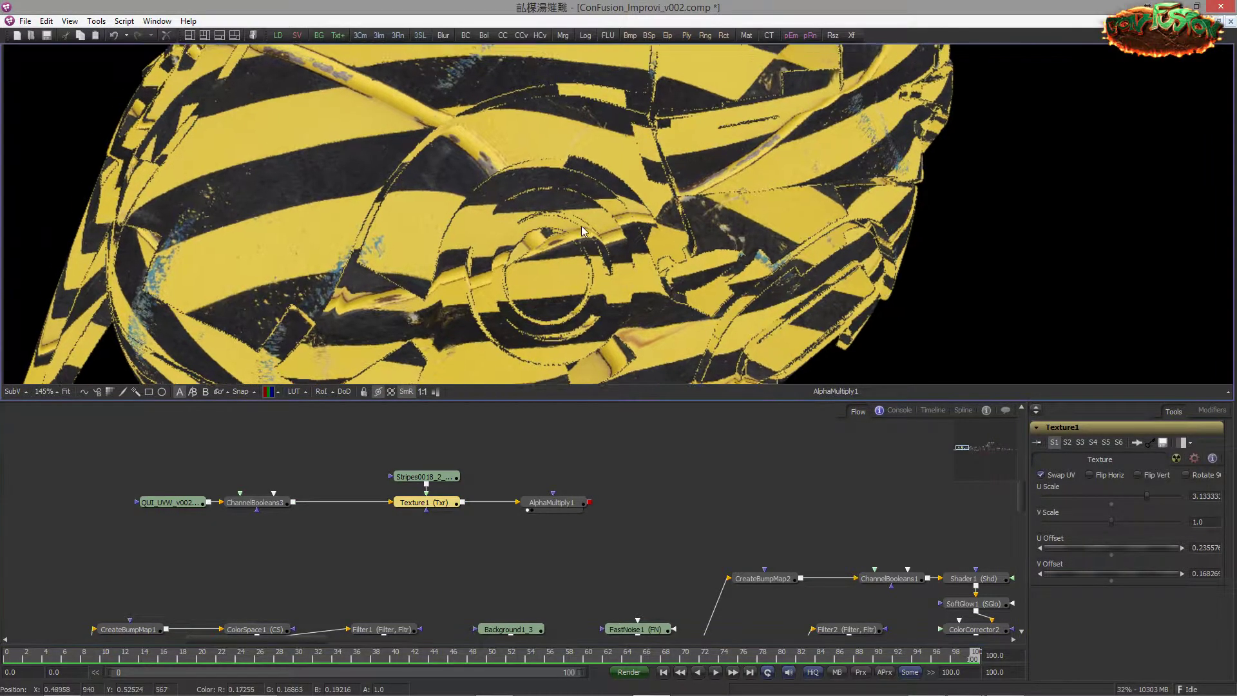
scroll(607, 164, up, 3)
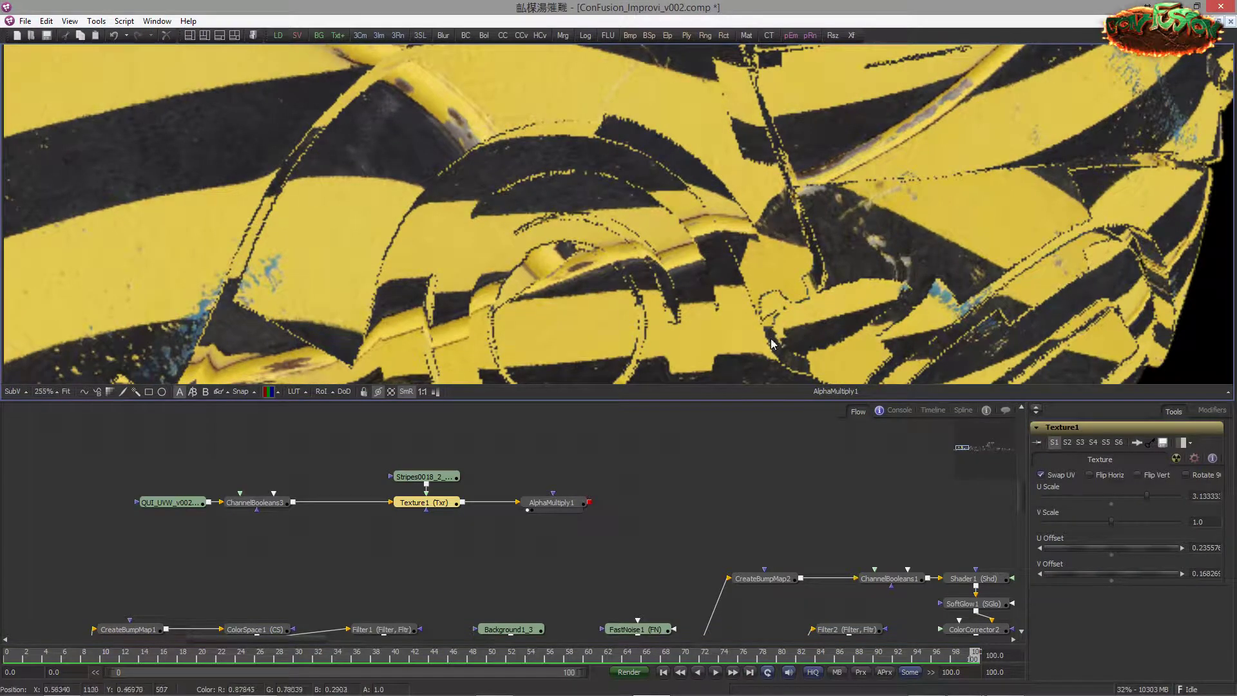
scroll(473, 266, down, 4)
scroll(434, 296, up, 4)
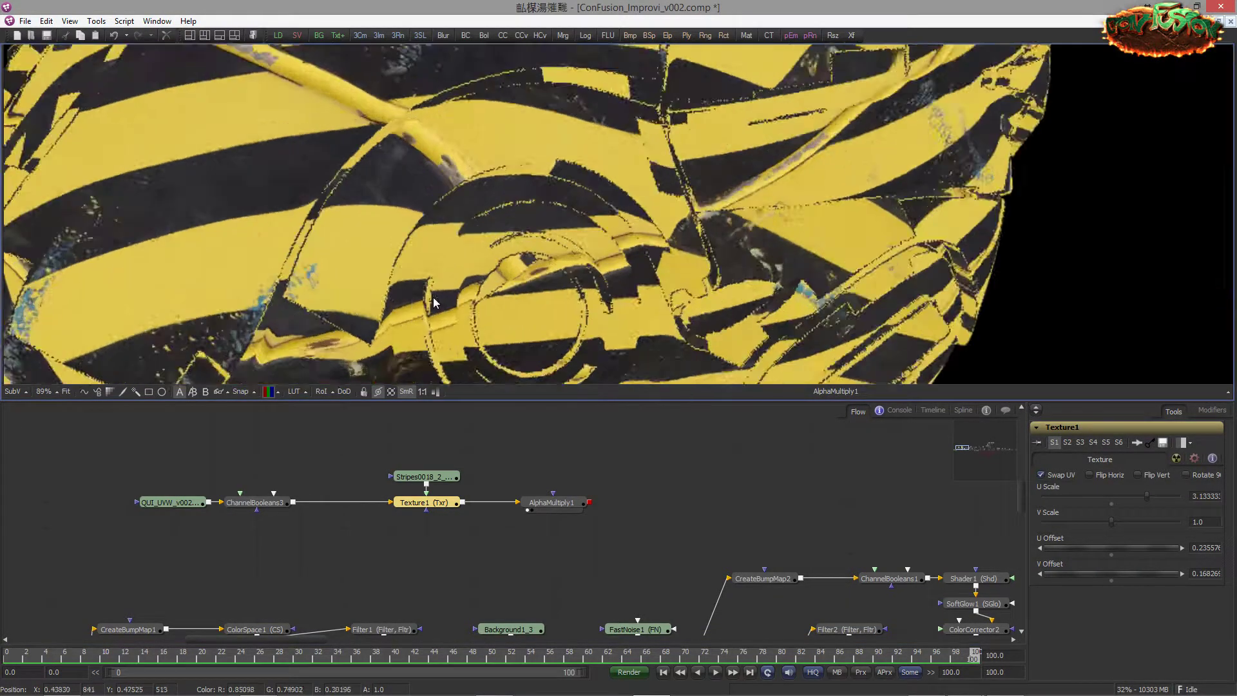
scroll(275, 307, down, 3)
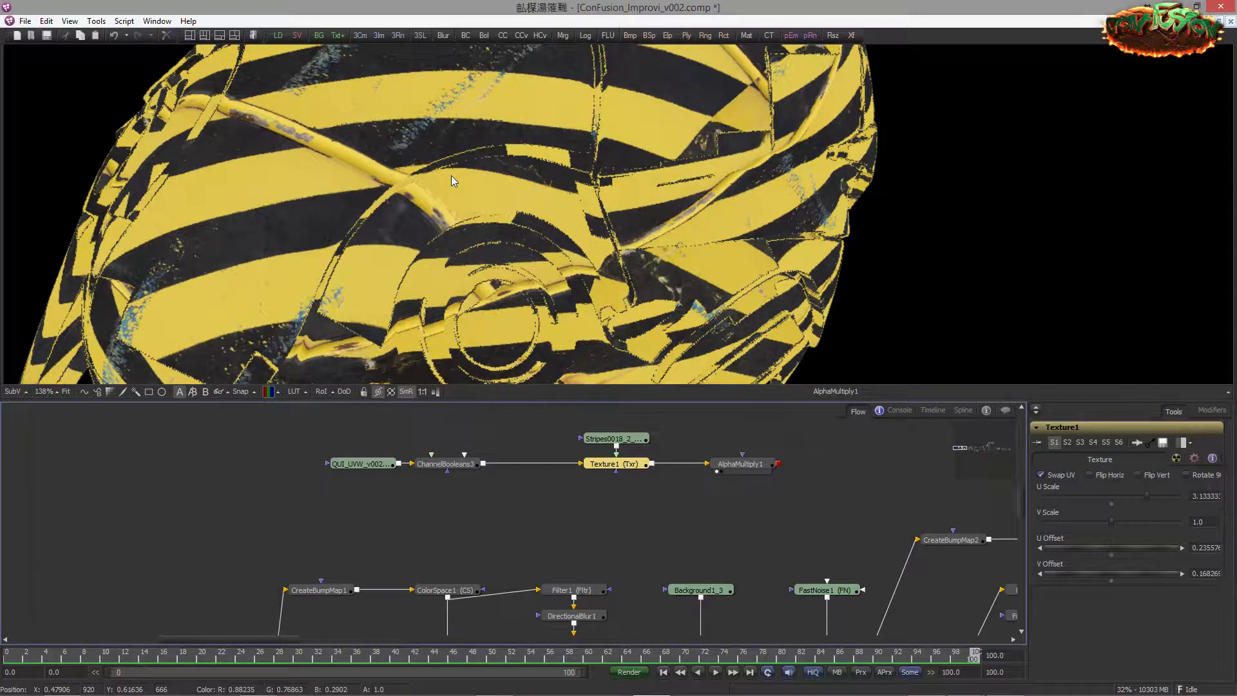
Step: Add a Resize tool connected after AlphaMultiply1 and view it
click(744, 466)
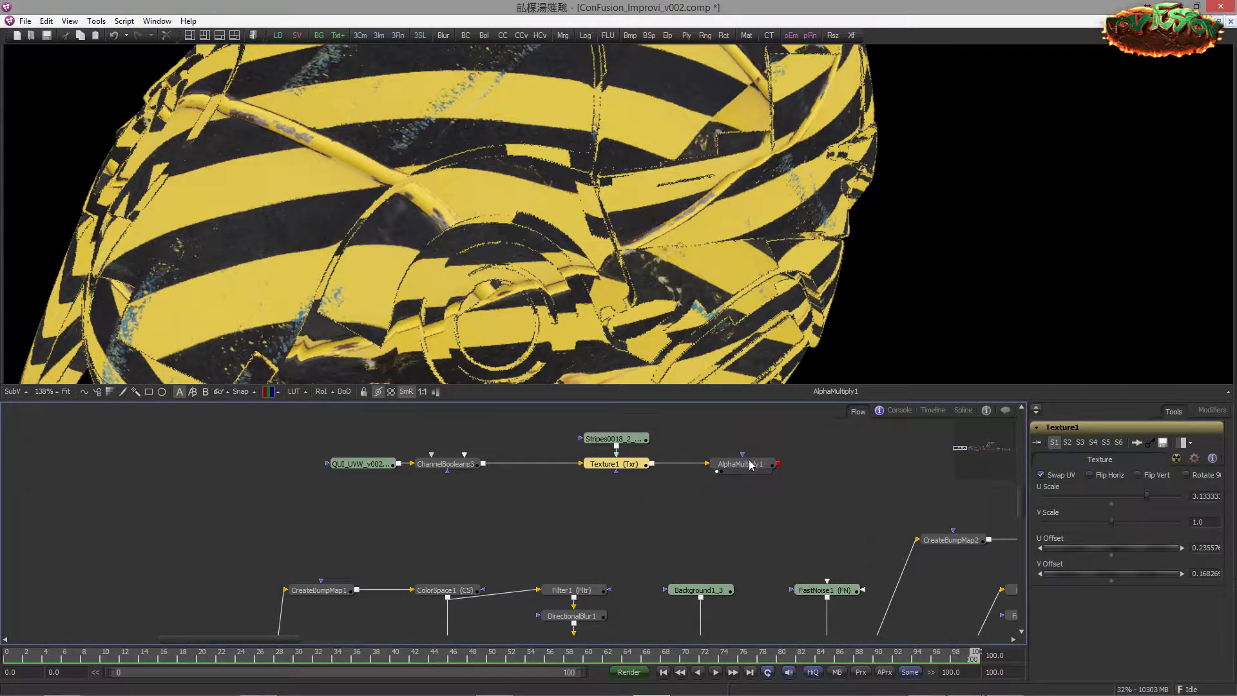
click(751, 465)
key(ctrl+space)
text(resi)
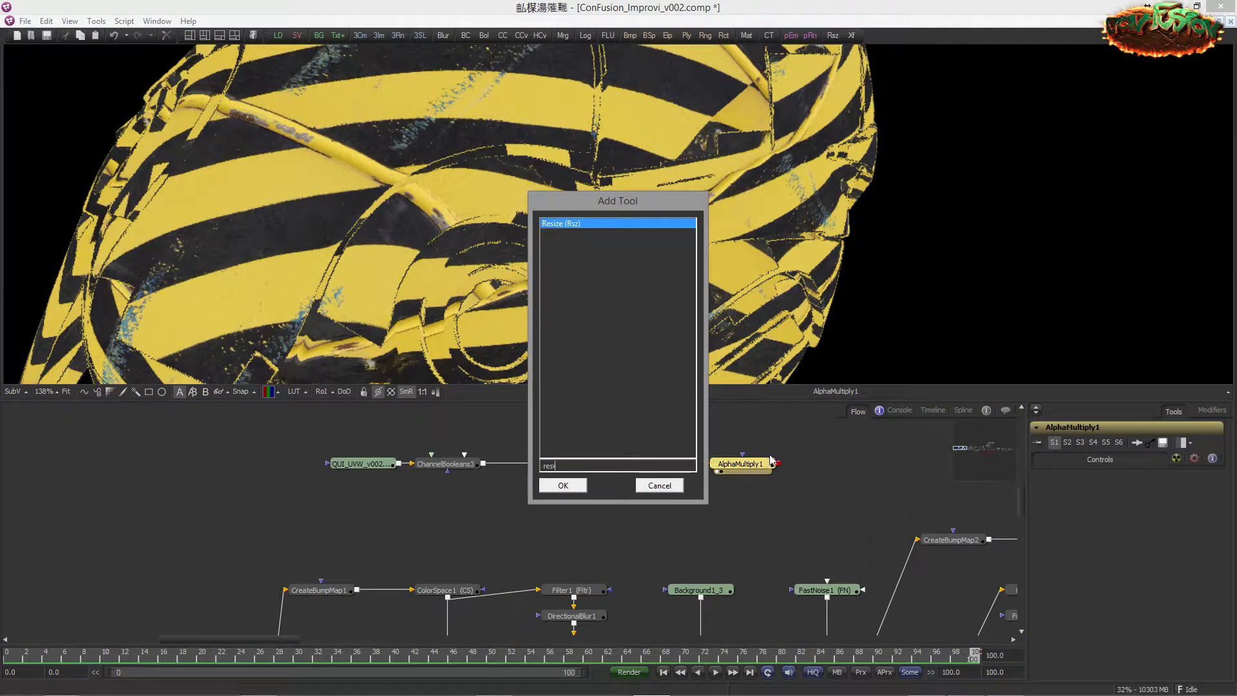
key(Return)
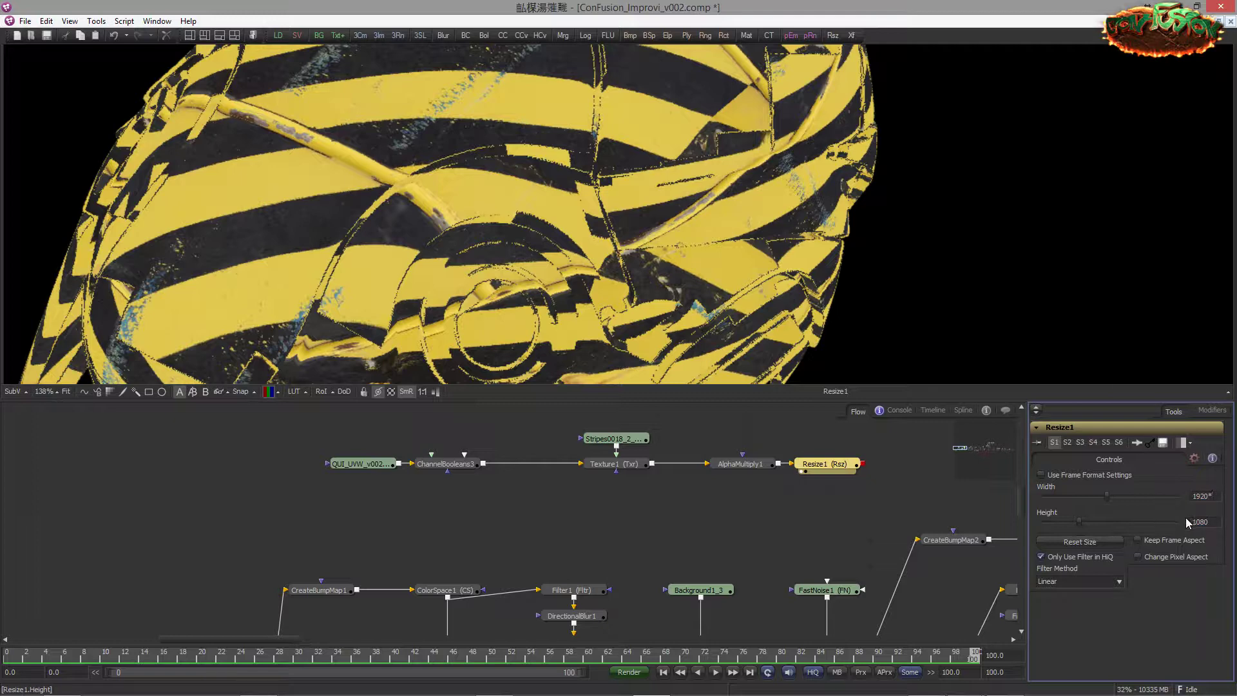
Step: Halve the Resize1 dimensions to 960 by 540 and check the smoothed helmet edges
text(2)
key(Return)
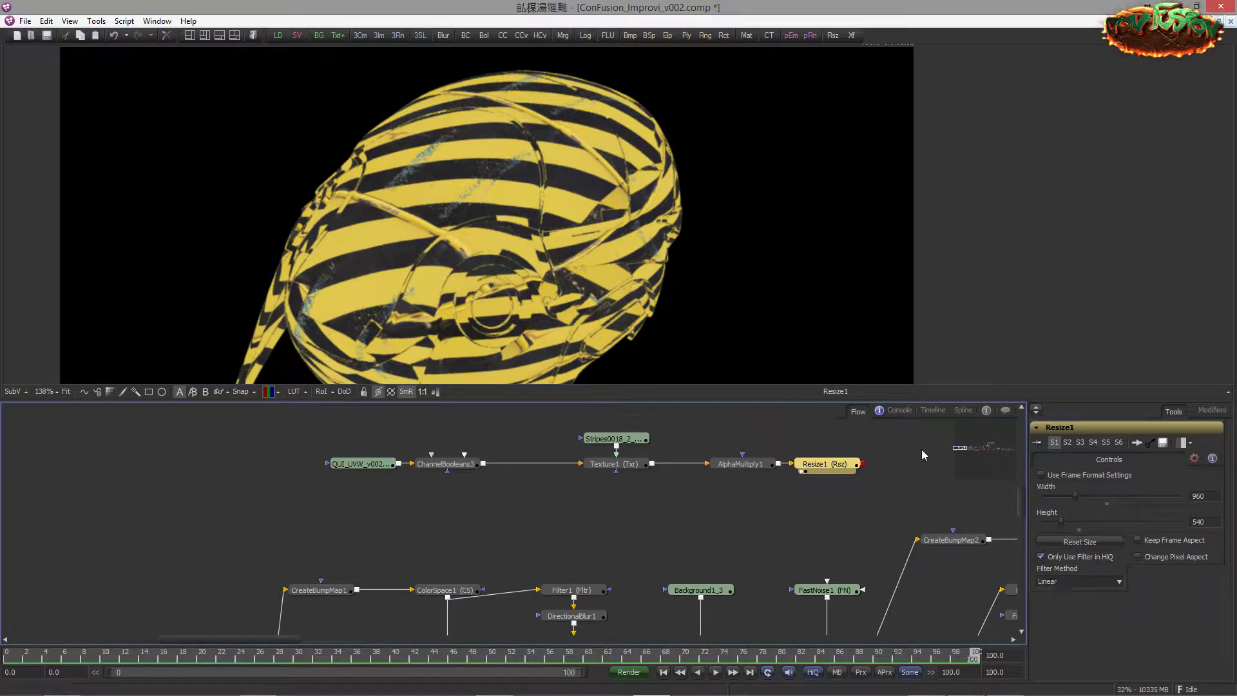
drag(506, 235, 500, 224)
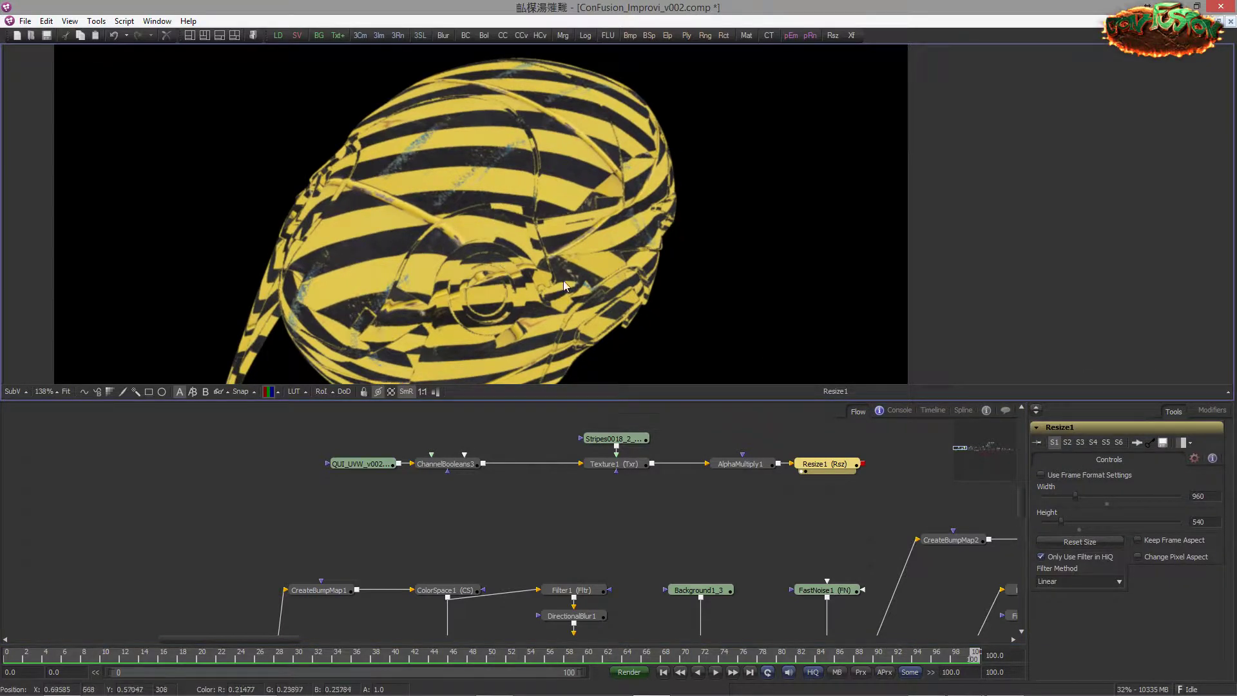
scroll(316, 203, down, 3)
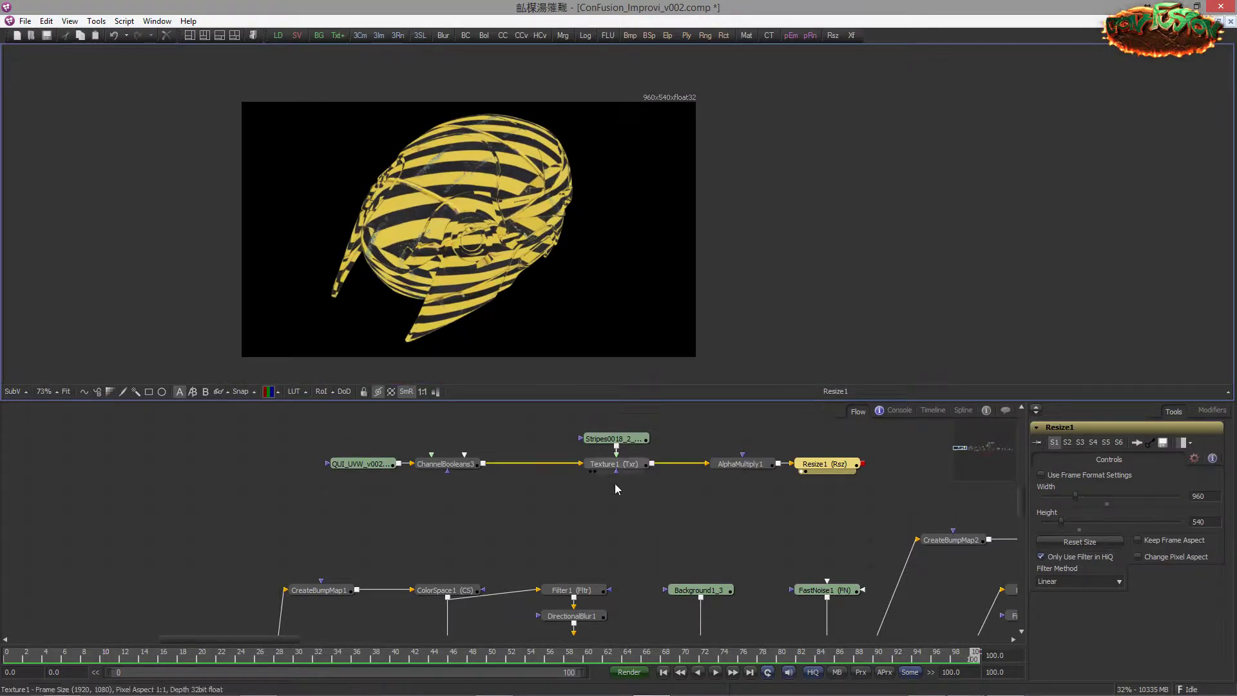
Step: Set Texture1's V Offset to 0.1875
click(614, 464)
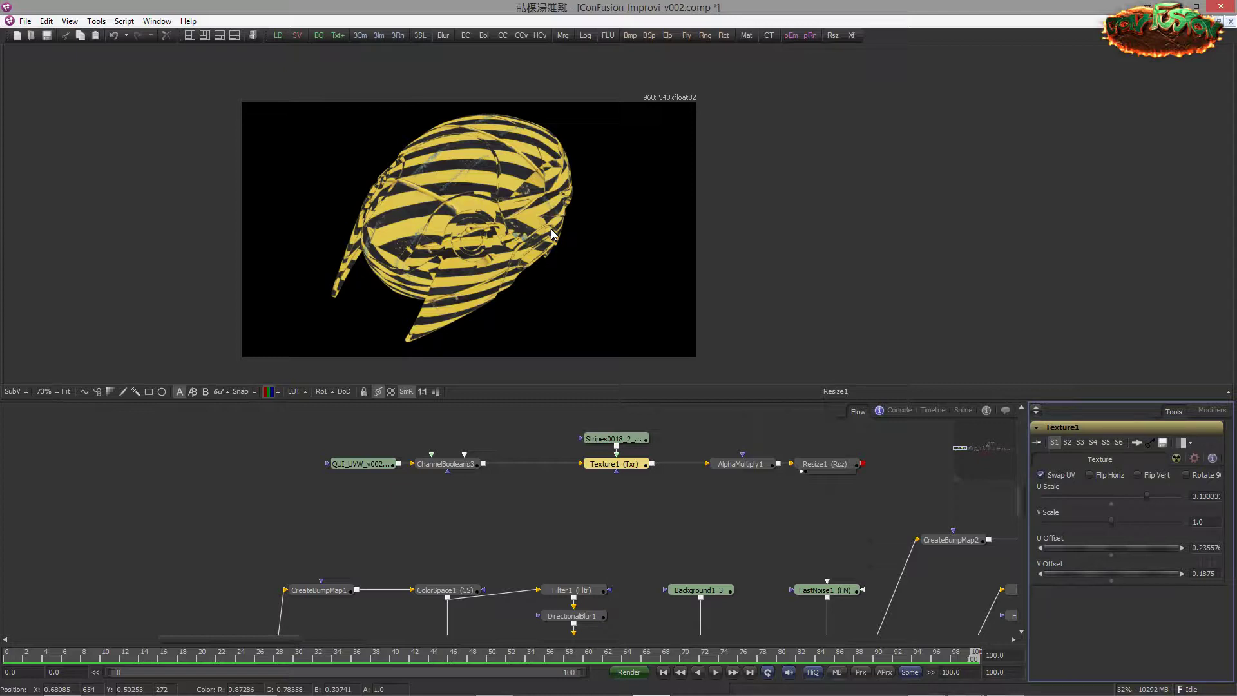
scroll(702, 438, down, 1)
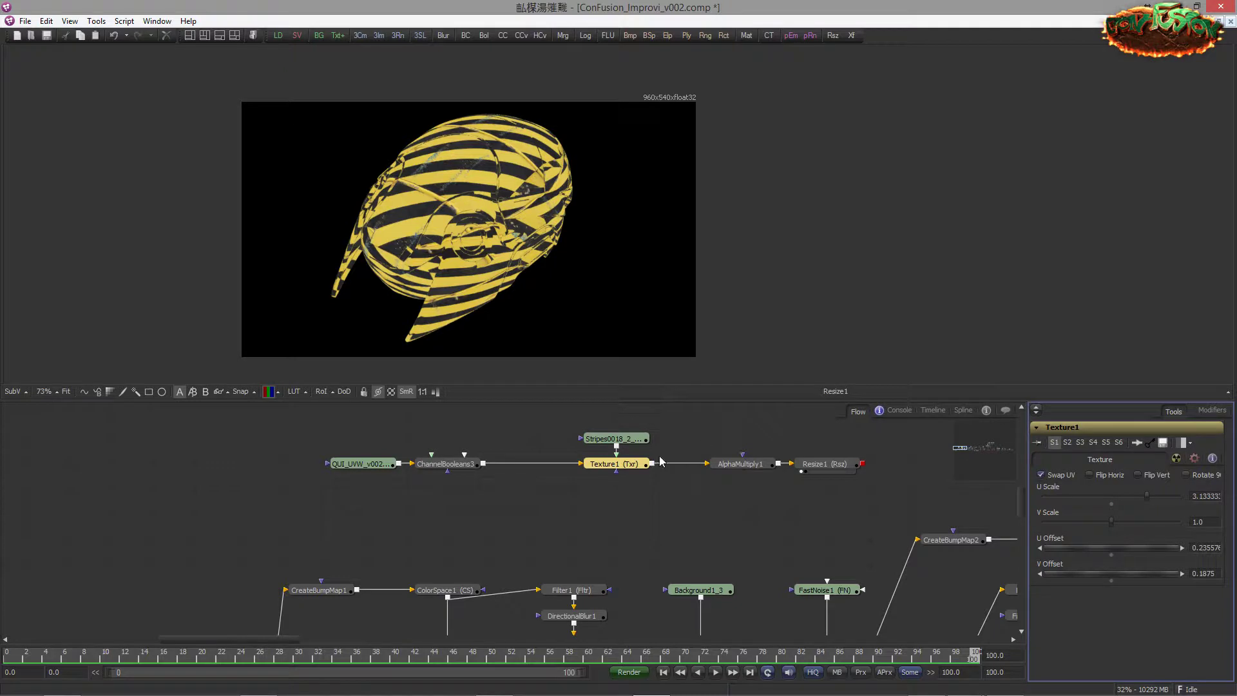
drag(551, 493, 540, 456)
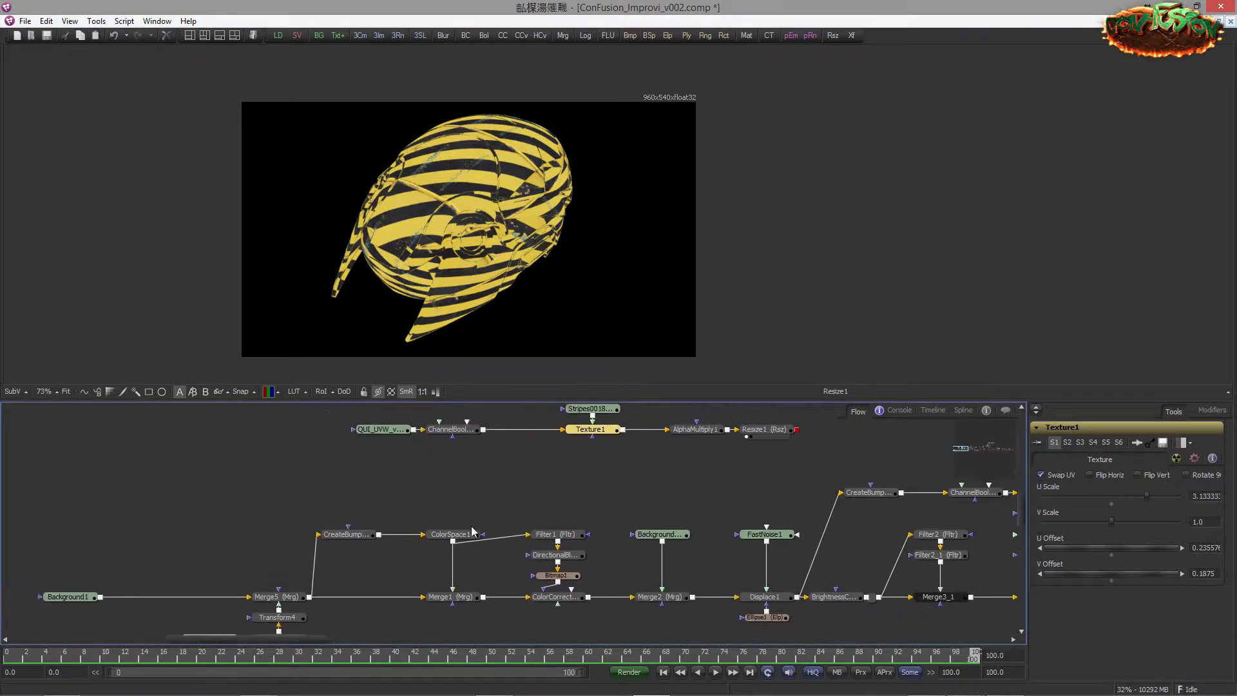
Step: View ColorSpace1, try the YIQ color type, and set it to CMY
drag(473, 536, 442, 365)
click(451, 534)
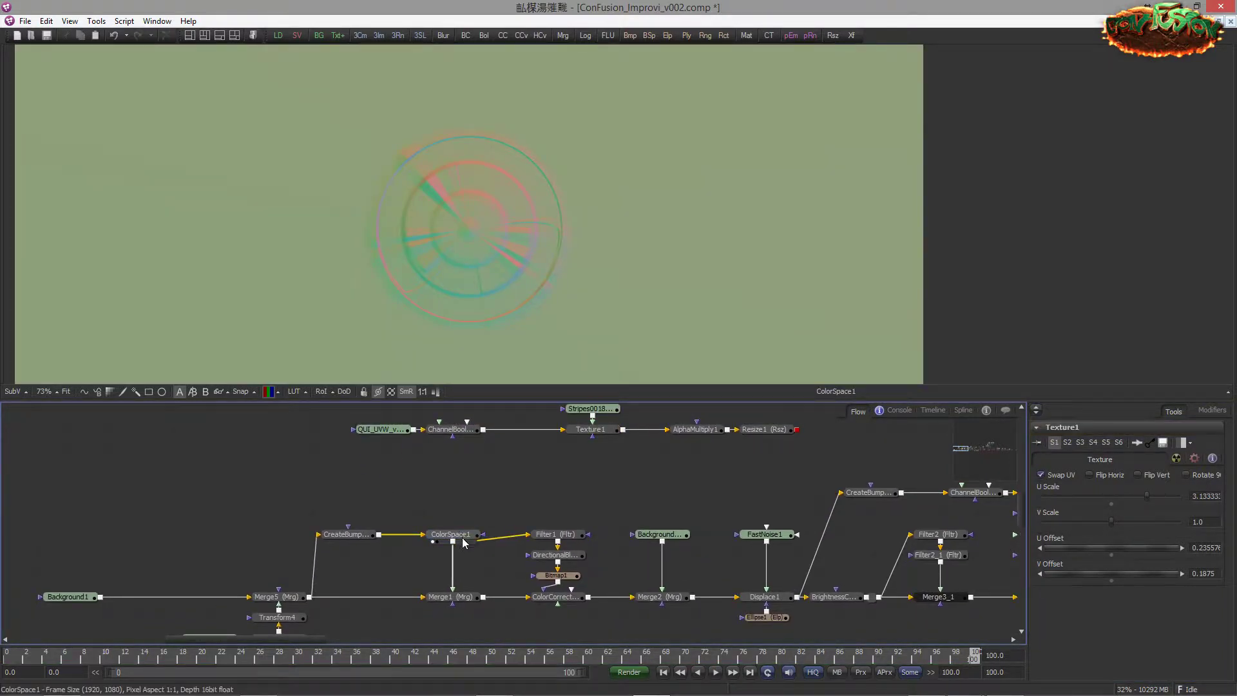
click(1150, 512)
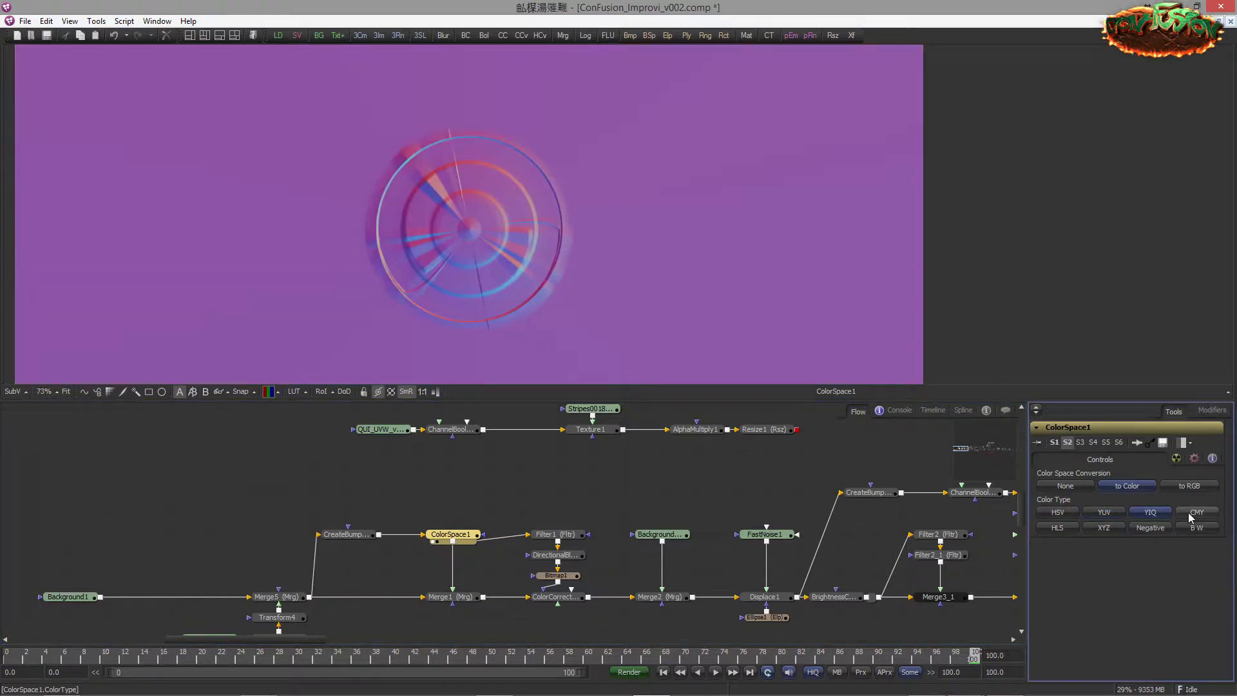
click(1189, 513)
Step: Place ChannelBooleans3, Texture1 and the stripes loader above ColorSpace1, feed ChannelBooleans3 from ColorSpace1's output, and view ChannelBooleans3
drag(431, 504, 373, 511)
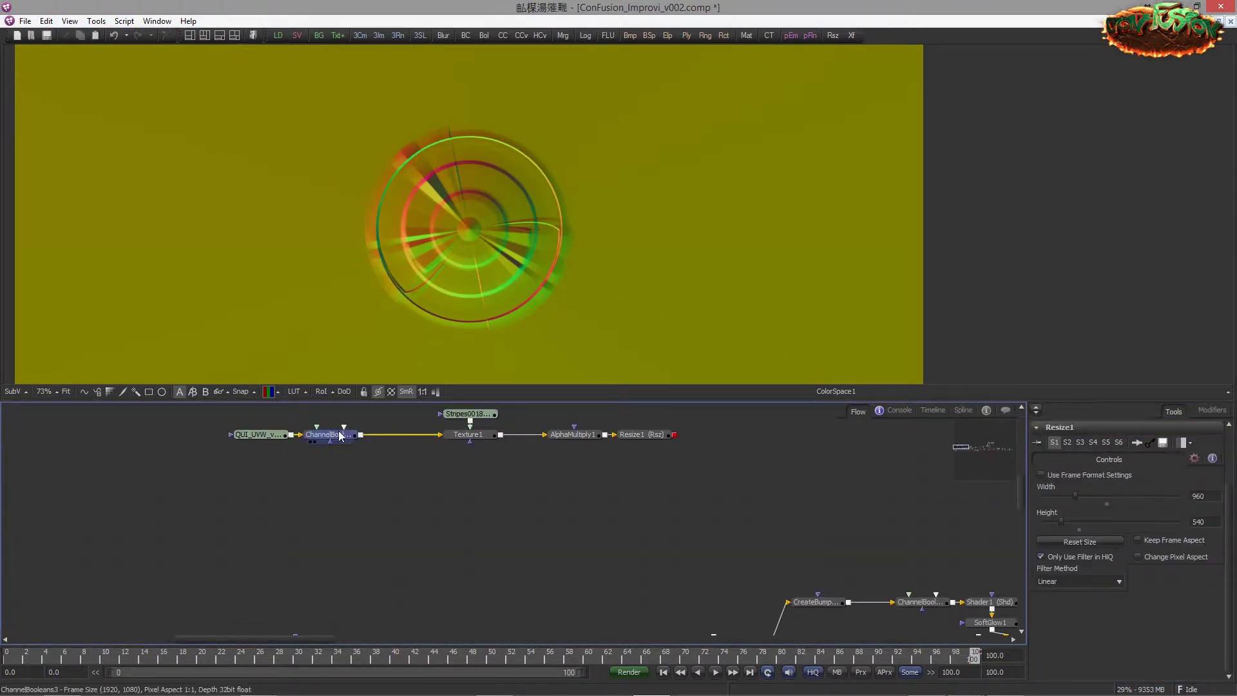
drag(339, 436, 538, 520)
drag(395, 421, 562, 628)
drag(488, 569, 447, 396)
drag(373, 546, 419, 457)
click(441, 455)
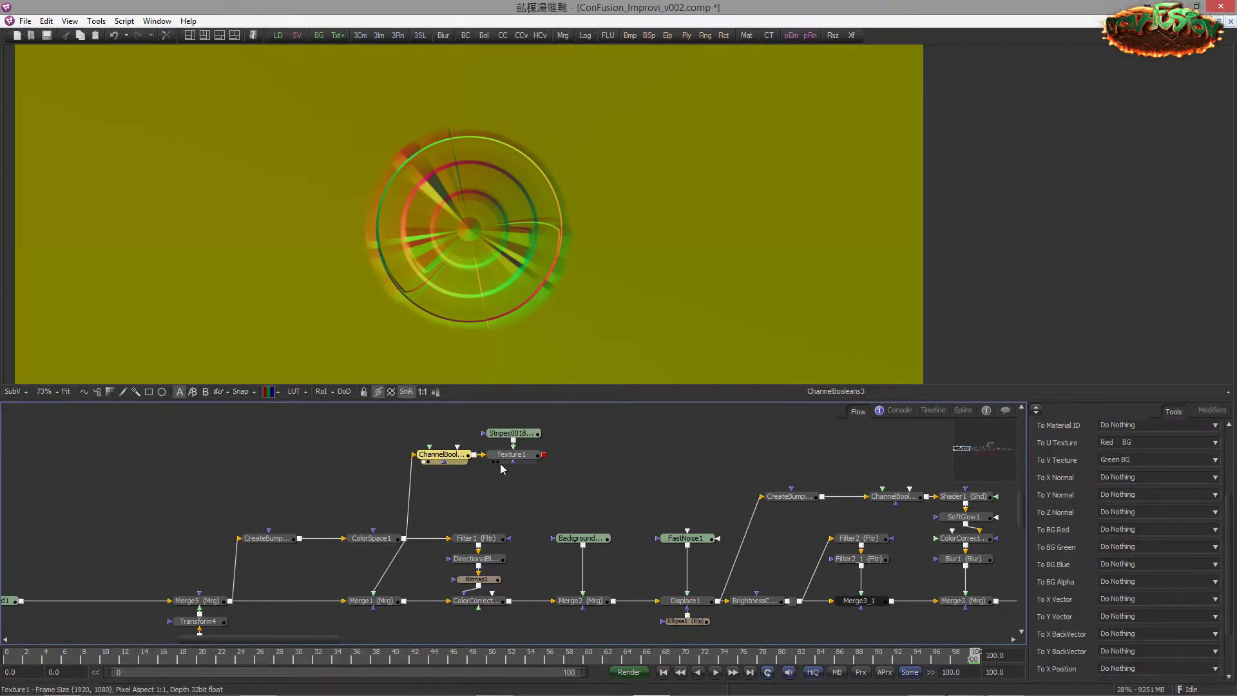
Step: Move Texture1 and its stripes loader farther from ChannelBooleans3, and compare Texture1's output with ChannelBooleans3's UV channels
drag(520, 456, 555, 456)
key(1)
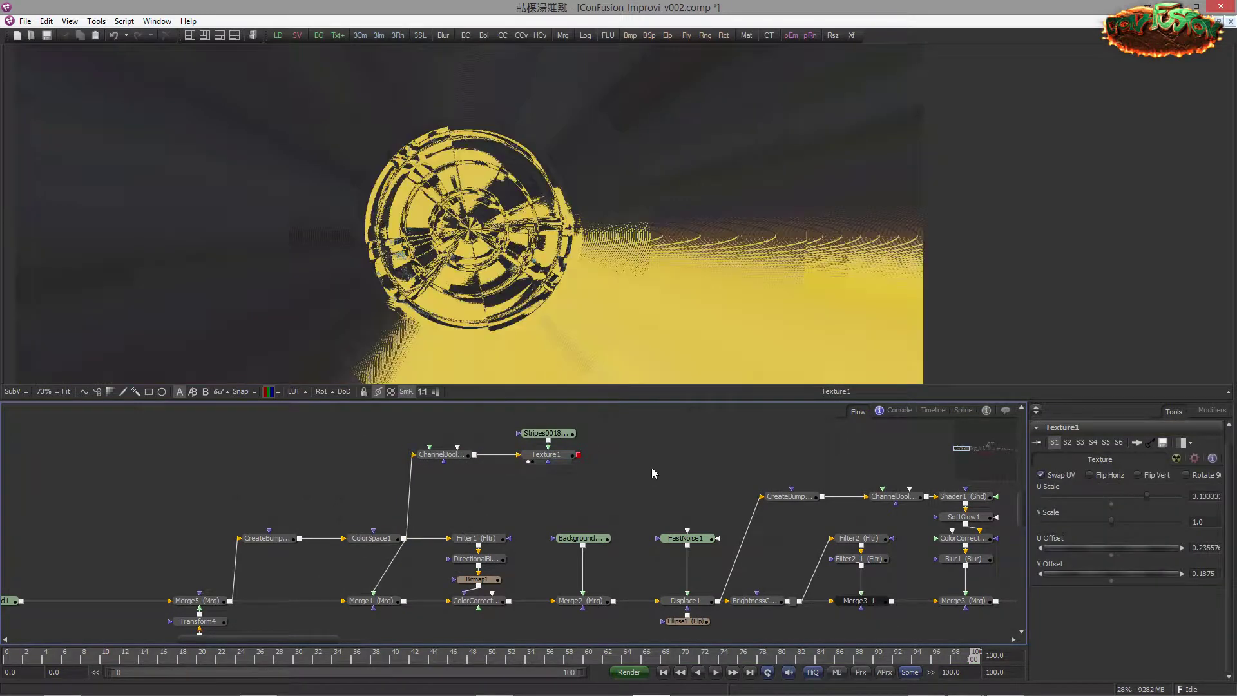
click(555, 457)
scroll(491, 220, up, 3)
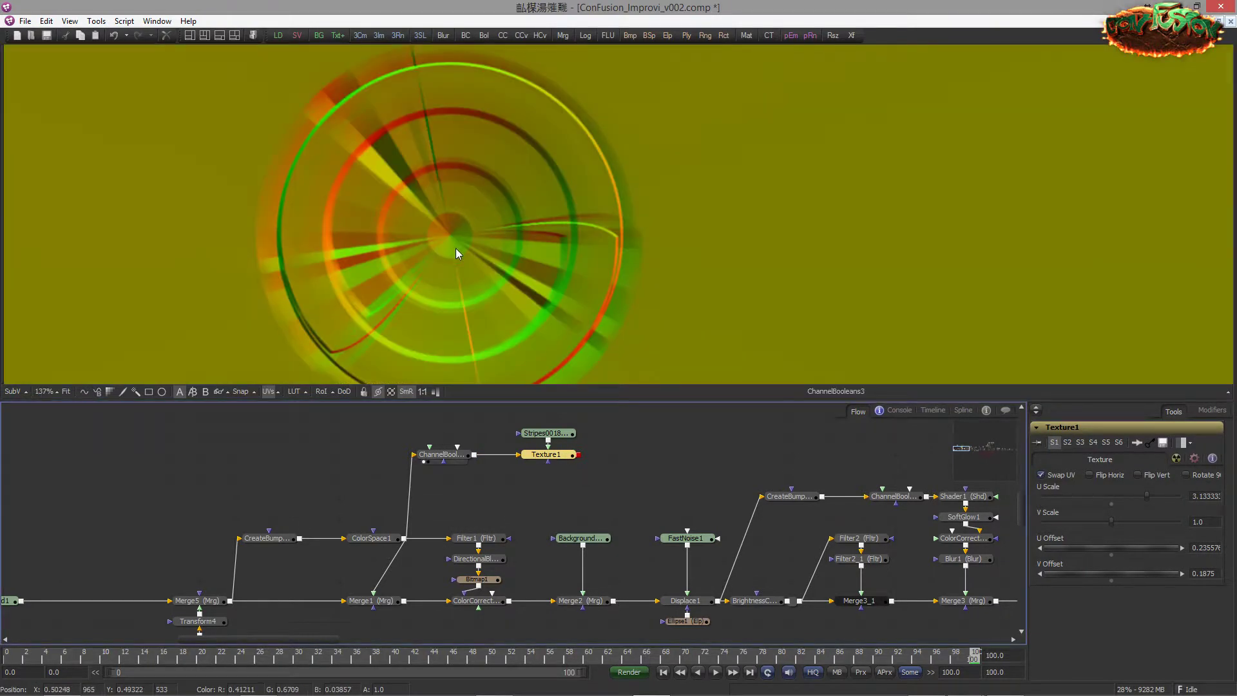
Step: View Texture1's output and change the viewer's display from UV coordinates to the color channels
drag(375, 232, 448, 240)
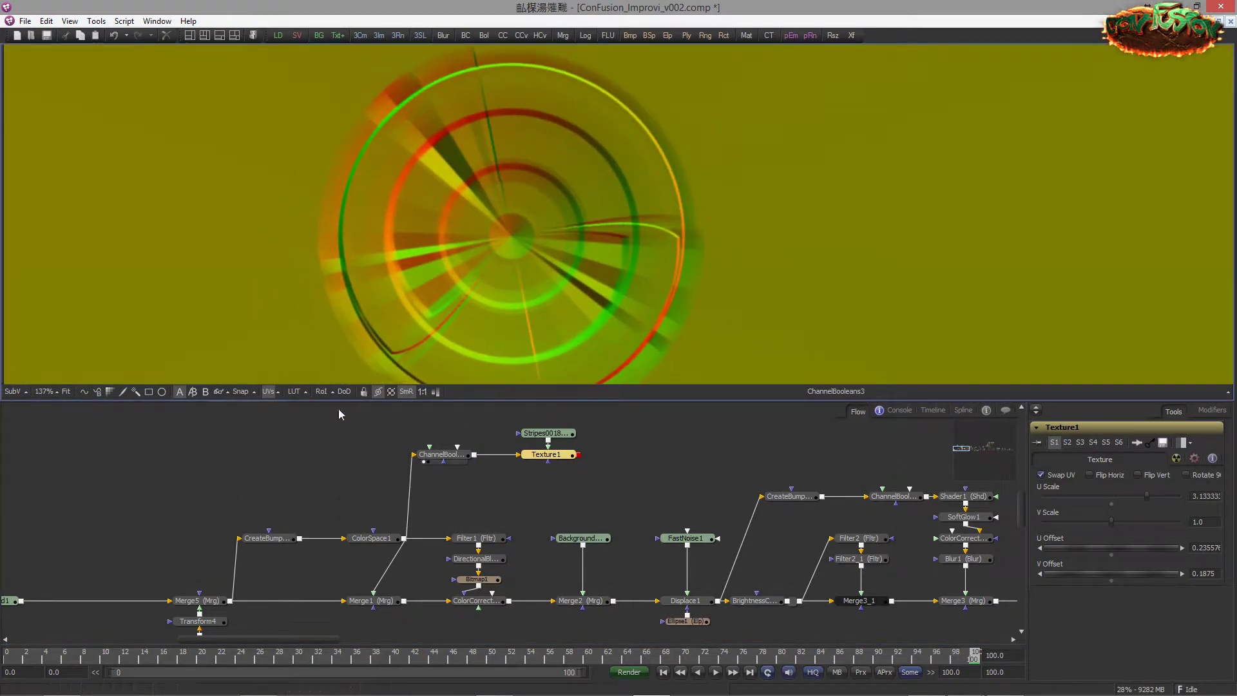
drag(539, 465, 502, 248)
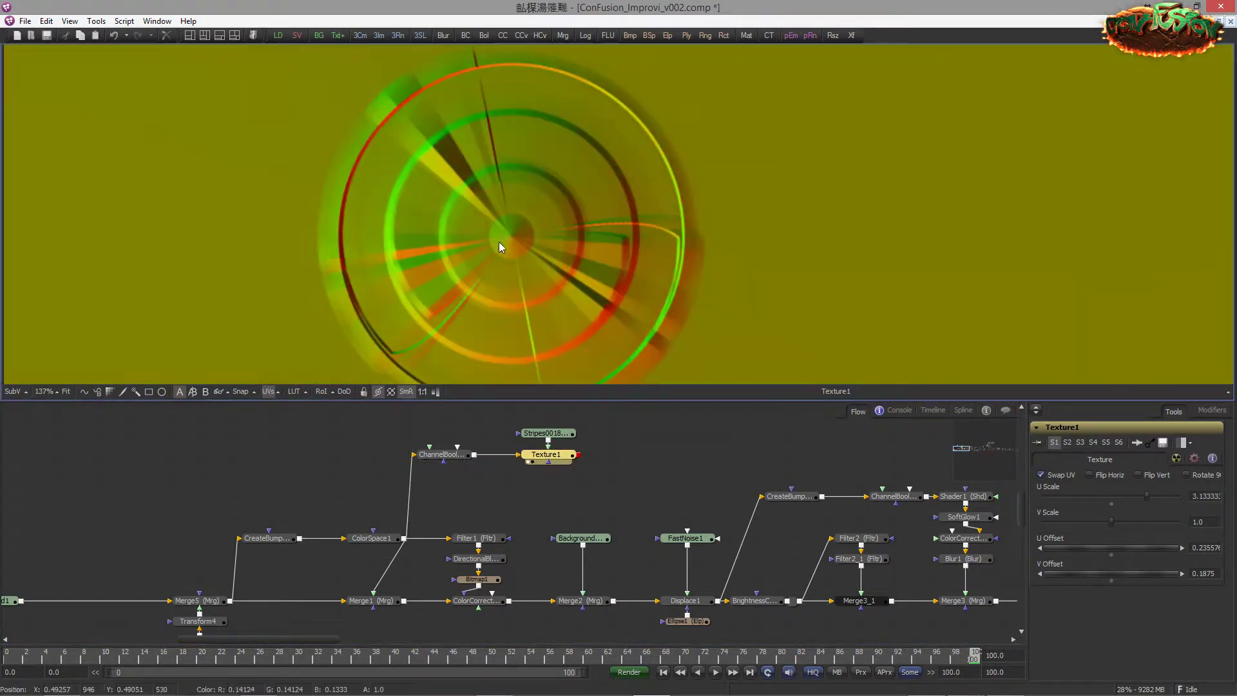
click(278, 392)
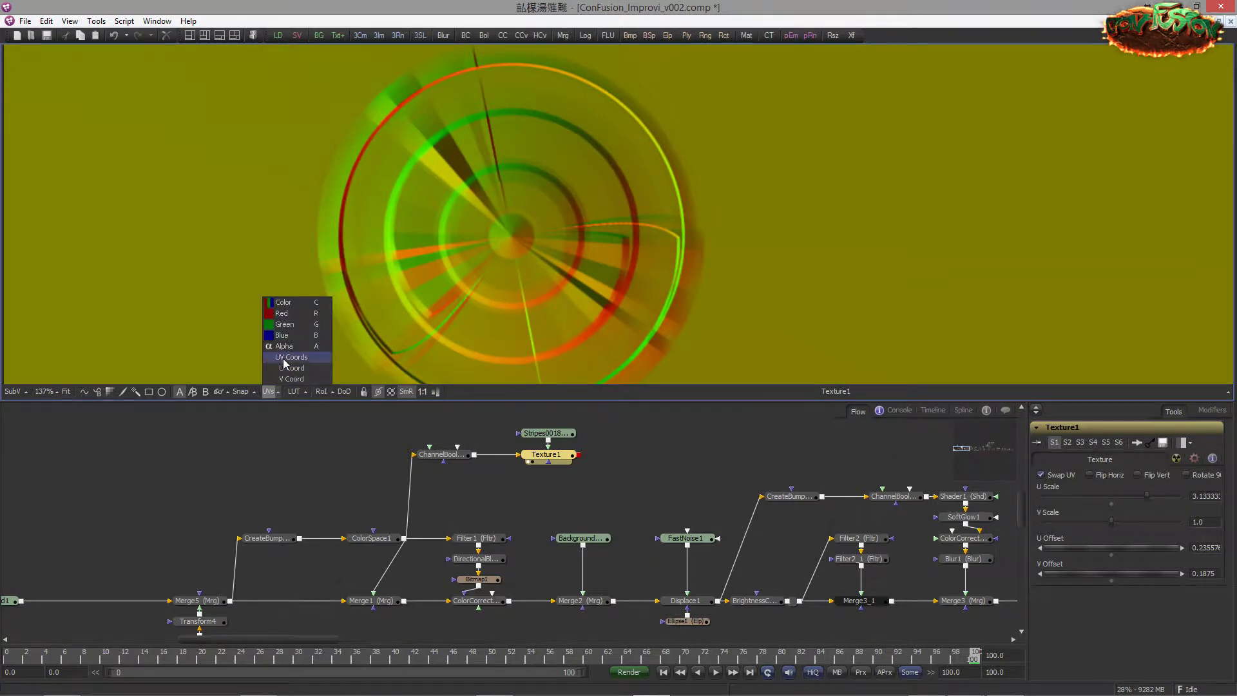
click(284, 303)
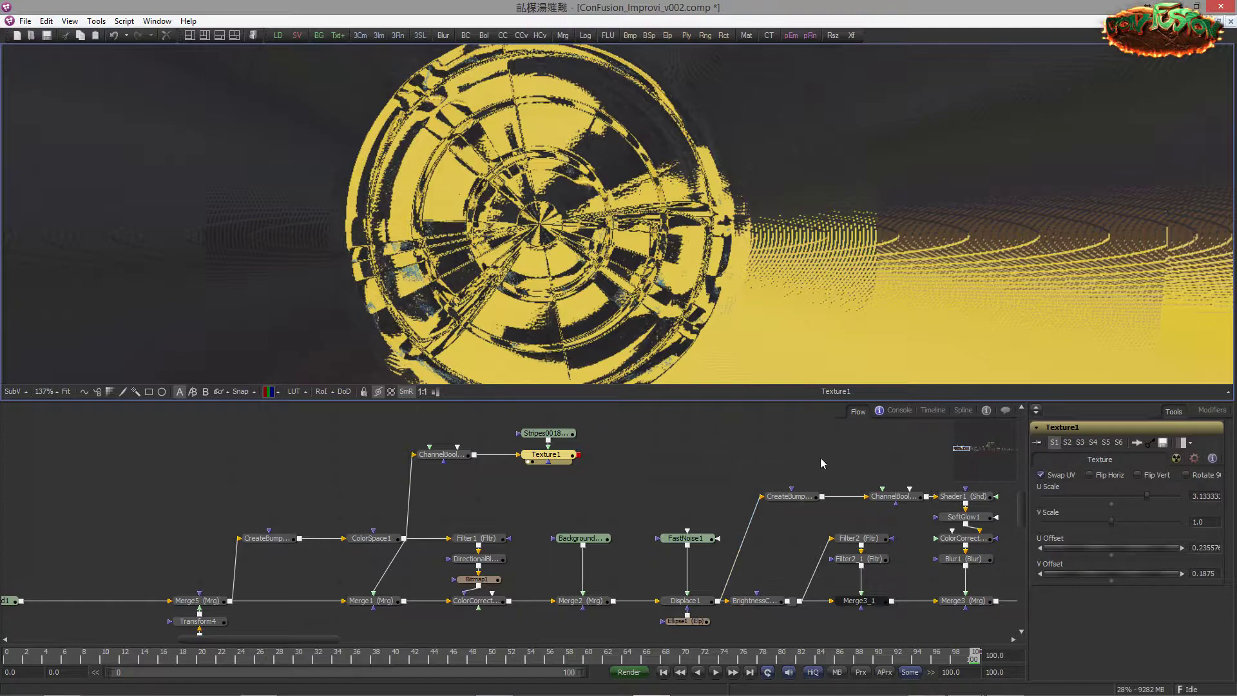
Step: With the viewer normalised, set Texture1's U Scale to about 0.0034, V Scale 0.0044, U Offset 0.2409 and V Offset 0.187
drag(1146, 496, 1043, 523)
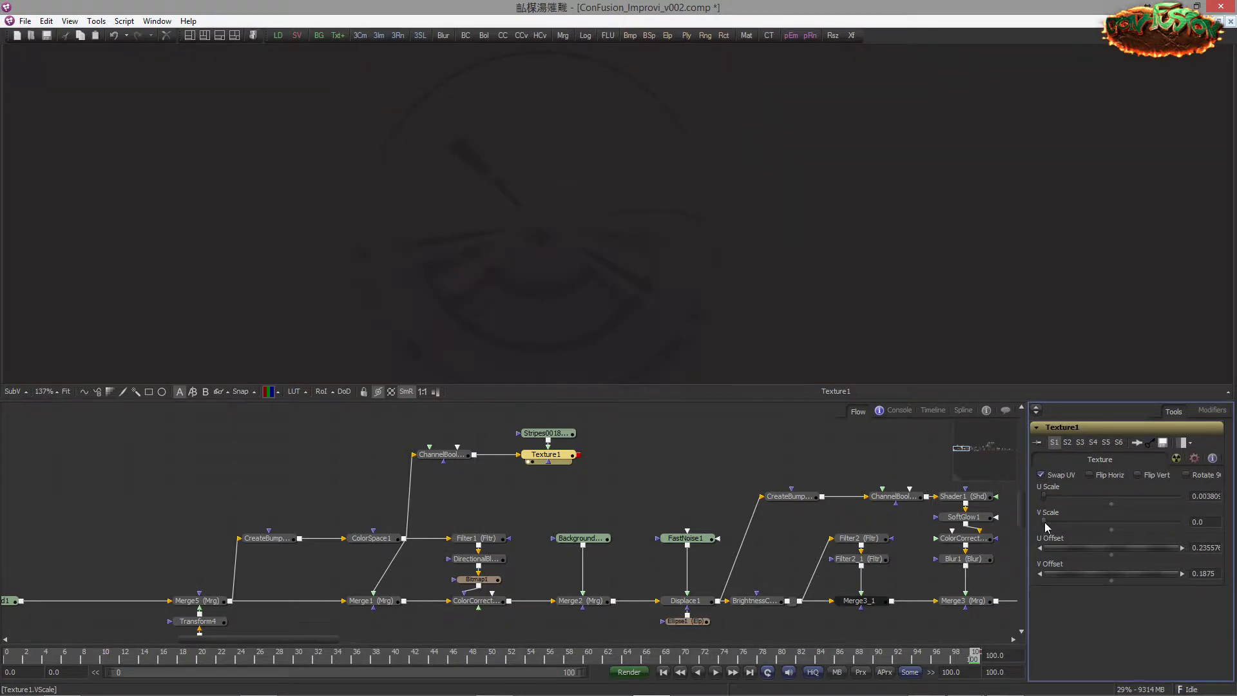
drag(1045, 527, 1050, 526)
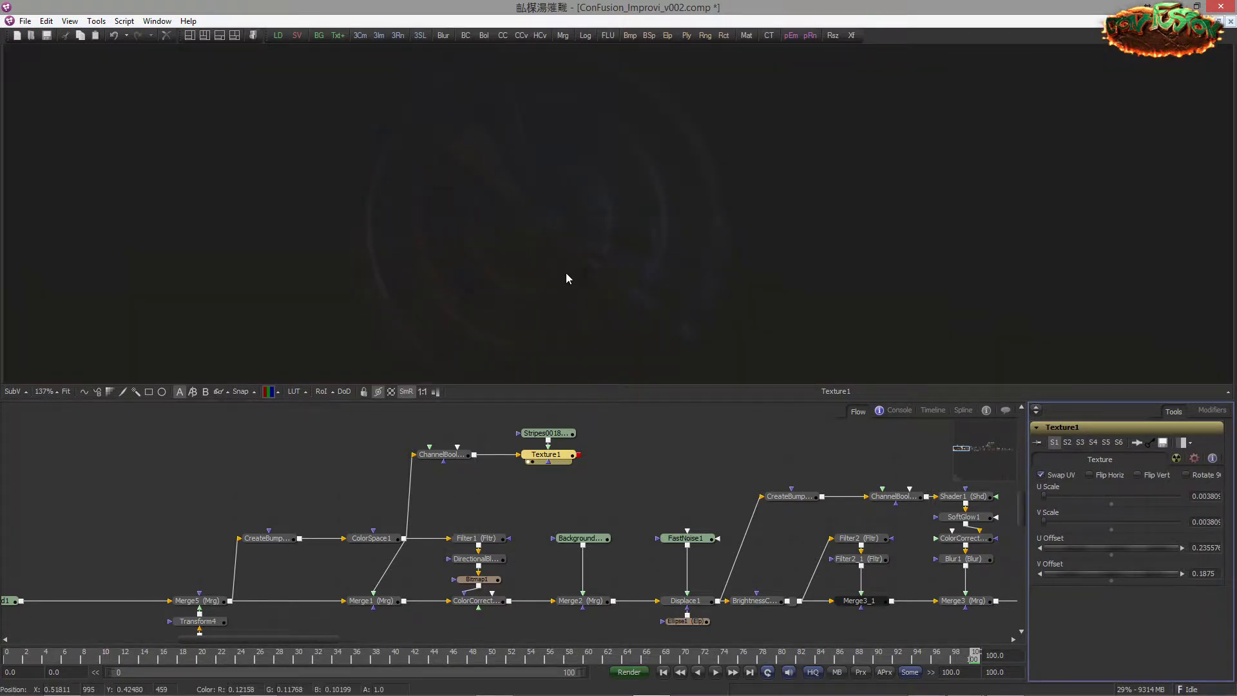
click(436, 393)
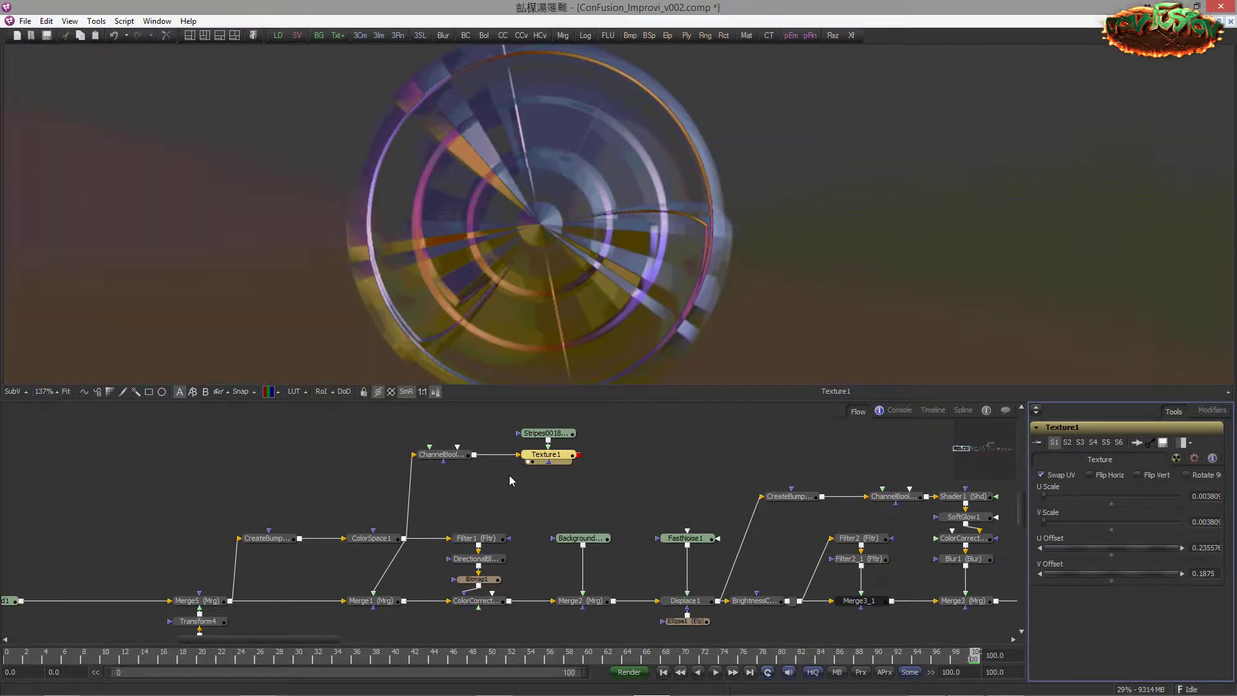
scroll(502, 277, down, 2)
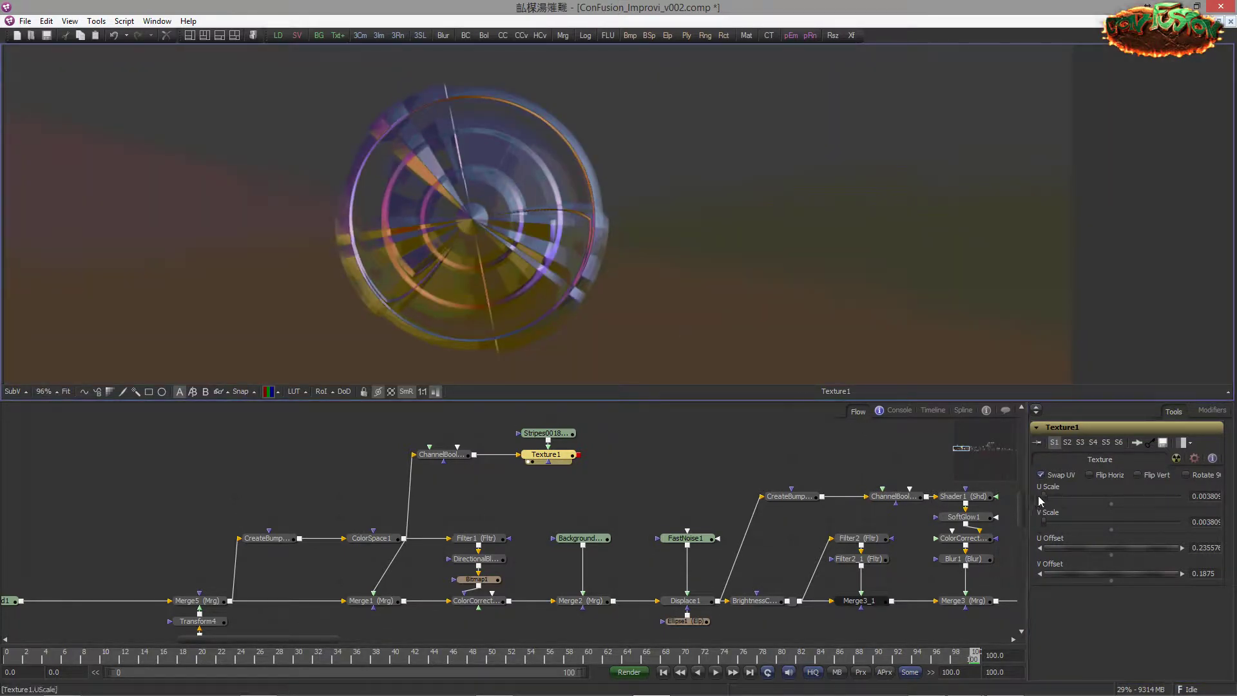
drag(1044, 497, 1068, 578)
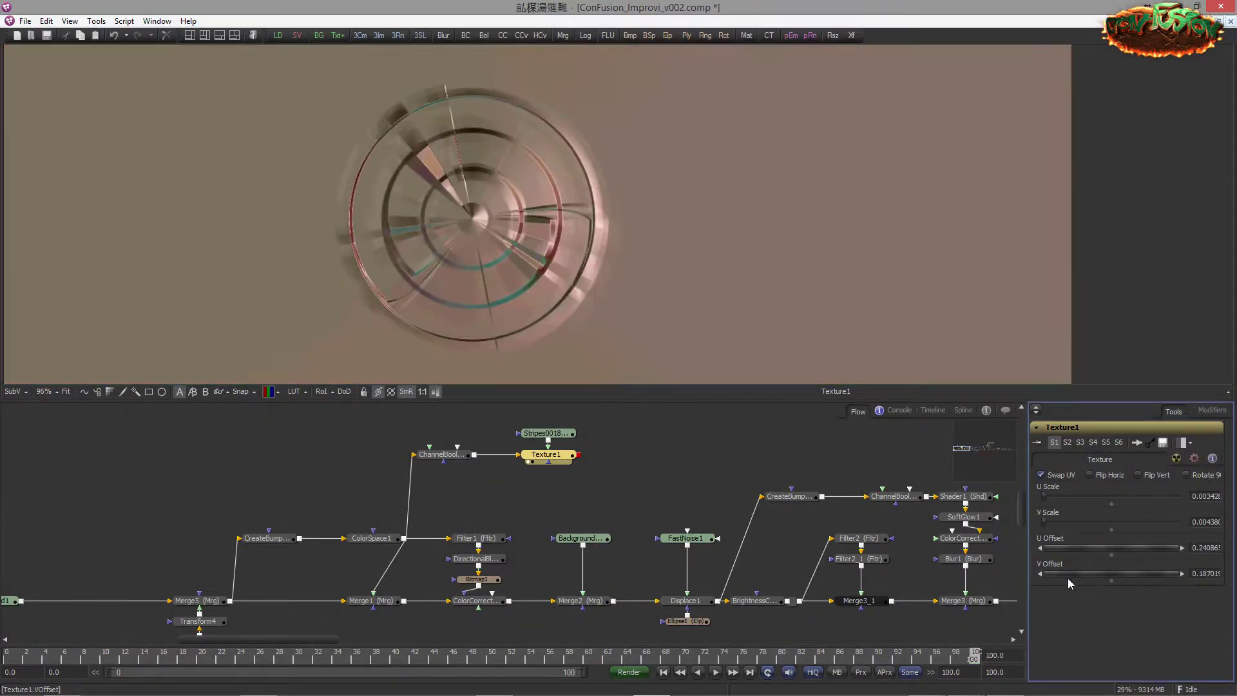
Step: View ChannelBooleans3 and set its To Red color channel to Black
drag(551, 479, 513, 490)
drag(426, 465, 406, 257)
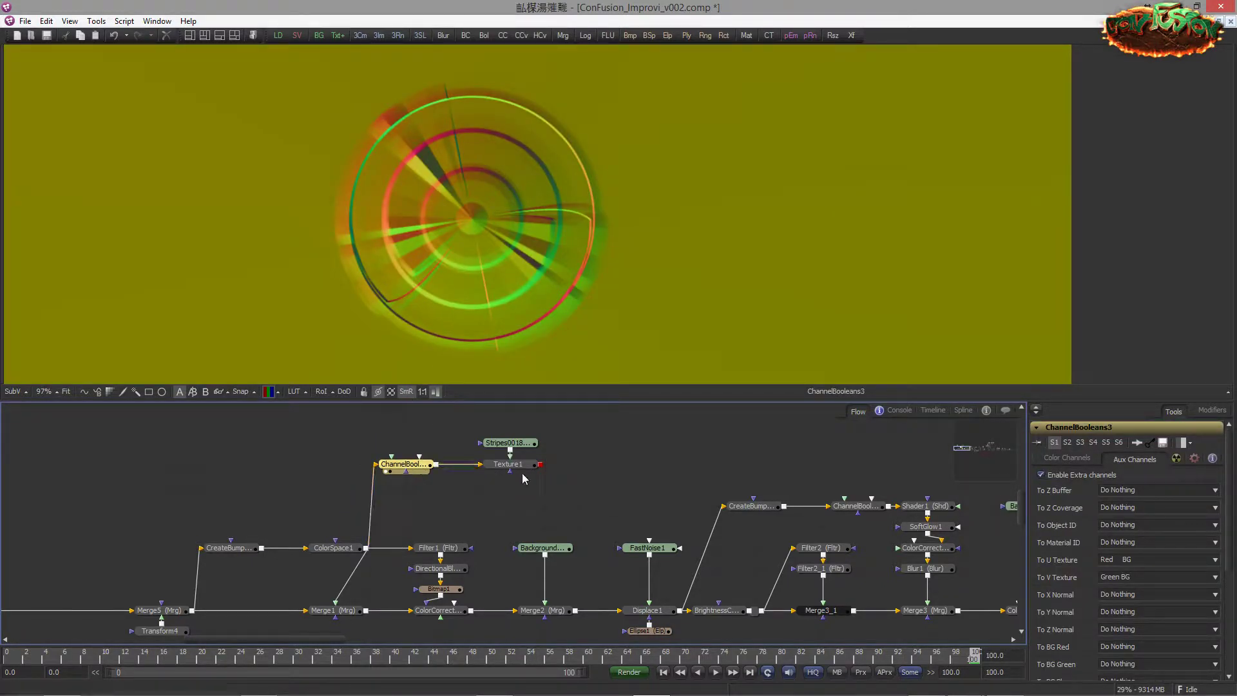
click(1076, 462)
click(1122, 493)
click(1121, 516)
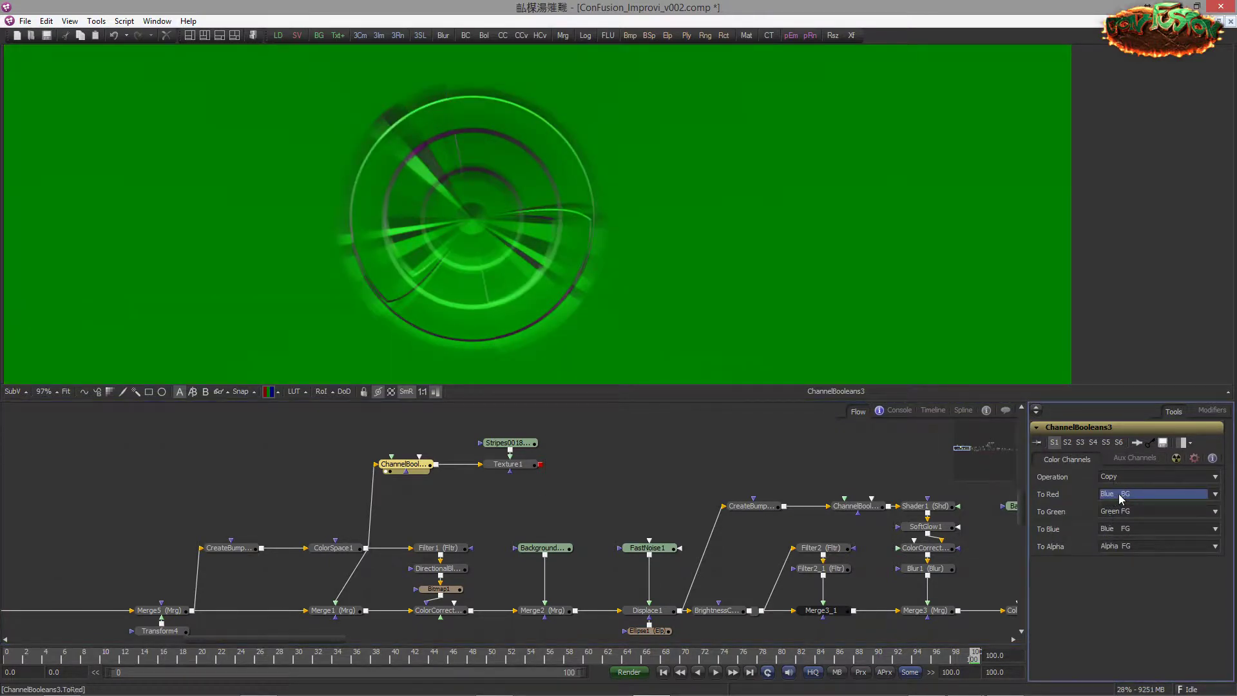
scroll(1119, 498, down, 2)
Step: Set ChannelBooleans3's To Green and To Blue color channels to Black
click(1114, 511)
click(1114, 512)
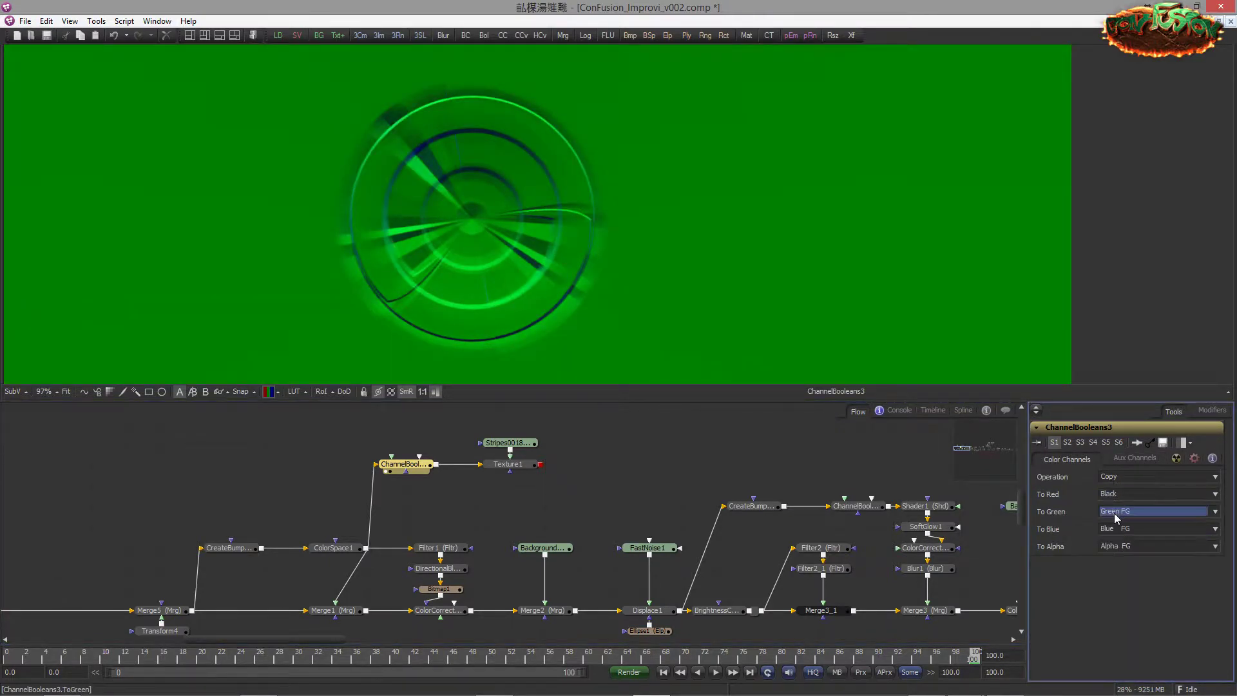
scroll(1115, 516, down, 1)
key(b)
click(1115, 529)
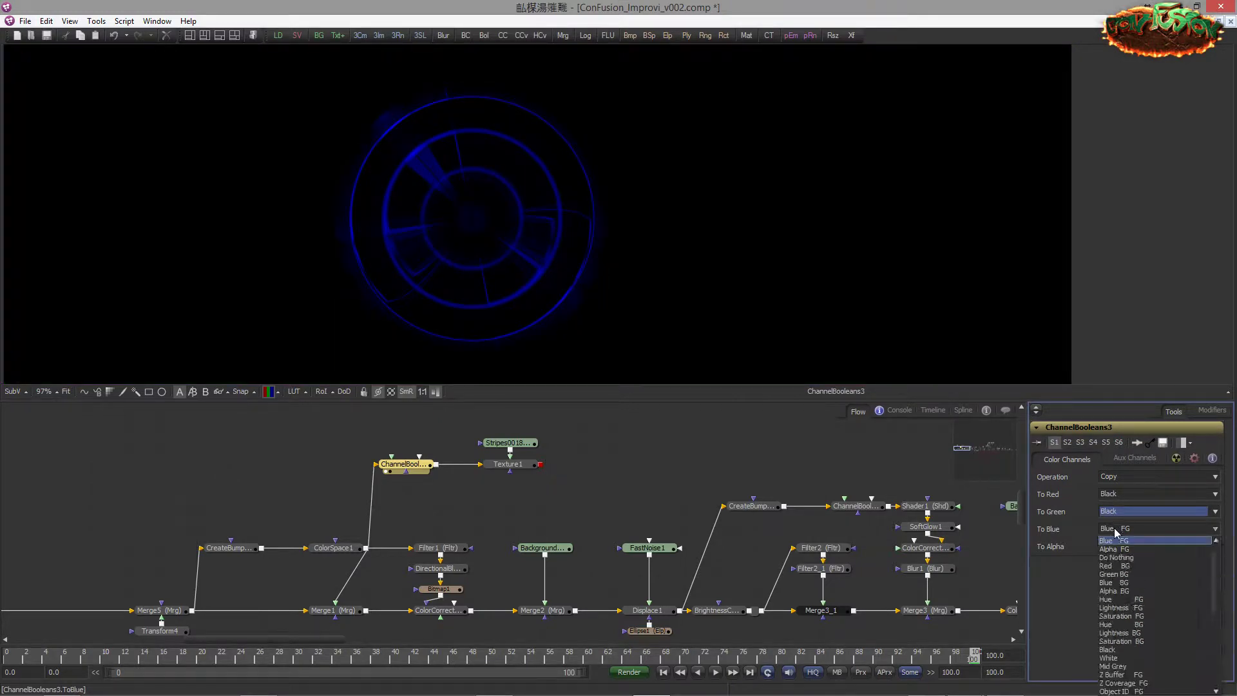
click(1117, 535)
key(b)
key(b)
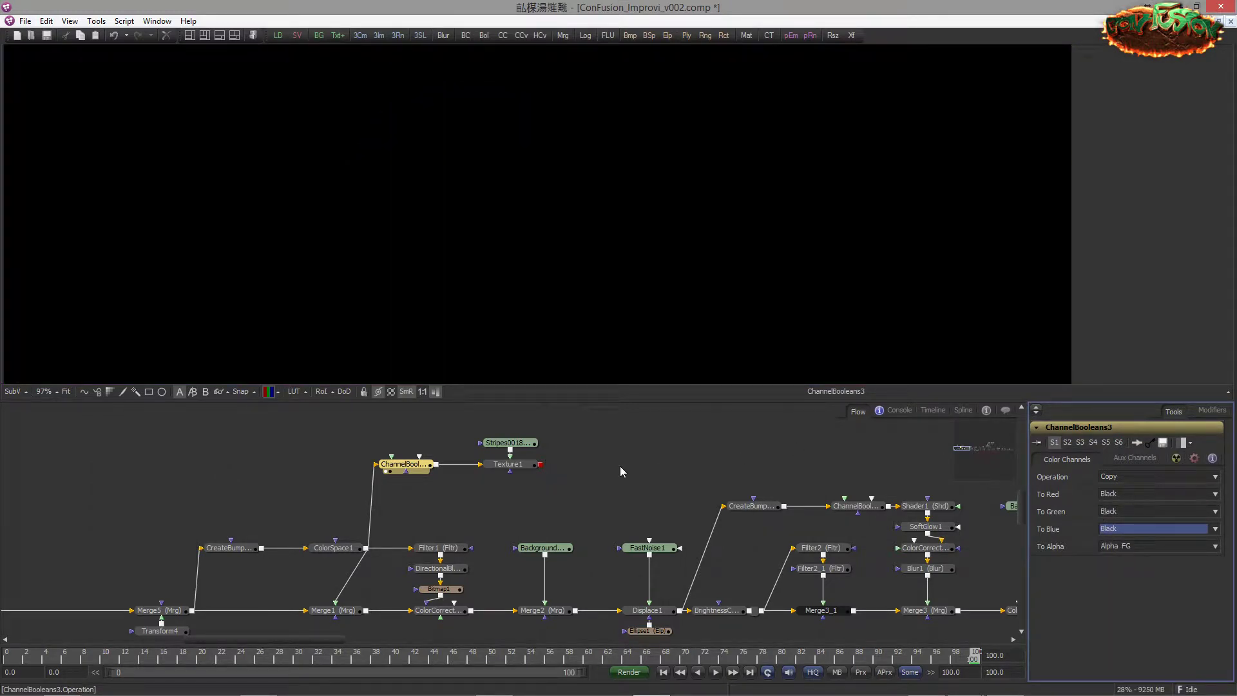
Step: View Texture1 and set its U Scale to about 0.0077, V Scale 0.0151, U Offset 0.2226 and V Offset 0.1899
drag(508, 464, 533, 380)
click(512, 465)
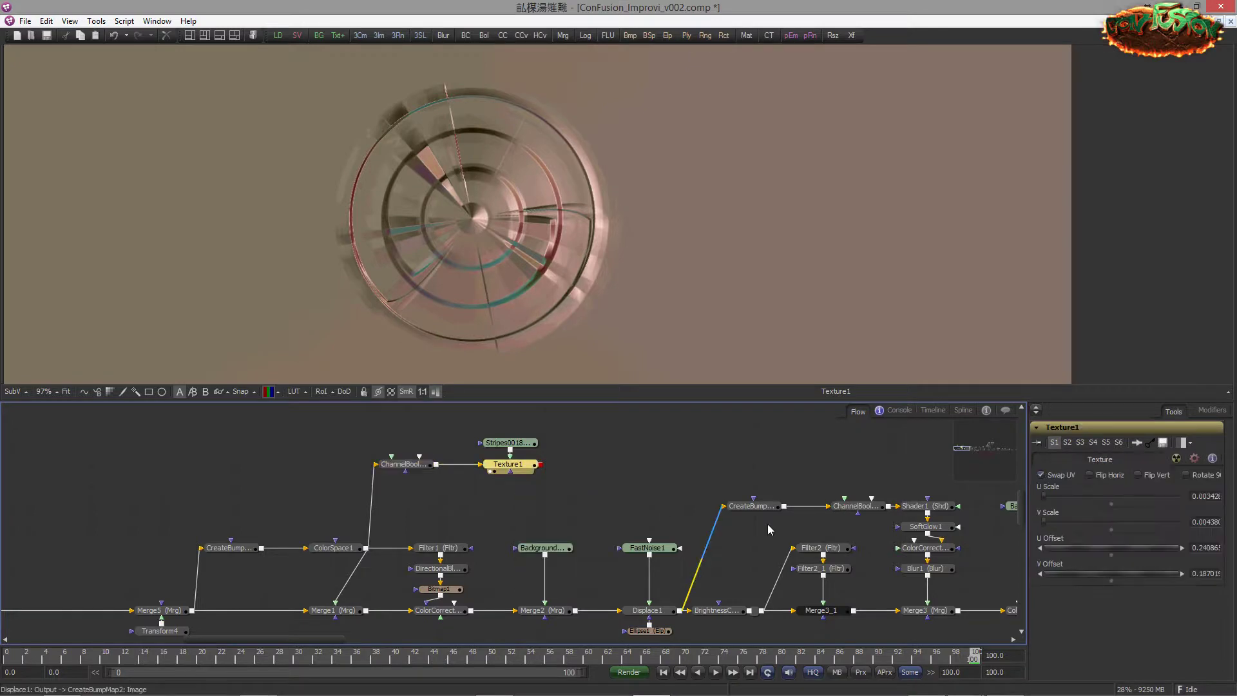
drag(1074, 548, 1048, 549)
drag(1045, 496, 1050, 525)
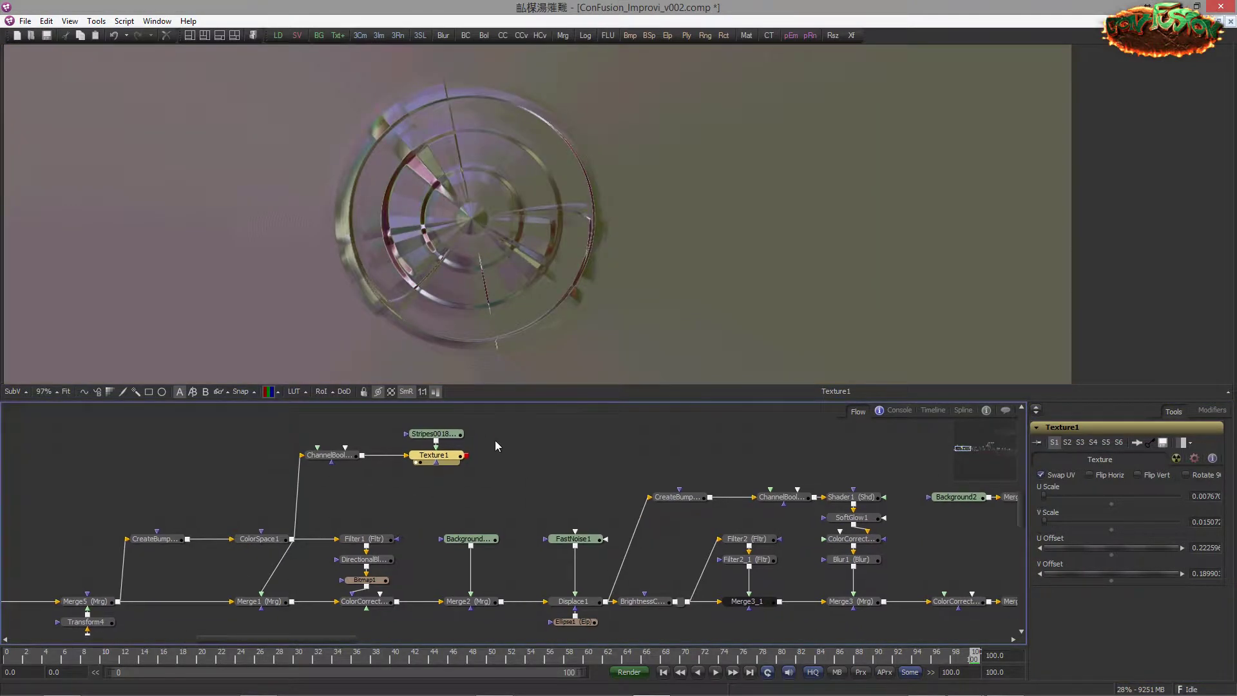
Step: Add a Color Corrector after Texture1 and tint it orange, with tint about 0.0855 and strength about 0.4247
key(shift+space)
text(cc)
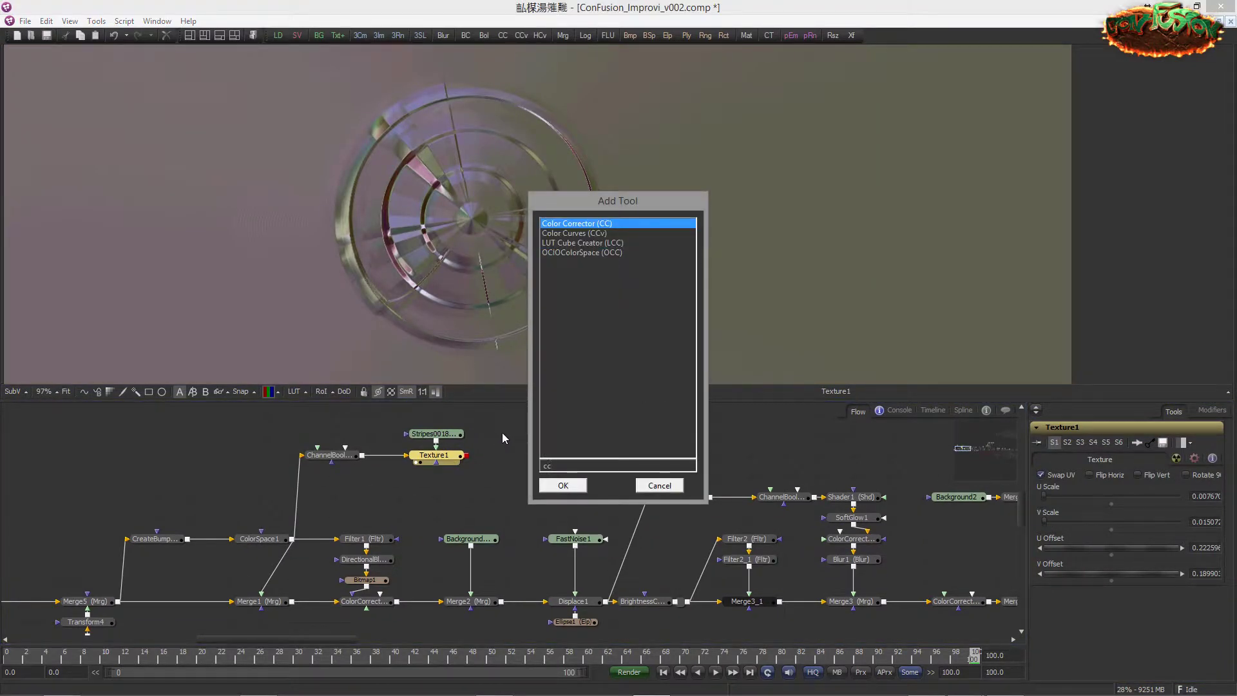
key(Return)
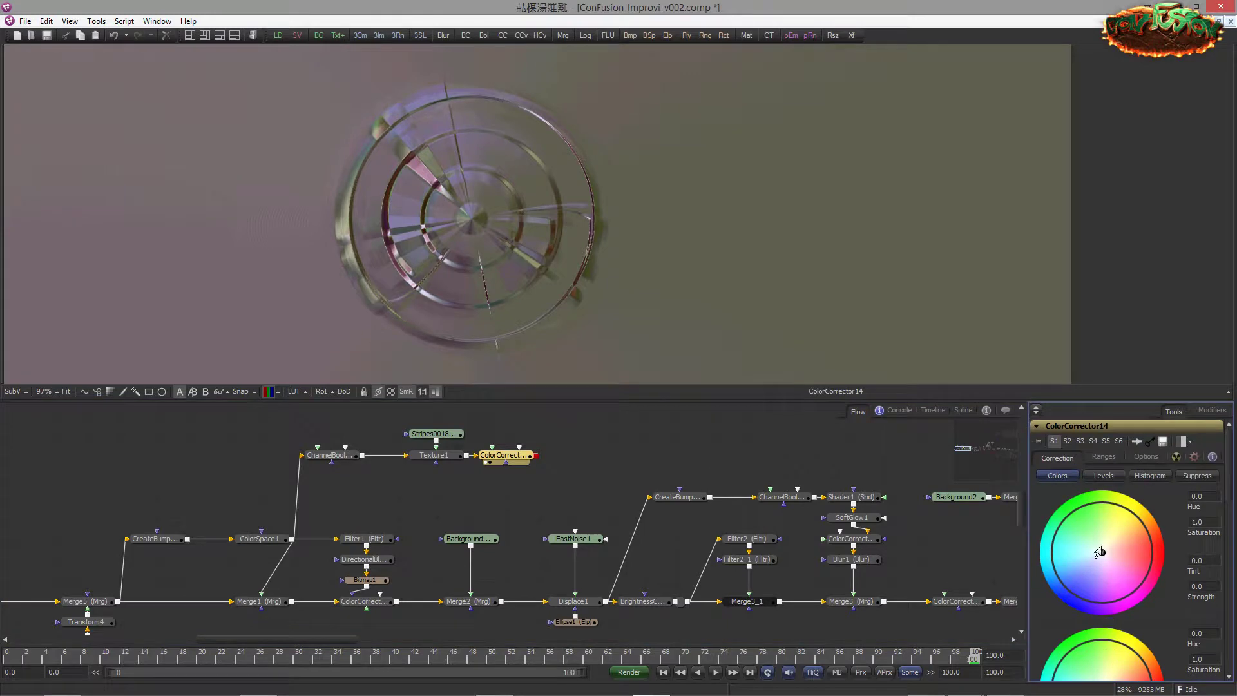
drag(1102, 554, 1128, 534)
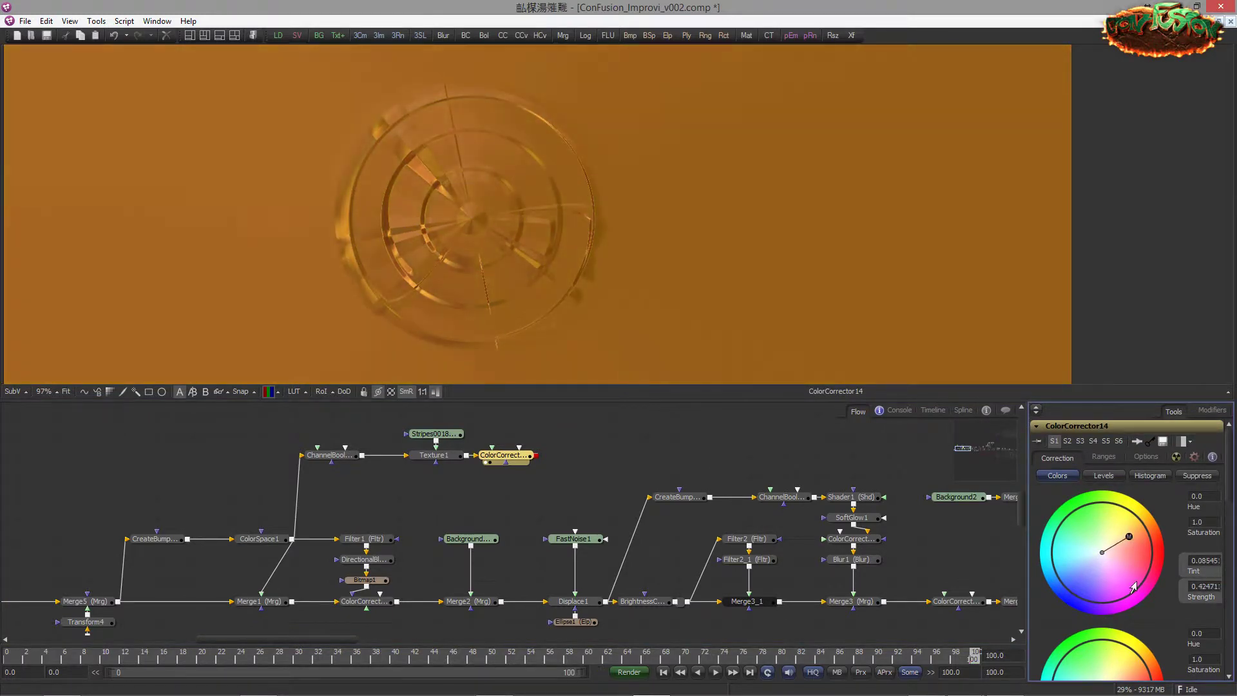
Step: Try different master RGB brightness values on the new color corrector with normalised display on and off, and restore brightness to 0.0
scroll(1161, 625, down, 6)
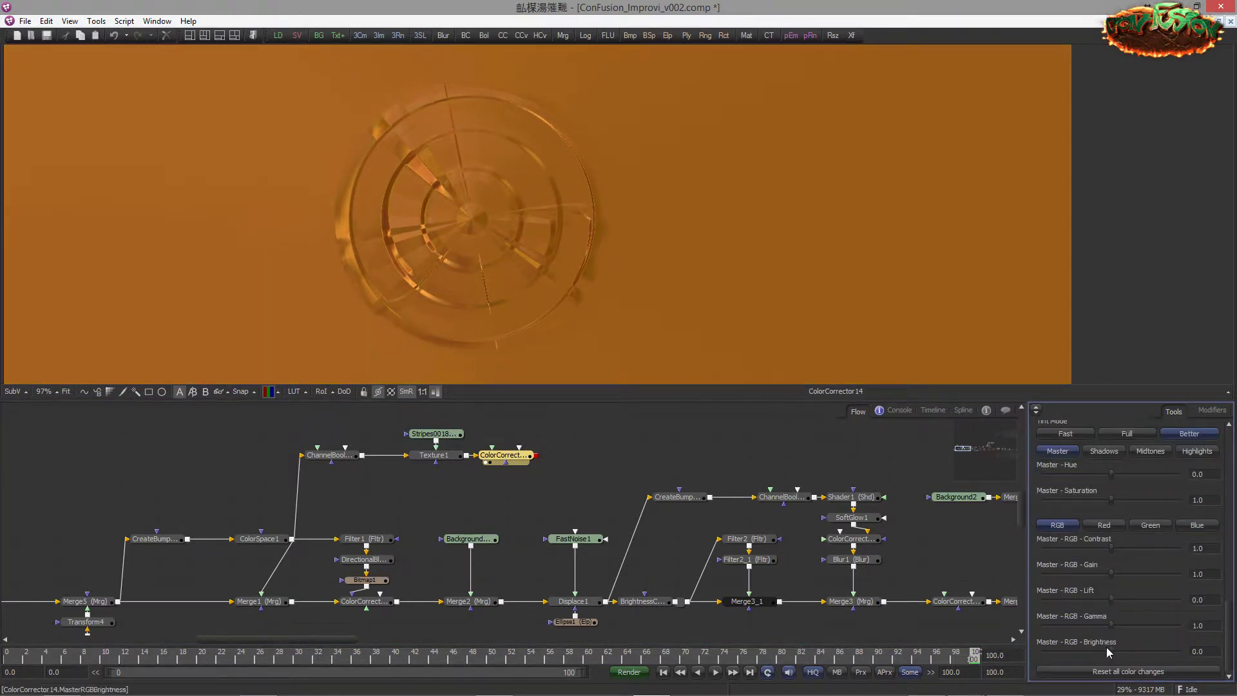
drag(1115, 653, 1105, 648)
click(437, 392)
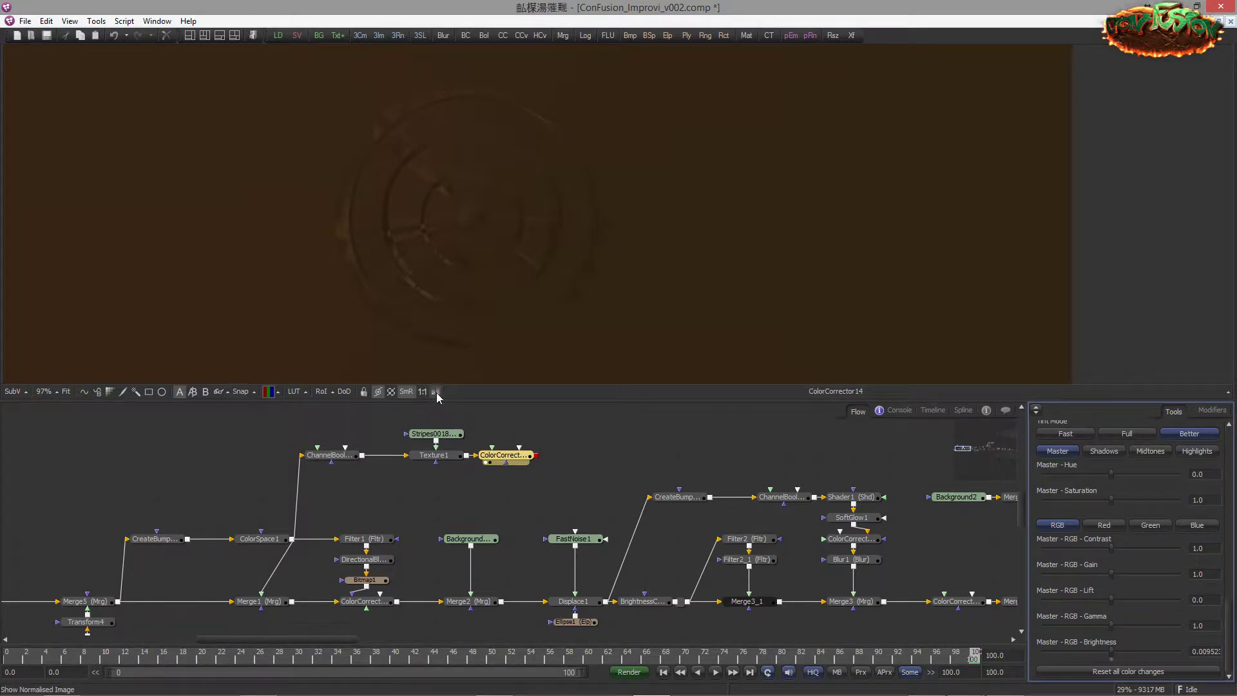
click(436, 393)
click(437, 393)
click(438, 393)
drag(1114, 654, 1080, 655)
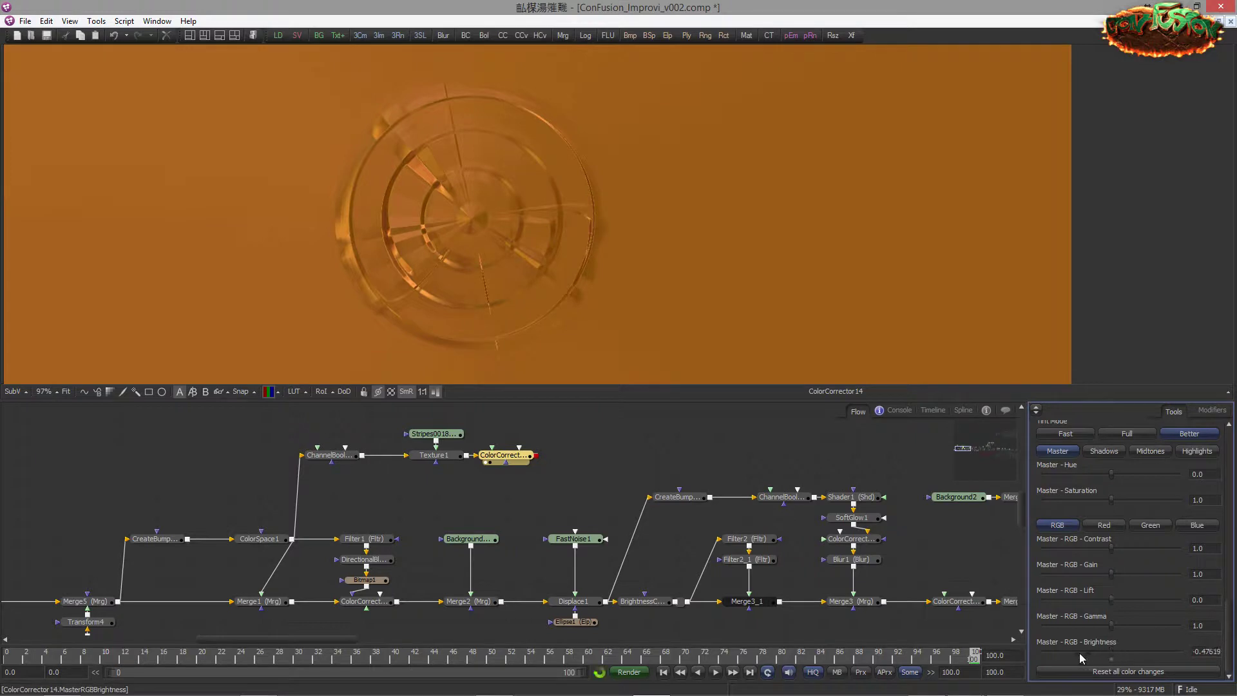
click(1110, 658)
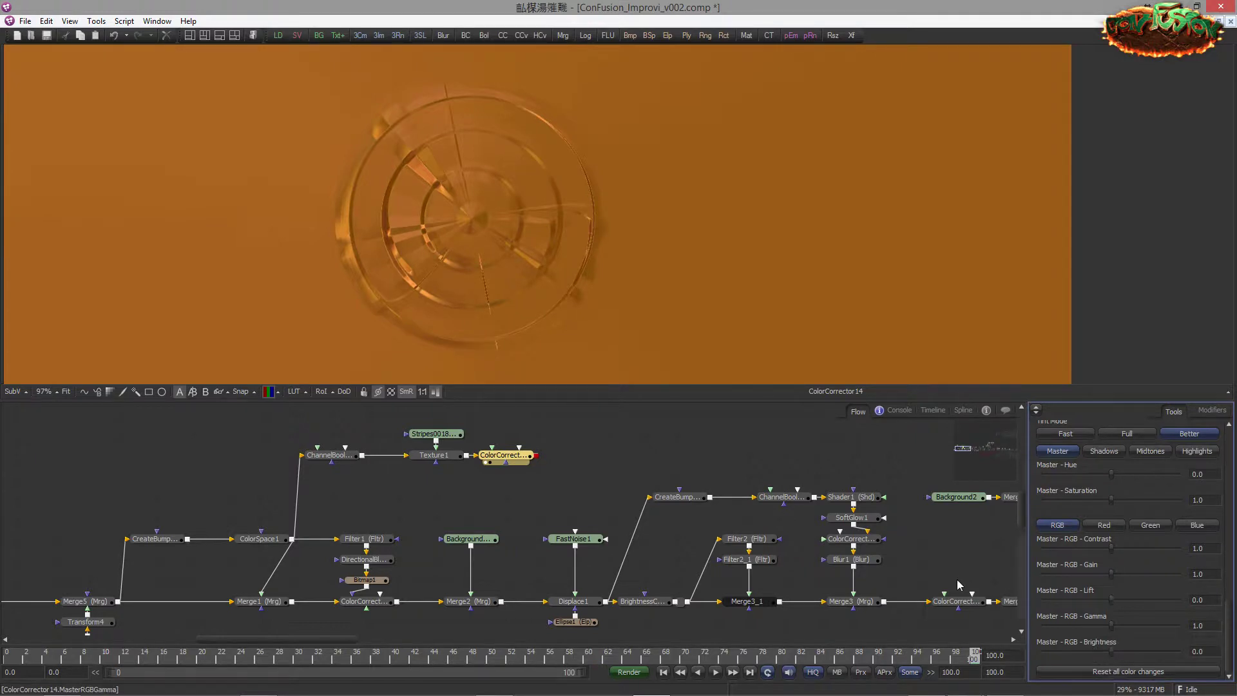
Step: Compare Texture1's output with the new color corrector's output, with the normalised display on and off, ending on the color corrector unnormalised
click(438, 393)
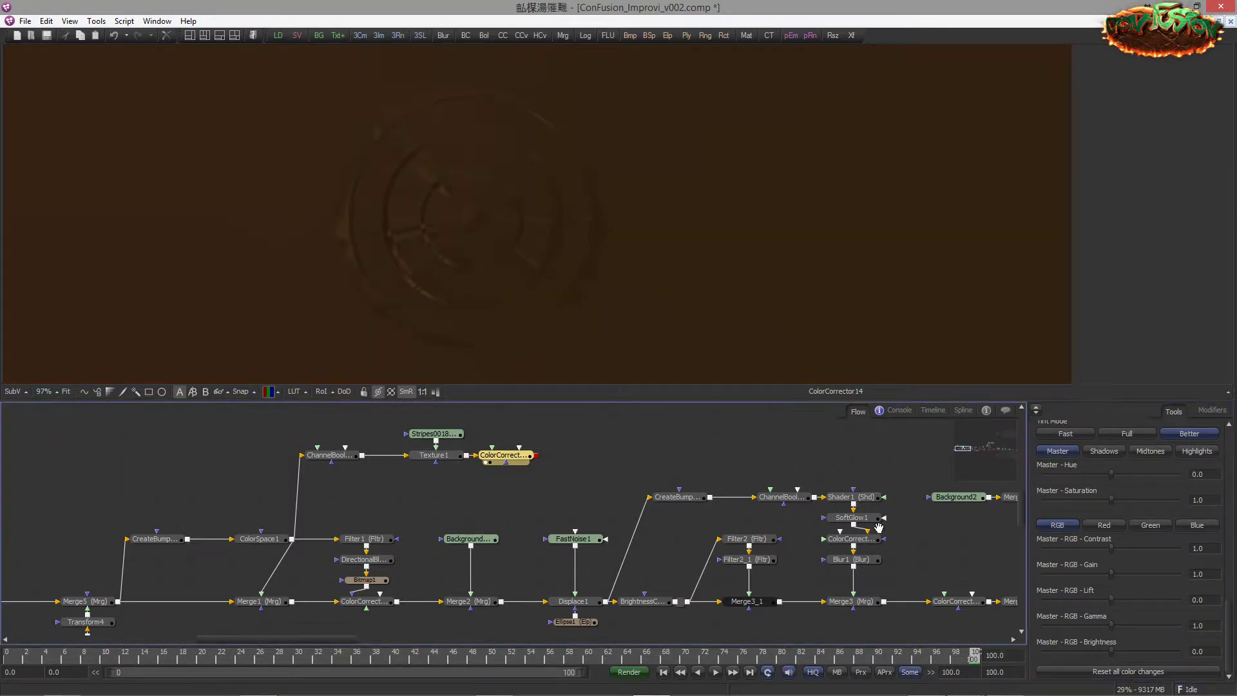
drag(878, 528, 865, 545)
scroll(1104, 548, up, 1)
scroll(1154, 608, down, 1)
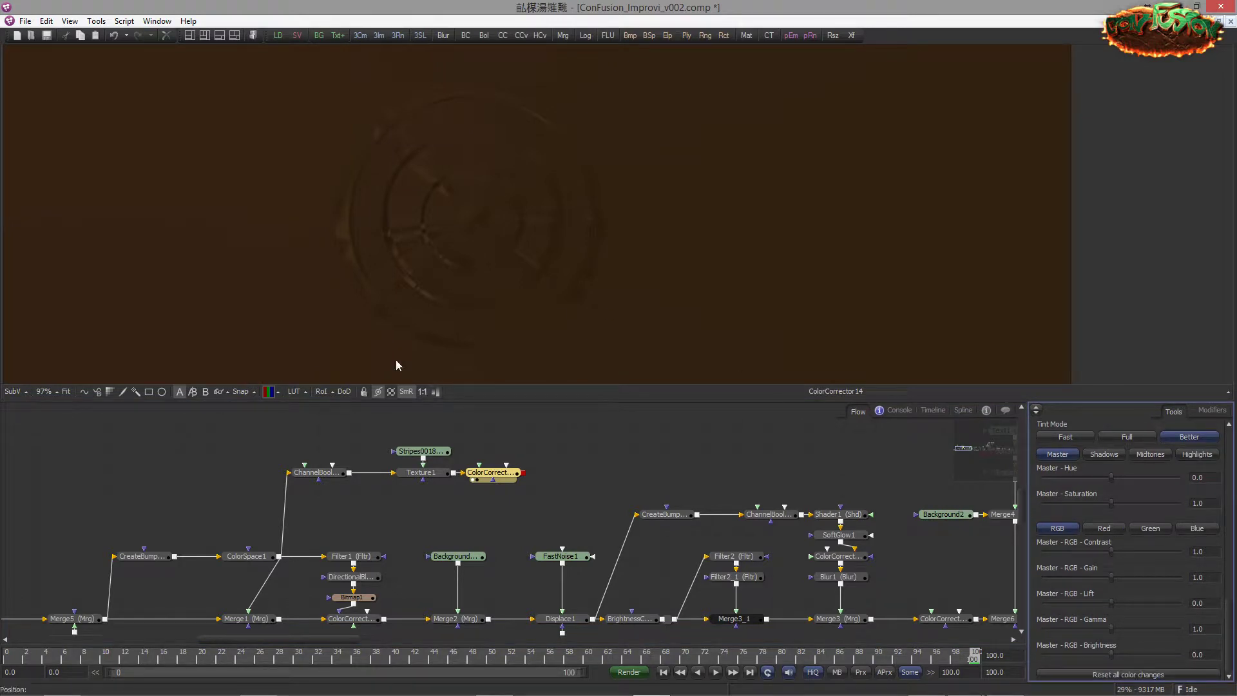
drag(444, 473, 532, 255)
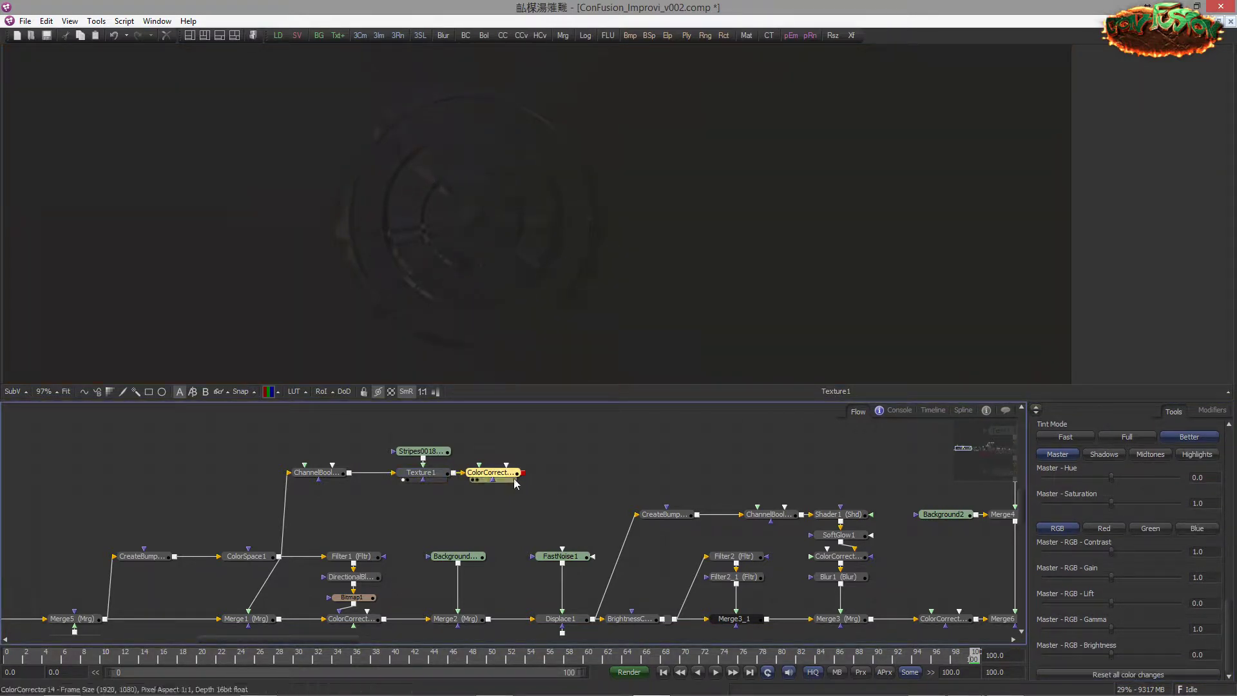
click(437, 392)
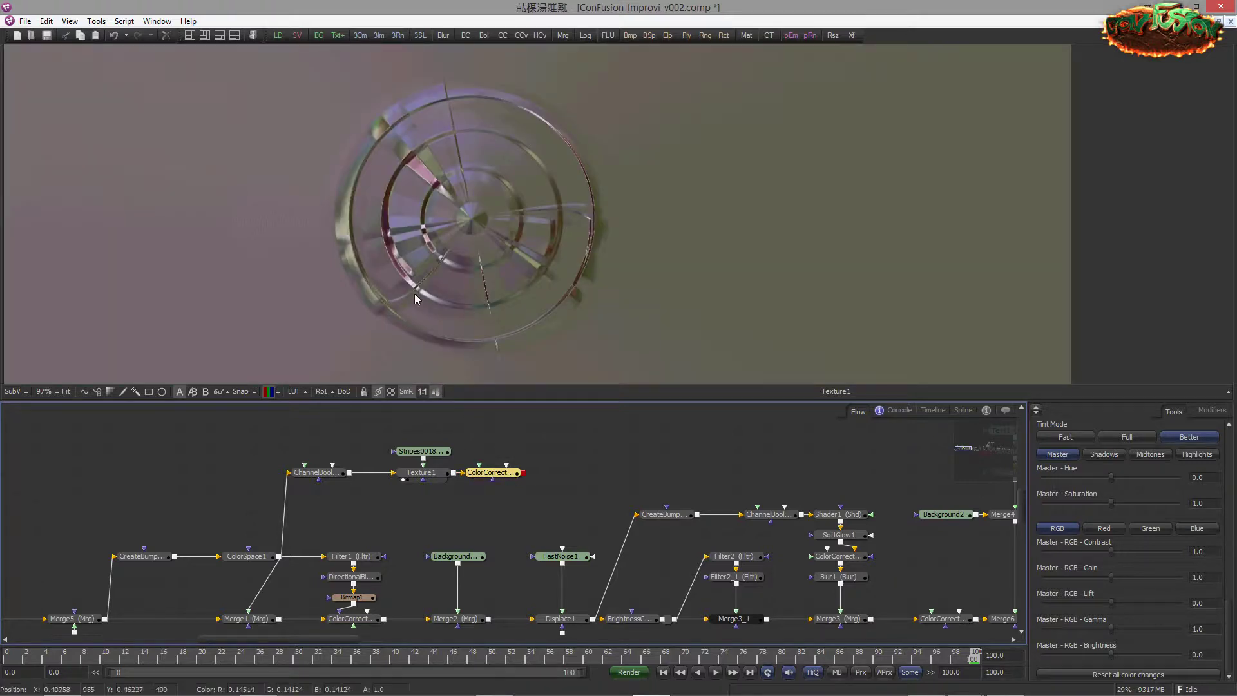
click(437, 392)
drag(493, 472, 496, 309)
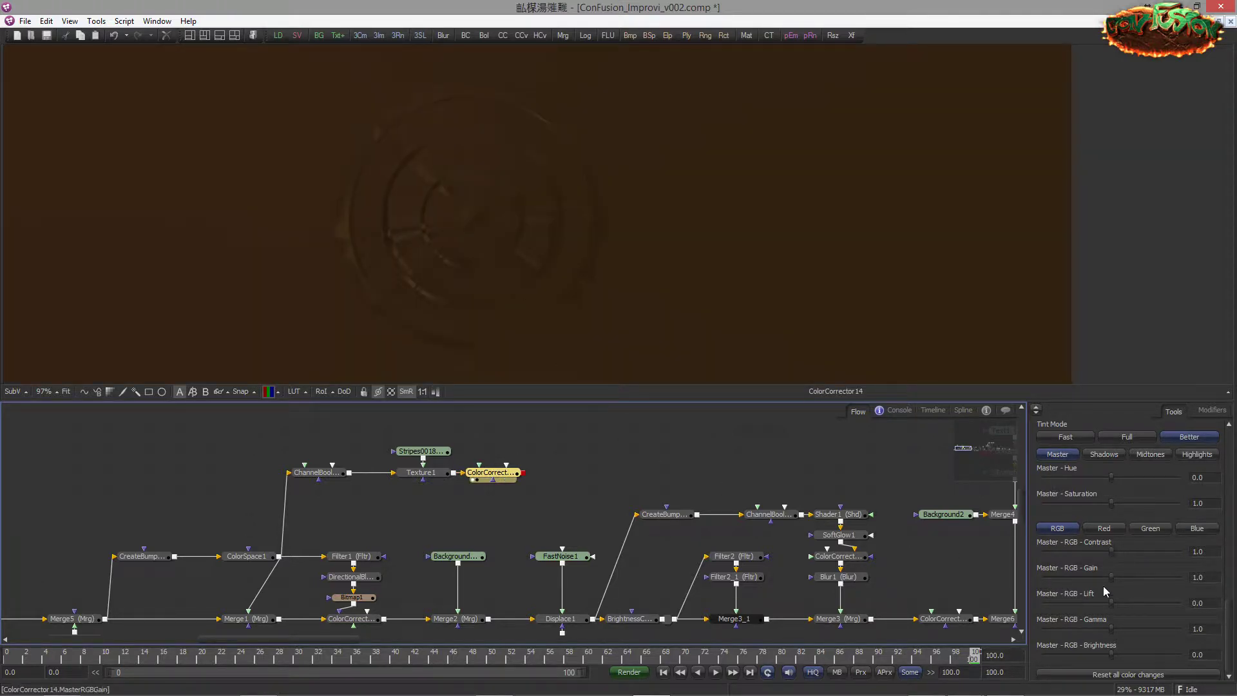
Step: Set the new color corrector's master RGB gain to 5.0, brightness to about -0.105 and contrast to about 1.305
drag(1106, 575, 1122, 584)
drag(1131, 574, 1127, 573)
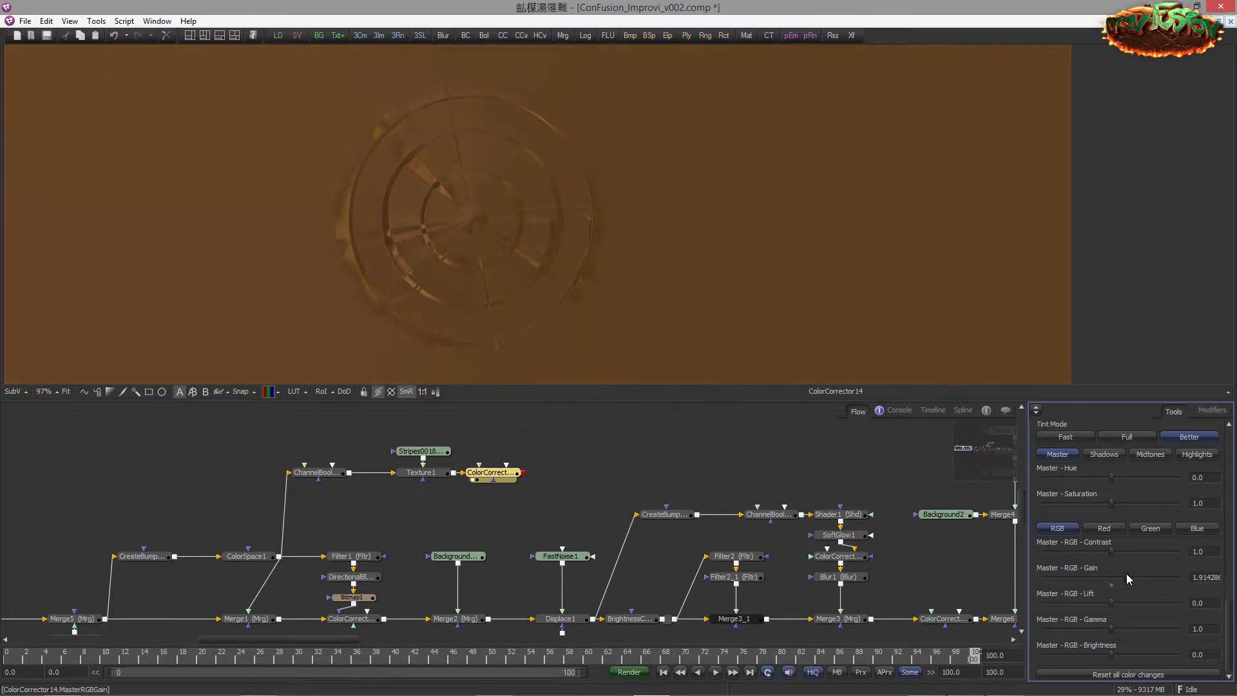
drag(1113, 655, 1109, 655)
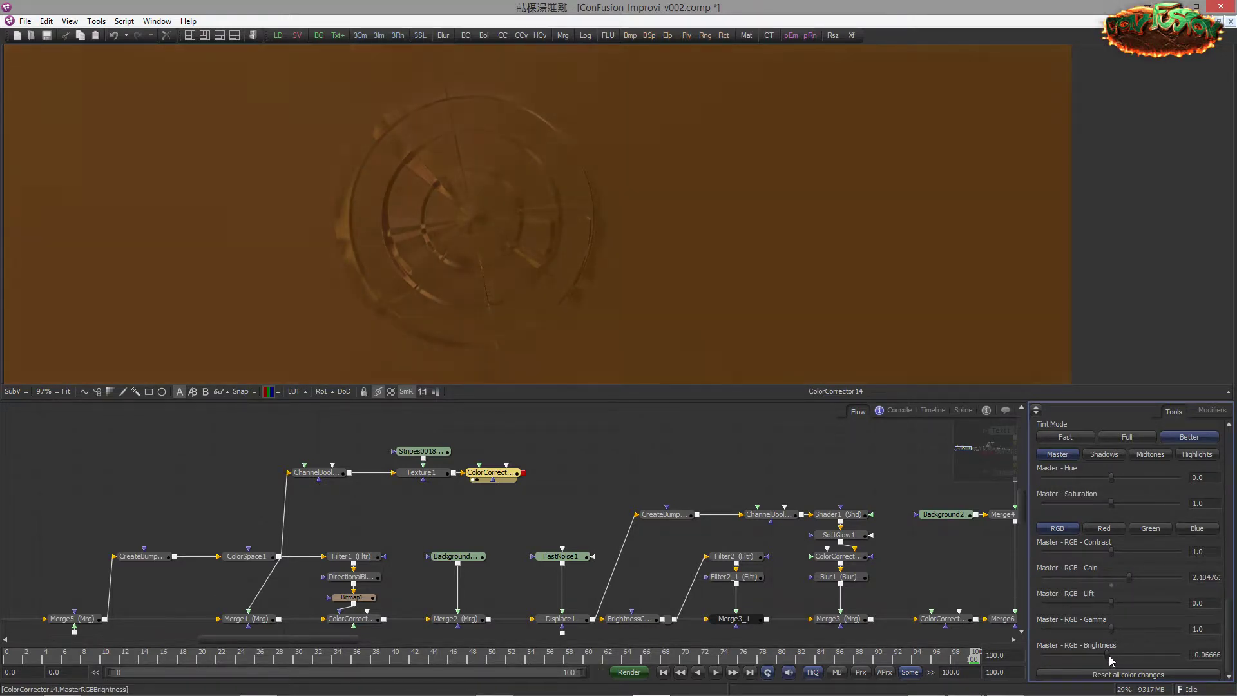
mouse_move(1110, 551)
mouse_down()
mouse_move(1133, 579)
mouse_move(1179, 575)
mouse_move(1123, 551)
mouse_up()
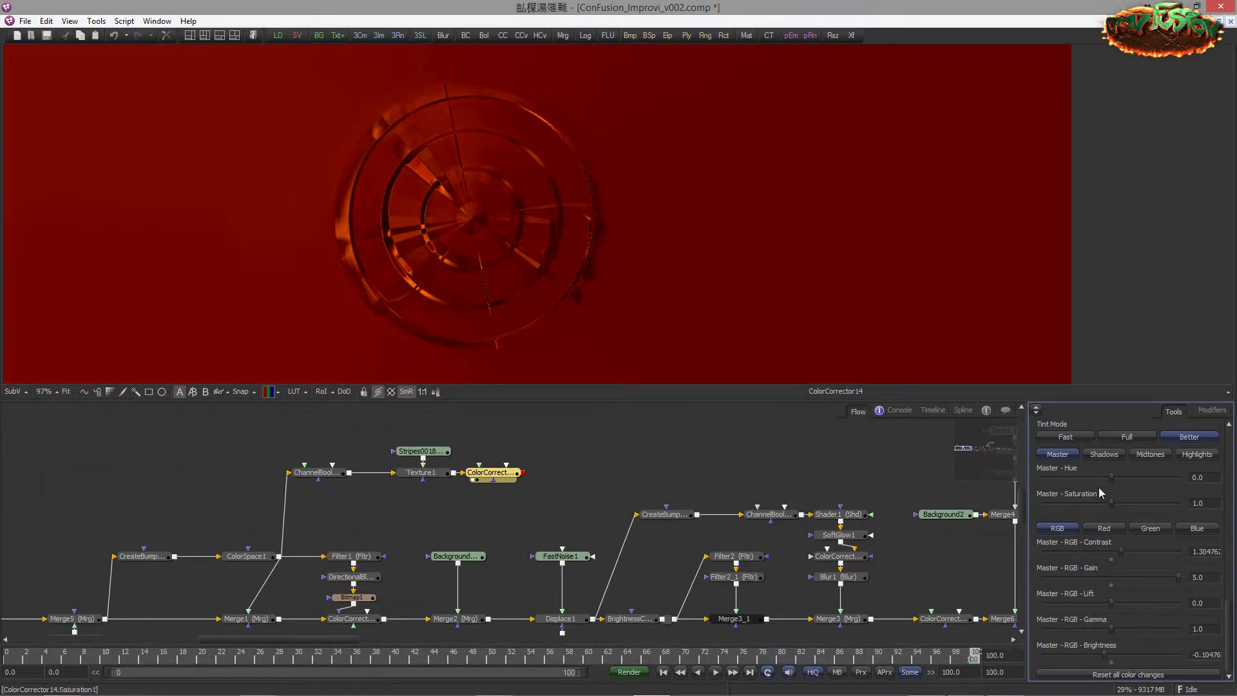
Step: Shift the color corrector's master tint to 0.125 with a strength of about 0.3872
scroll(1127, 479, up, 10)
scroll(1127, 478, up, 5)
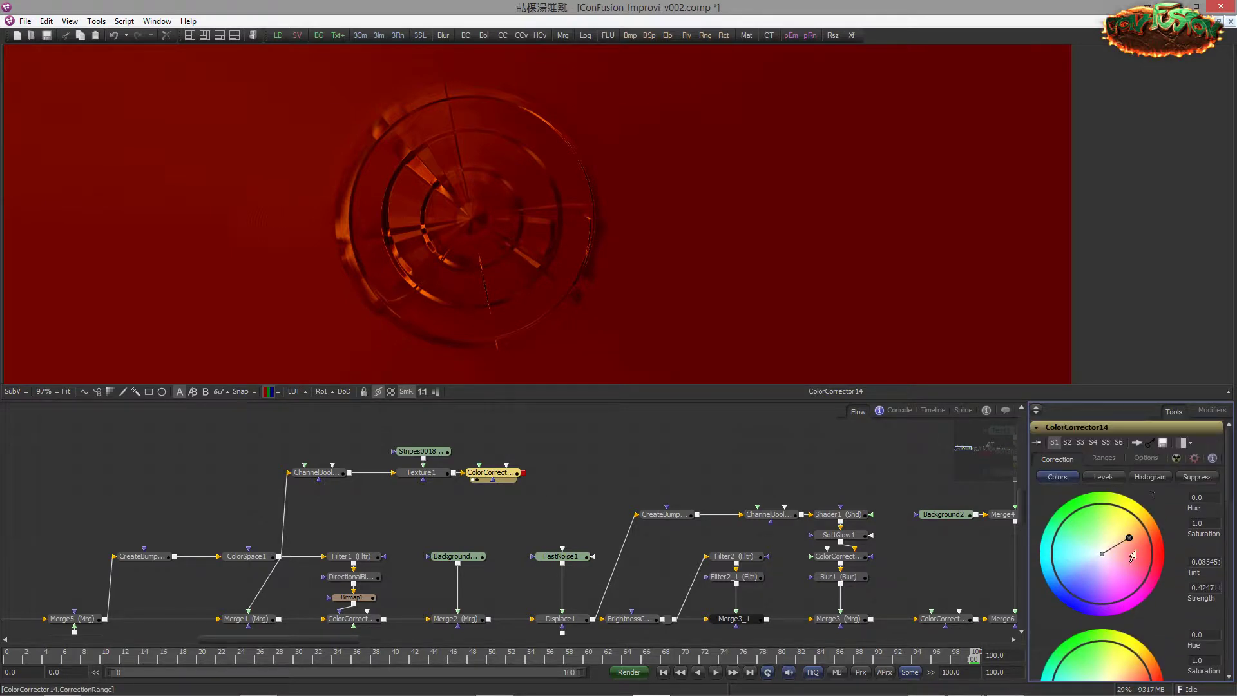
drag(1127, 535, 1123, 532)
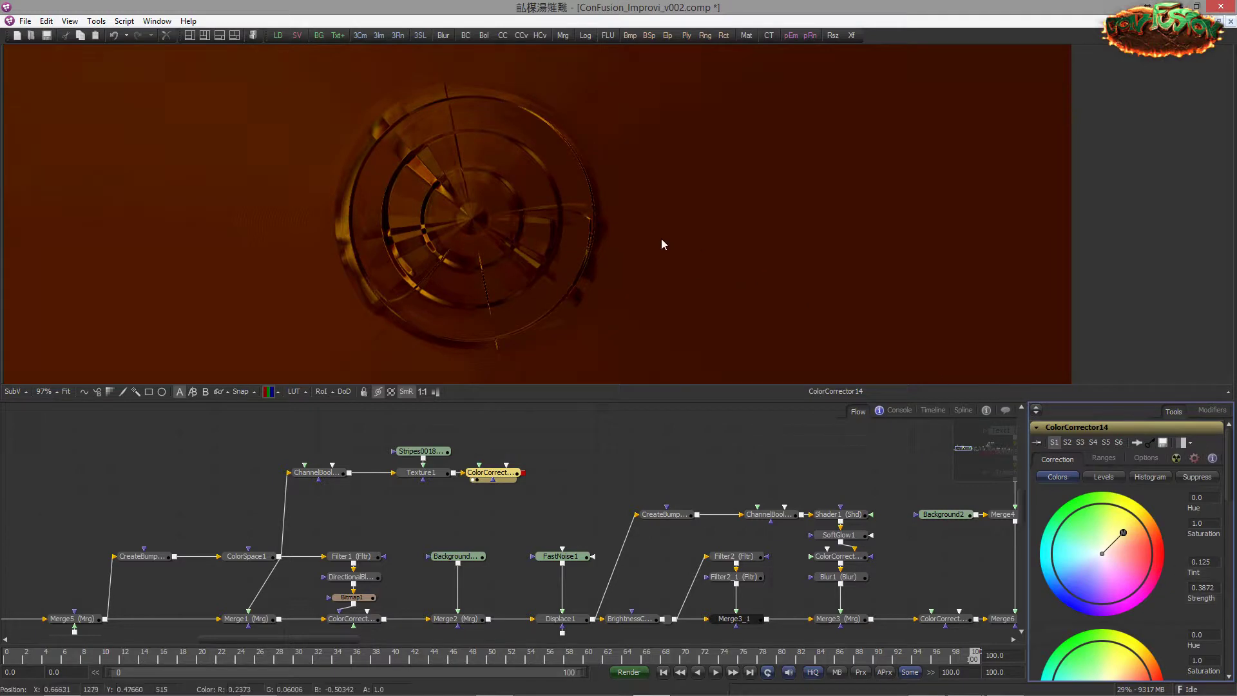
drag(689, 233, 716, 229)
Step: Set the color corrector's master RGB gain to 8.0
scroll(1096, 583, down, 10)
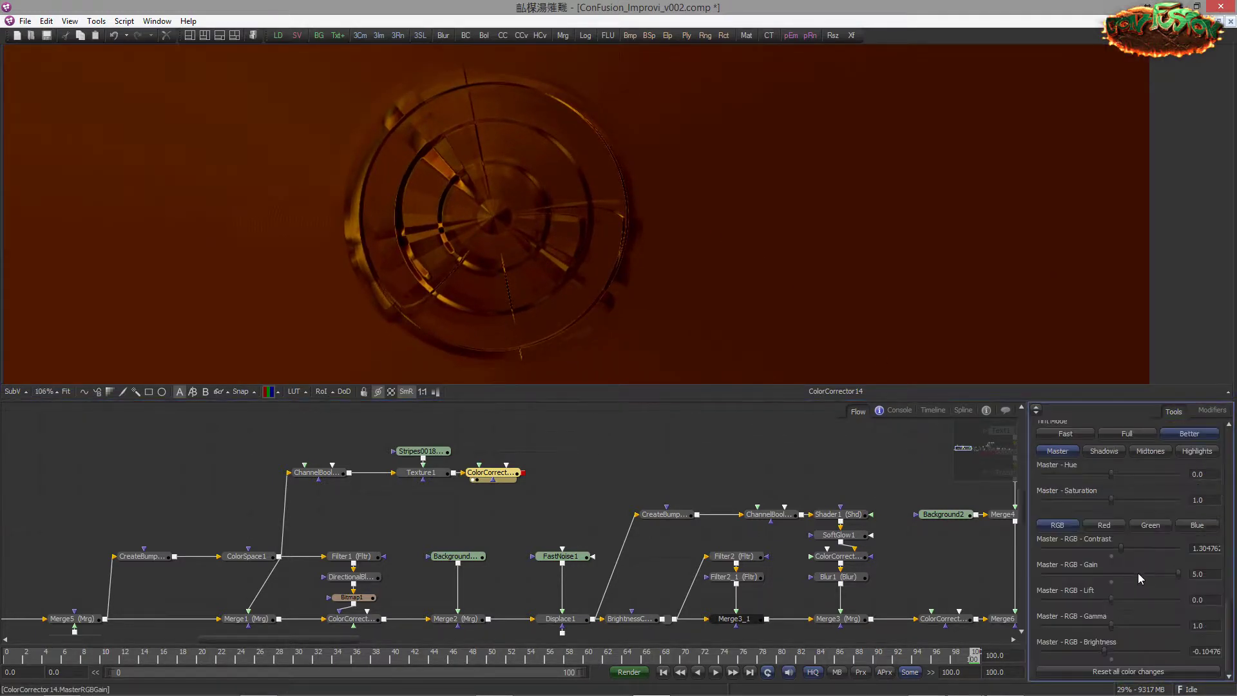
drag(1202, 576, 1153, 590)
text(8)
key(Tab)
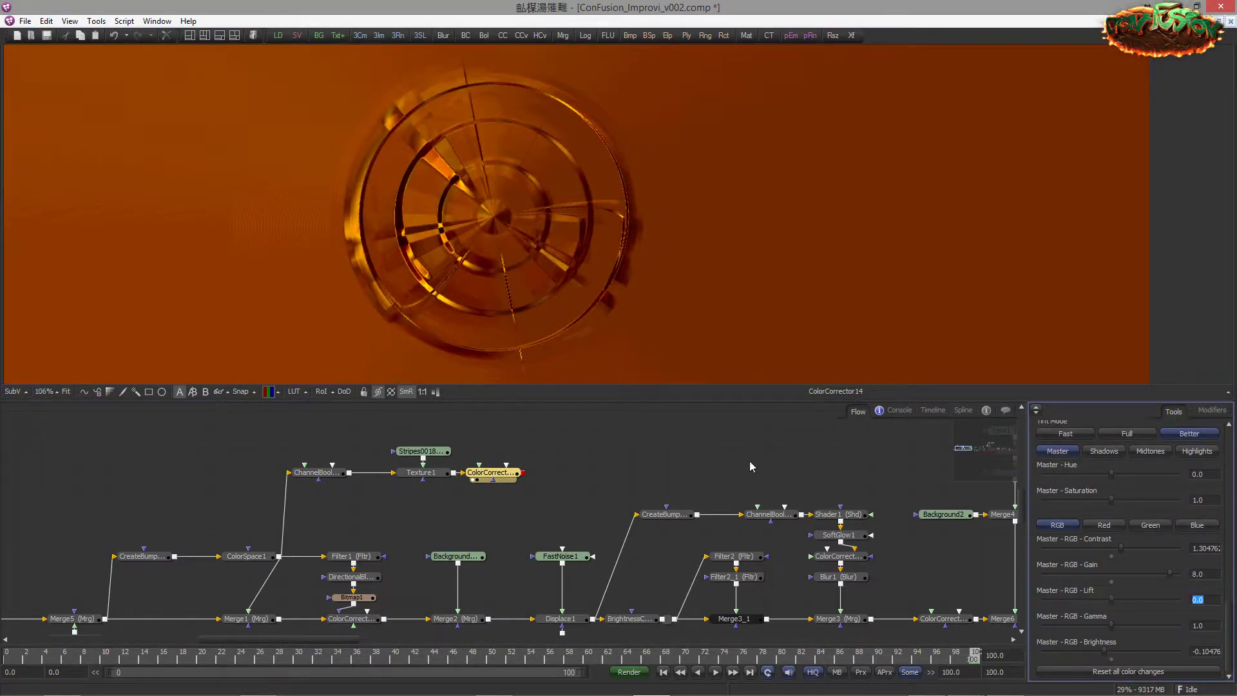
drag(749, 461, 705, 447)
scroll(500, 229, up, 2)
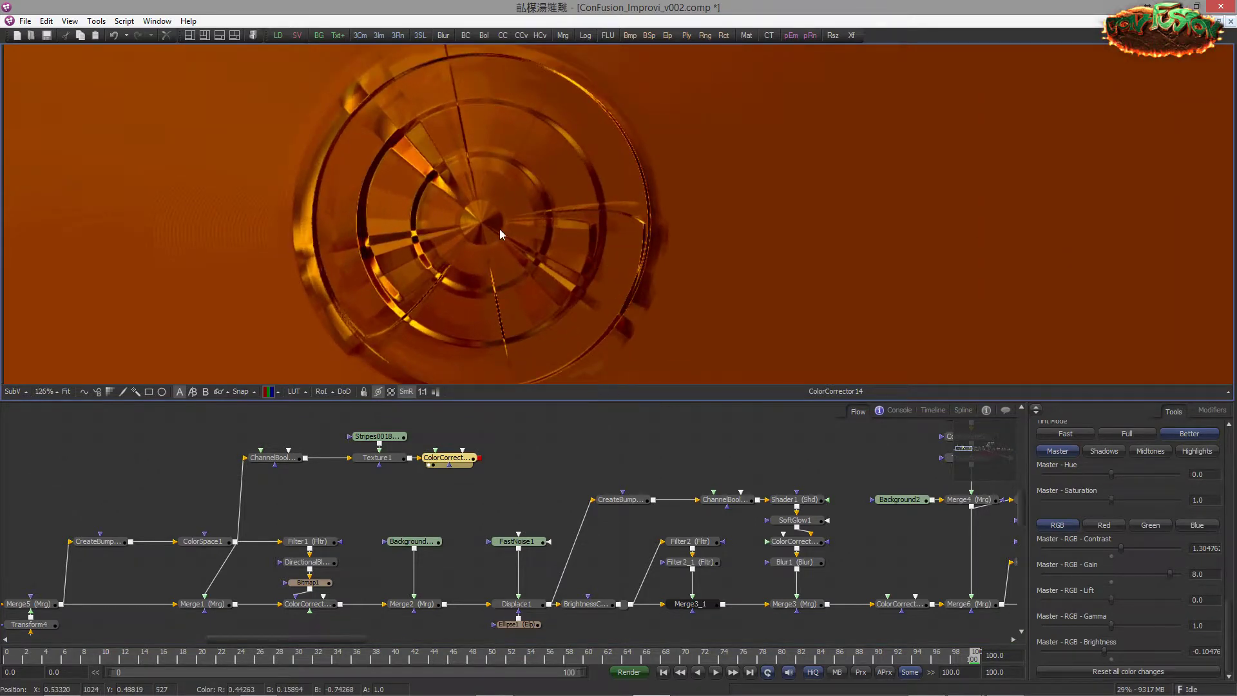
scroll(544, 242, down, 1)
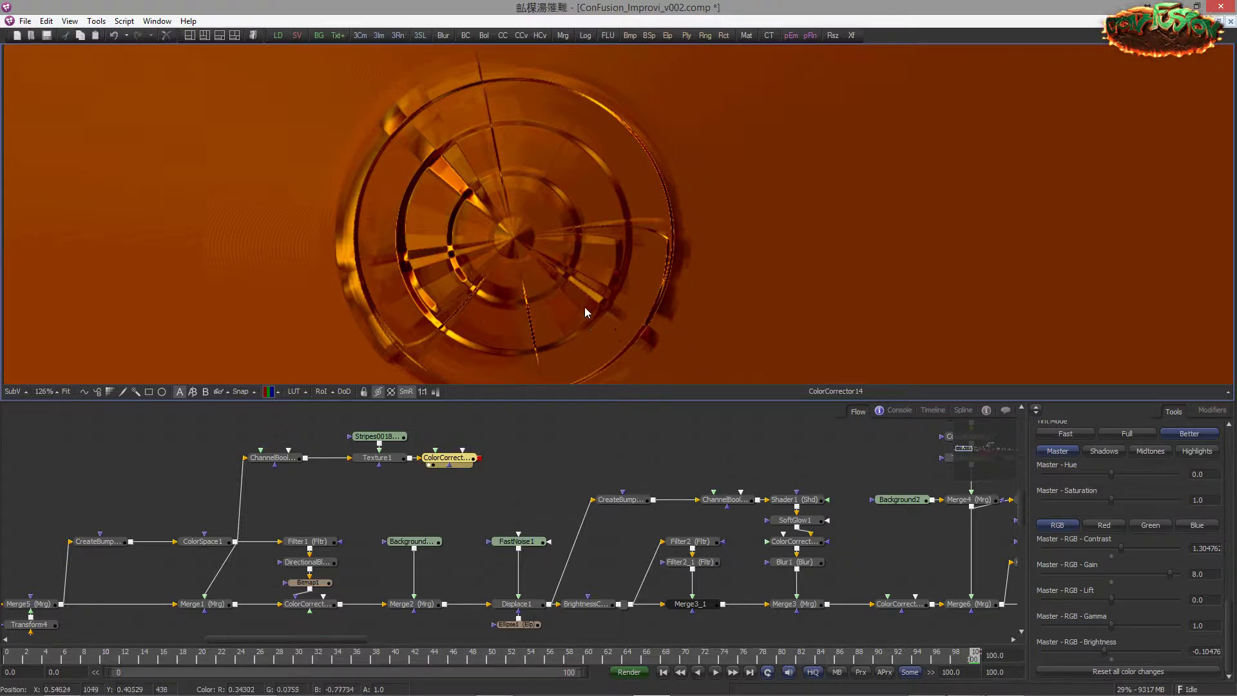
drag(566, 296, 620, 285)
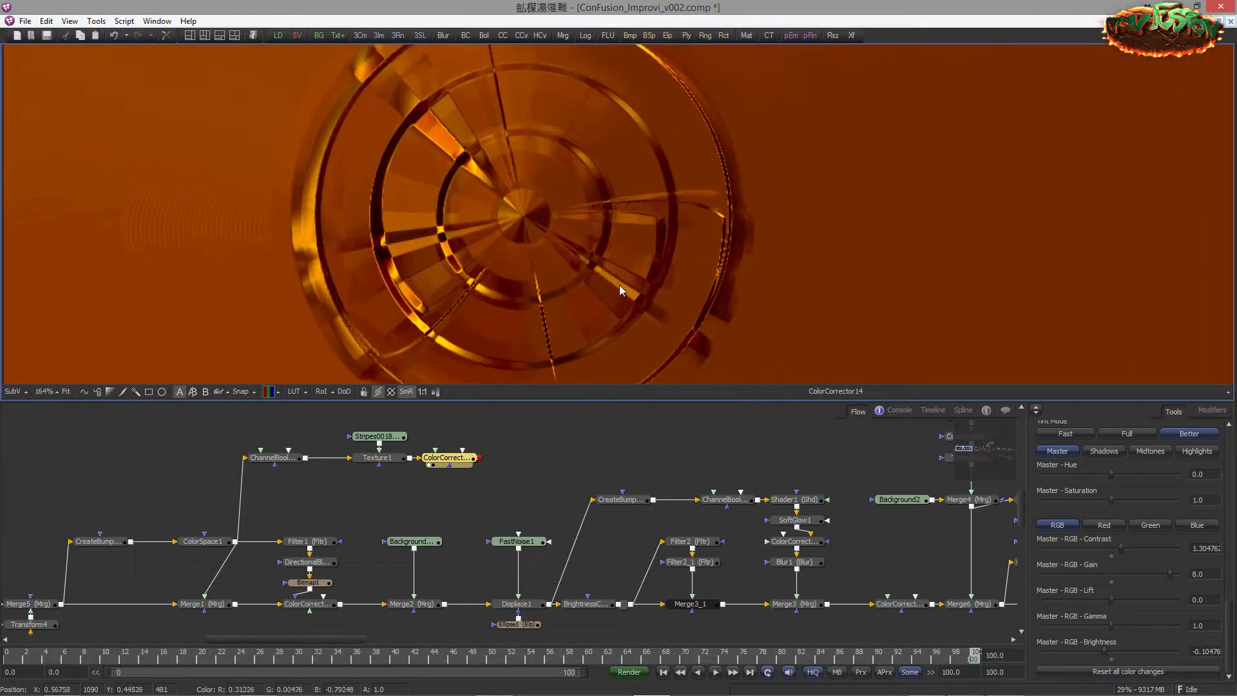
Step: Double Background1's image size to 3840 by 2160 pixels
drag(582, 475, 794, 443)
drag(393, 482, 720, 425)
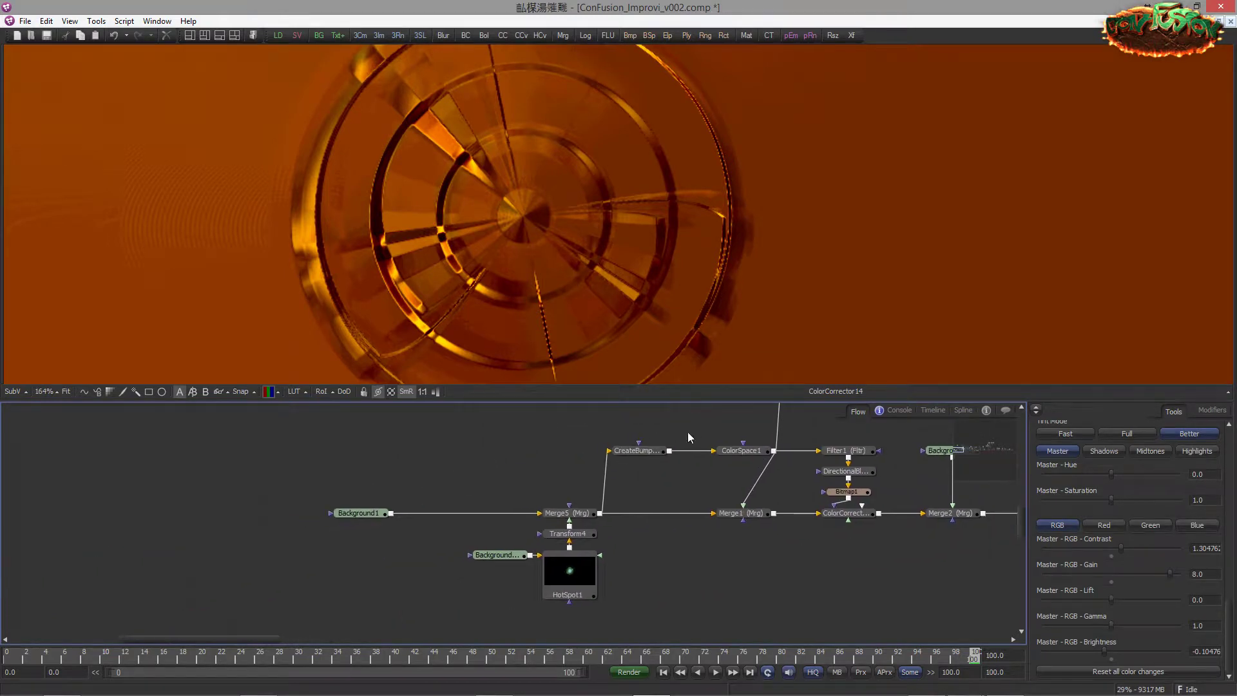
click(377, 517)
scroll(507, 272, down, 4)
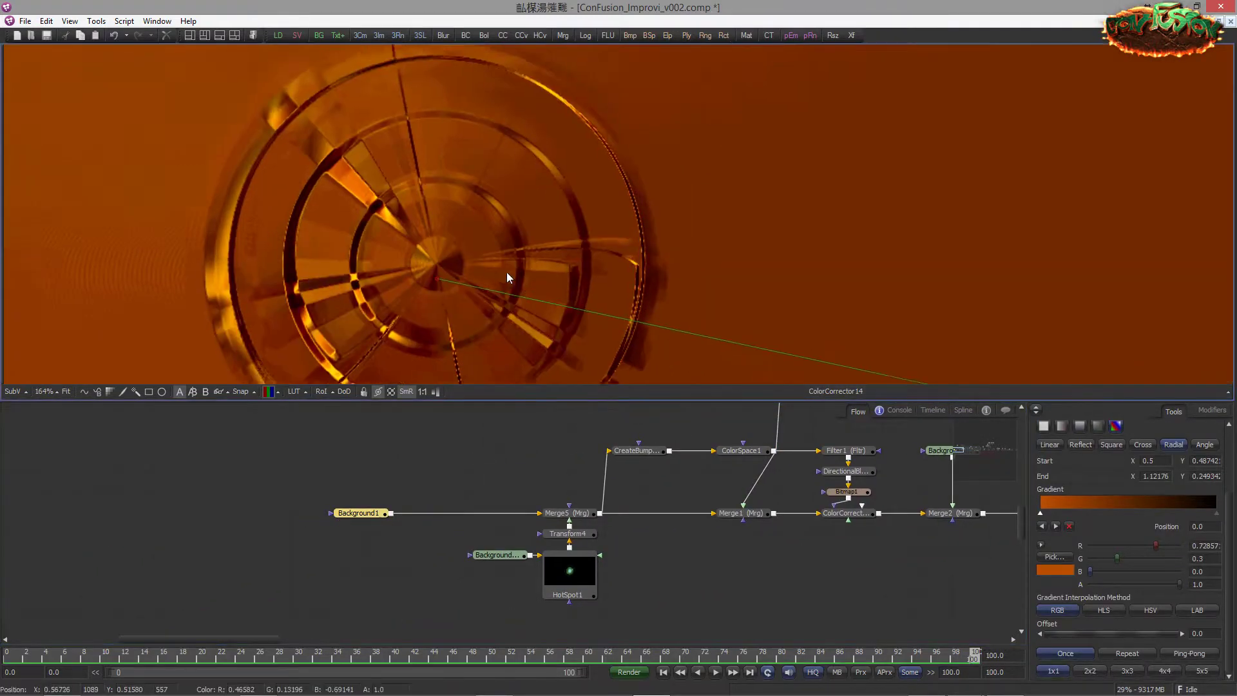
drag(840, 250, 814, 319)
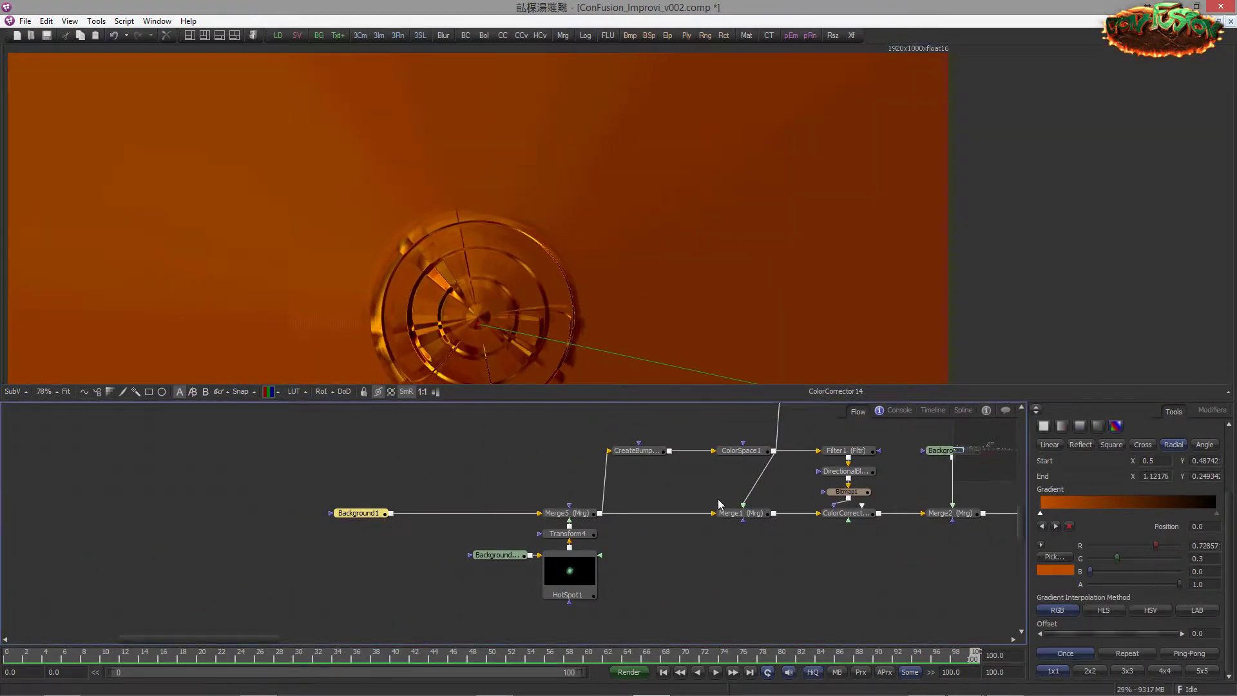
scroll(1152, 423, up, 3)
click(1118, 484)
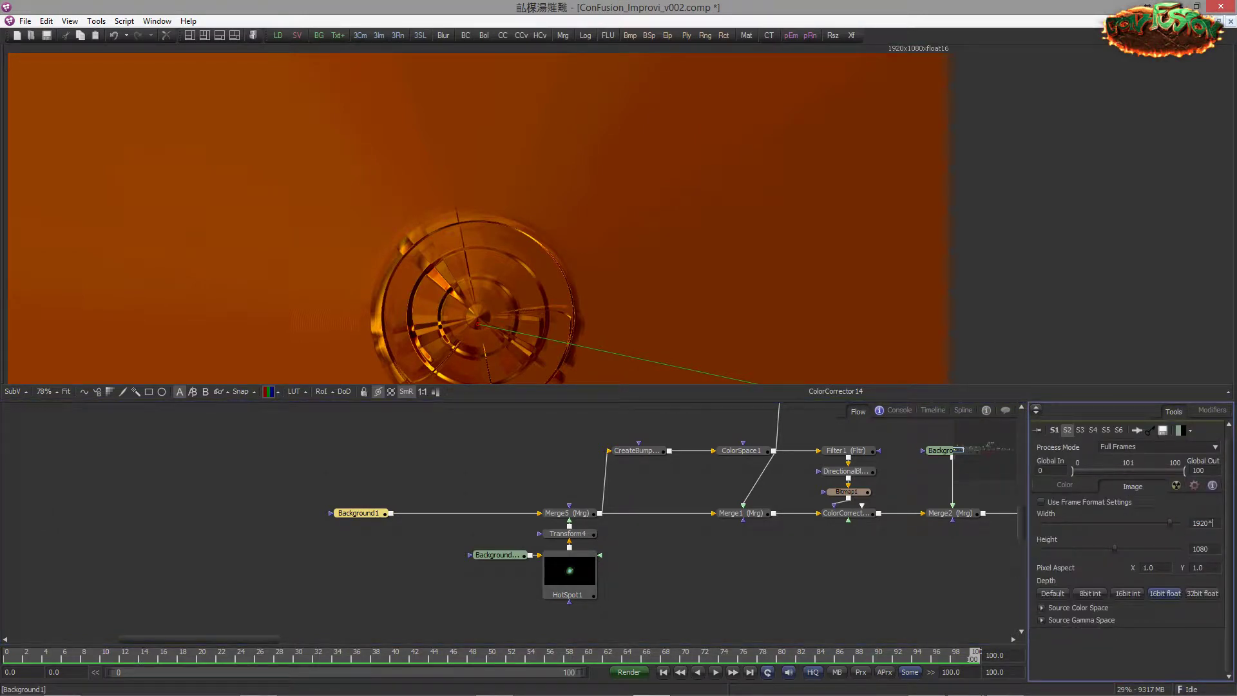
key(Tab)
text(*)
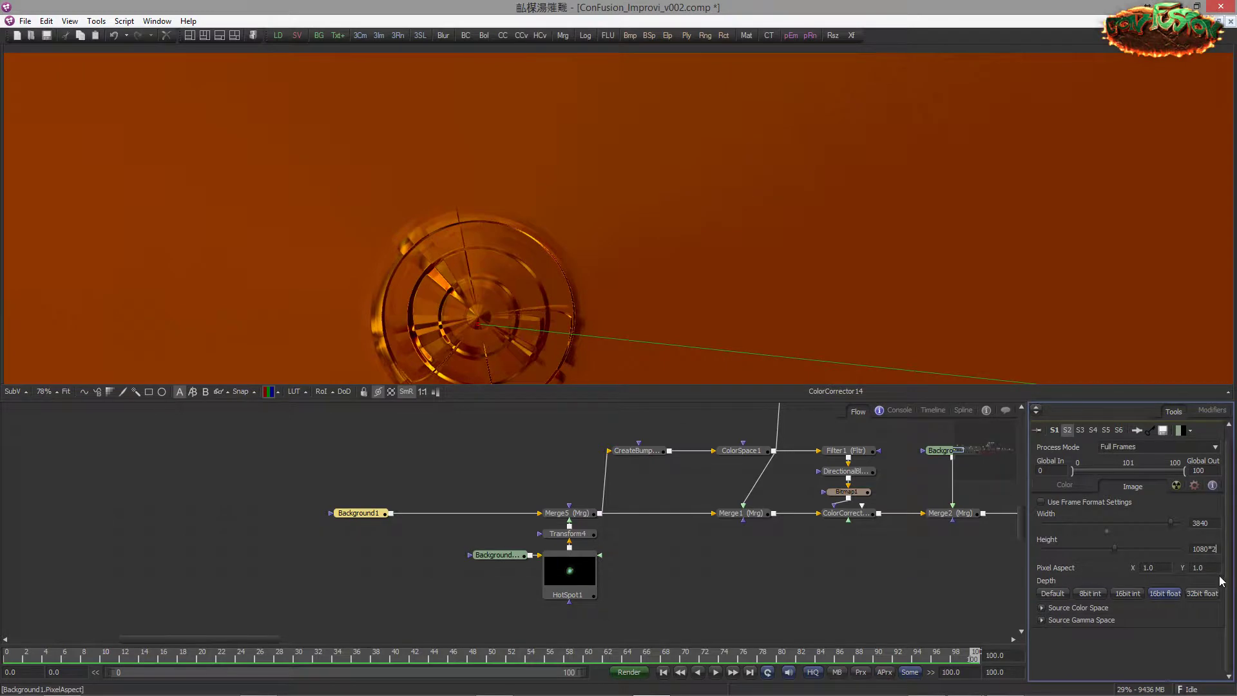
key(Return)
Step: Set the Background1_2 image size to 3840 by 2160 as well
click(503, 555)
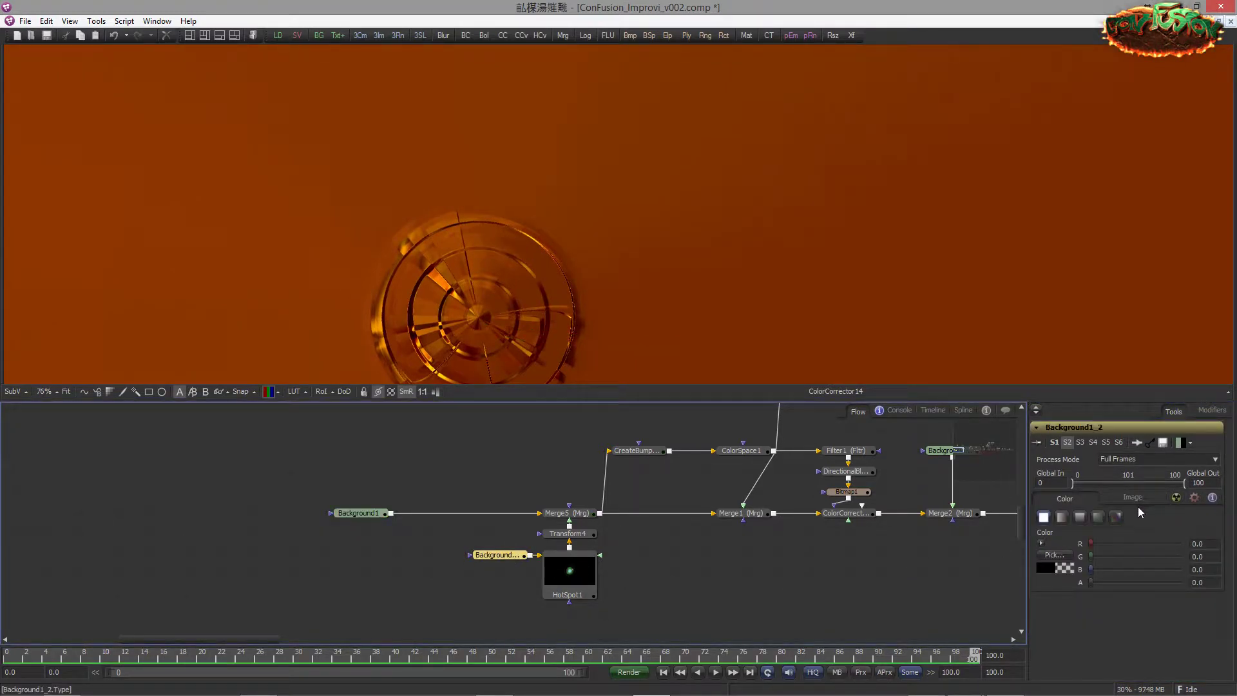
click(1136, 501)
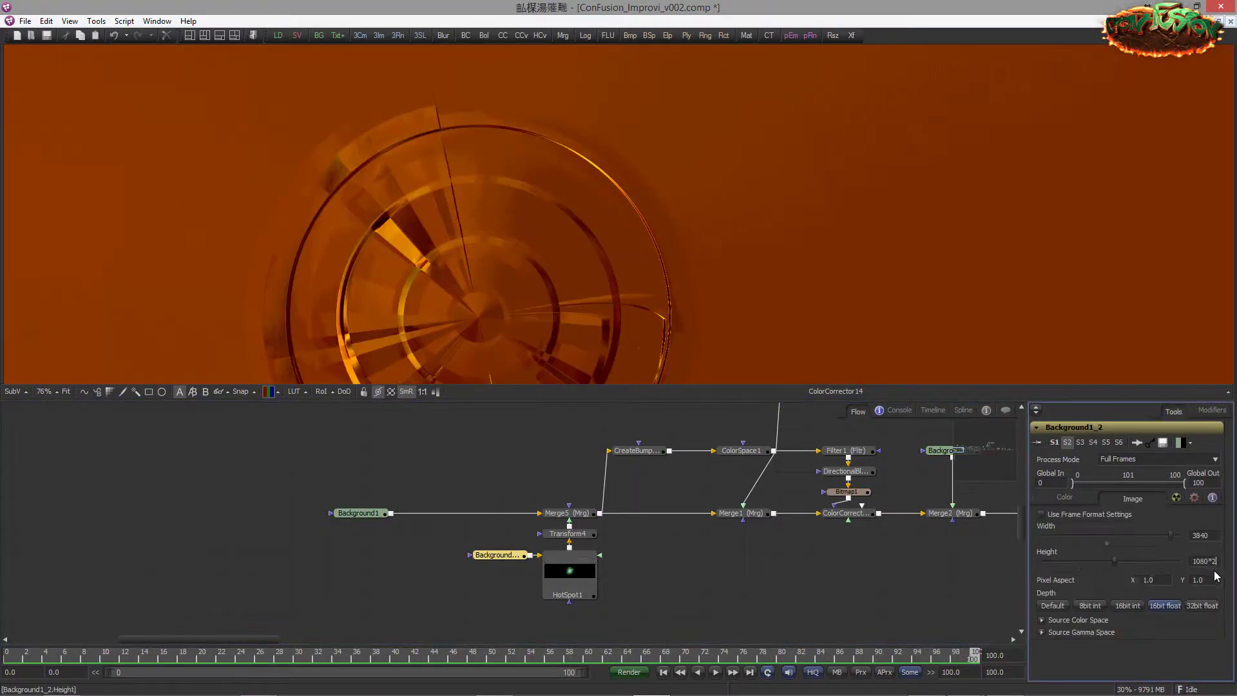
key(Tab)
Step: Check Merge5's output and ColorCorrector14's output at the enlarged resolution in the viewer
click(578, 520)
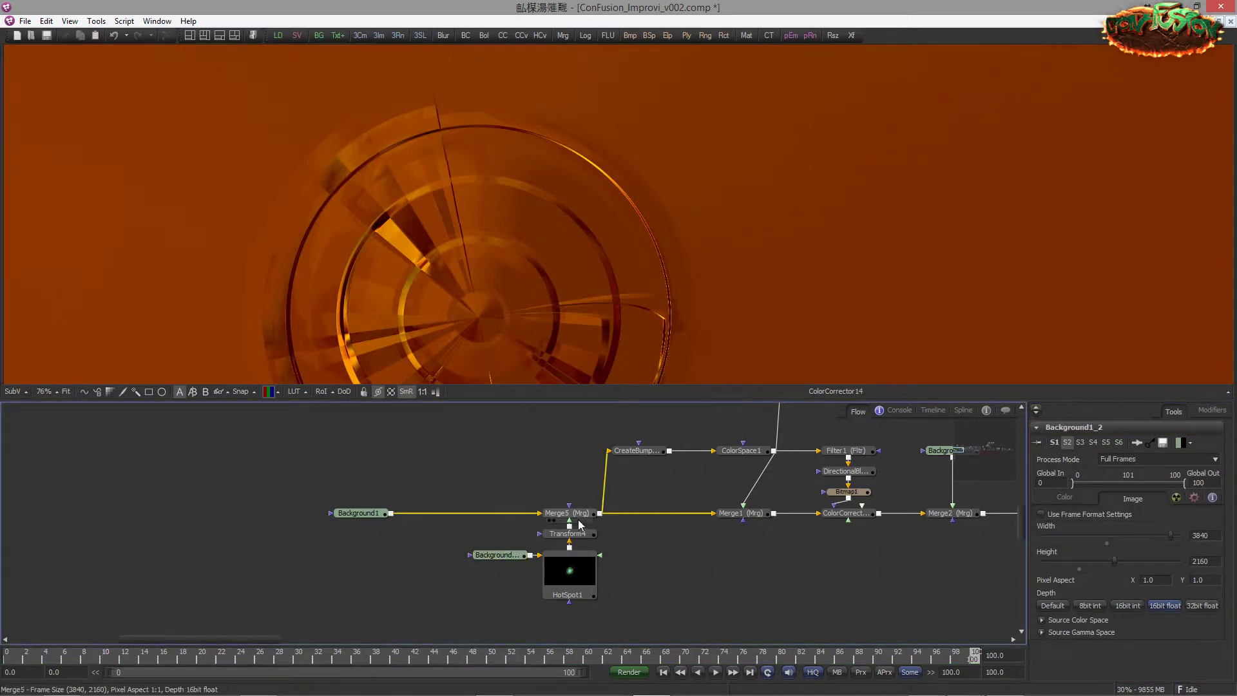
drag(520, 312, 520, 312)
drag(939, 460, 415, 593)
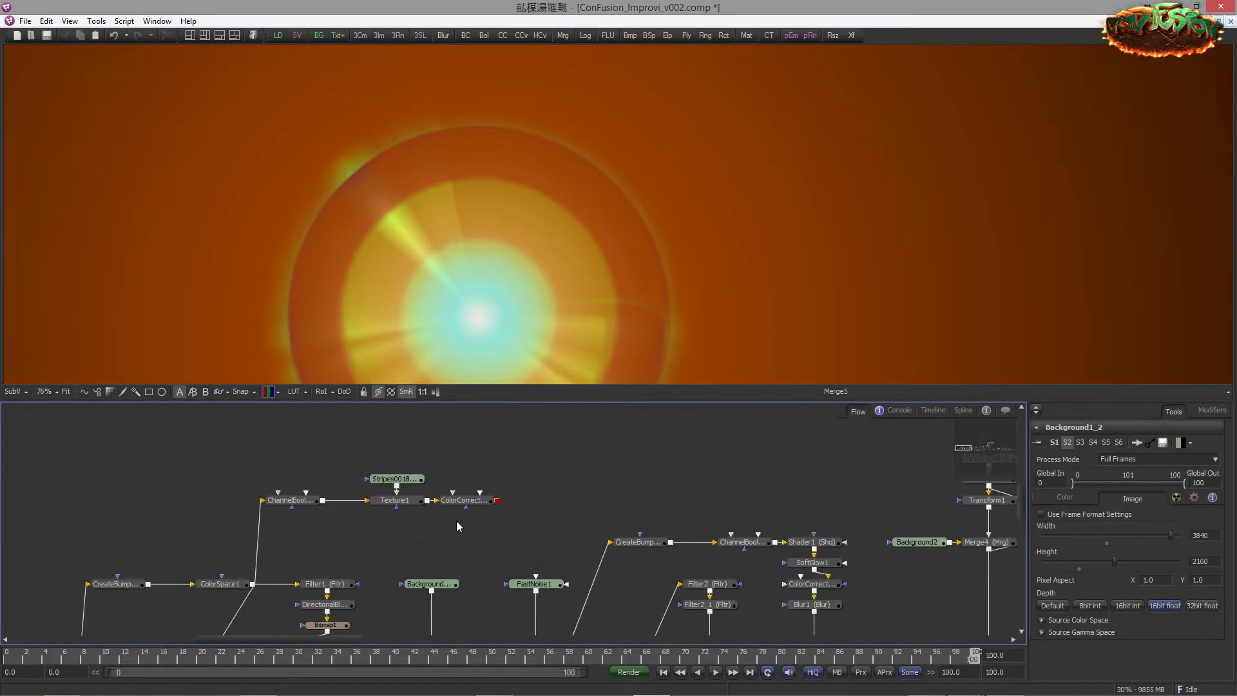
key(1)
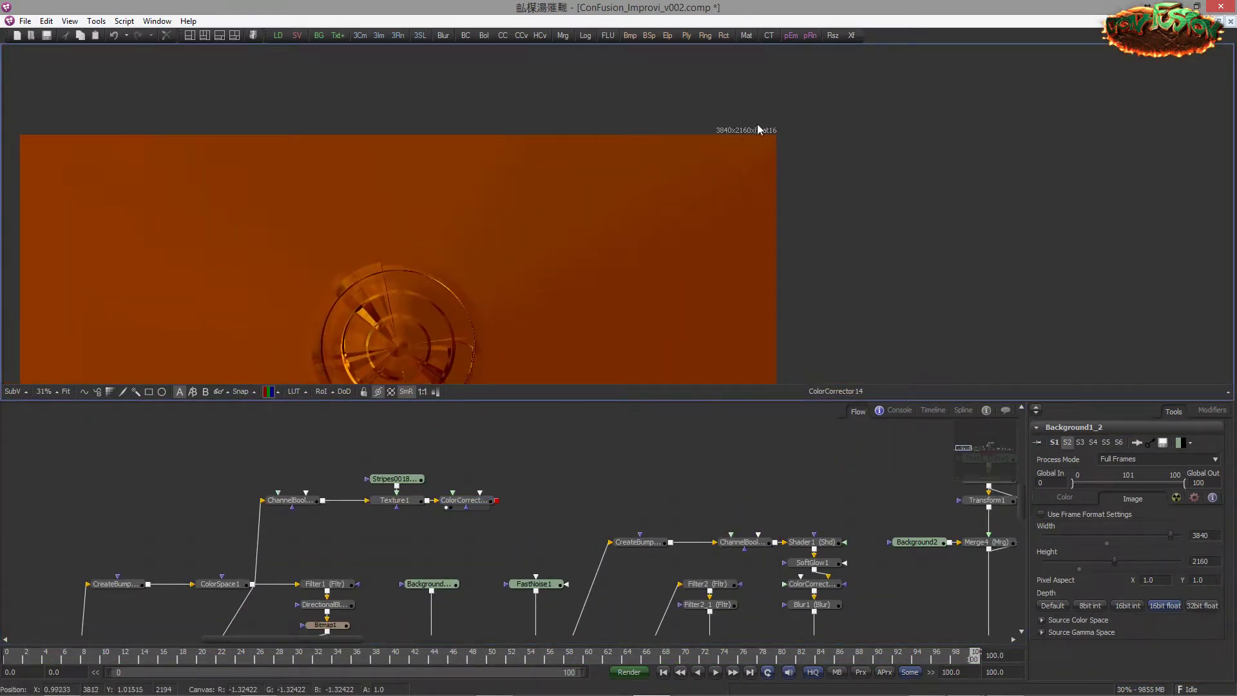
scroll(461, 528, up, 3)
Step: Add a Resize node after ColorCorrector14 at 1920 by 1080 and show its output in the viewer
click(464, 515)
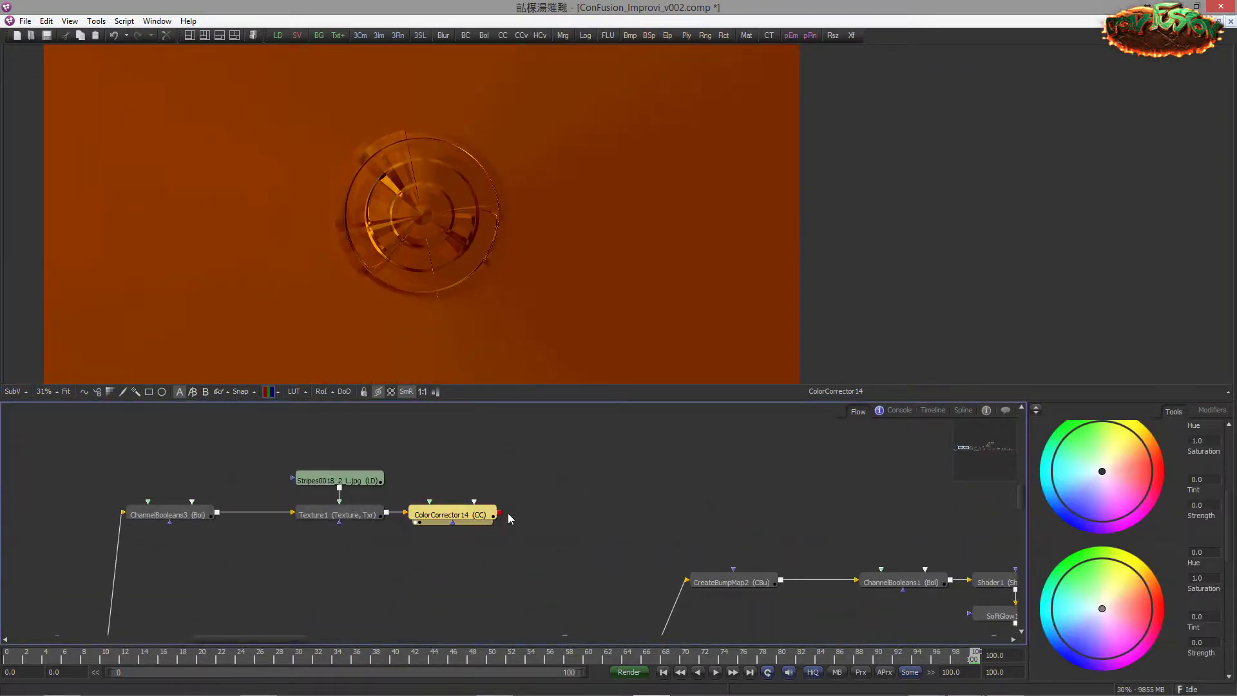
key(shift+space)
text(resize)
key(Return)
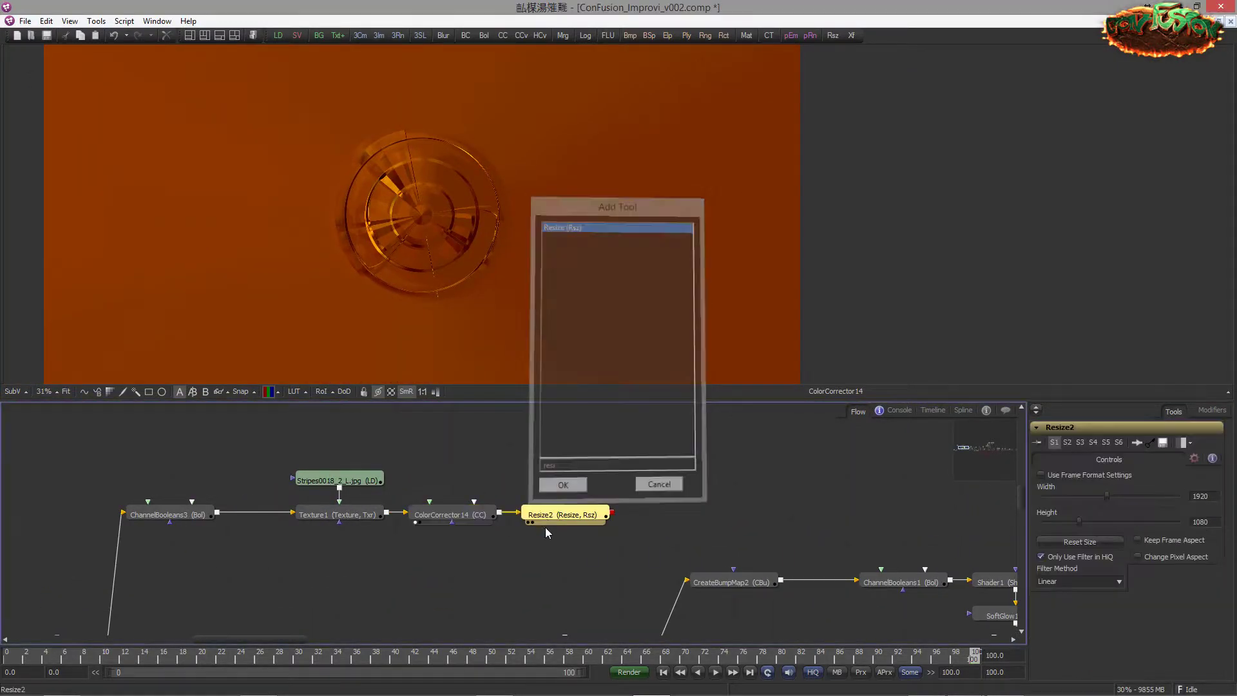
key(1)
scroll(479, 297, up, 5)
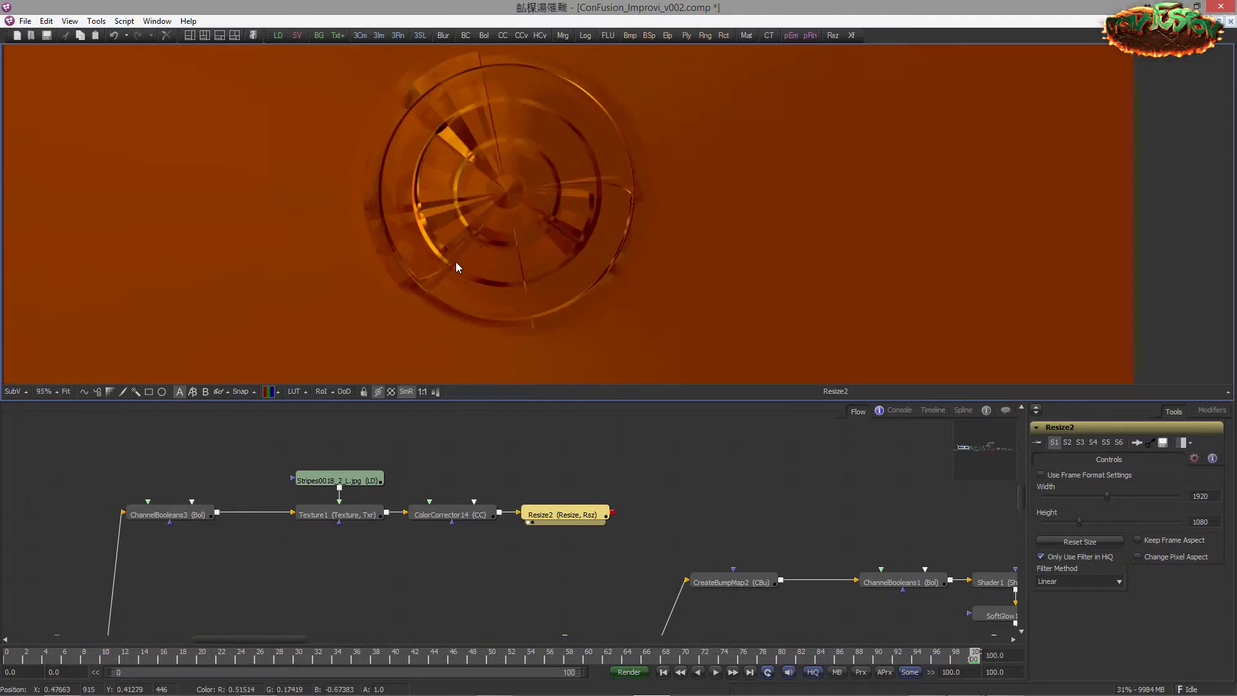
drag(465, 207, 486, 252)
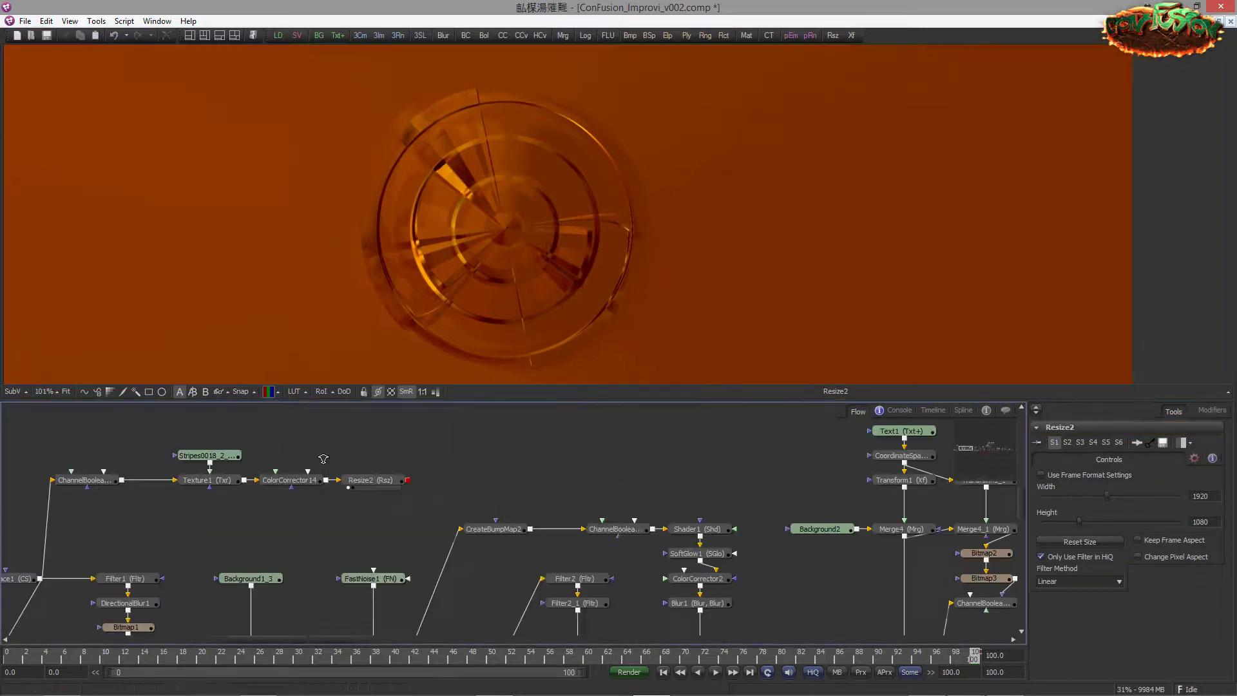
Step: Move all nodes upstream of Filter1 and ColorCorrector1, including the texture branch, further left to open a gap in the flow
scroll(525, 429, up, 5)
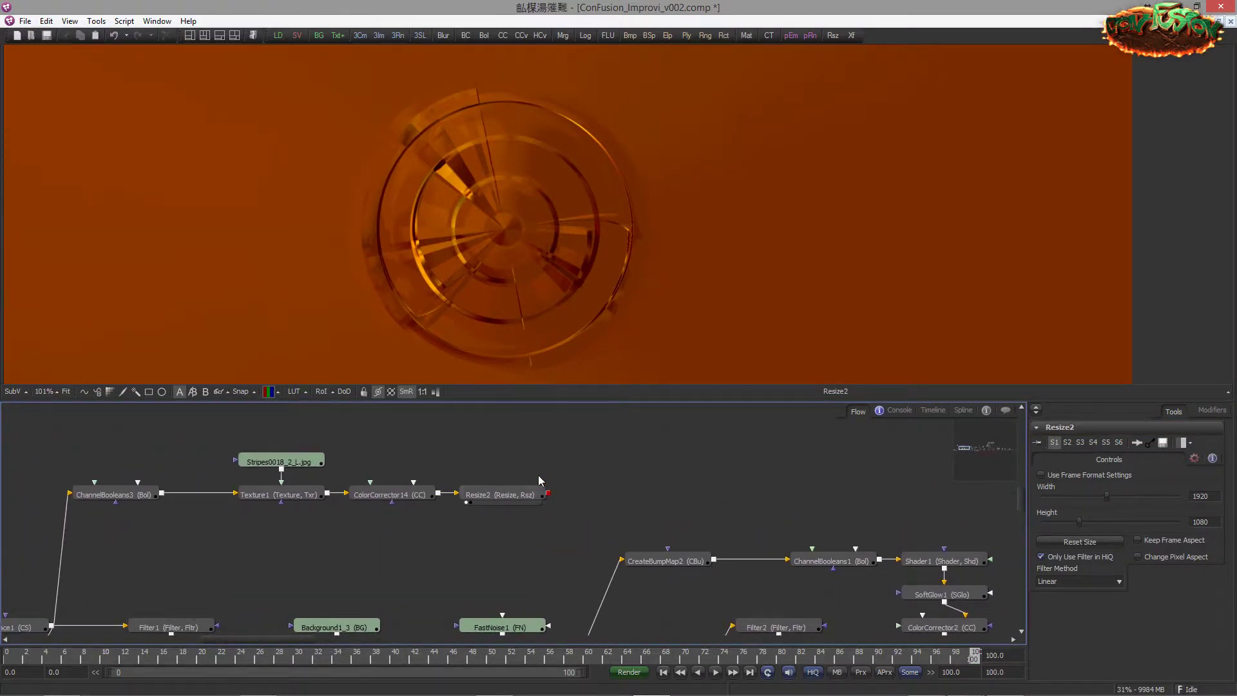
mouse_move(557, 438)
mouse_down()
mouse_move(559, 412)
mouse_move(546, 429)
mouse_up()
scroll(520, 261, down, 2)
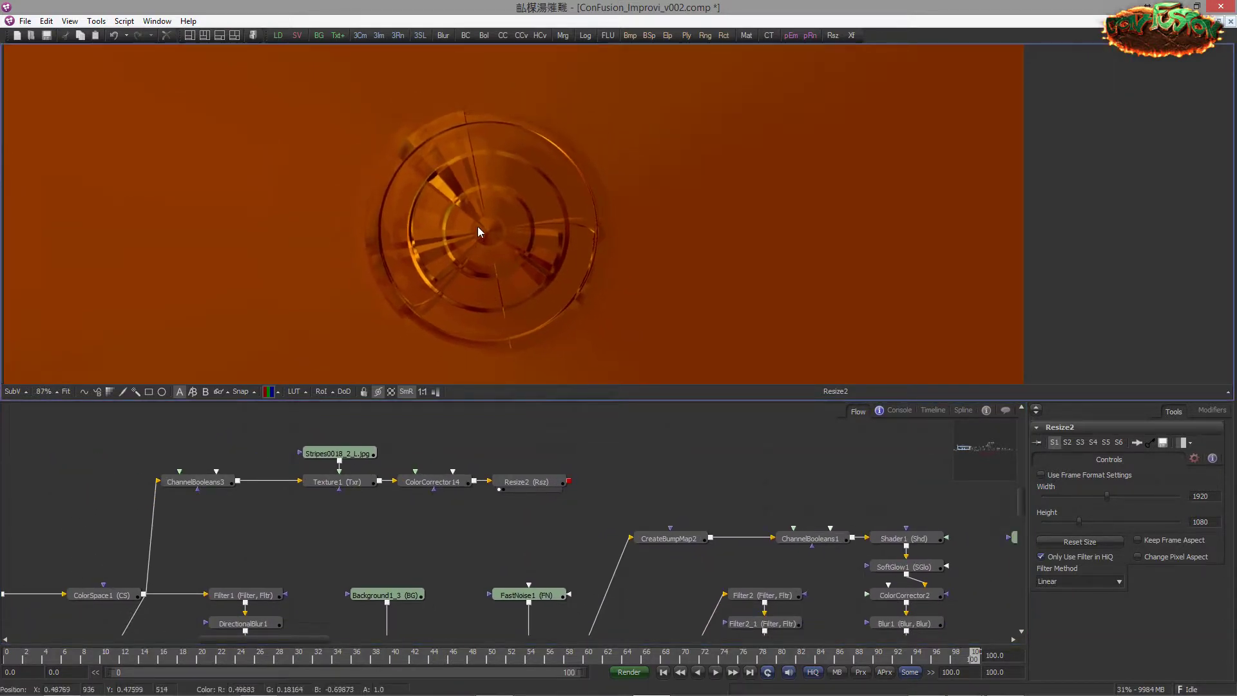
drag(527, 245, 539, 234)
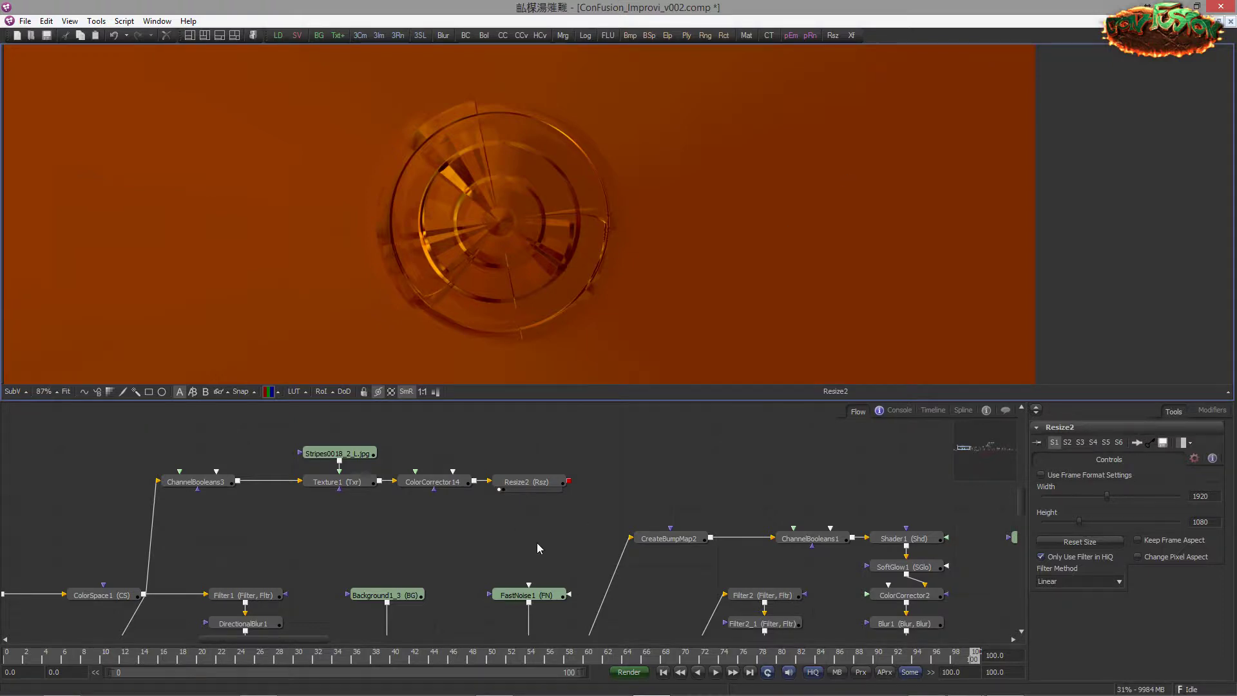
drag(536, 542, 691, 476)
scroll(691, 477, down, 2)
drag(460, 502, 606, 507)
scroll(606, 507, down, 3)
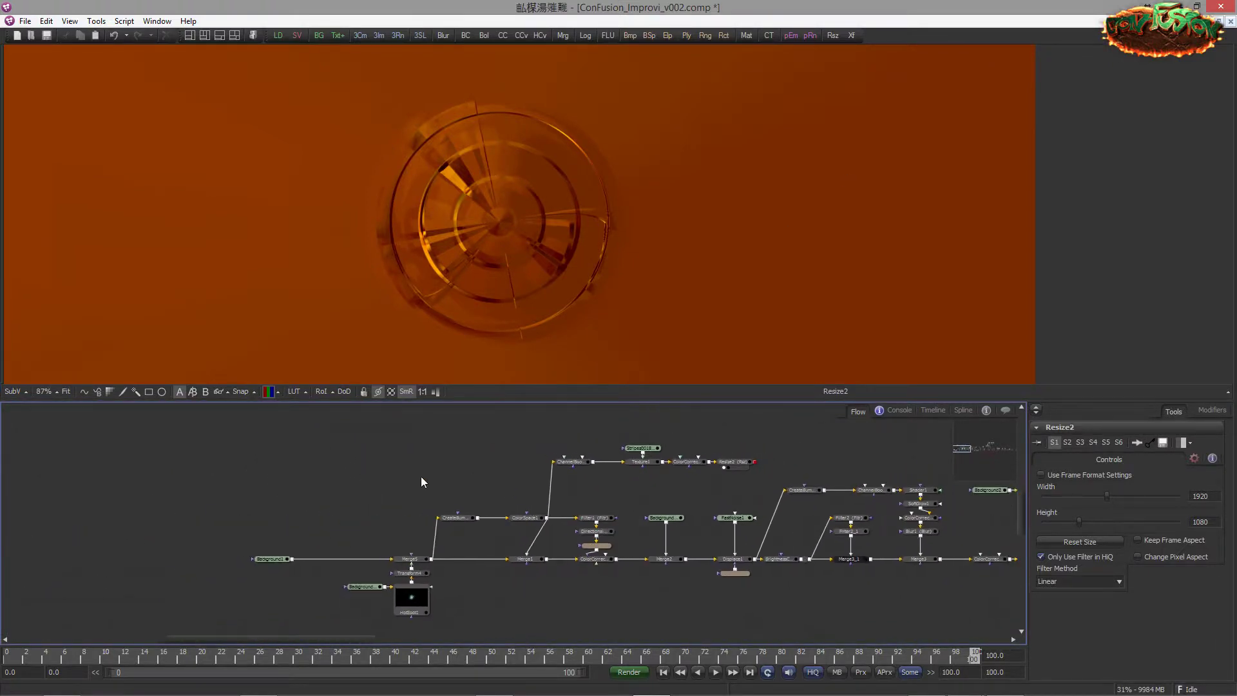
drag(196, 481, 544, 625)
drag(548, 561, 320, 561)
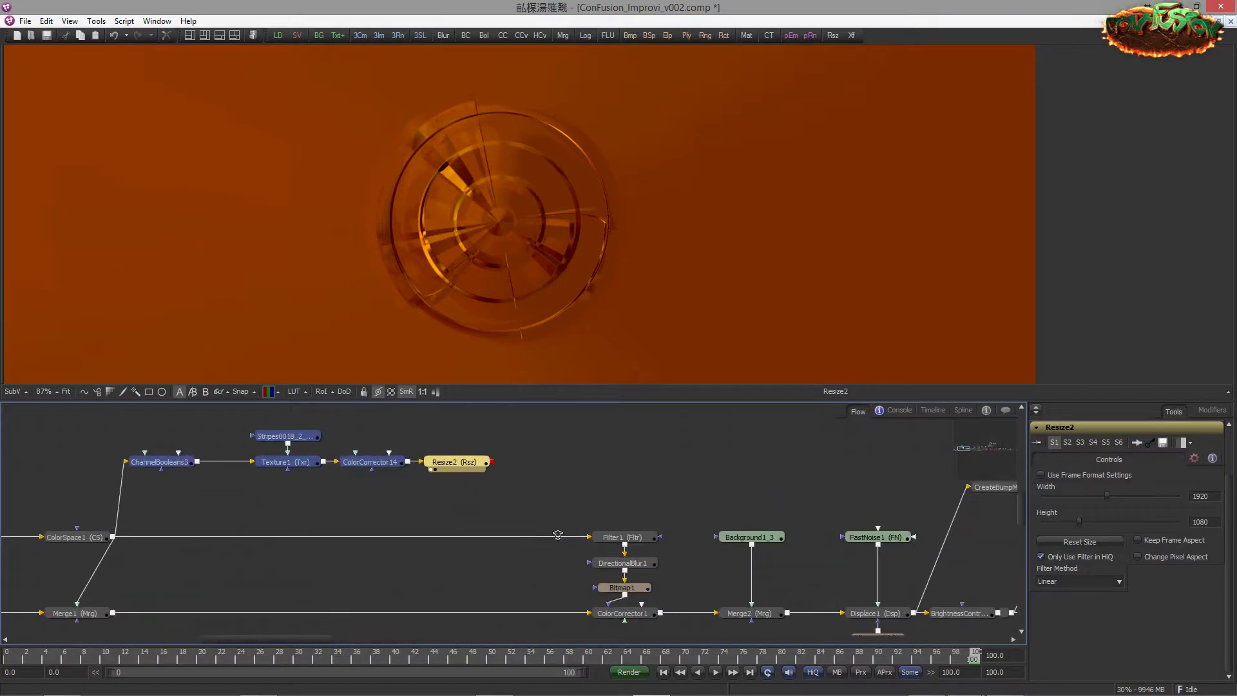
Step: Shift the texture branch from ChannelBooleans3 to Resize2 slightly to the right
drag(558, 533, 546, 518)
drag(465, 448, 572, 520)
click(545, 456)
drag(522, 466, 558, 459)
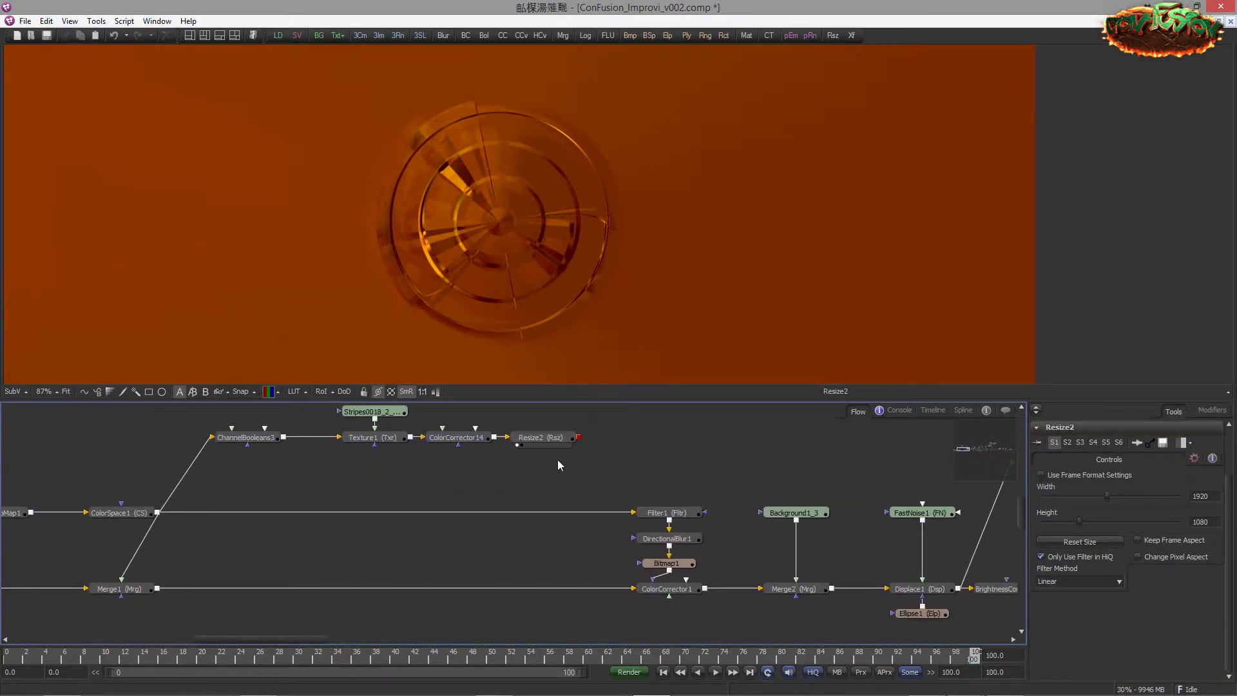
Step: Connect Resize2's output to ColorCorrector1's main input in place of Merge1
click(558, 437)
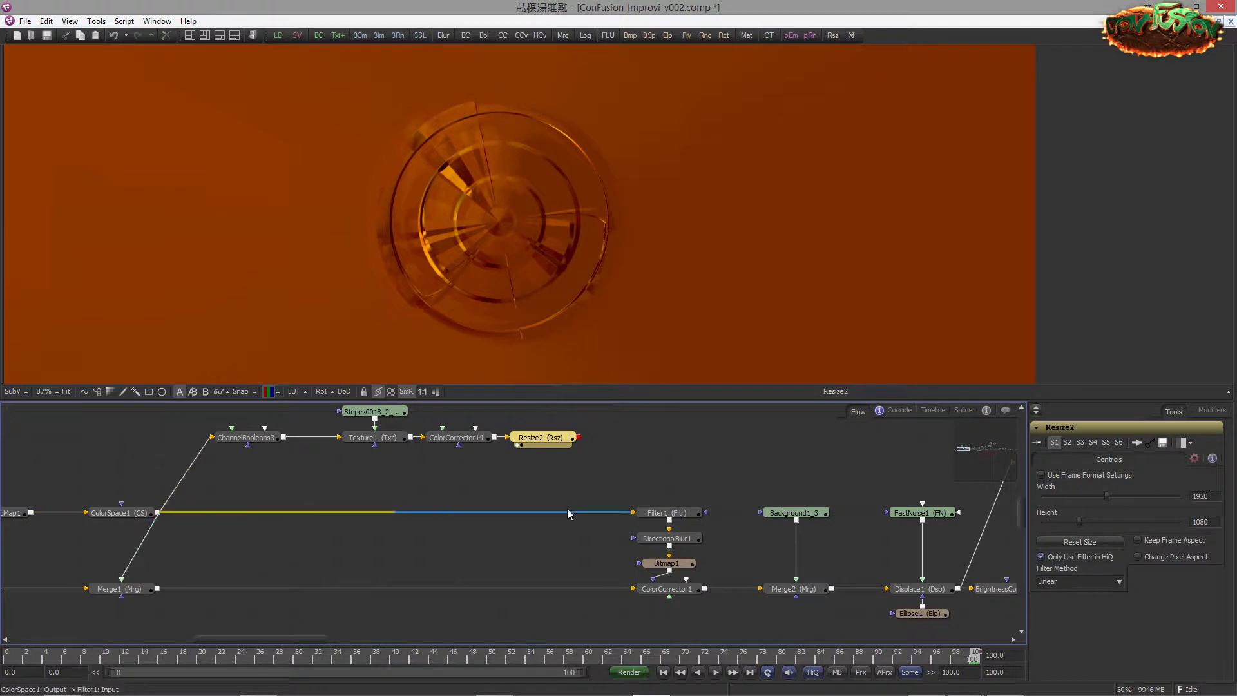
drag(579, 437, 635, 594)
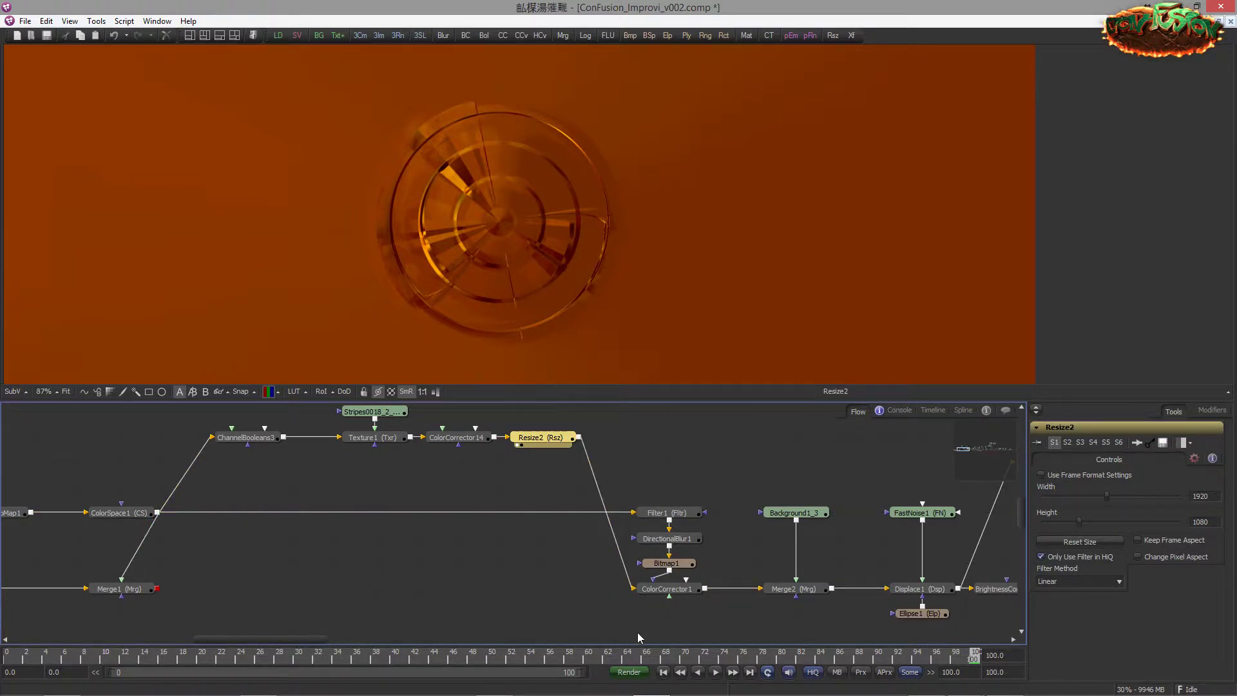
click(638, 624)
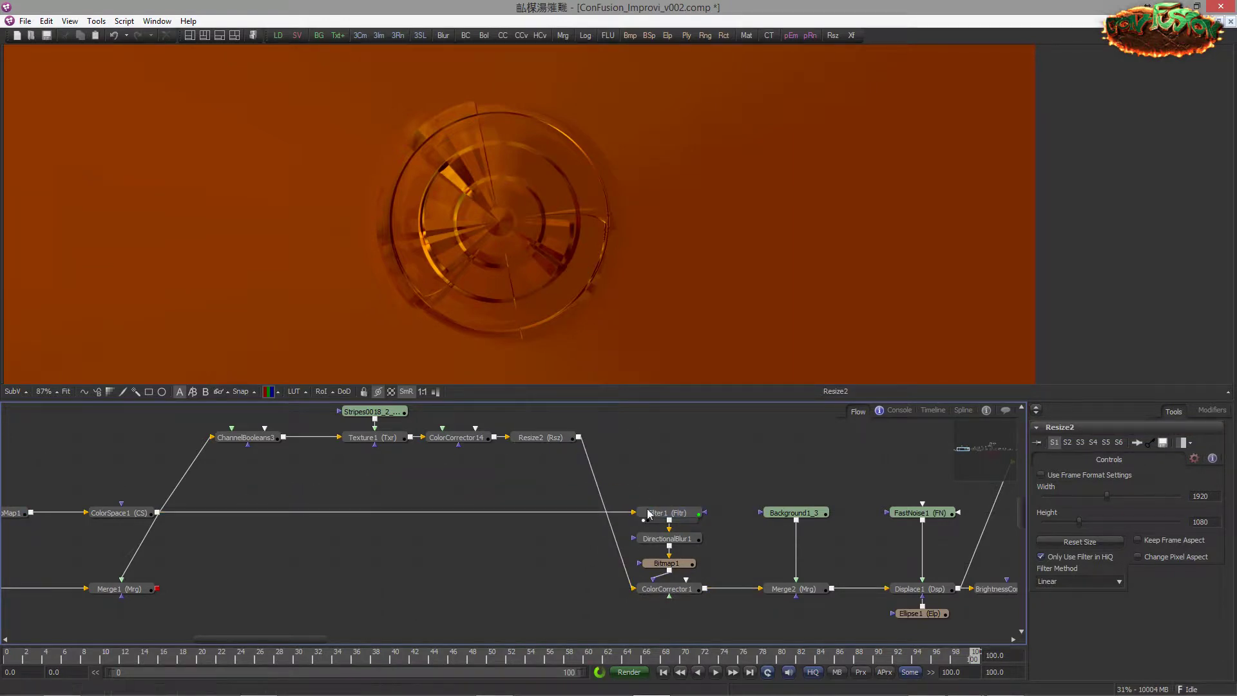
Step: Review the outputs of Filter1, DirectionalBlur1 and Bitmap1, and compare ColorCorrector1's result with Resize2
click(644, 520)
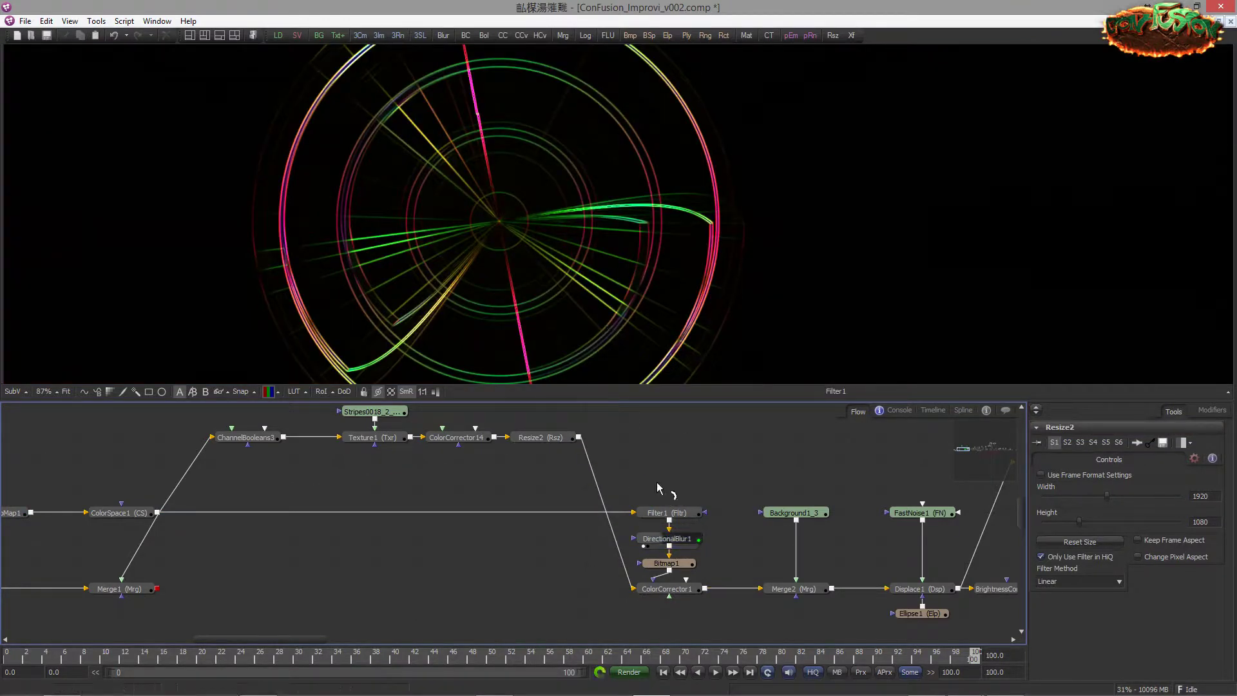
click(666, 564)
key(1)
click(667, 588)
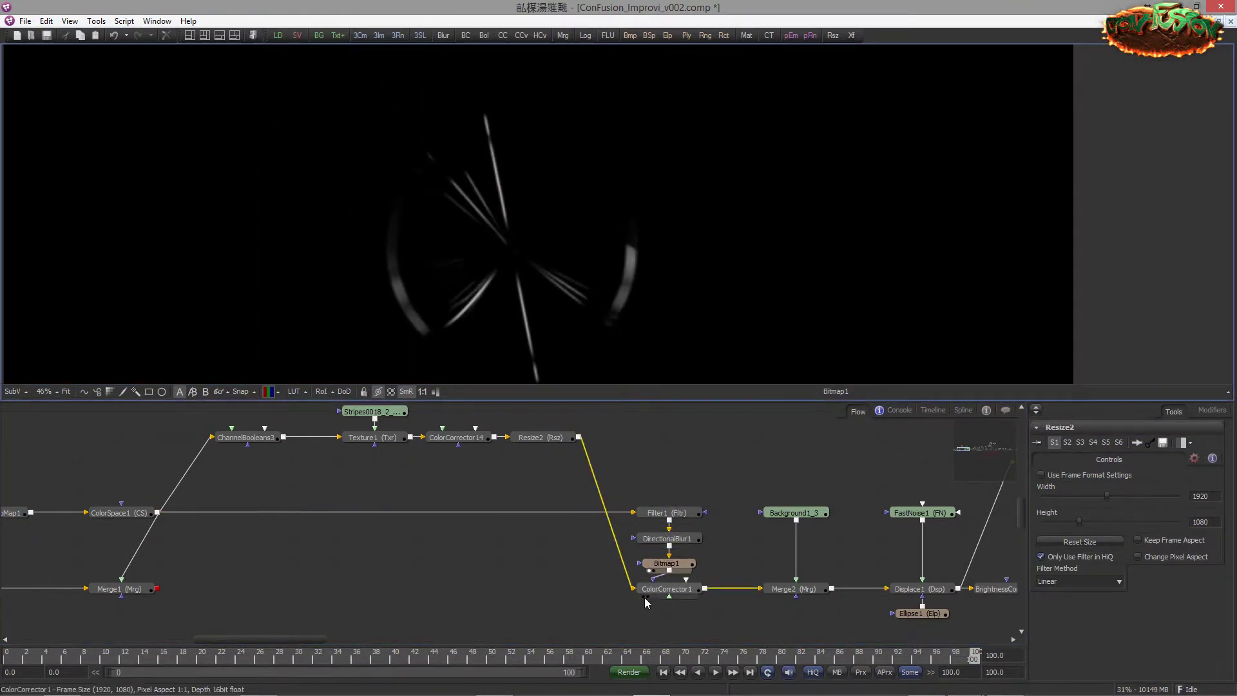
key(1)
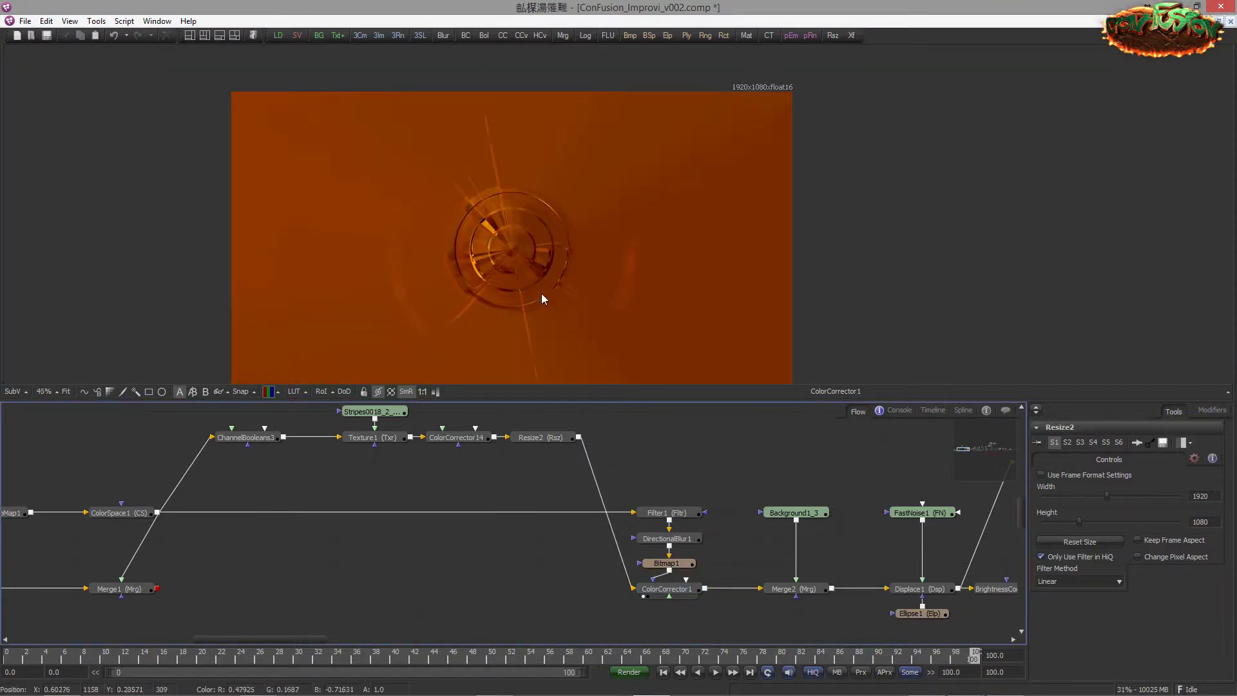
drag(542, 294, 525, 259)
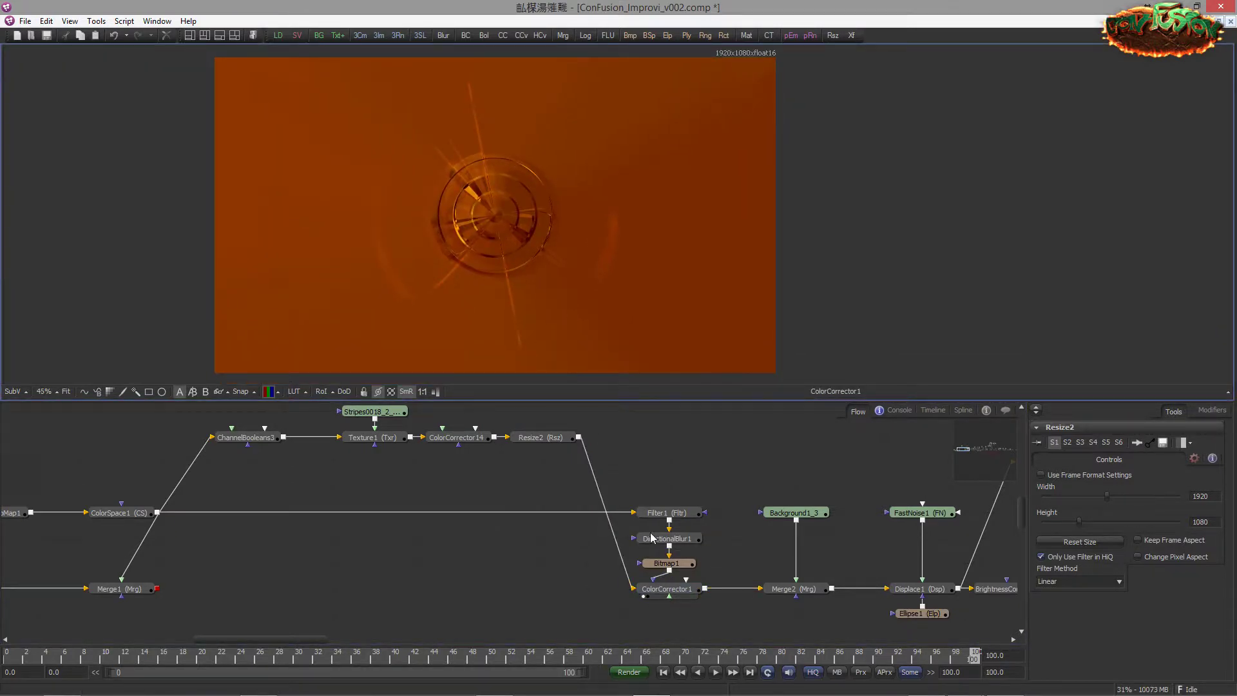
click(517, 445)
click(643, 597)
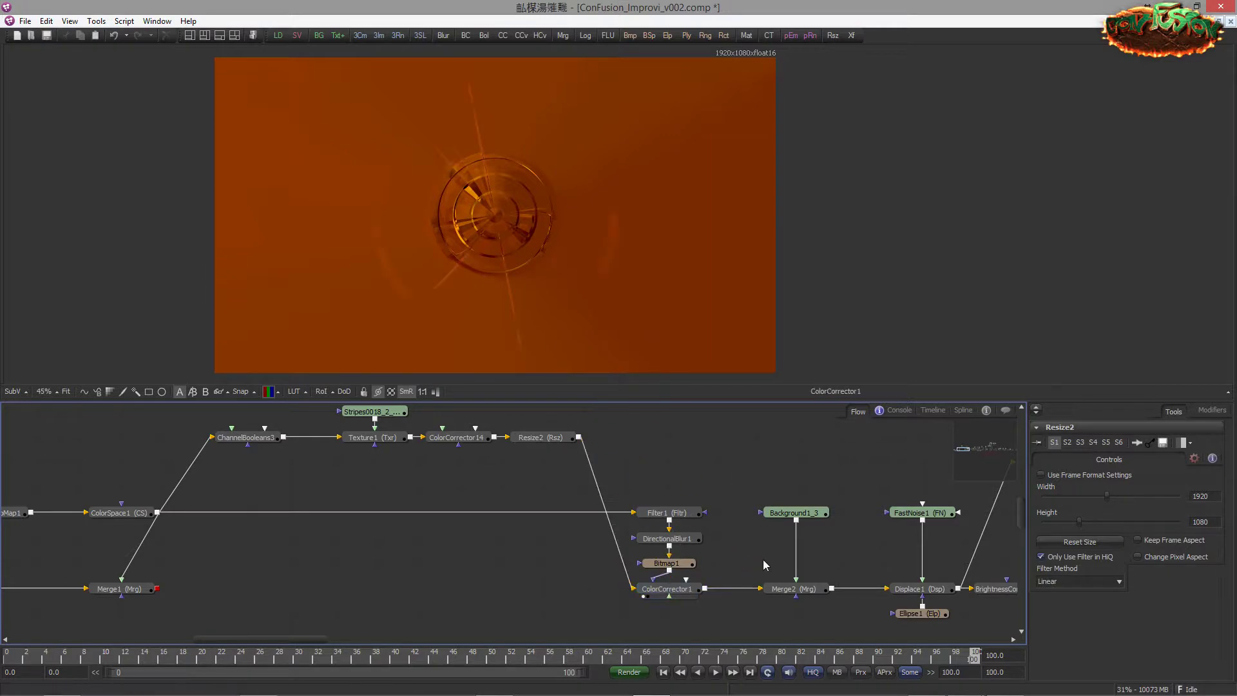
Step: Show Merge2's output in the viewer and compare the image with the merge bypassed and enabled
drag(773, 589, 567, 534)
click(580, 534)
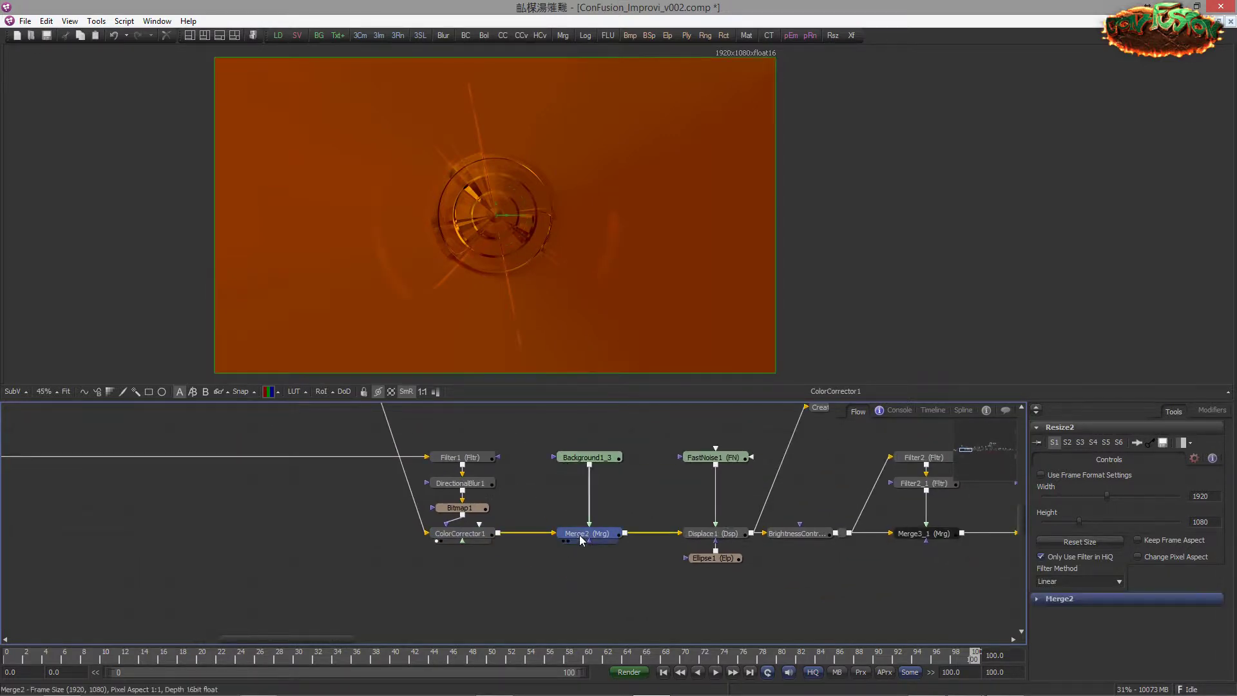
key(1)
click(600, 537)
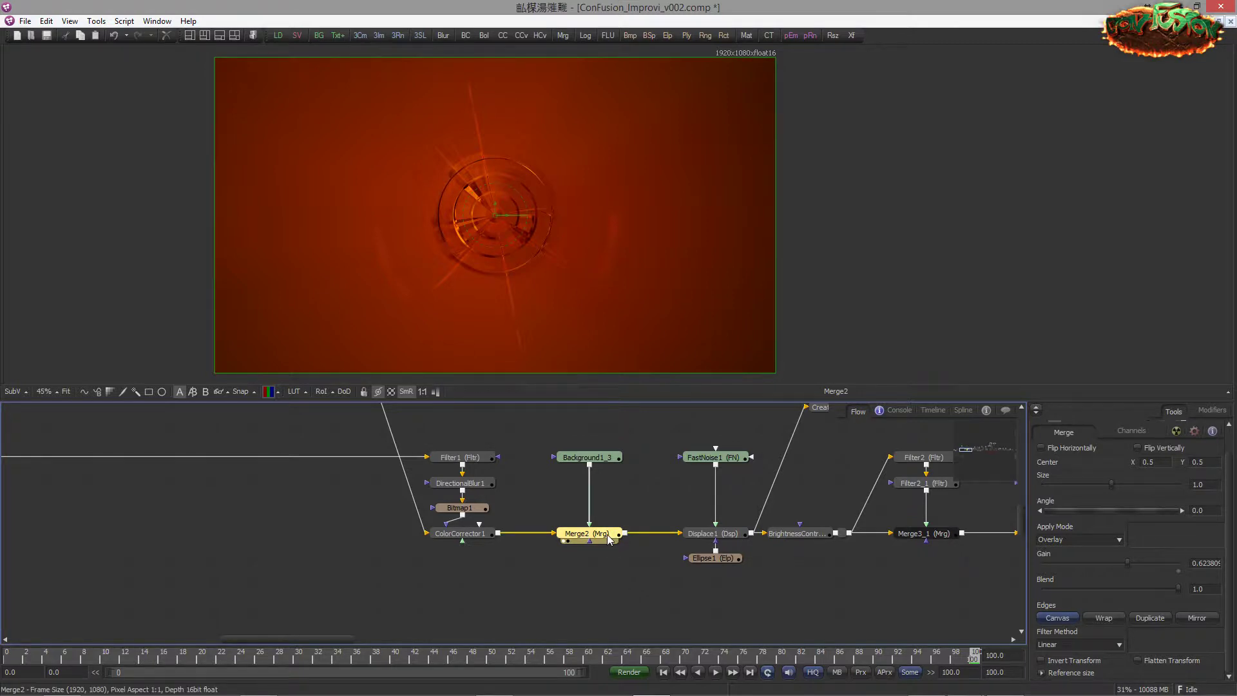
key(ctrl+p)
key(ctrl+p)
key(ctrl+p)
key(ctrl+p)
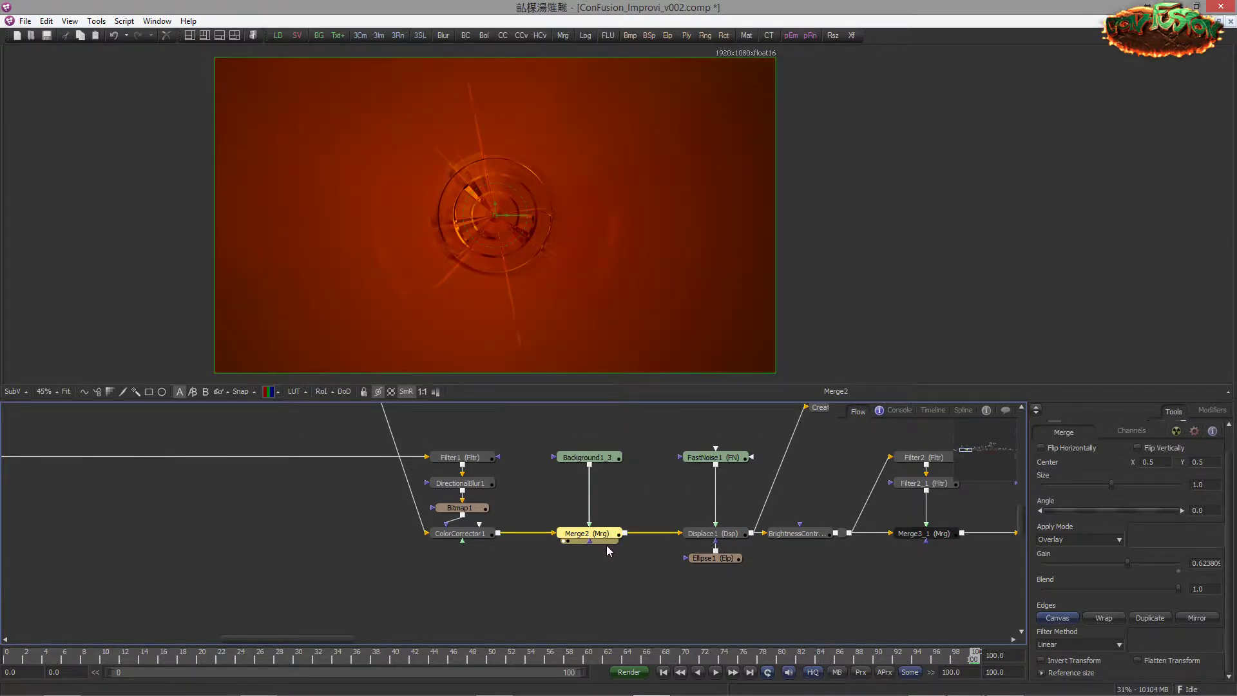
scroll(1102, 519, up, 1)
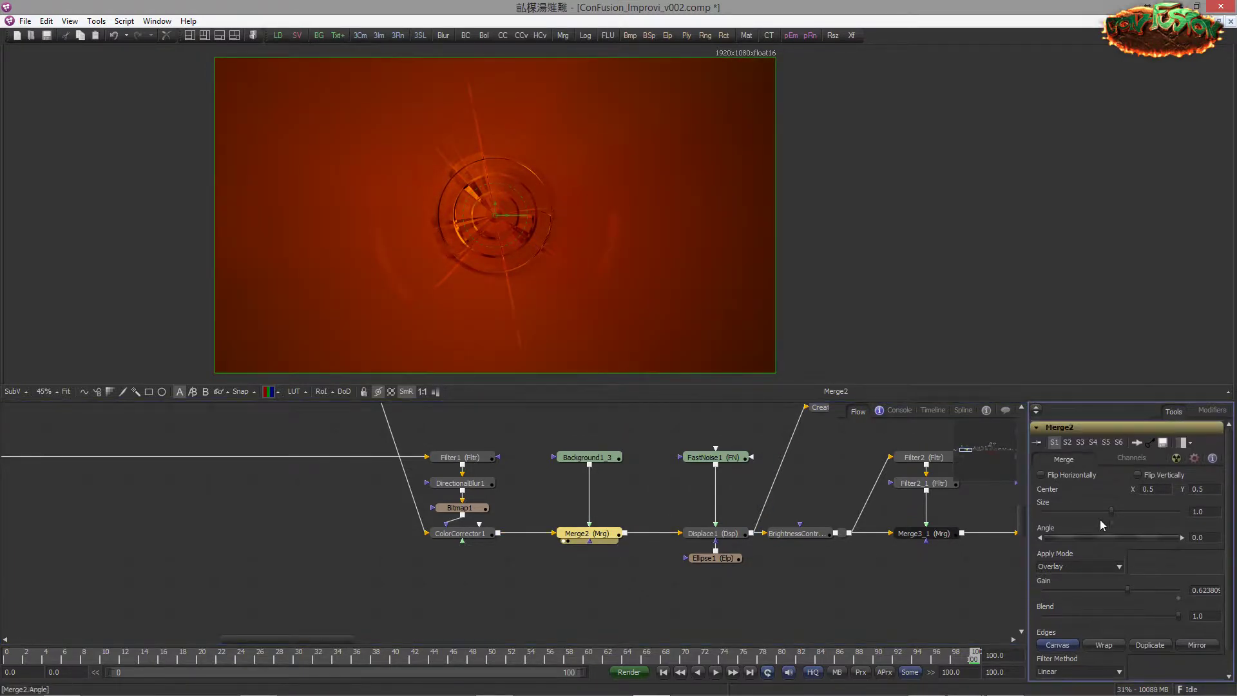
Step: Lower Merge2's gain to about 0.37 and open the settings of Background1_3
scroll(1149, 609, down, 1)
drag(1128, 576, 1094, 578)
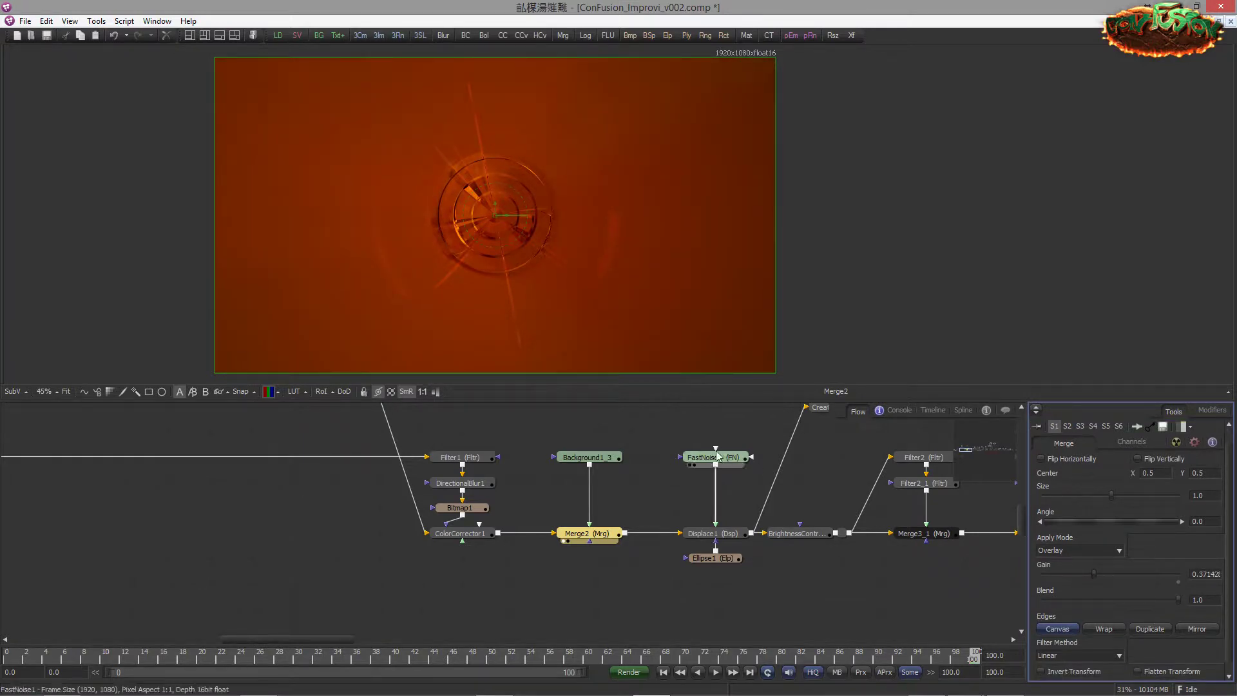
click(601, 457)
Step: Show the outputs of Displace1 and BrightnessContrast1 in the viewer
drag(670, 479, 566, 503)
click(581, 559)
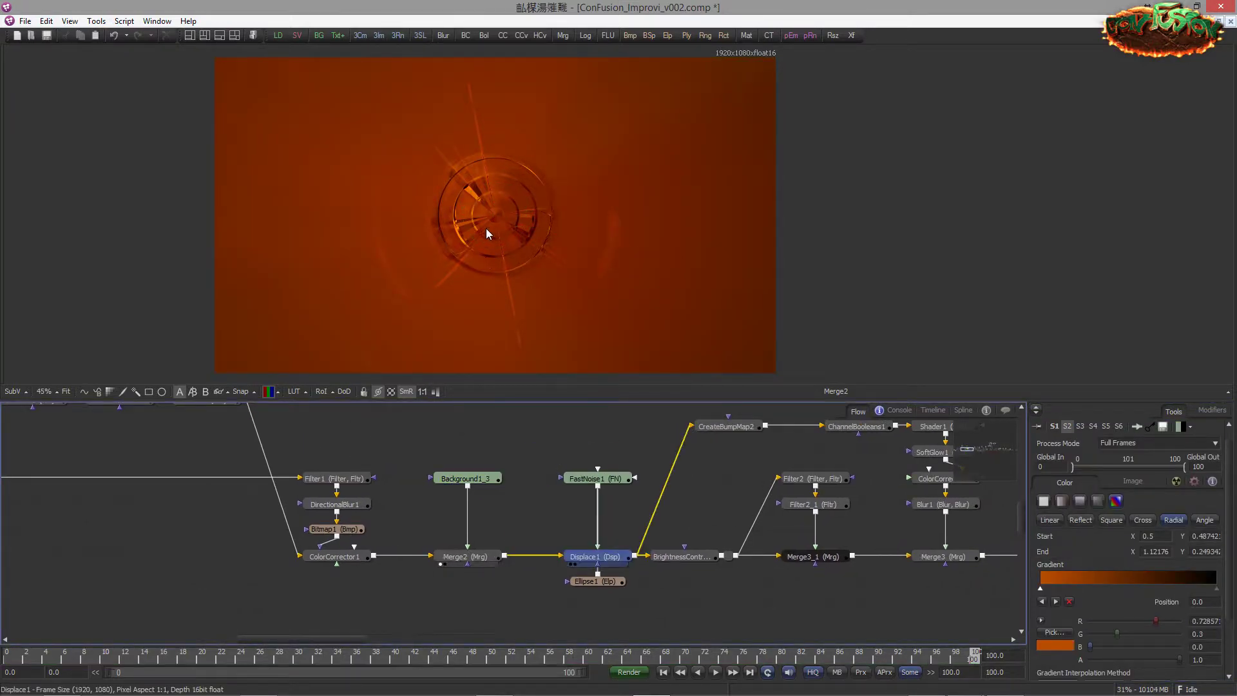
drag(486, 228, 486, 228)
drag(752, 510, 605, 519)
drag(542, 564, 567, 336)
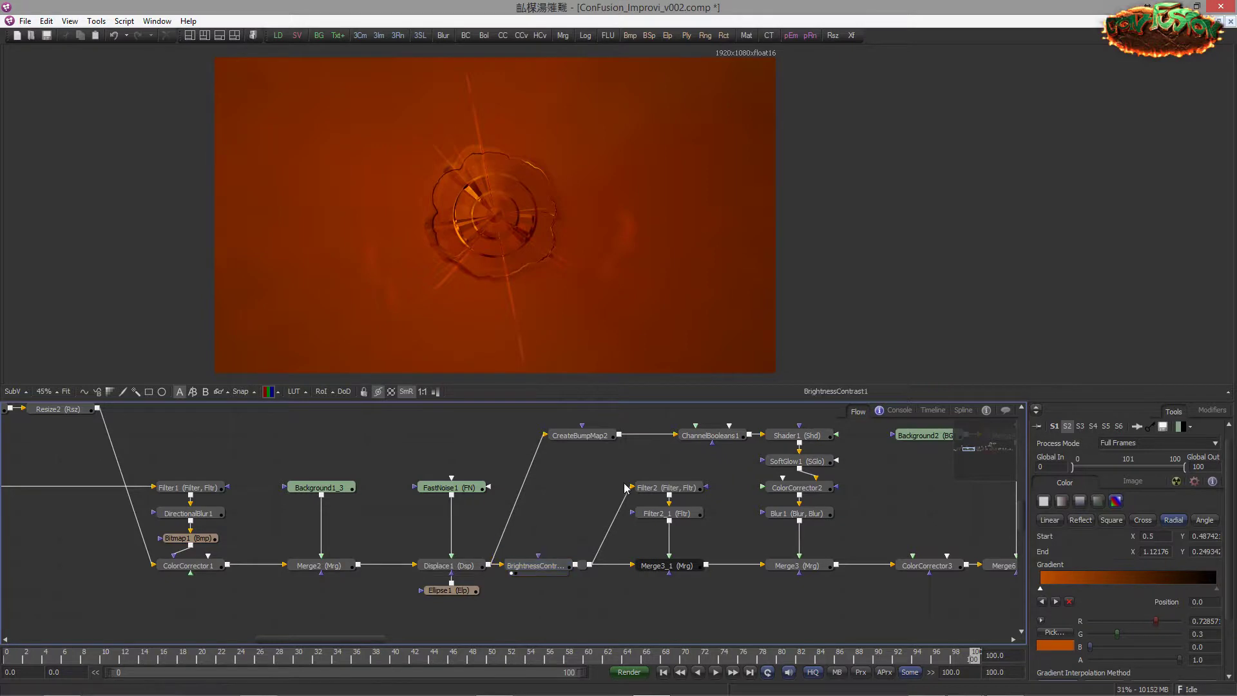
Step: Review the bump branch through ChannelBooleans1, SoftGlow1 and ColorCorrector2, and show Merge3's output in the viewer
drag(624, 489, 391, 291)
scroll(500, 417, up, 2)
drag(487, 458, 477, 352)
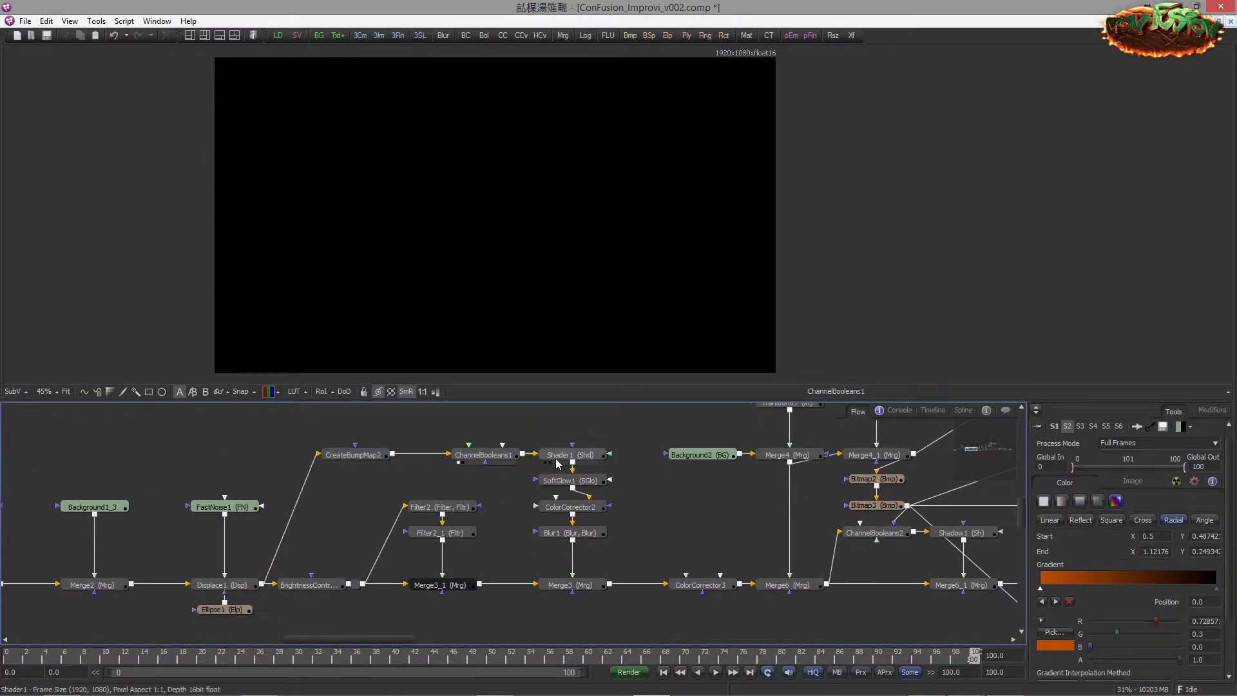
drag(558, 480, 534, 368)
click(558, 506)
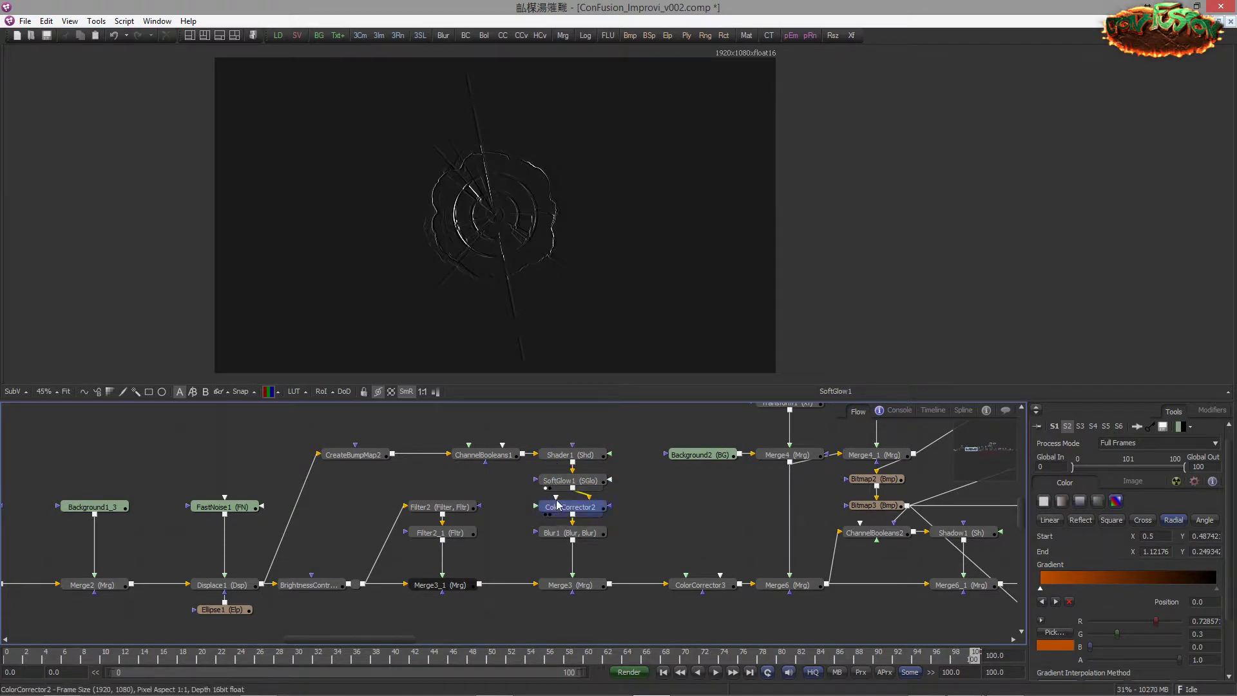
drag(559, 585, 500, 380)
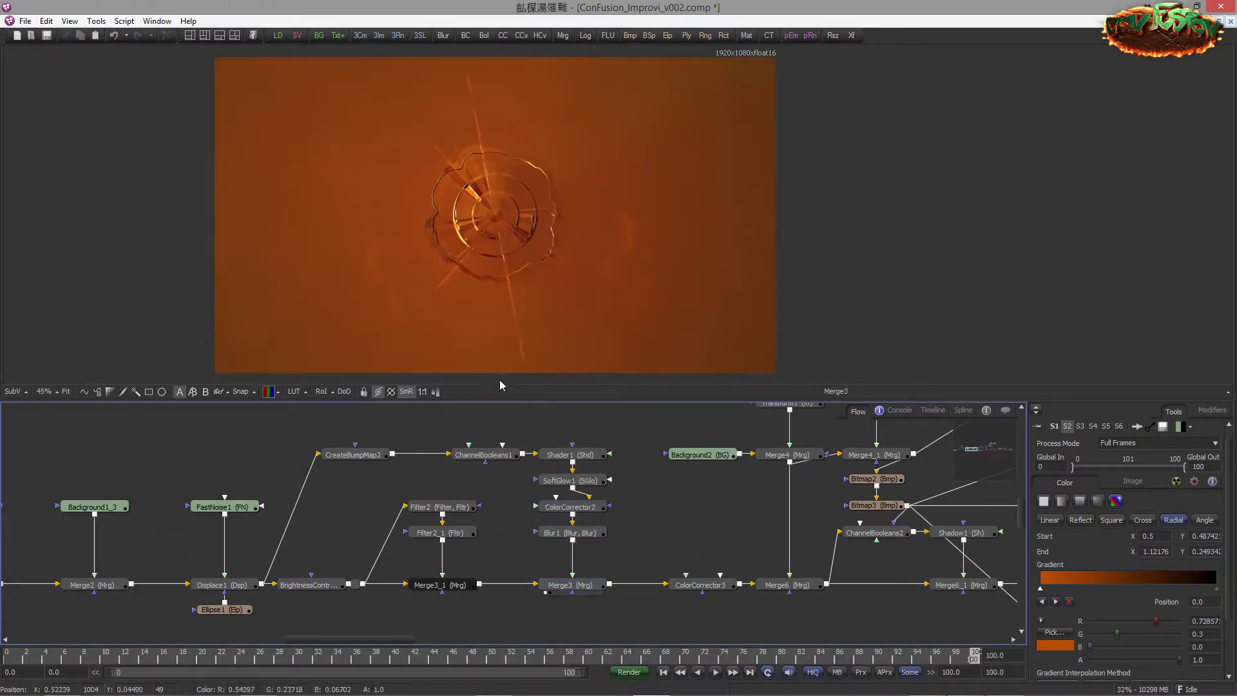
Step: Compare the outputs of BrightnessContrast1 and Merge3 close up on the central emblem
drag(457, 246, 578, 350)
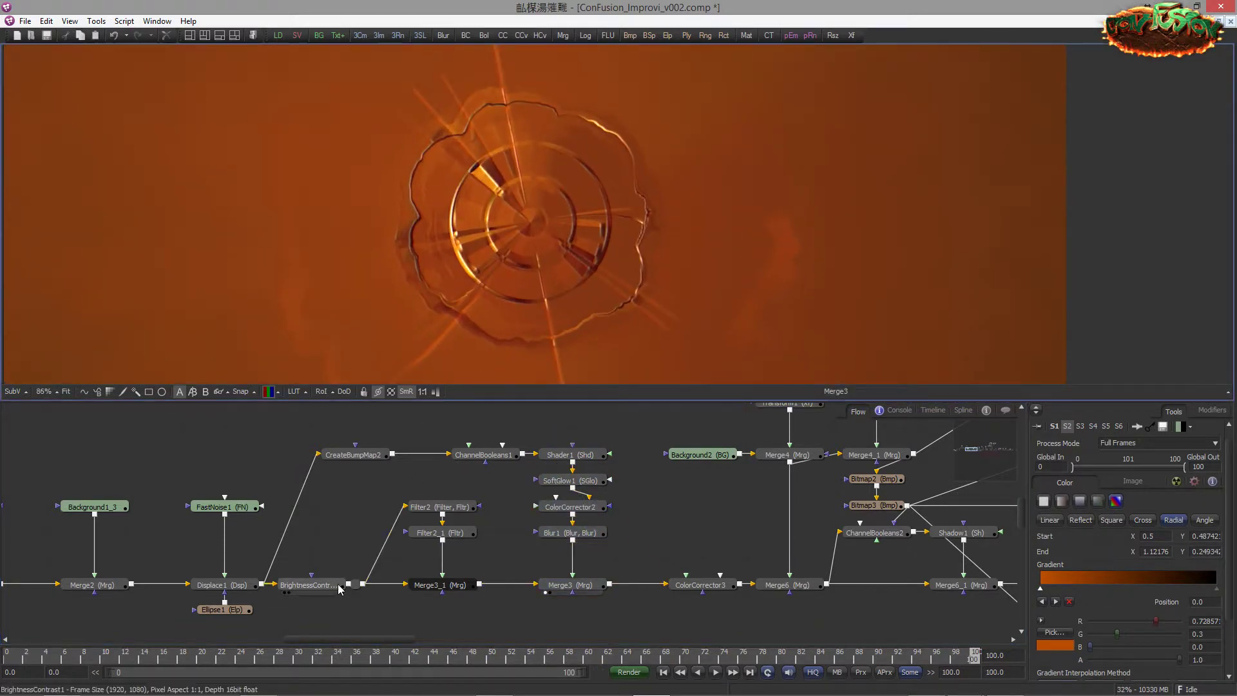
drag(339, 589, 385, 324)
drag(560, 584, 484, 283)
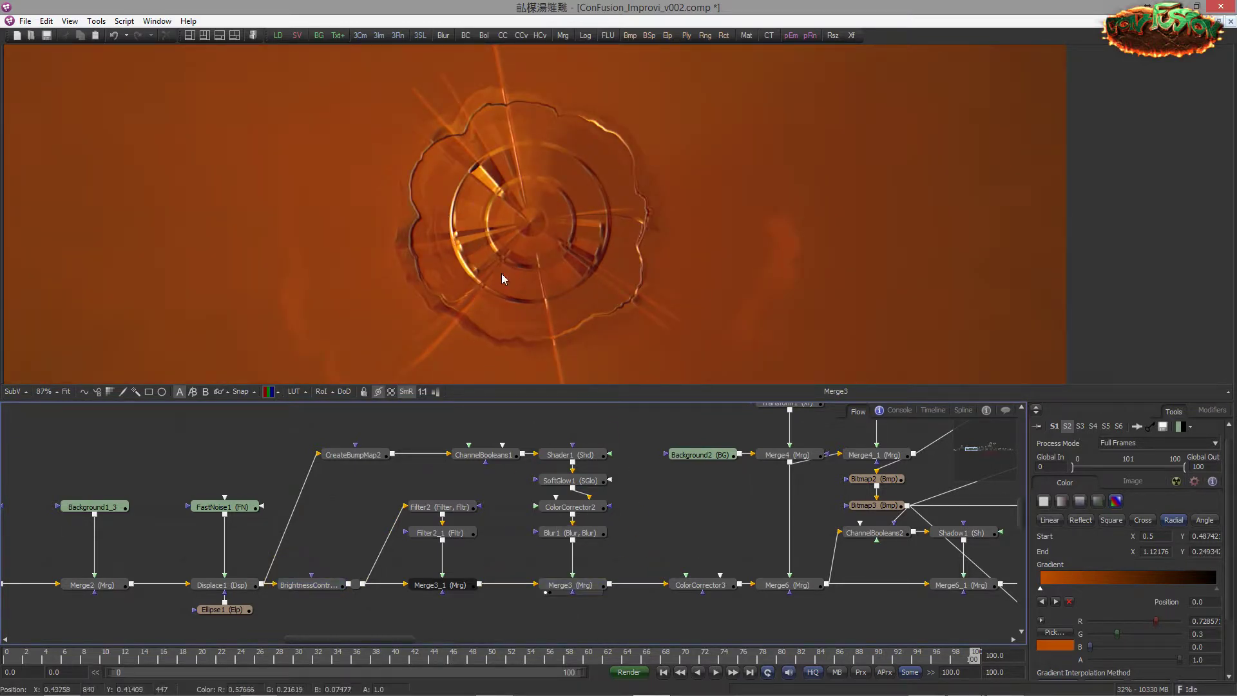
click(308, 584)
key(1)
click(561, 587)
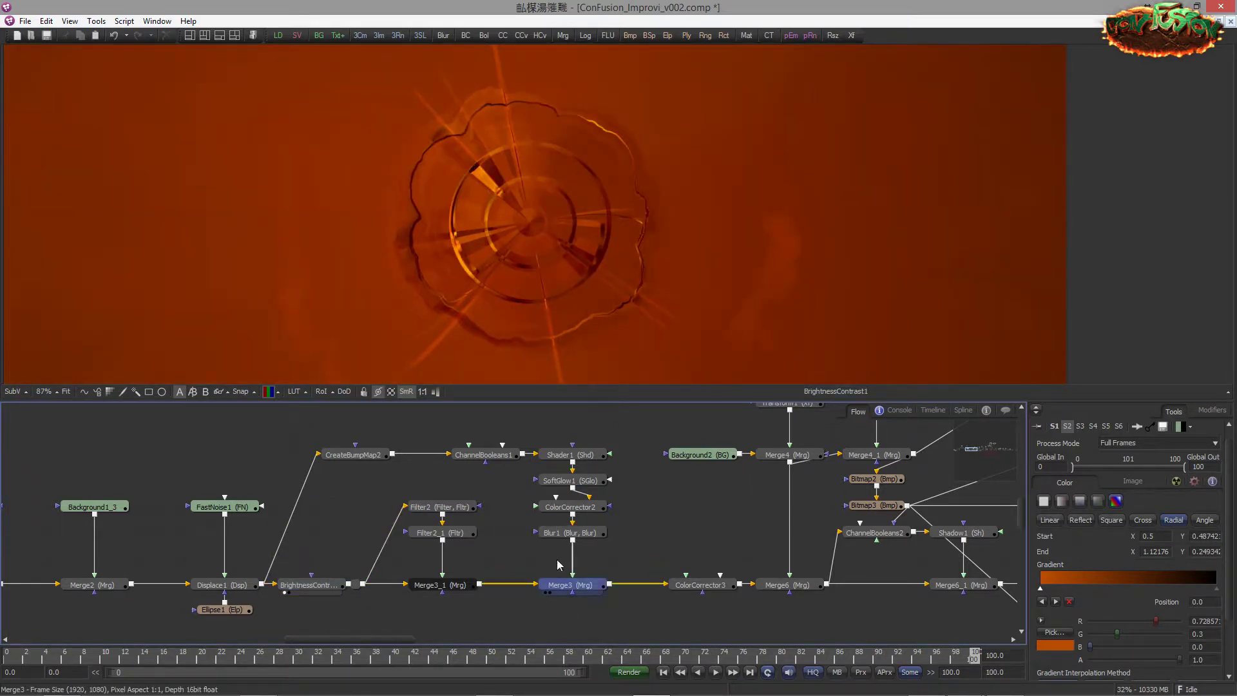
key(1)
scroll(403, 326, up, 2)
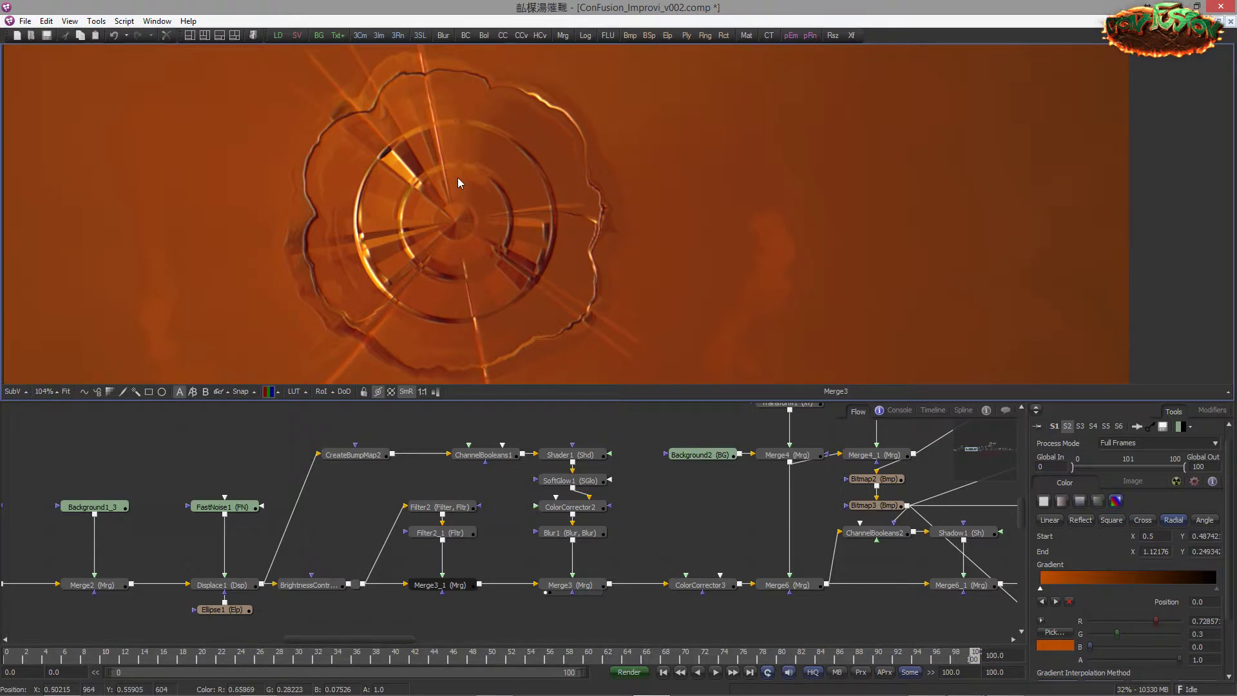
Step: Open Ellipse1 to examine the displacement mask's outline over the emblem, then clear the selection
click(229, 610)
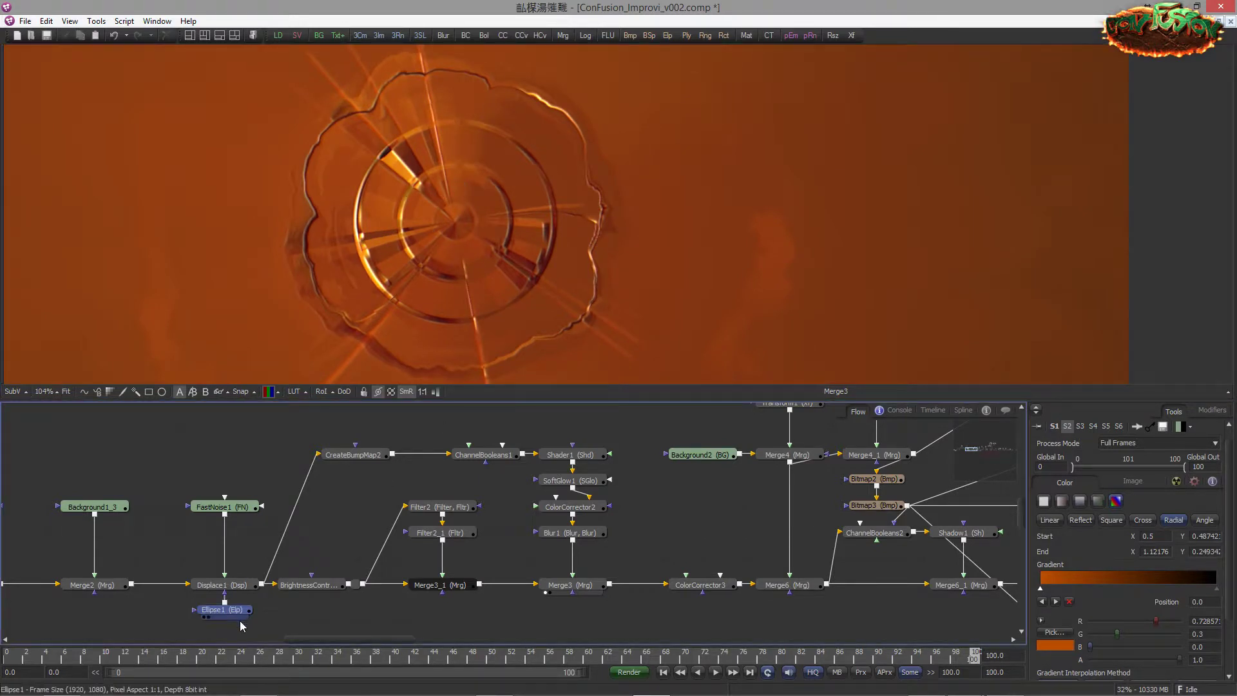
scroll(306, 599, down, 1)
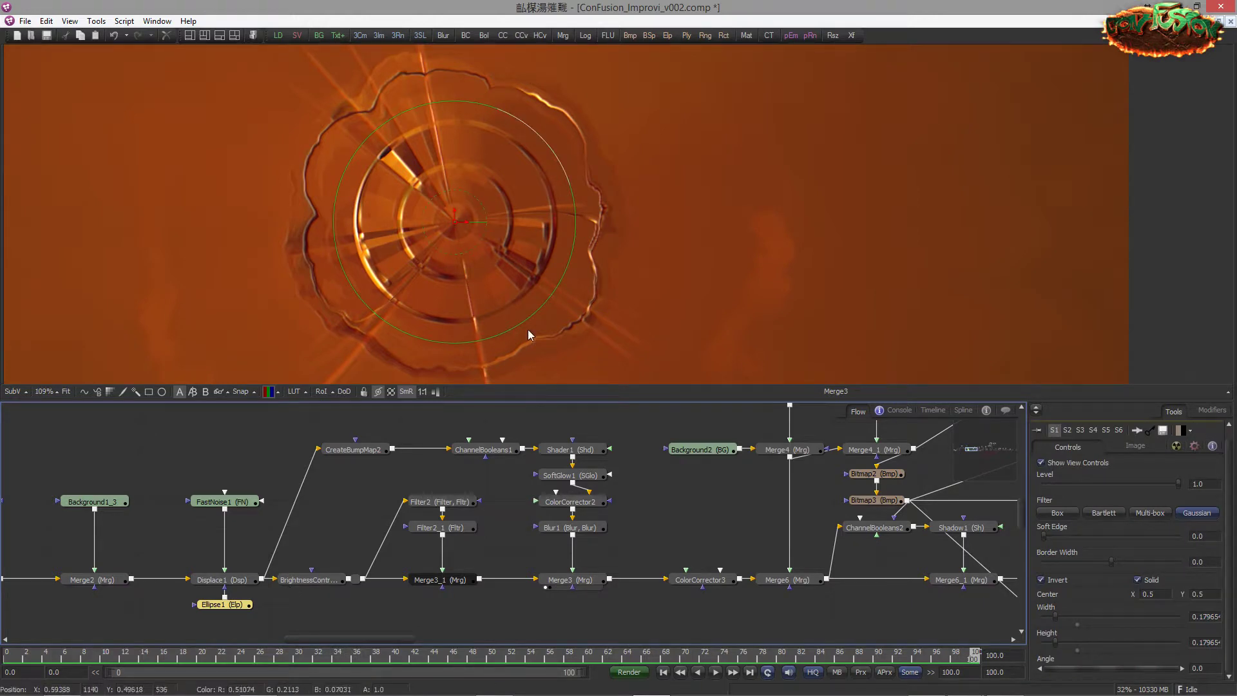
click(347, 507)
drag(470, 290, 510, 300)
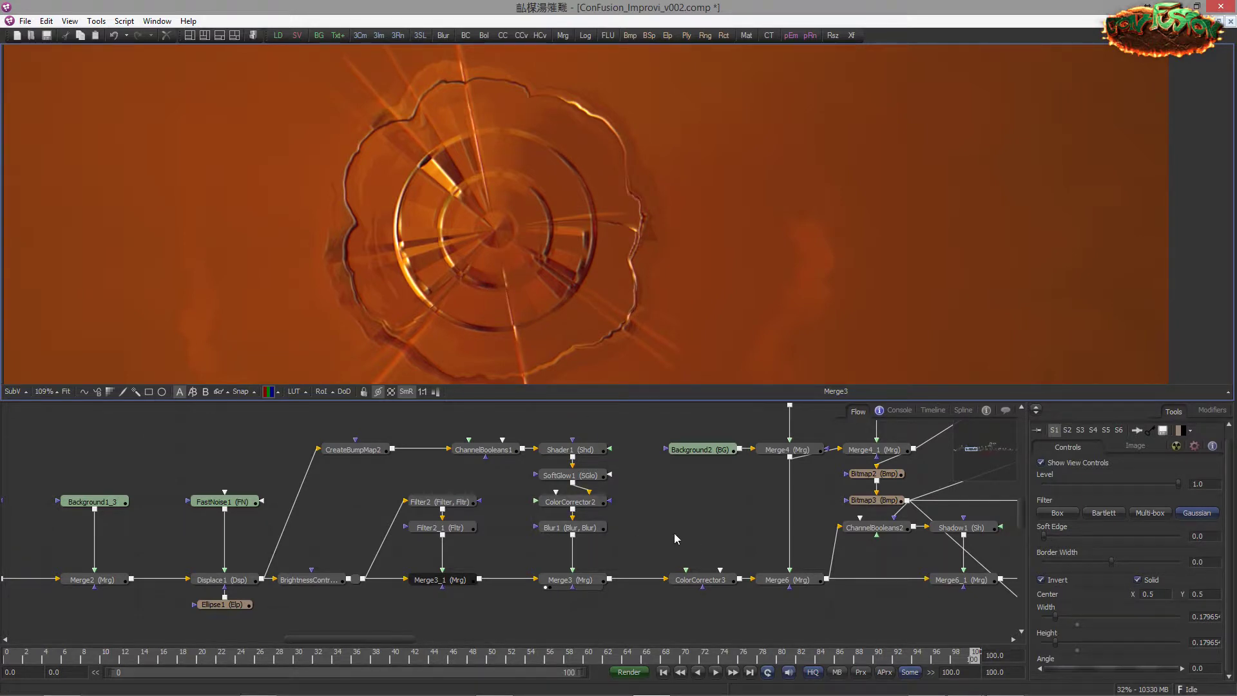
Step: Review the main branch after Merge3 by viewing the outputs of ColorCorrector3, Merge6 and Merge6_1
drag(634, 540, 540, 545)
drag(608, 584, 609, 361)
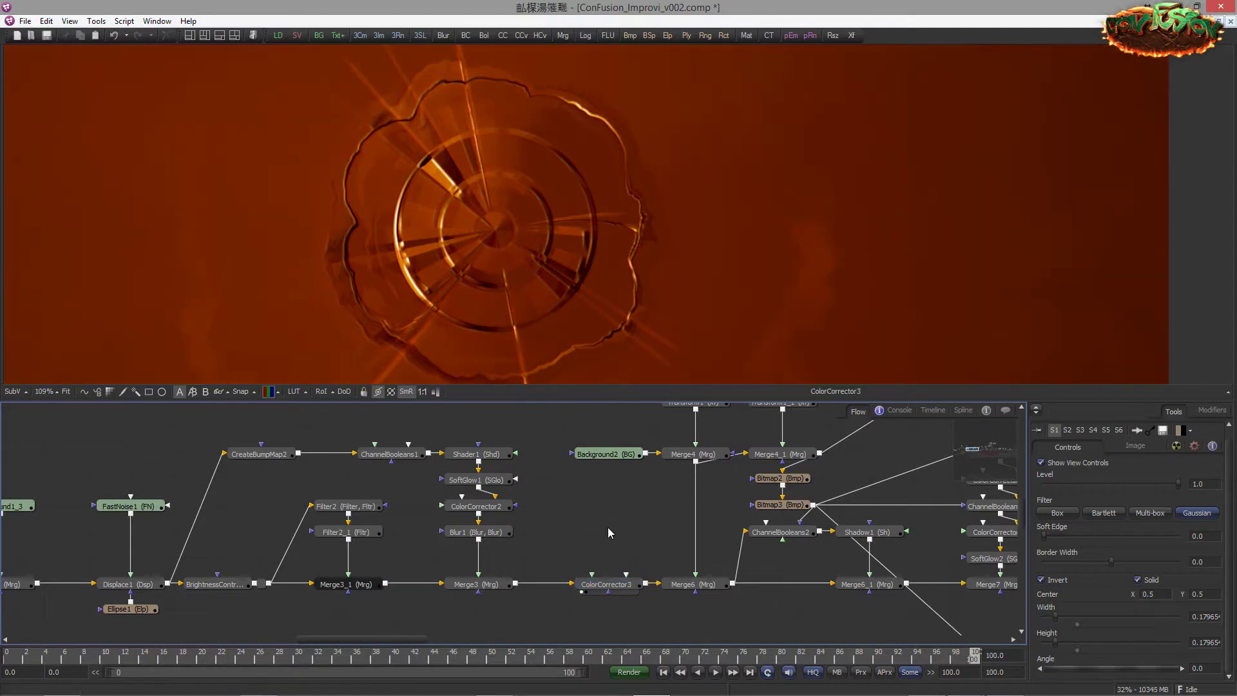
drag(613, 539, 522, 520)
click(596, 571)
drag(595, 570, 502, 295)
drag(534, 533, 400, 540)
drag(629, 577, 651, 335)
drag(651, 566, 434, 550)
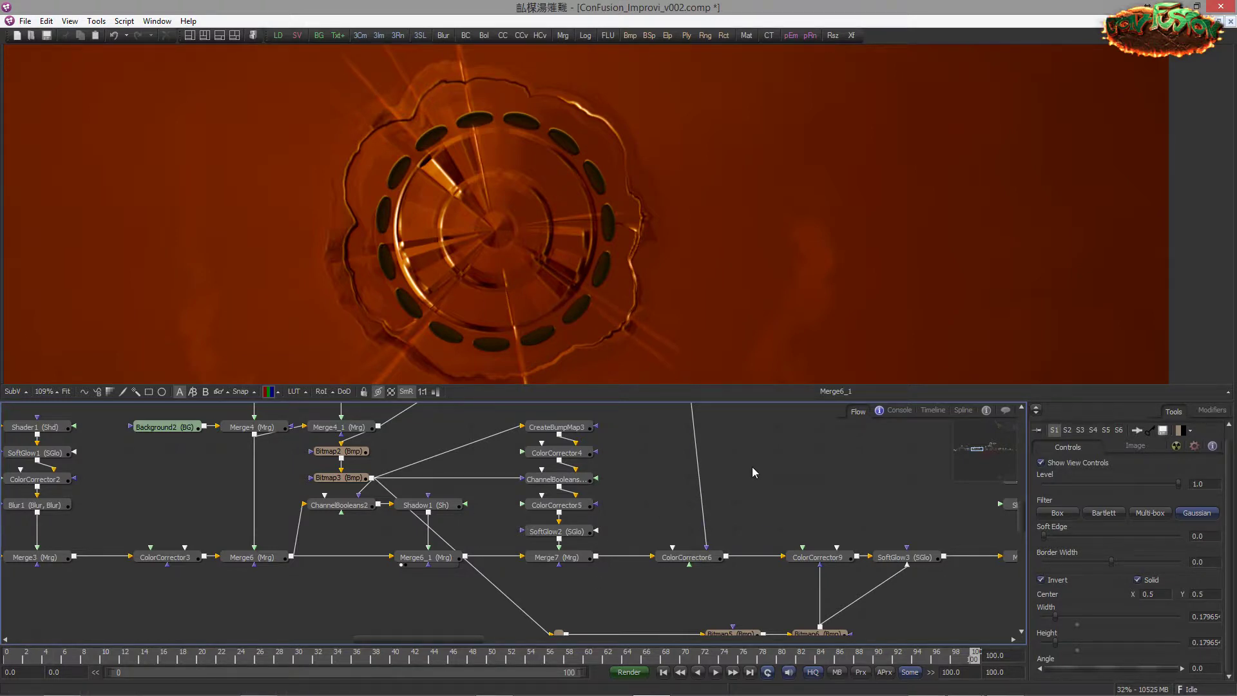
Step: Show the glowing ring stages by viewing the outputs of ColorCorrector6 and SoftGlow3
drag(541, 223, 540, 223)
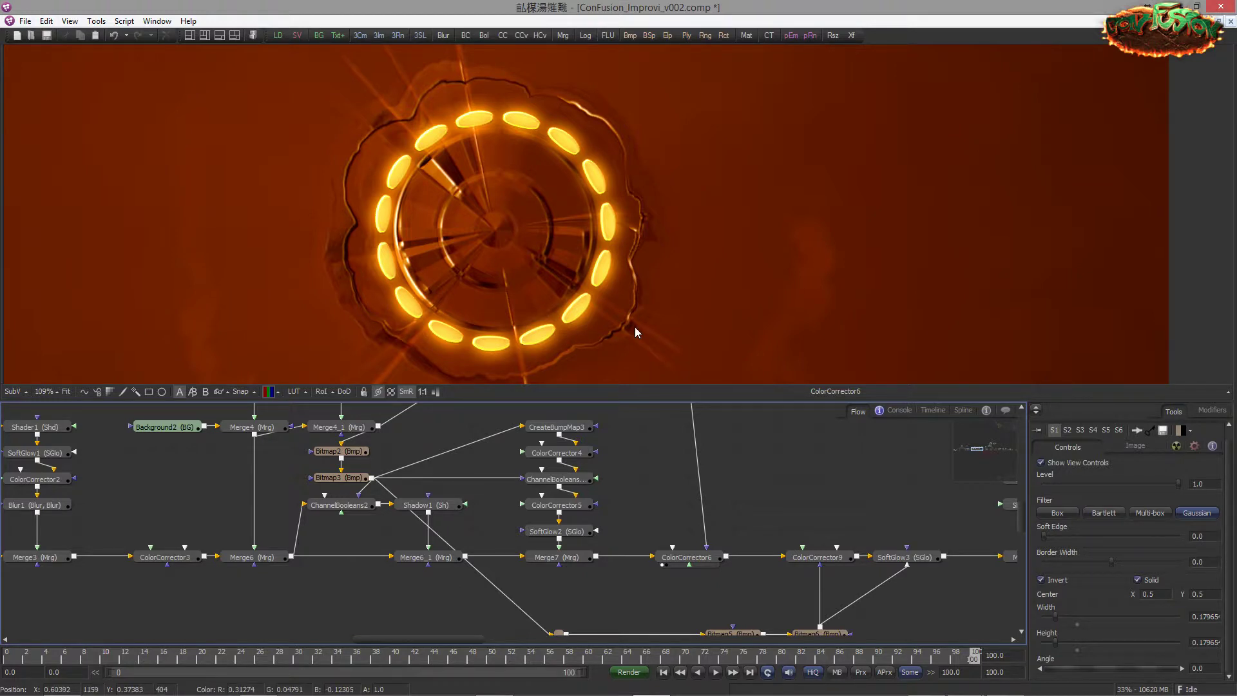
drag(832, 483, 483, 283)
drag(612, 495, 627, 380)
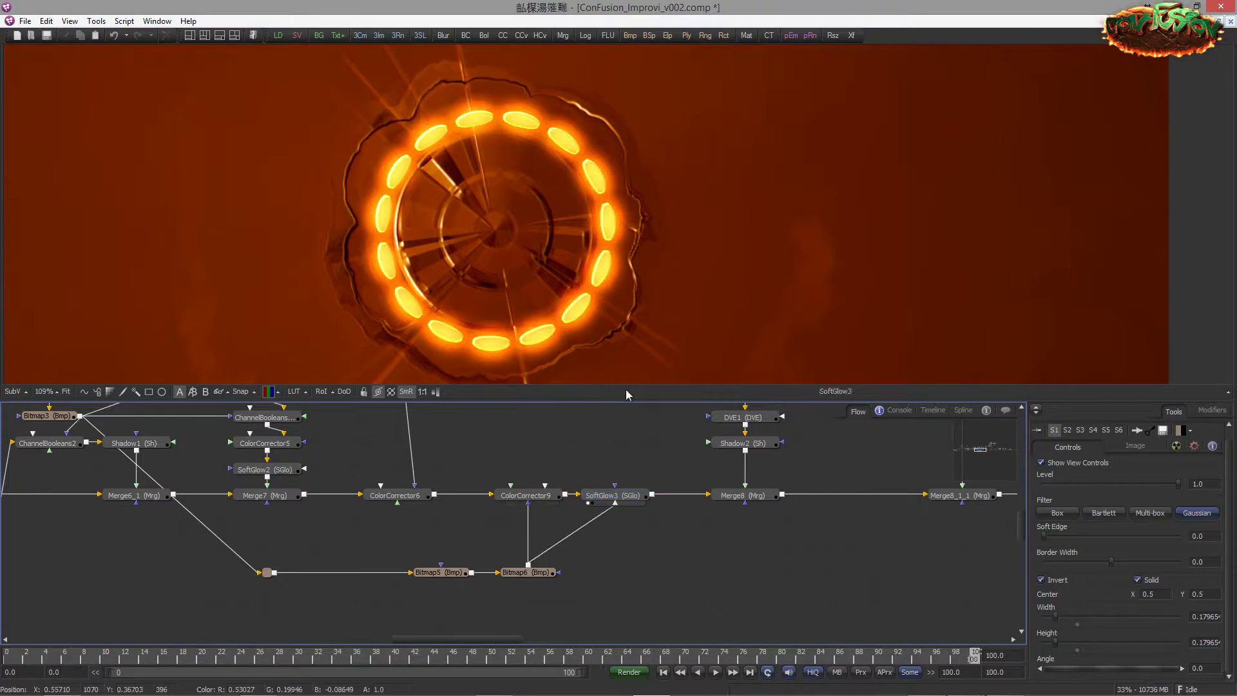
drag(640, 466, 552, 466)
Step: Compare Merge8's output with SoftGlow3's to examine the background detail added over the full frame
drag(633, 495, 587, 319)
drag(656, 474, 617, 508)
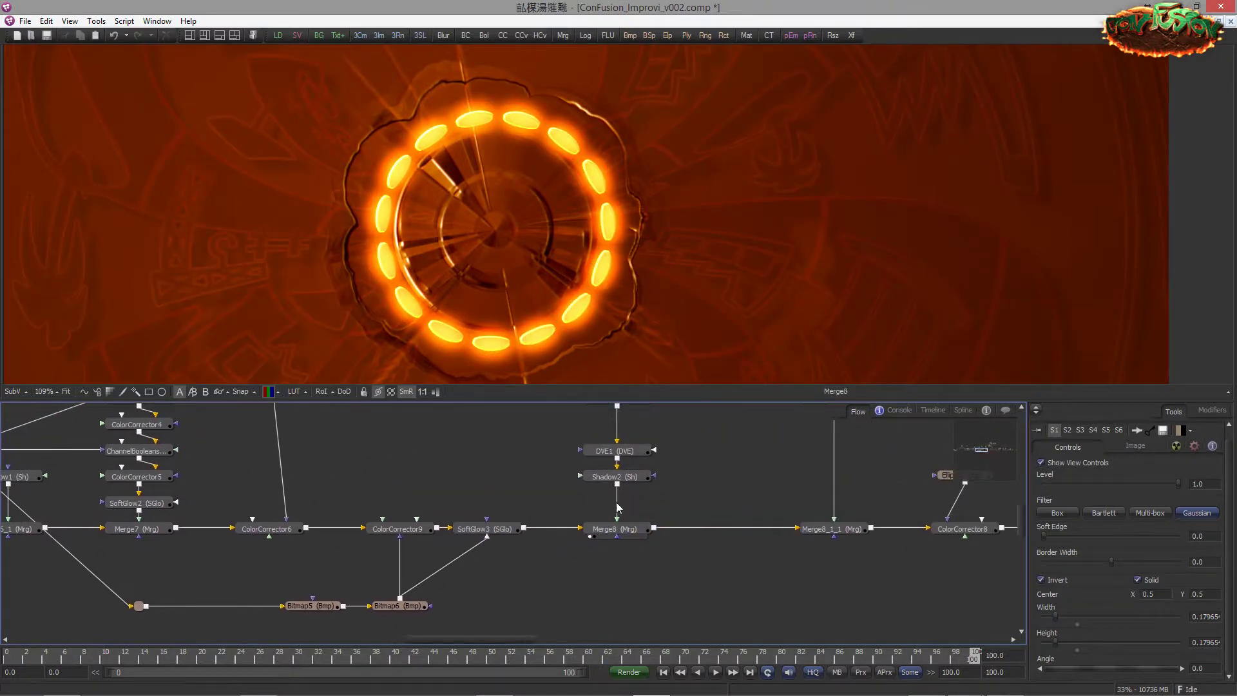
scroll(327, 282, down, 4)
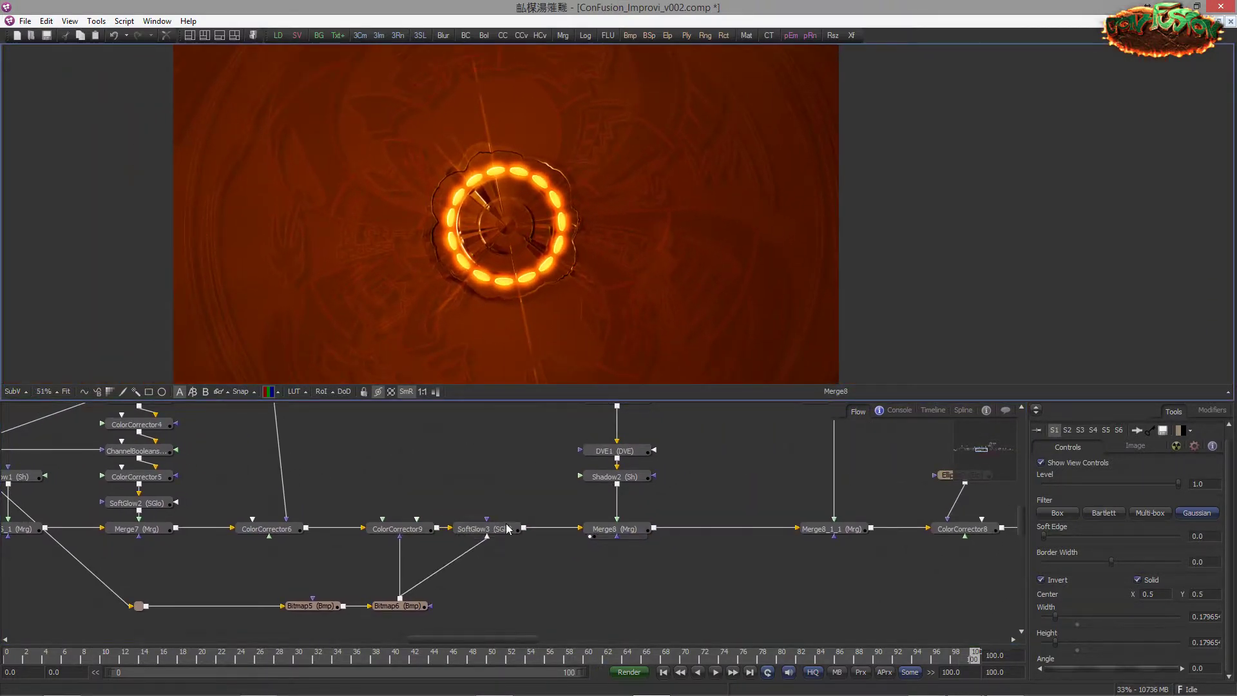
drag(507, 528, 469, 314)
drag(484, 457, 640, 434)
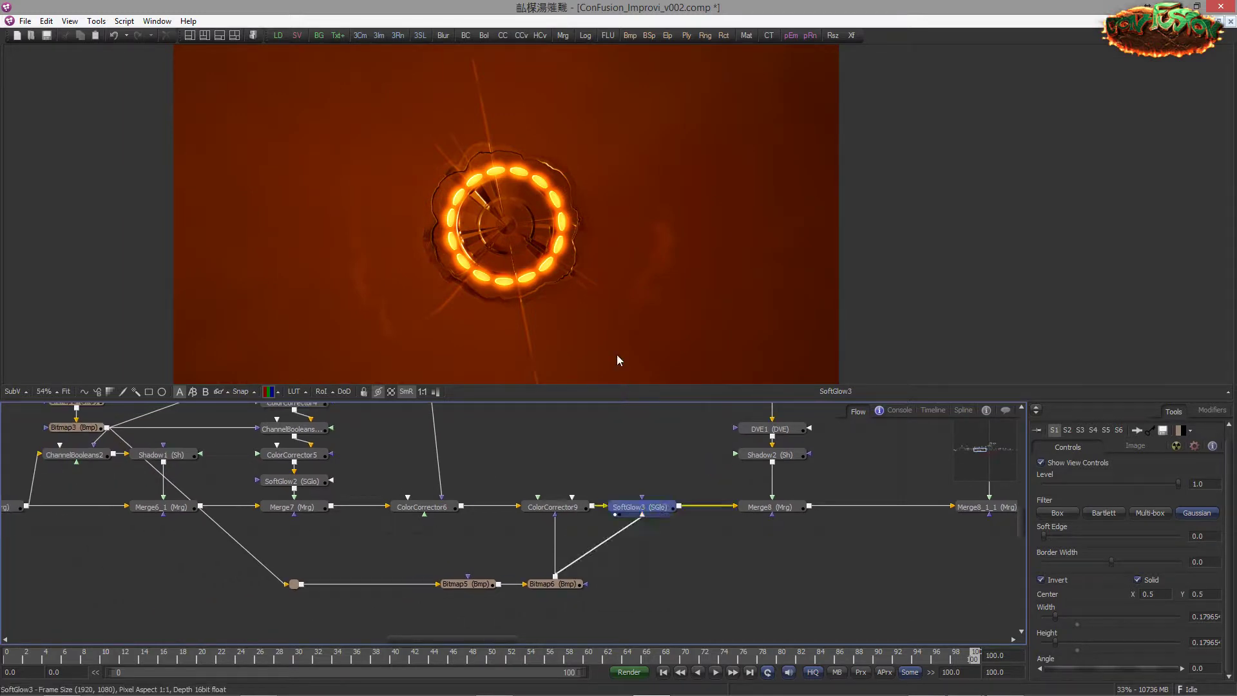
Step: Switch to the open composition QUI_SpeedChrome_v001_vma.comp
scroll(433, 537, down, 6)
drag(974, 472, 778, 456)
drag(334, 509, 410, 485)
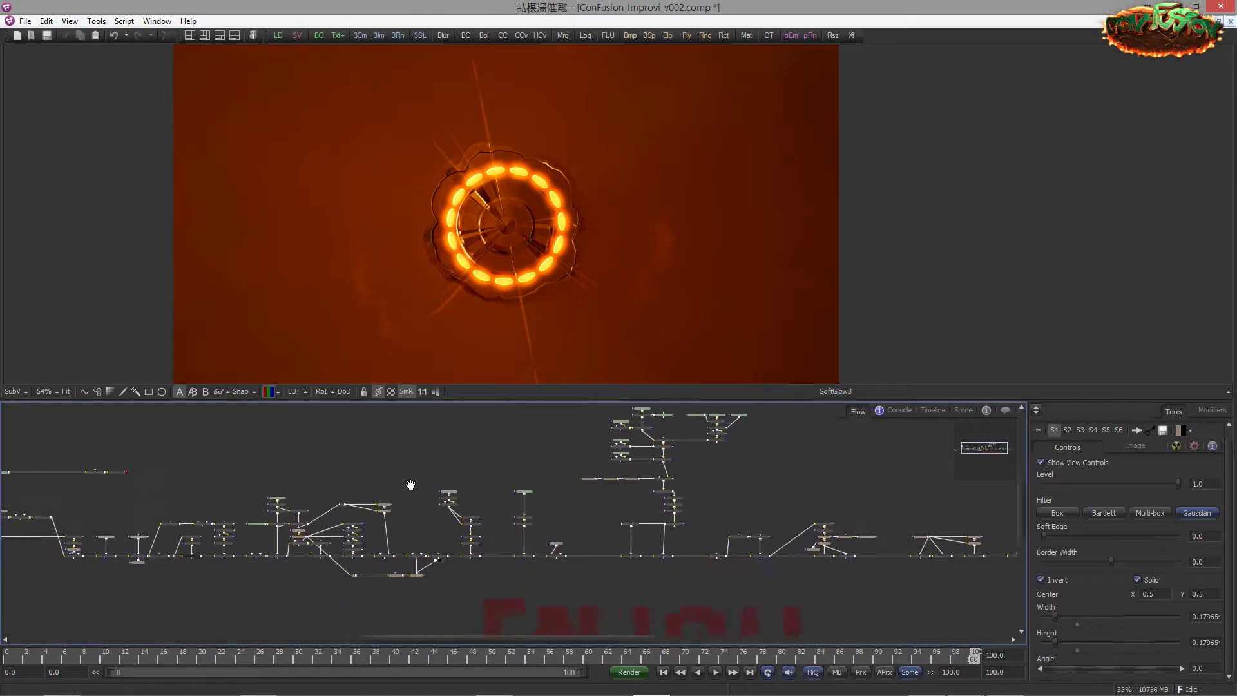
scroll(411, 484, up, 5)
scroll(531, 261, up, 3)
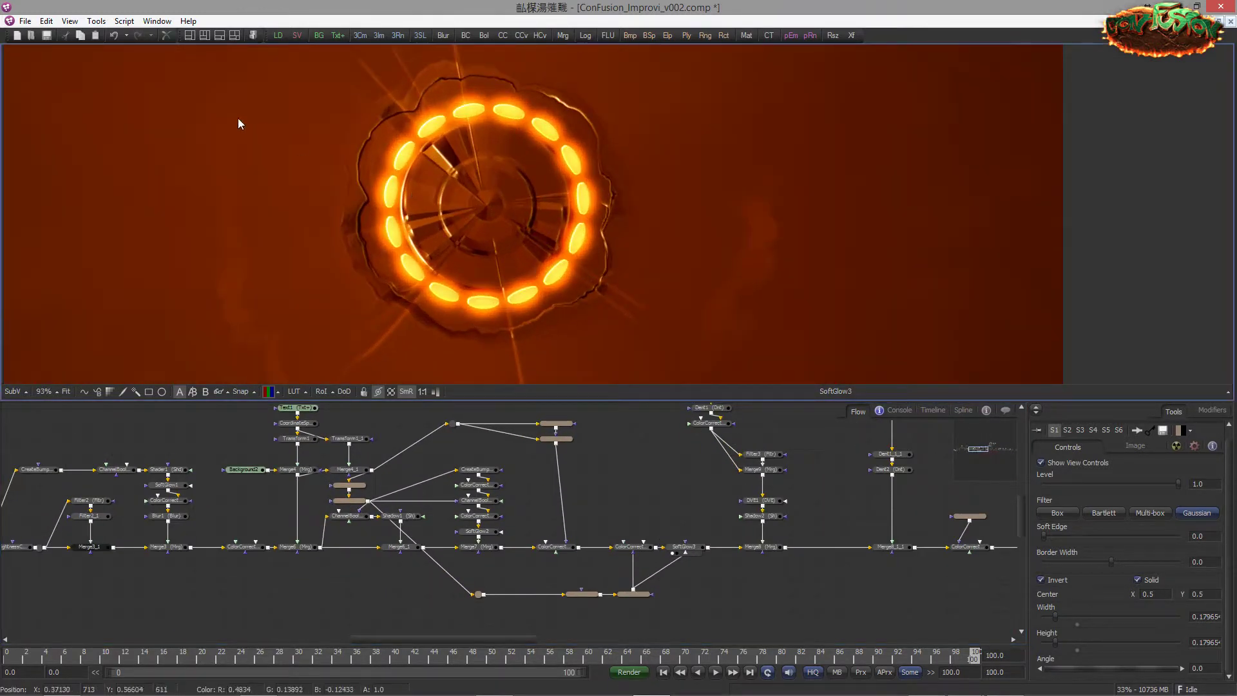
click(156, 20)
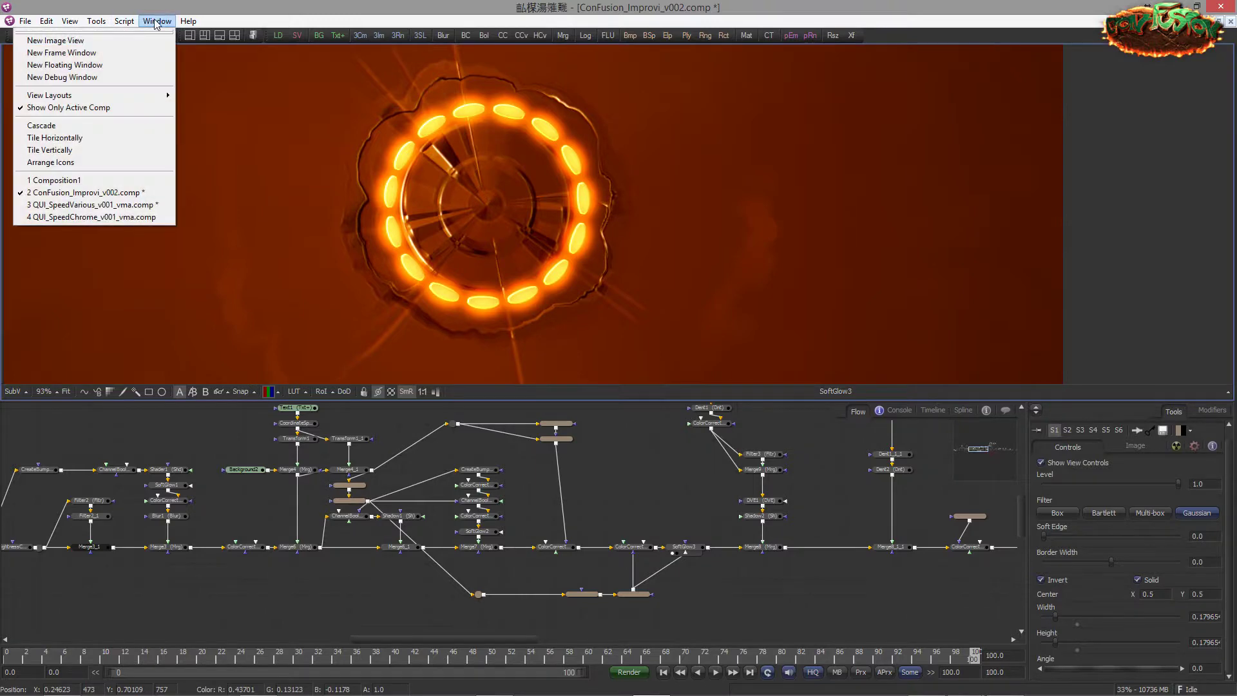
click(120, 218)
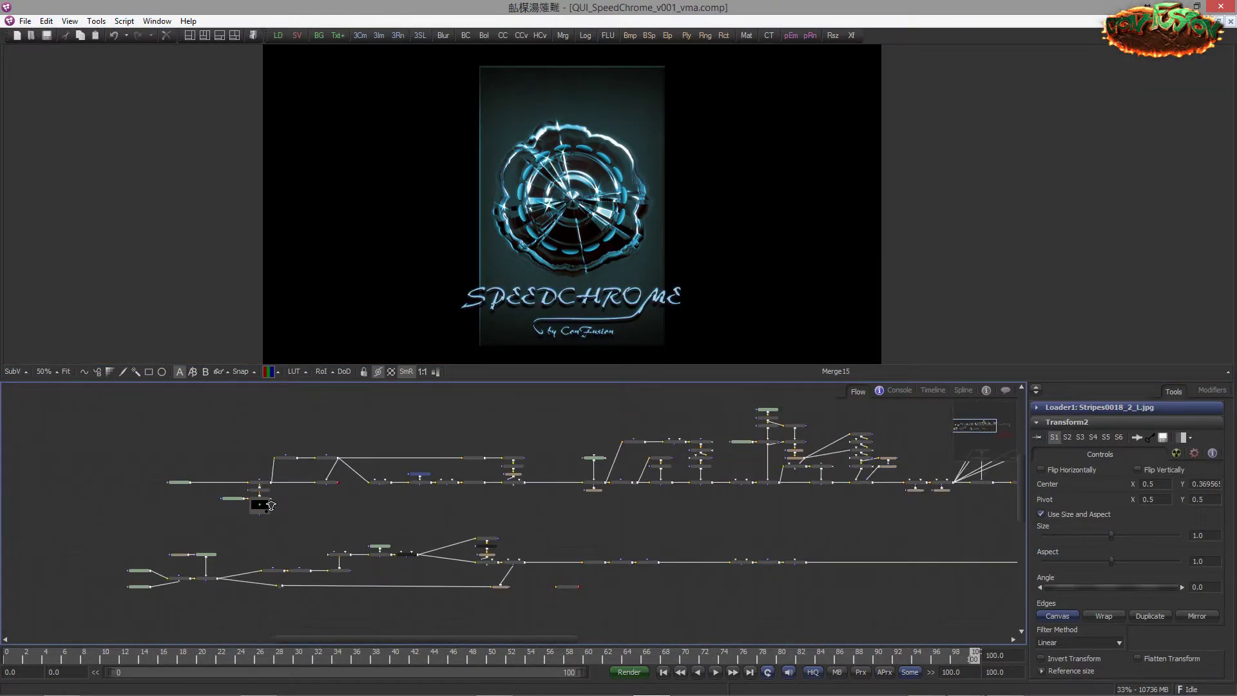
Step: Find the later part of the main branch and view the outputs of ChannelBooleans5 and ColorCorrector20
scroll(426, 508, up, 5)
drag(580, 471, 474, 561)
scroll(427, 570, down, 4)
drag(856, 583, 393, 583)
scroll(394, 583, up, 3)
drag(401, 520, 503, 329)
drag(486, 493, 516, 323)
scroll(575, 455, up, 3)
drag(479, 474, 505, 435)
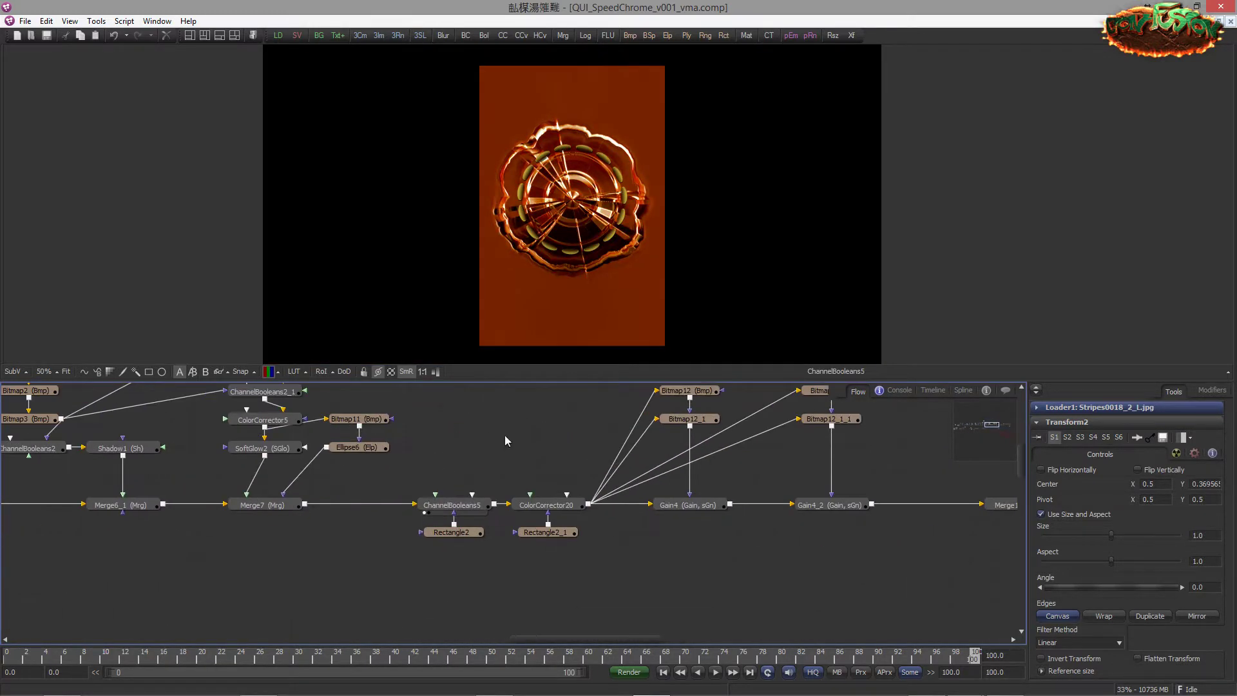
drag(475, 513, 479, 177)
drag(547, 504, 535, 199)
drag(515, 414, 414, 400)
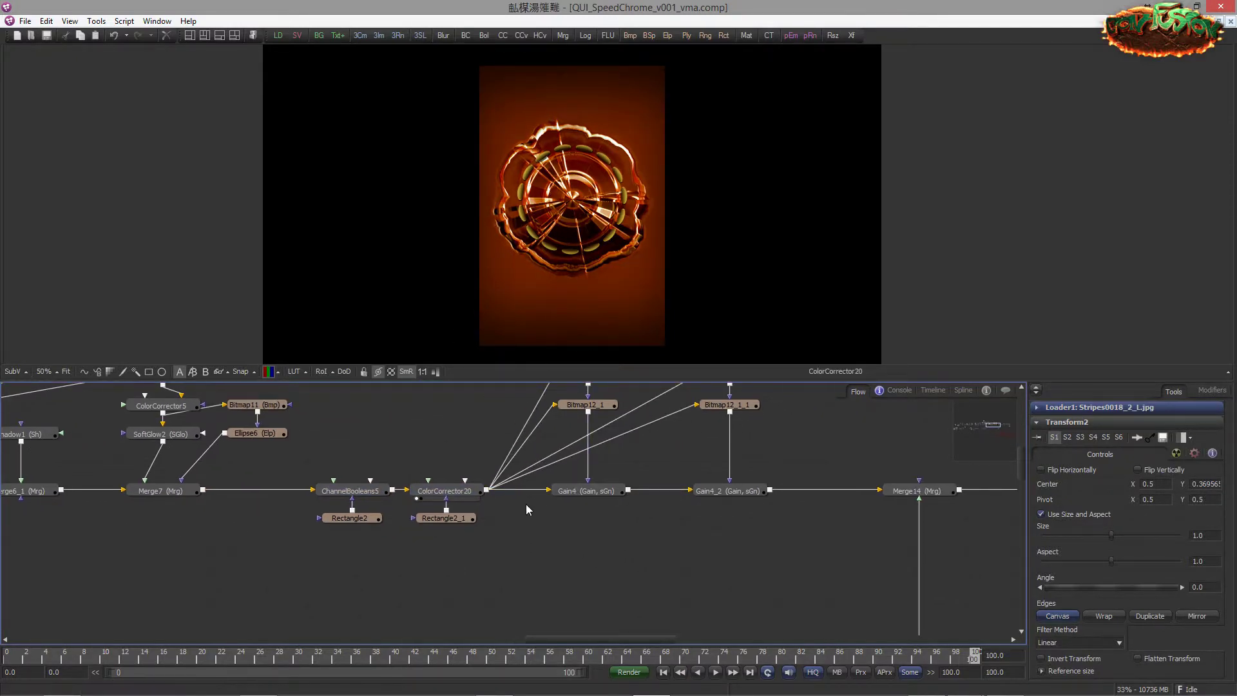
Step: Show the outputs of Gain4, Gain4_2 and Merge14 in the viewer
drag(557, 494, 534, 271)
drag(663, 502, 512, 486)
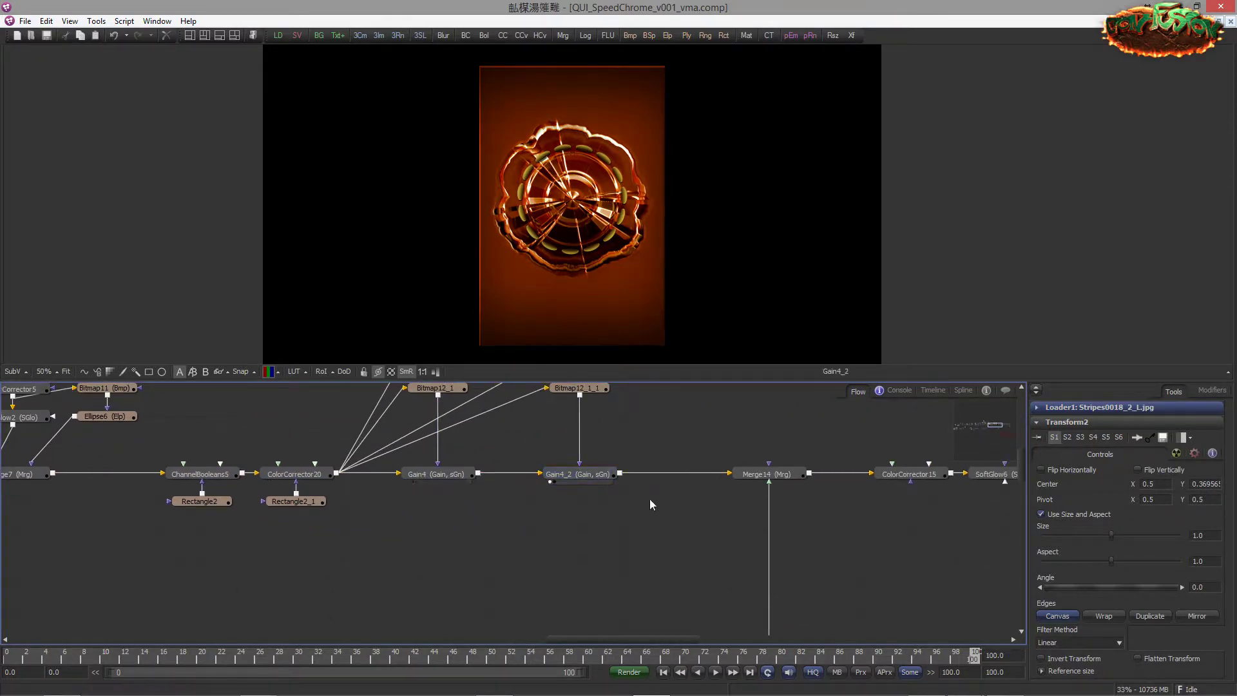
drag(650, 499, 460, 483)
drag(576, 463, 590, 322)
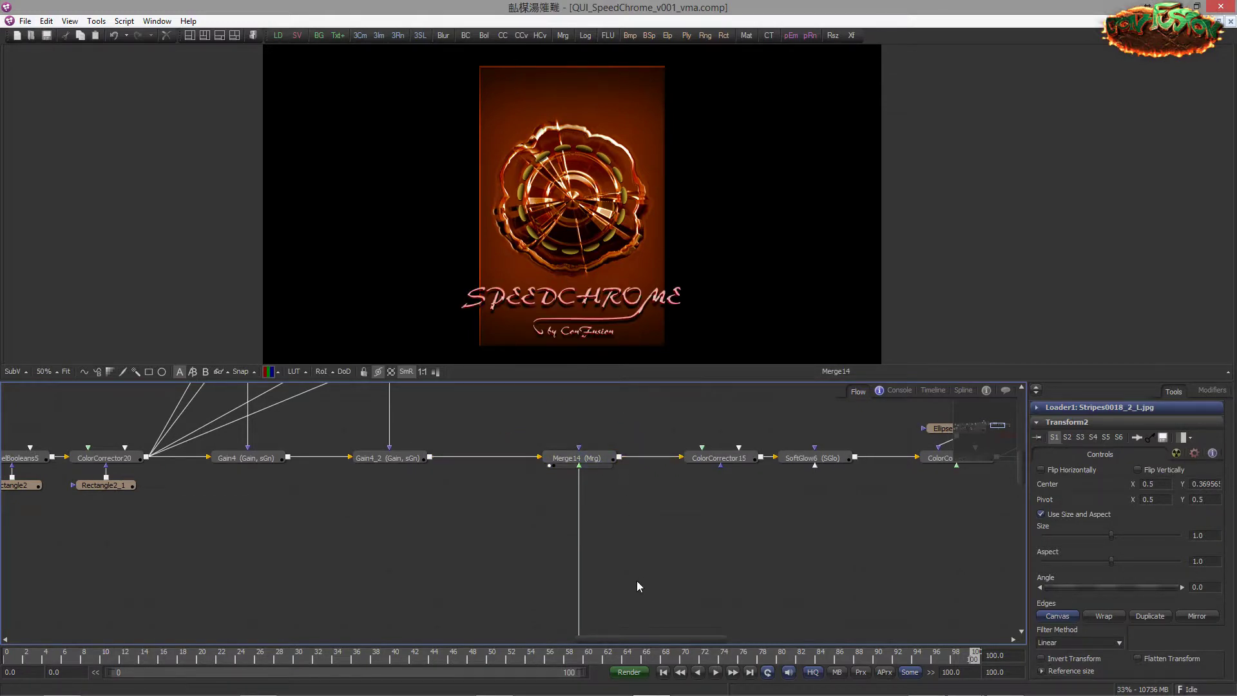
Step: View the recoloured image through ColorCorrector15, SoftGlow6 and ColorCorrector16
drag(637, 581, 507, 586)
click(587, 488)
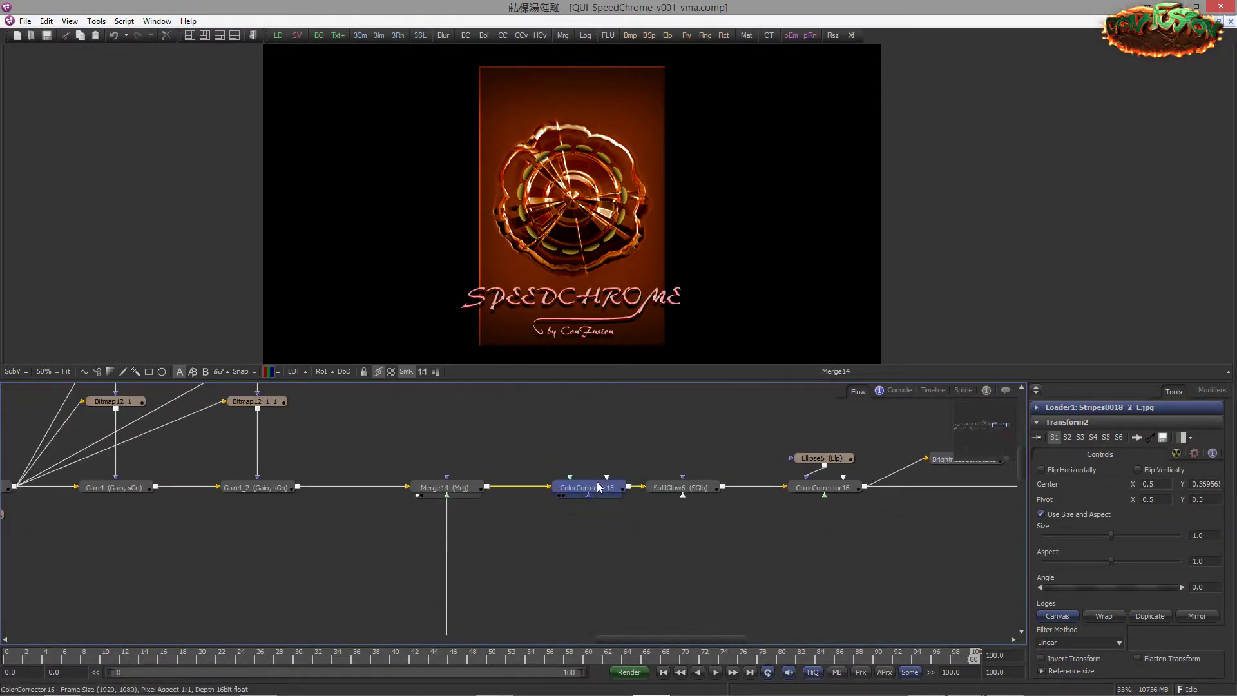
key(1)
drag(486, 231, 486, 231)
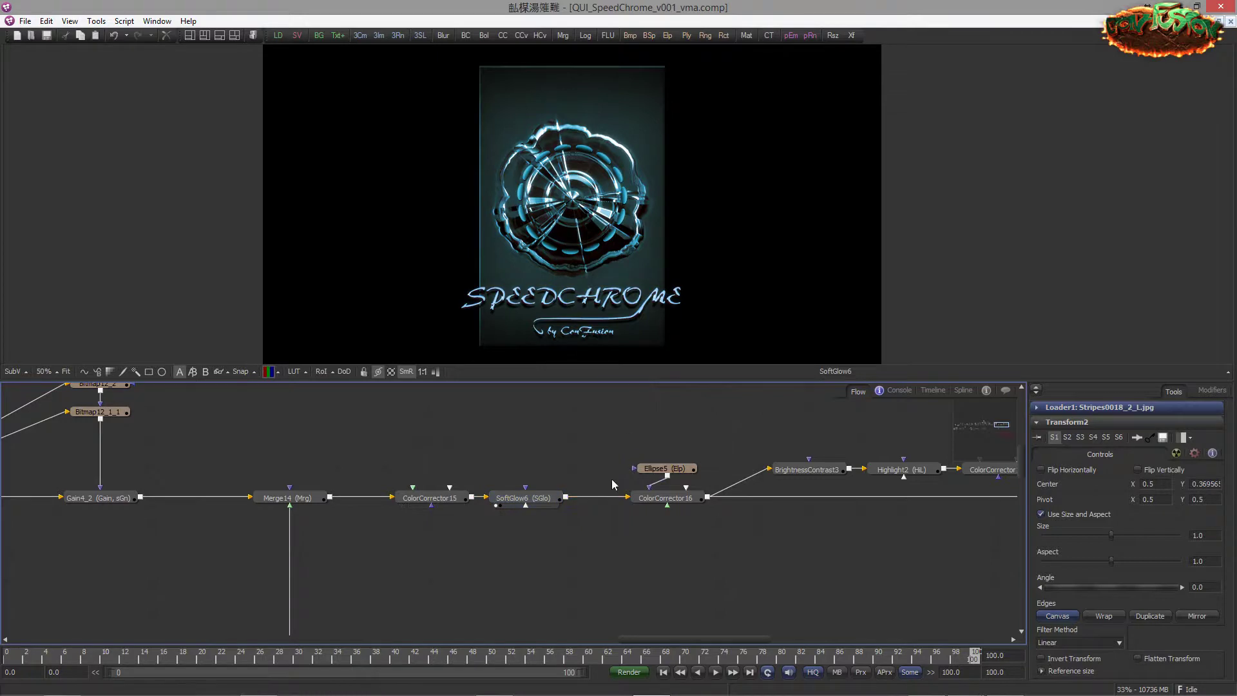
drag(613, 484, 501, 217)
Step: Show Highlight2's output in the viewer and enable its Merge Over option
drag(539, 454, 456, 454)
scroll(457, 454, up, 1)
scroll(566, 431, up, 1)
drag(566, 430, 459, 437)
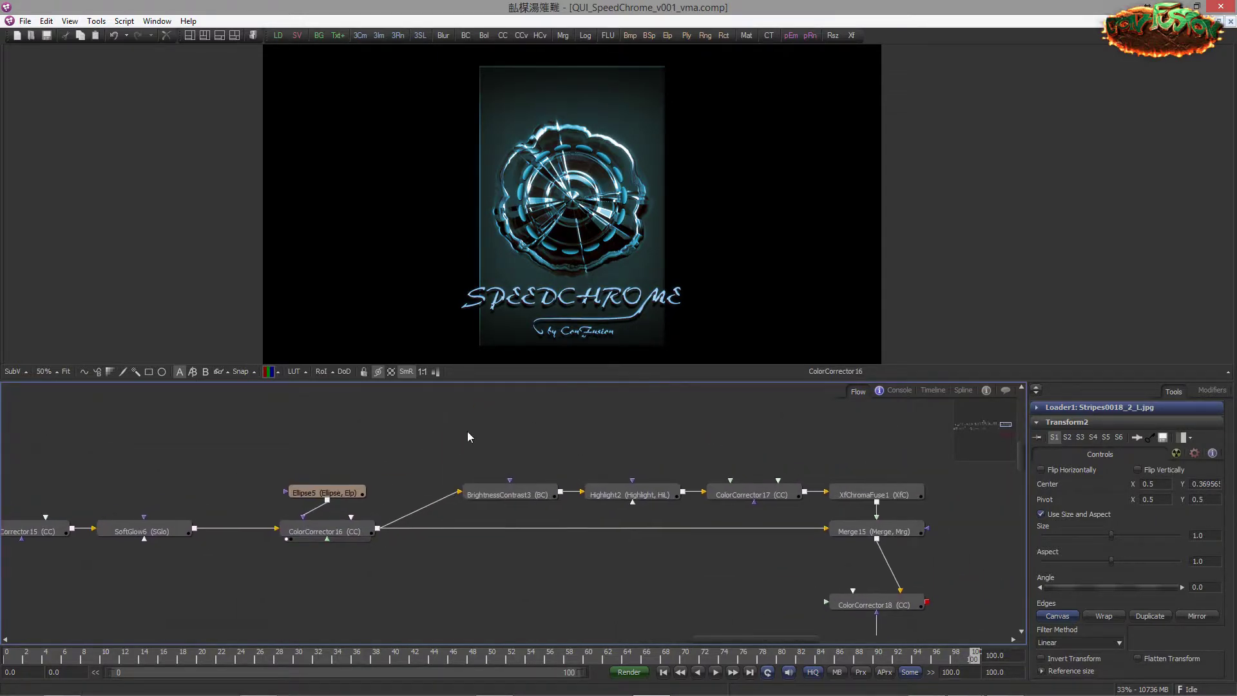
drag(601, 458, 507, 433)
drag(419, 473, 388, 468)
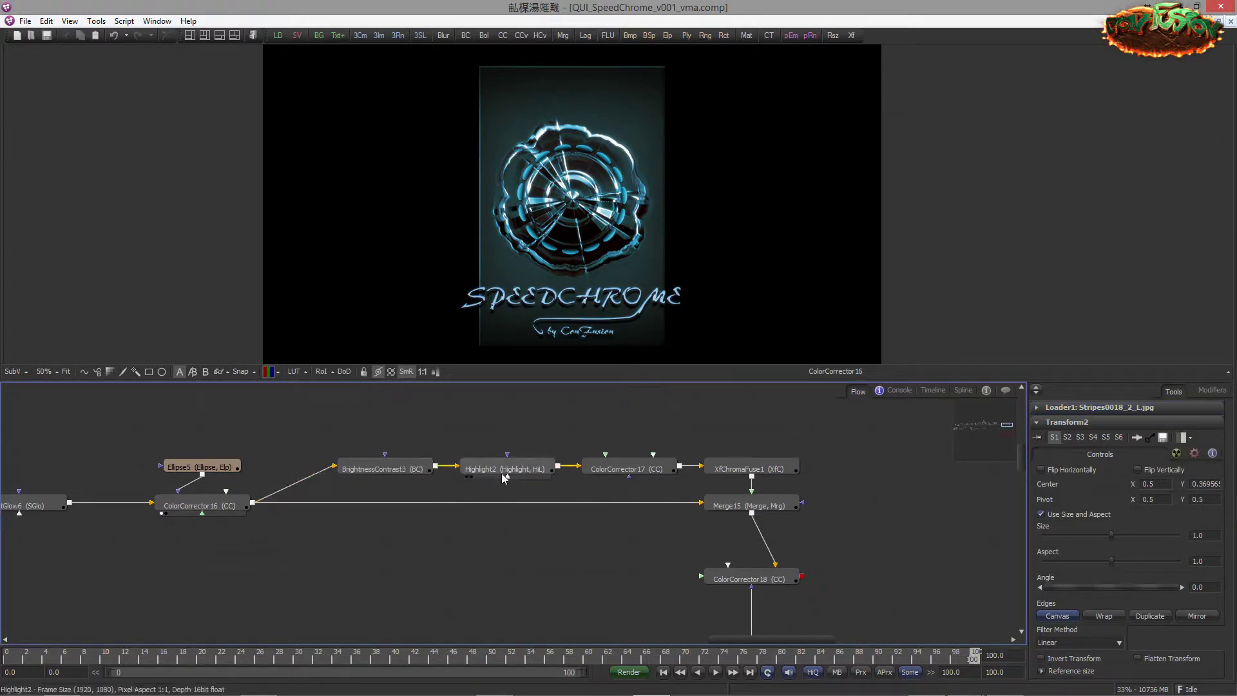
drag(480, 470, 540, 308)
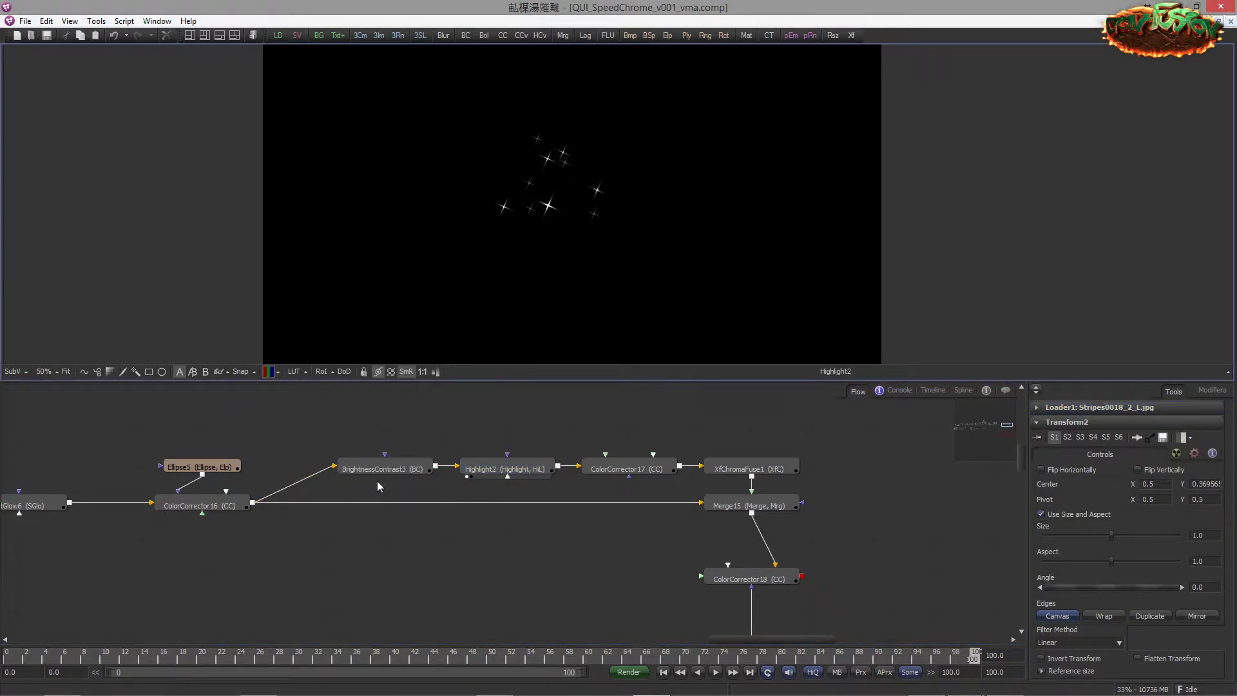
click(485, 472)
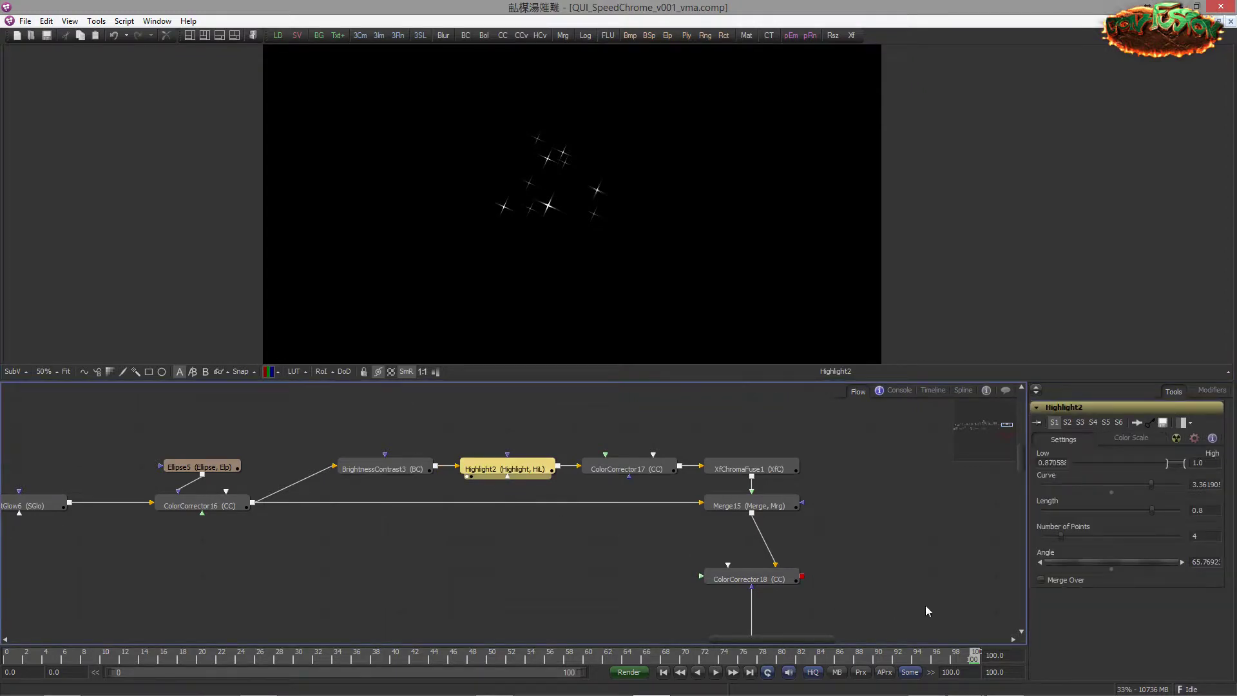
click(1049, 581)
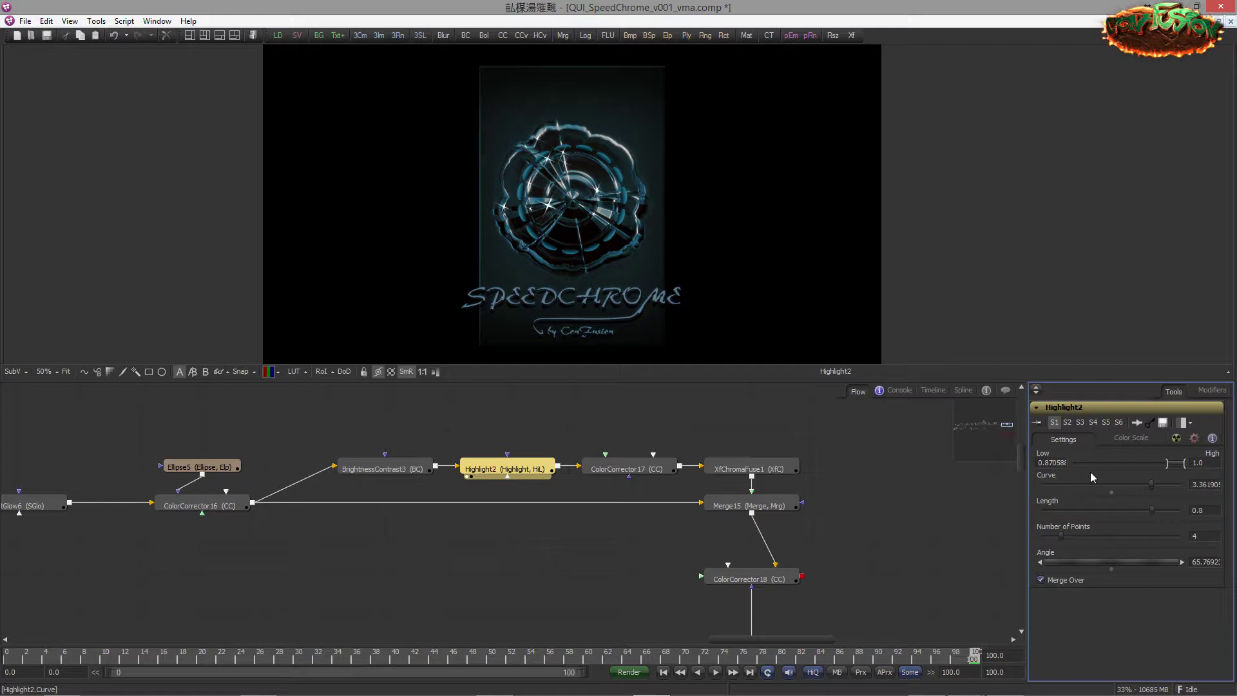
Step: Disable Highlight2's Merge Over option and view the outputs of BrightnessContrast3 and Merge15
click(1041, 580)
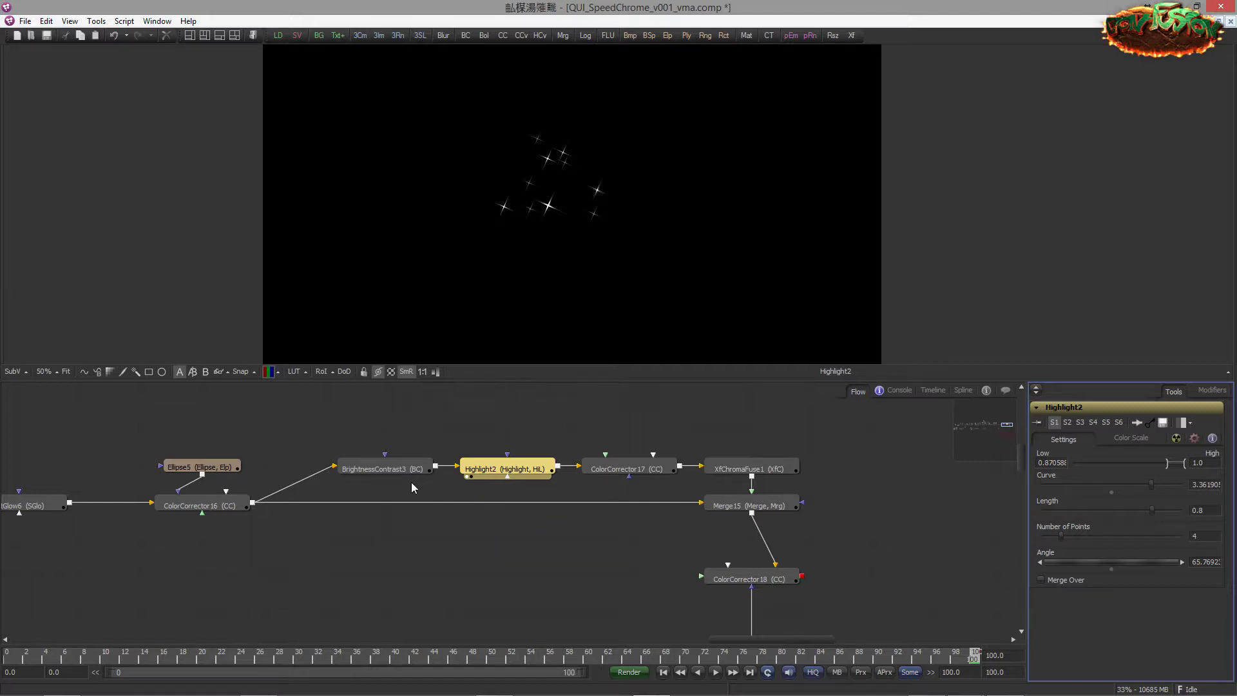
drag(377, 466, 406, 348)
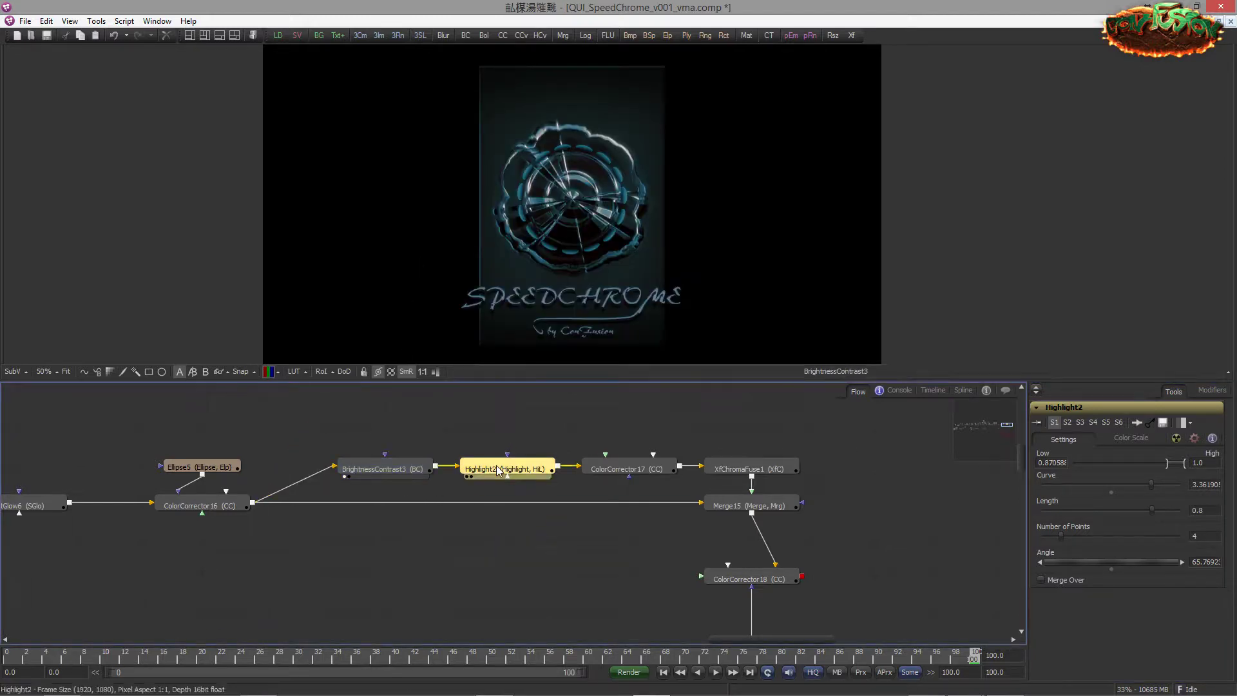
drag(711, 503, 502, 227)
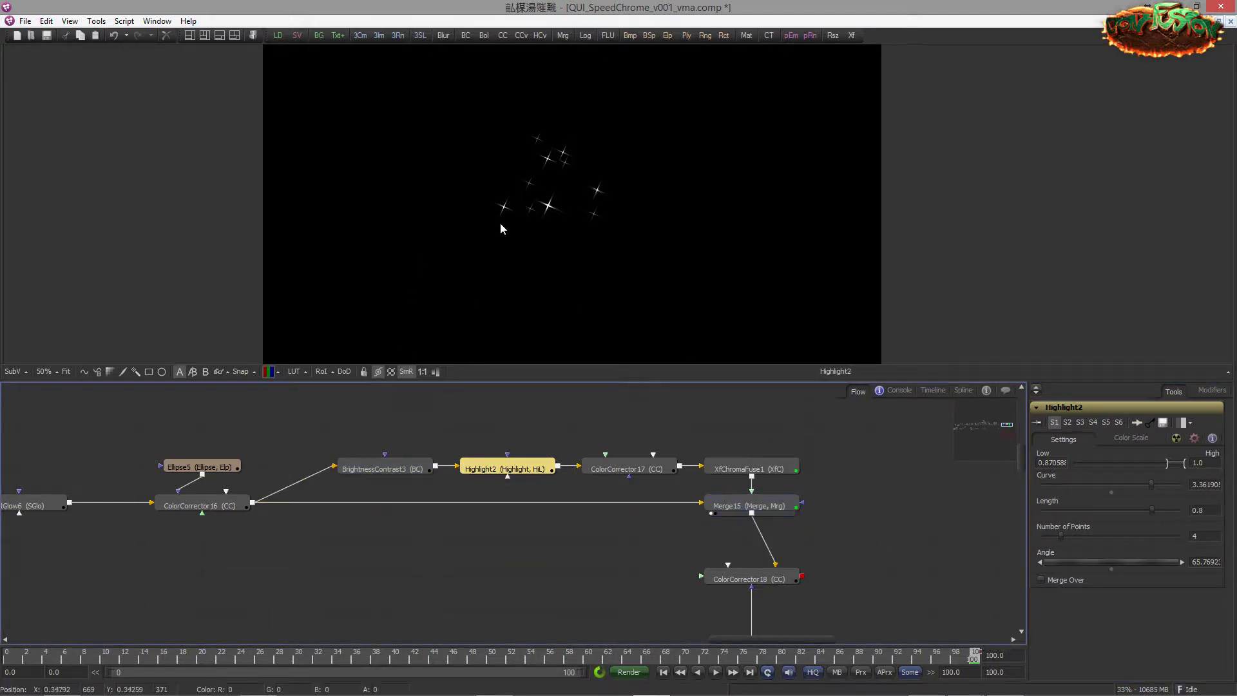
Step: Try lowering BrightnessContrast3's Gain to about 0.38 while viewing Merge15's sparkles, and undo the change
click(396, 474)
scroll(608, 224, up, 4)
drag(608, 223, 644, 266)
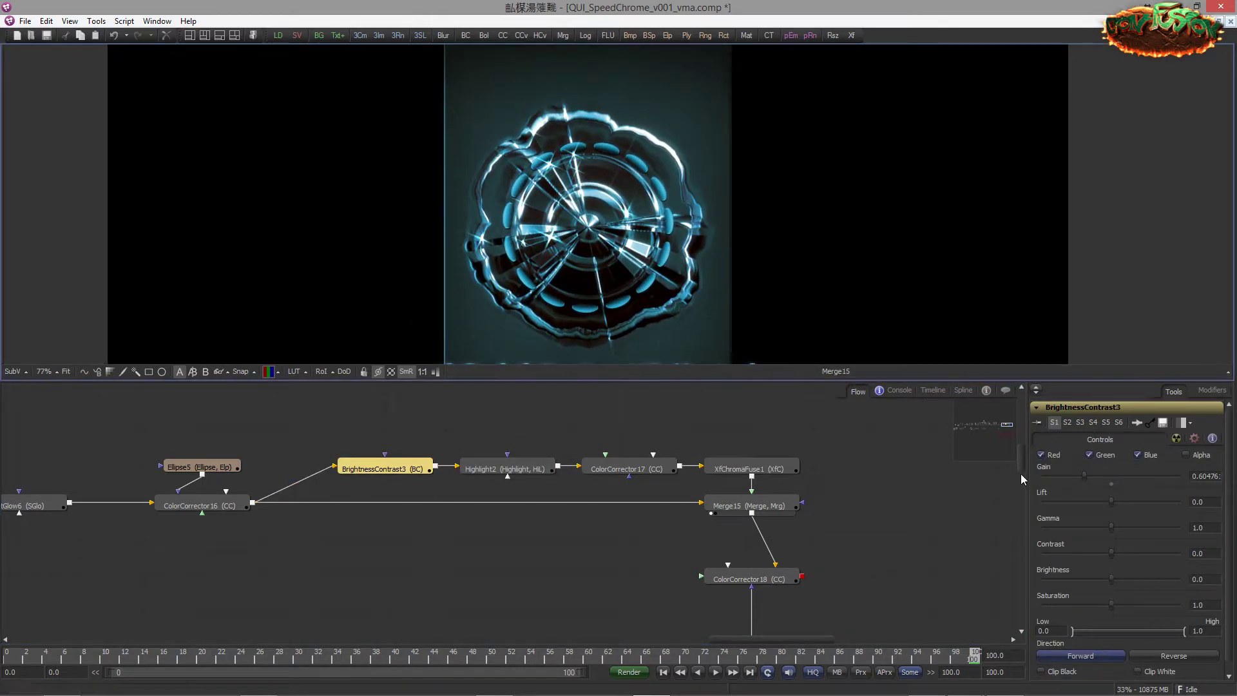
mouse_move(1085, 475)
mouse_down()
mouse_move(1104, 470)
mouse_move(1069, 475)
mouse_up()
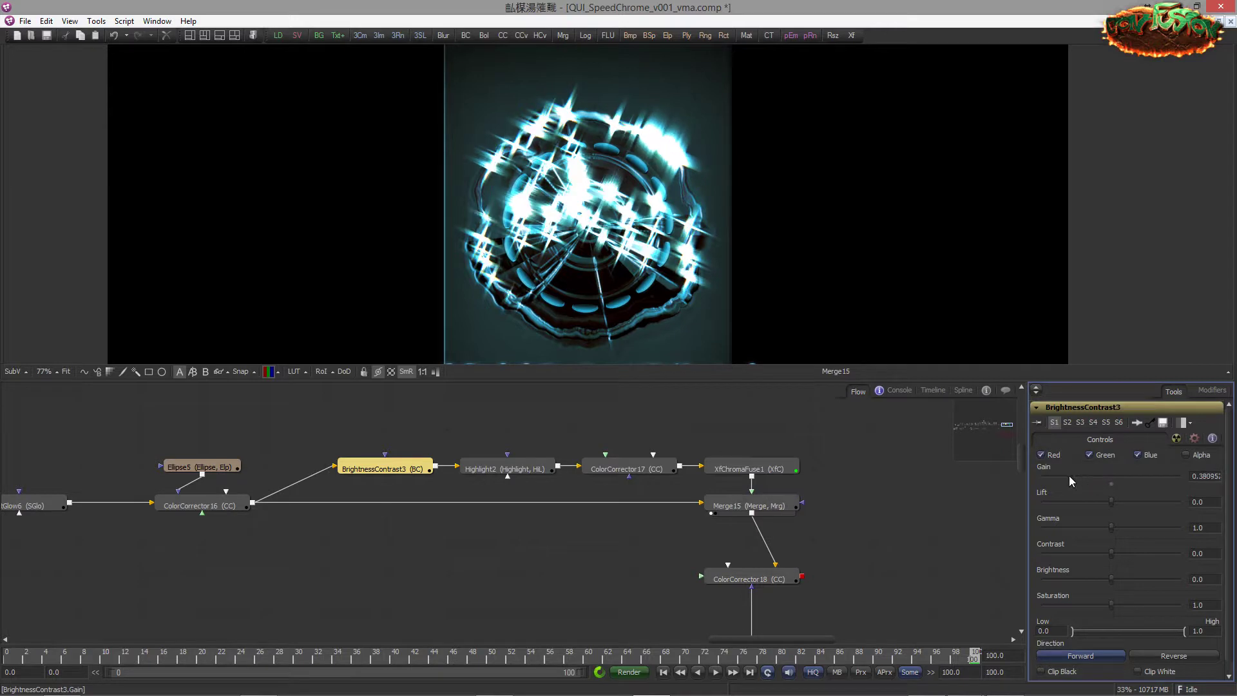
key(ctrl+z)
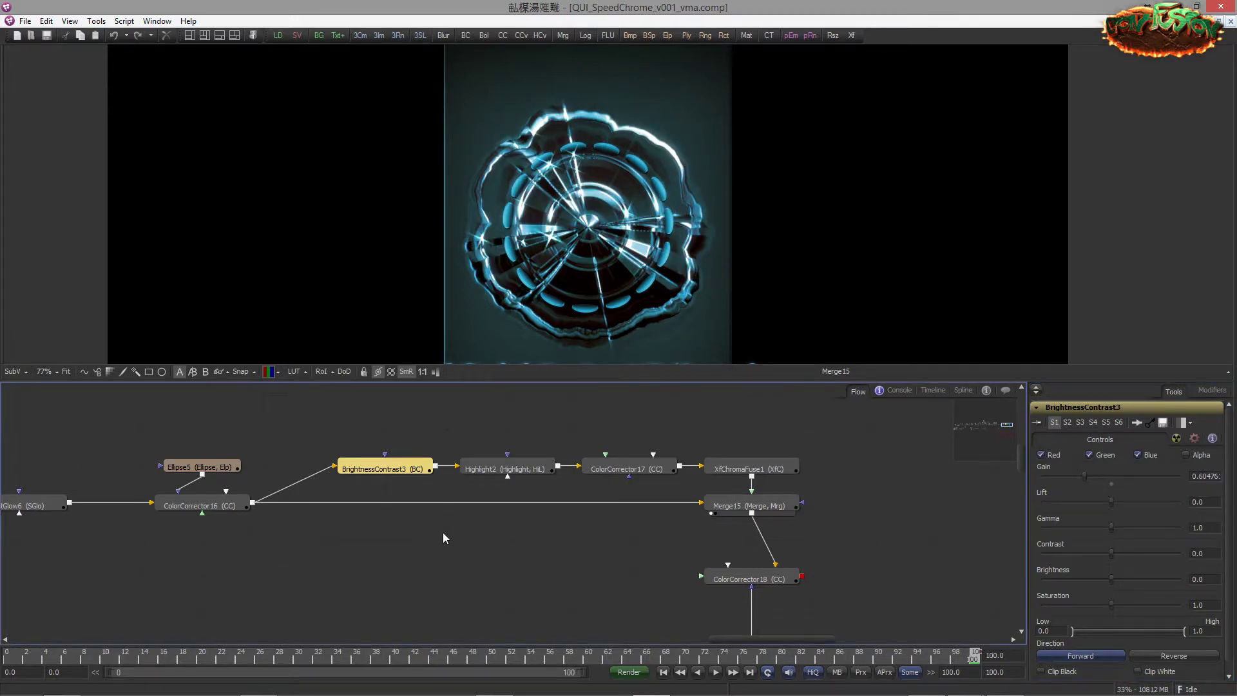
Step: Bring up the settings of Highlight2 and BrightnessContrast3, and show ColorCorrector17's output in the viewer
click(509, 468)
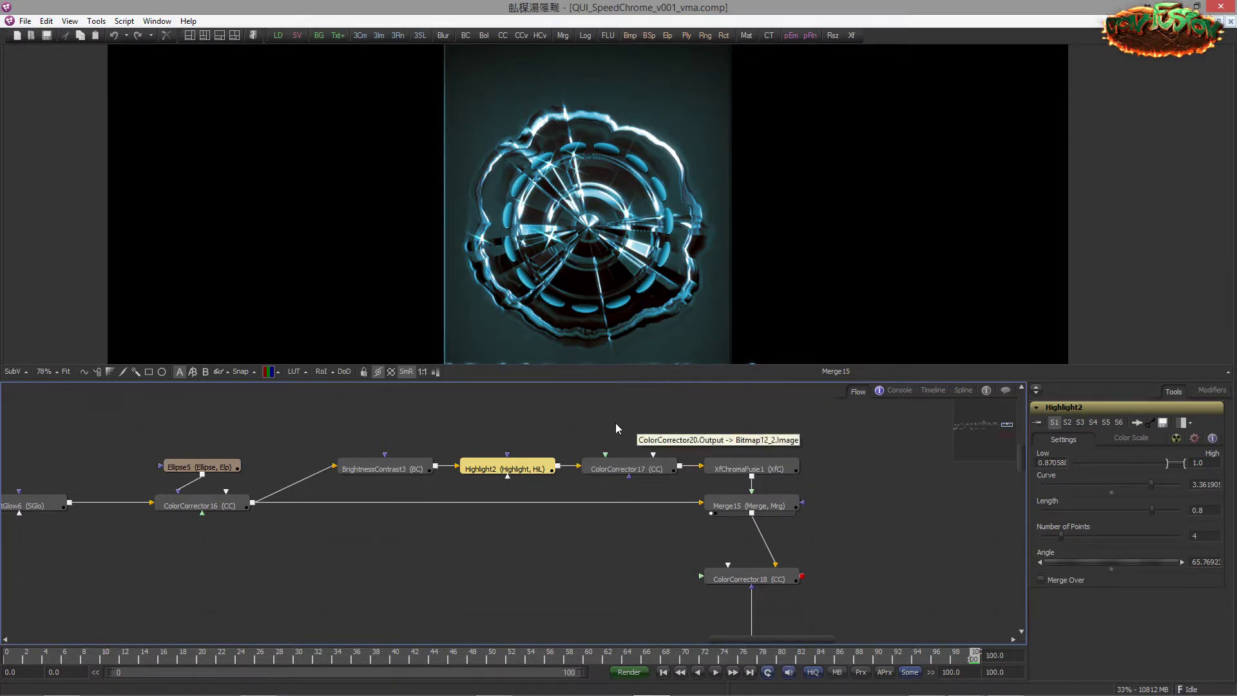
click(381, 468)
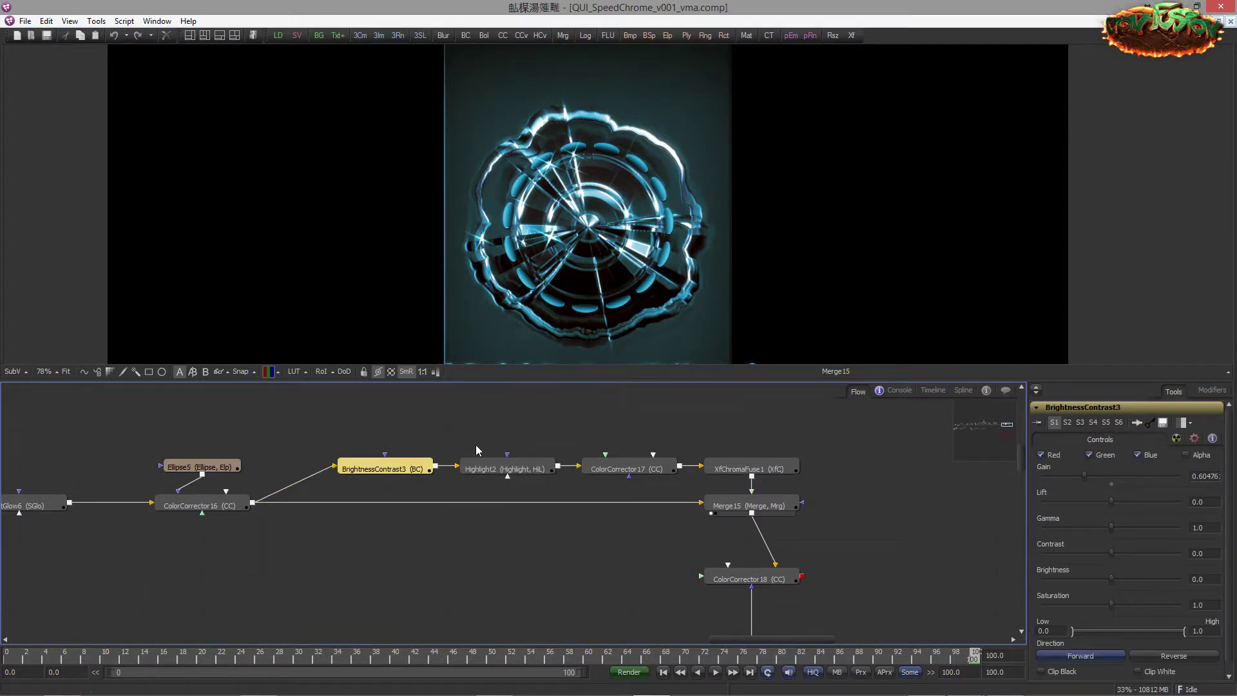
ctrl+click(628, 462)
drag(629, 456, 611, 323)
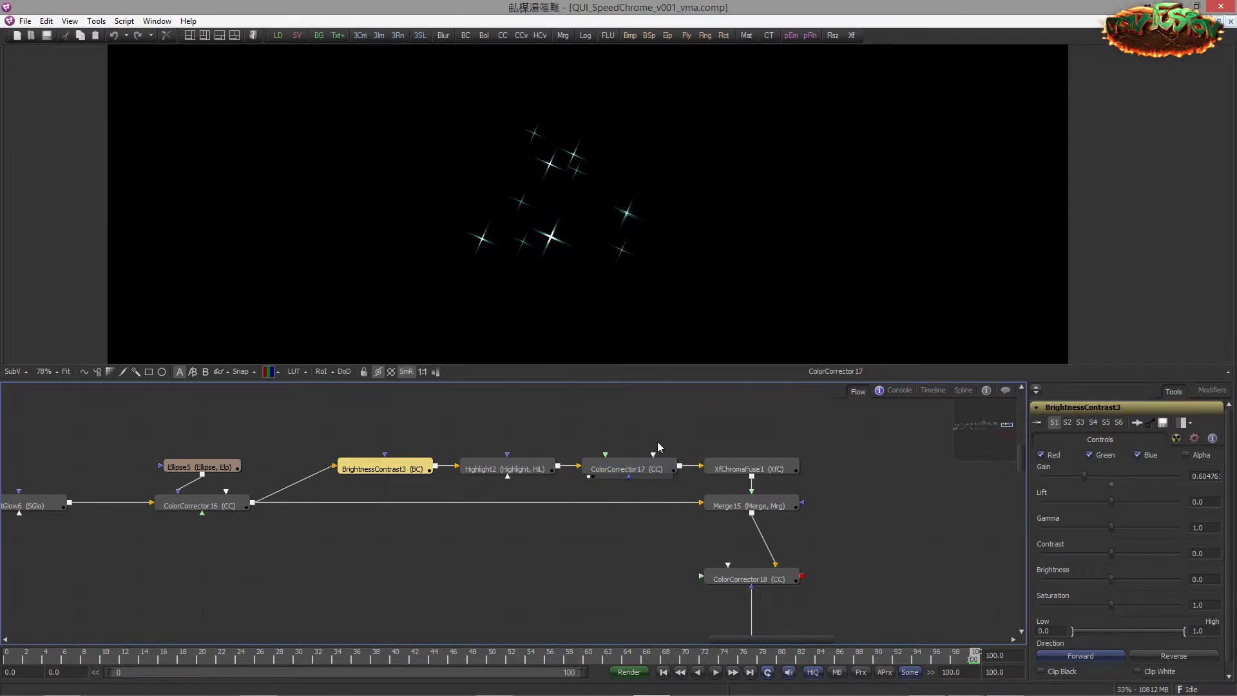
Step: Compare the outputs of XfChromaFuse1 and ColorCorrector17 close up on the star highlights
drag(730, 464, 700, 341)
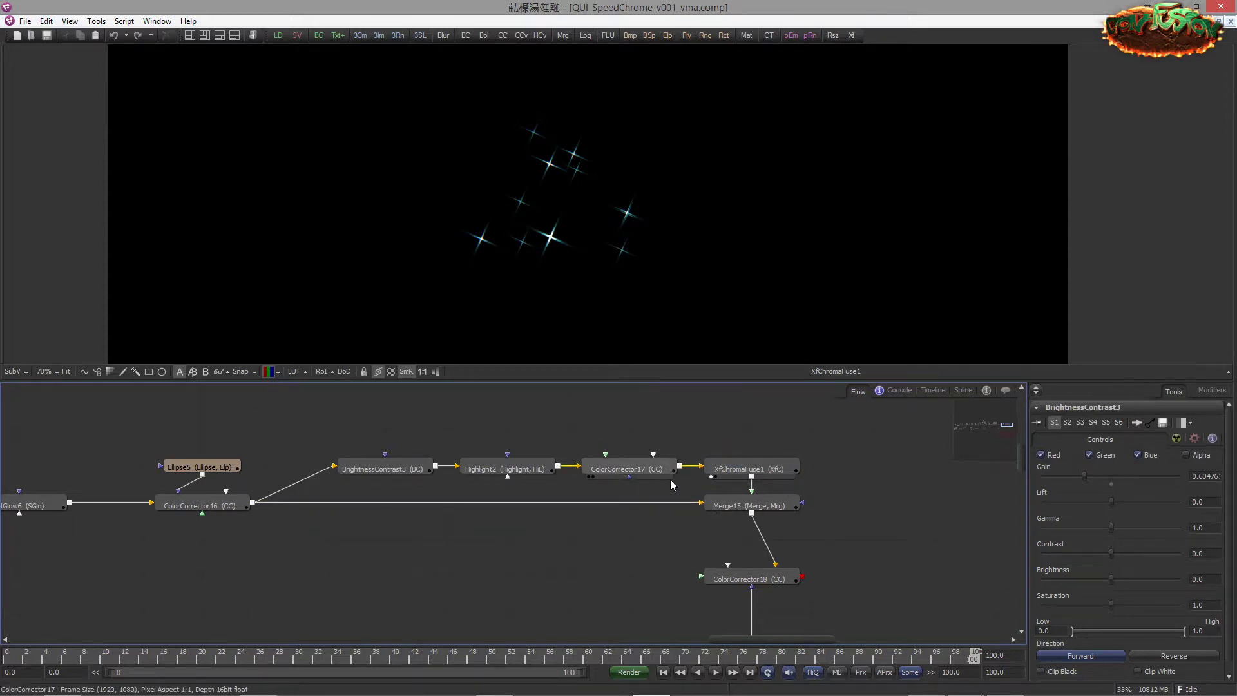
drag(671, 479, 632, 300)
scroll(672, 285, up, 5)
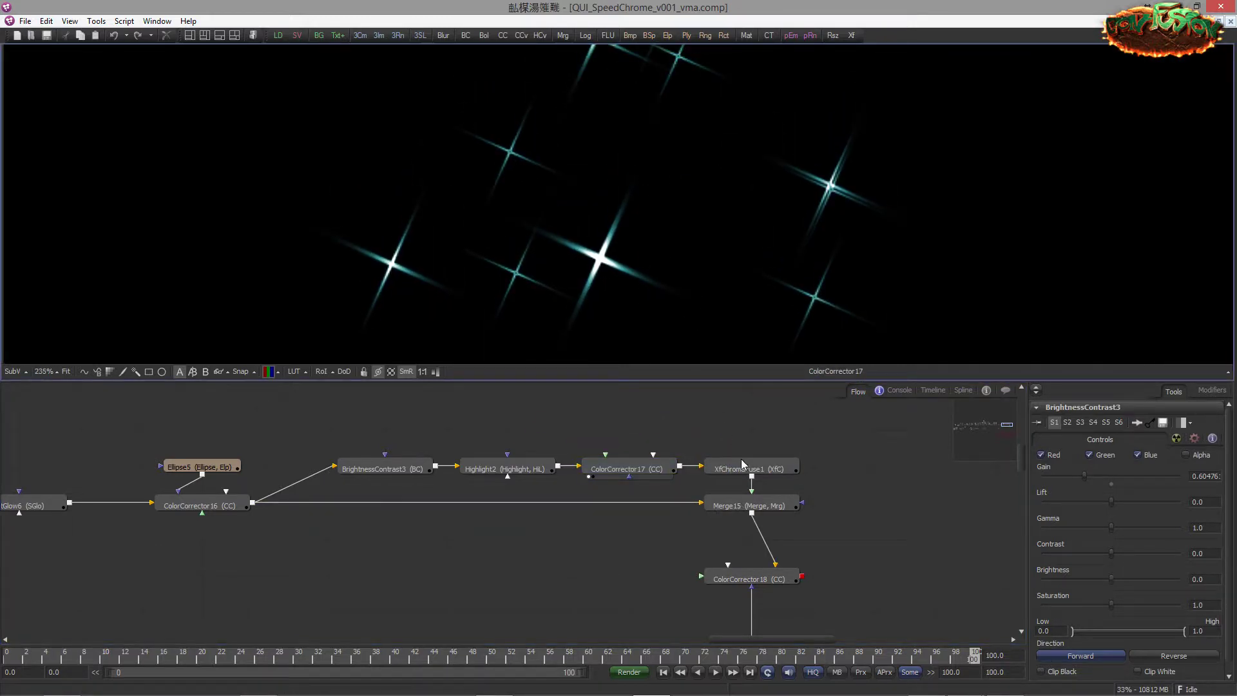
drag(741, 459, 683, 284)
scroll(609, 268, up, 2)
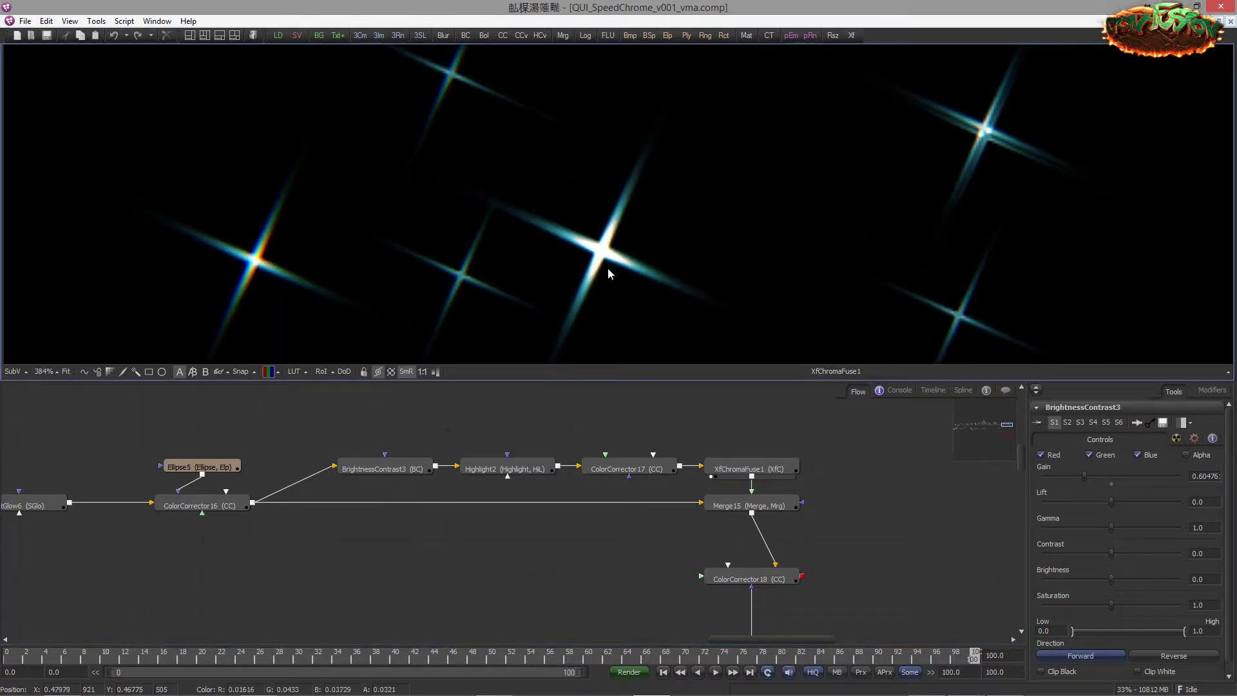
scroll(464, 225, down, 2)
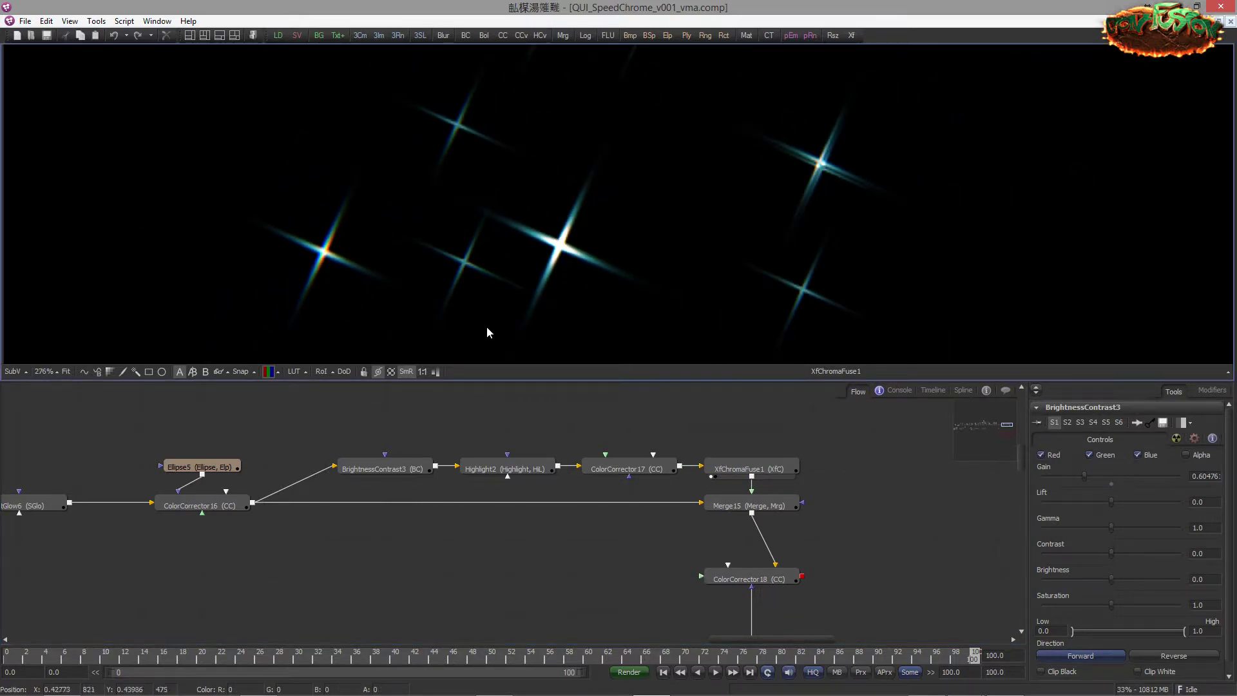
Step: Show Merge15's output in the viewer and examine the emblem together with the SPEEDCHROME lettering
click(712, 513)
scroll(553, 284, down, 6)
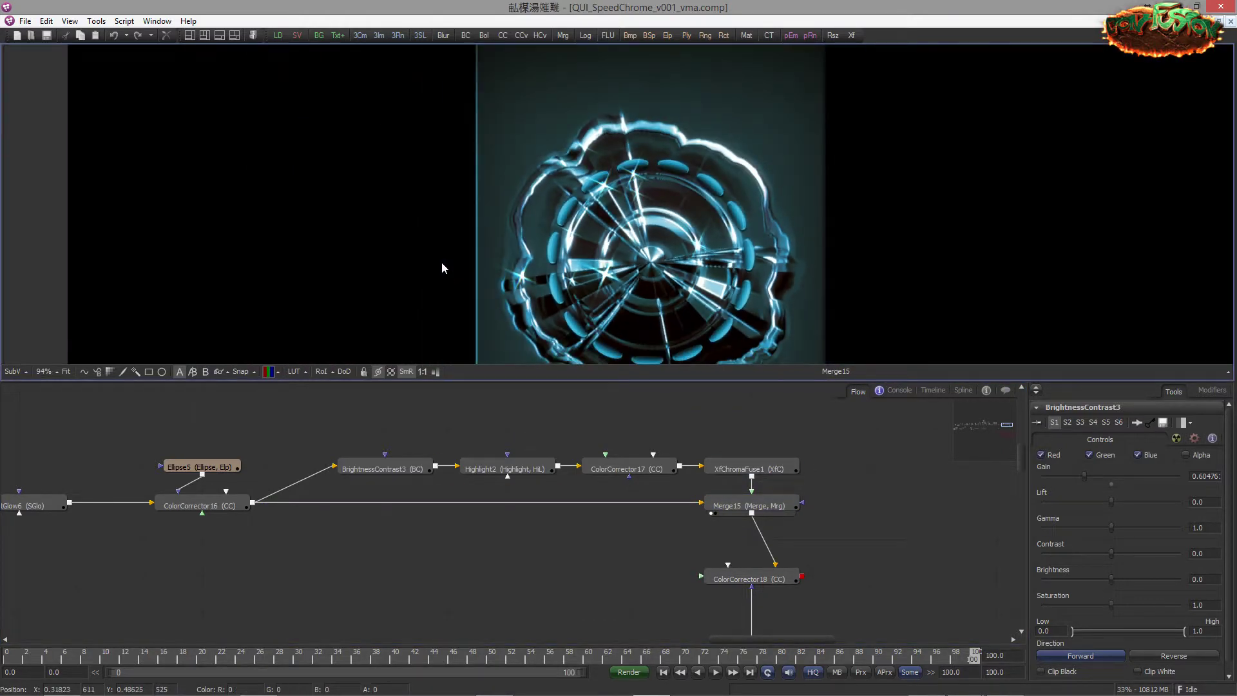
drag(245, 184, 224, 144)
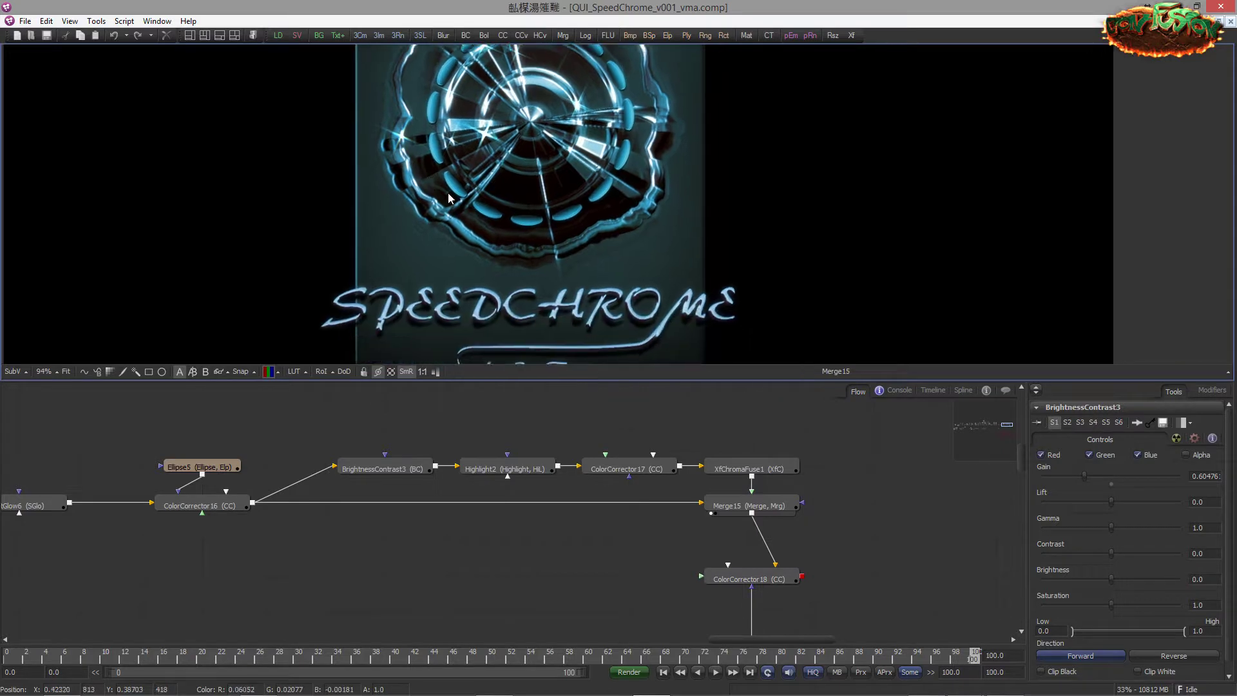
scroll(388, 171, down, 3)
scroll(519, 201, up, 2)
drag(519, 198, 516, 120)
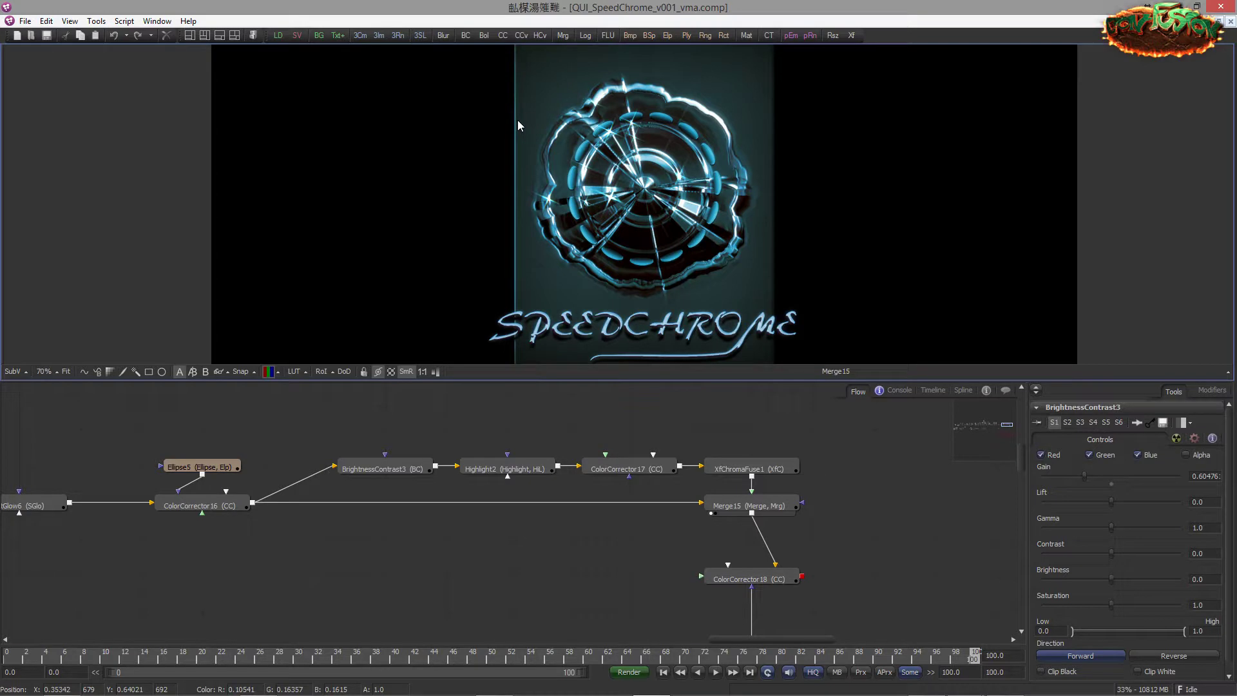
Step: Trace the node tree back to its start, around Merge5, CreateBumpMap1, ColorSpace1 and ChannelBooleans3
drag(303, 452, 751, 464)
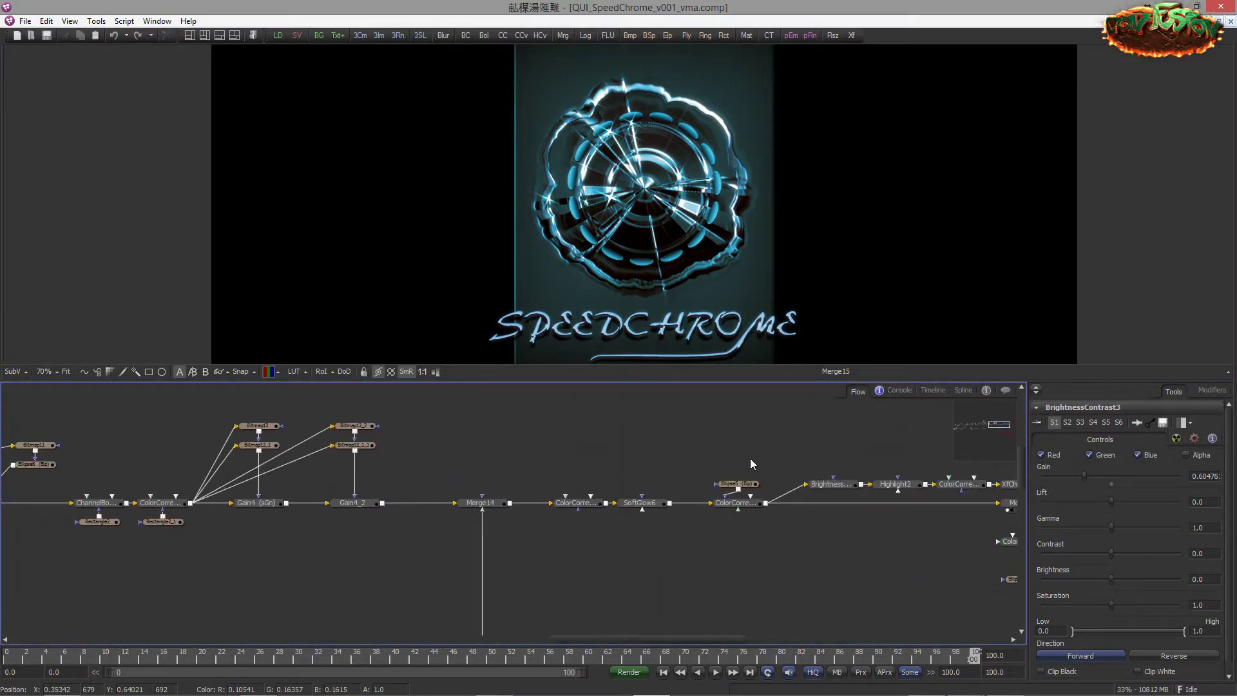
drag(387, 462, 784, 483)
drag(457, 493, 782, 530)
drag(462, 517, 750, 511)
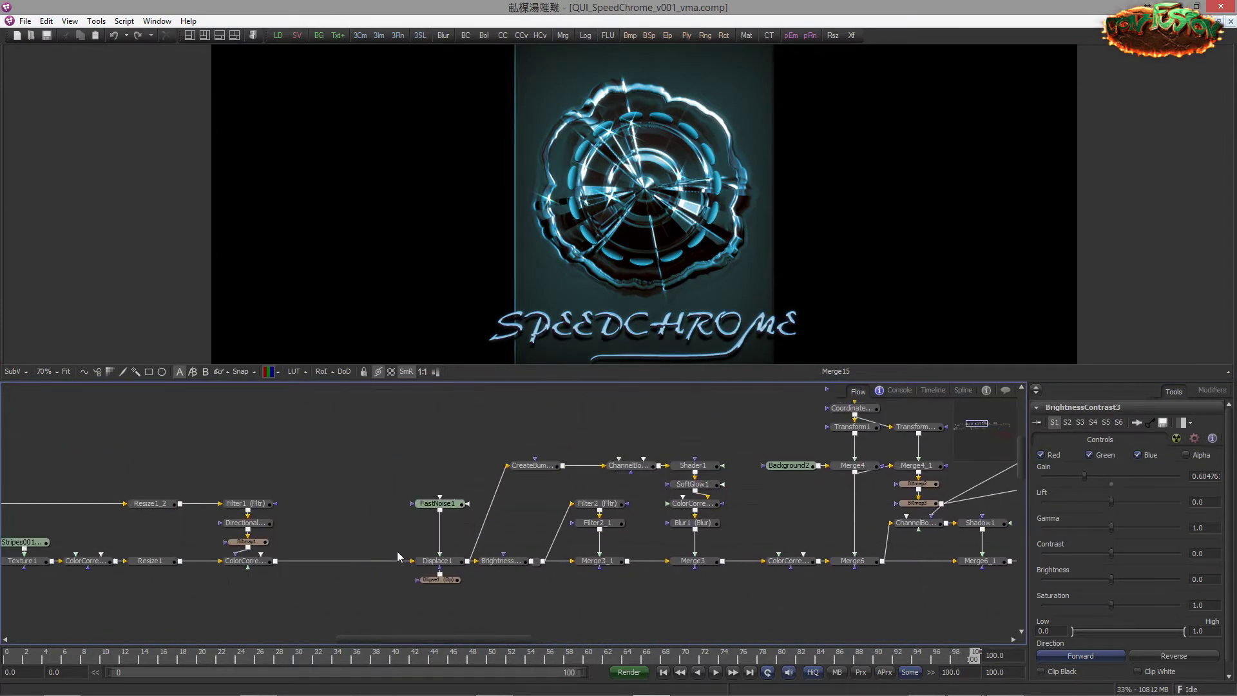
drag(438, 484, 814, 484)
drag(153, 510, 569, 503)
drag(487, 499, 409, 456)
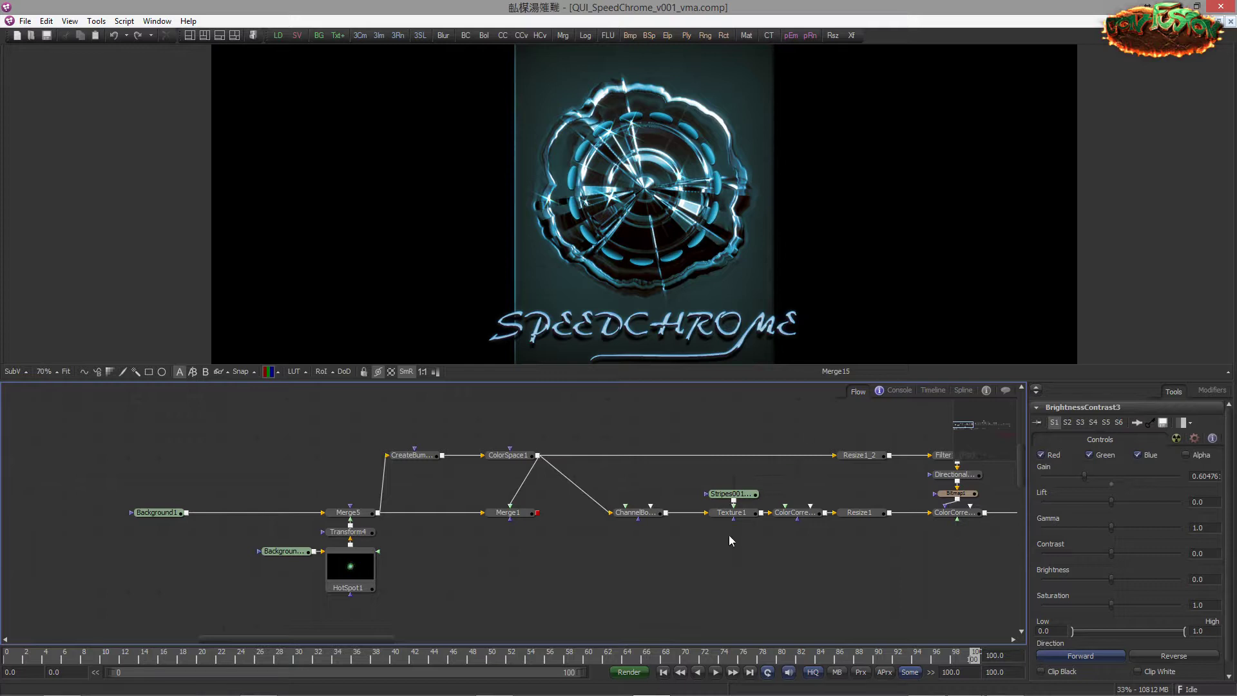
scroll(729, 535, up, 2)
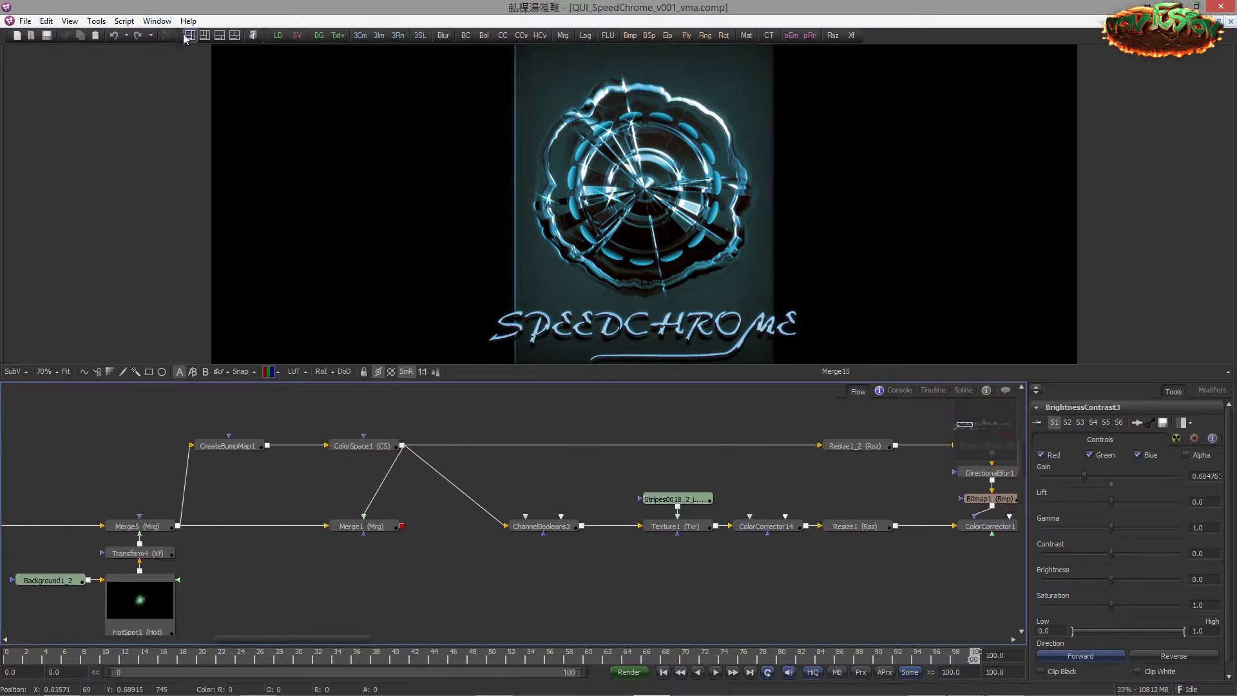
Step: Switch to the QUI_SpeedVarious_v001_vma.comp composition and examine the gold AlphaMultiply2 result from the edges to the centre
click(157, 20)
click(131, 205)
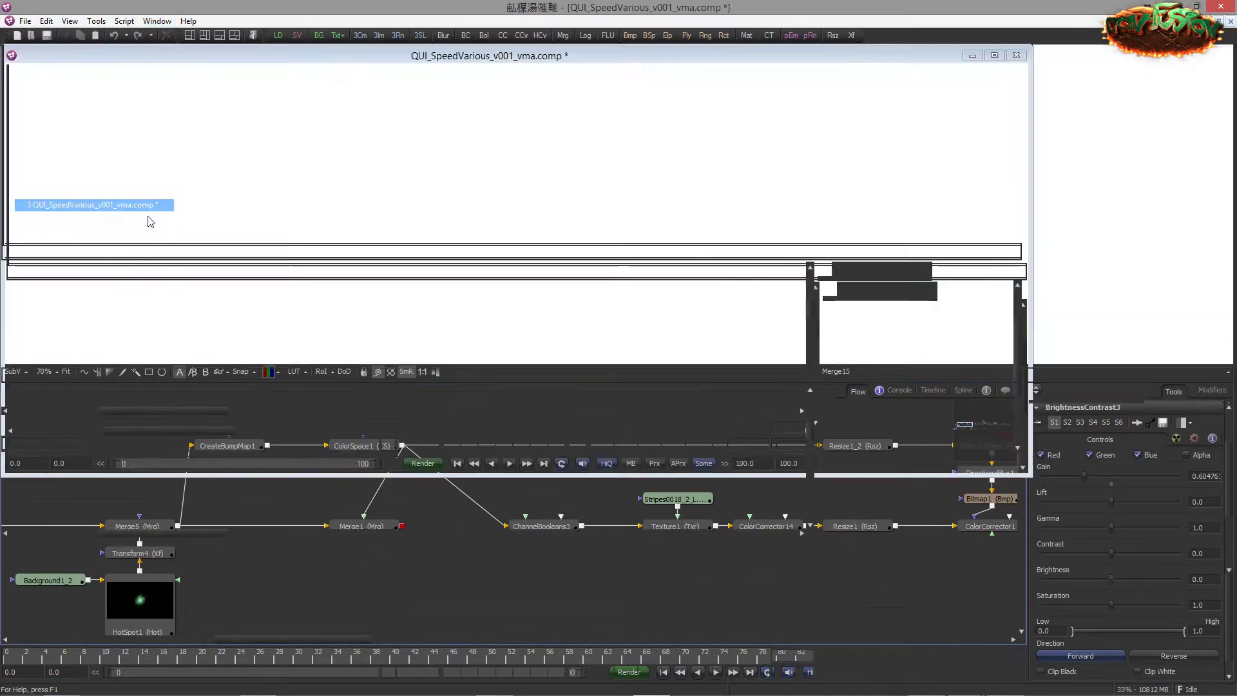
drag(594, 261, 729, 291)
drag(506, 295, 633, 292)
scroll(499, 124, up, 5)
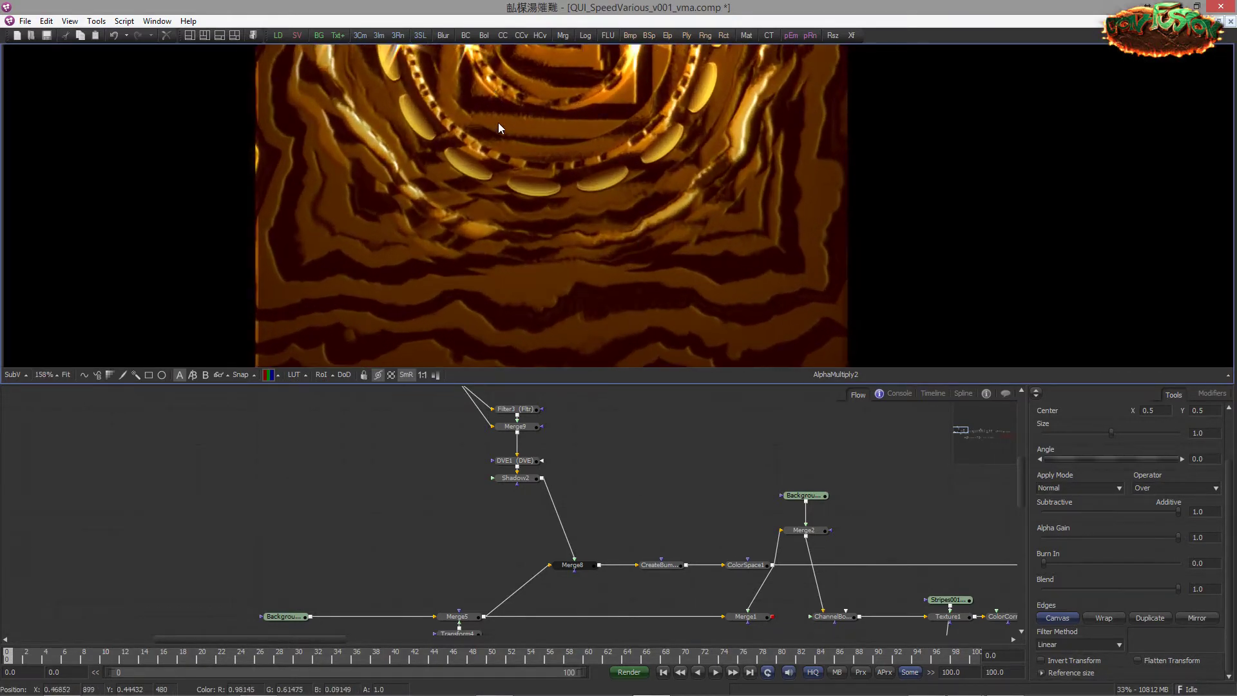
scroll(602, 331, up, 2)
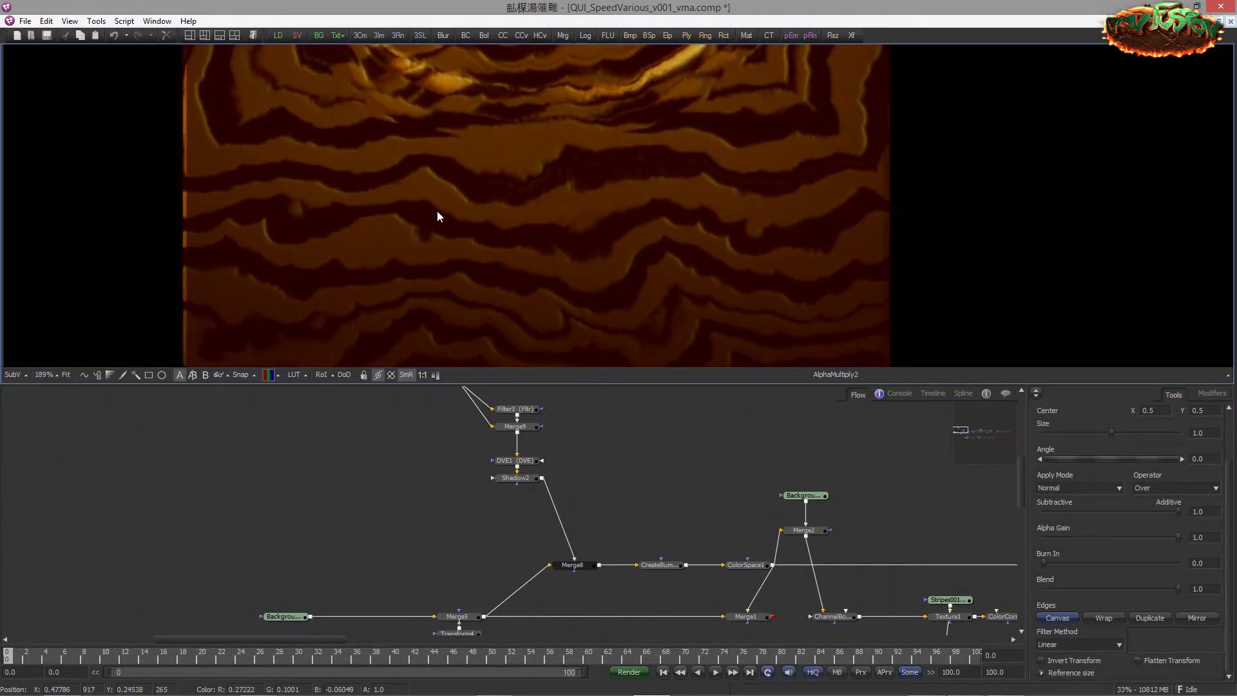
scroll(527, 280, down, 3)
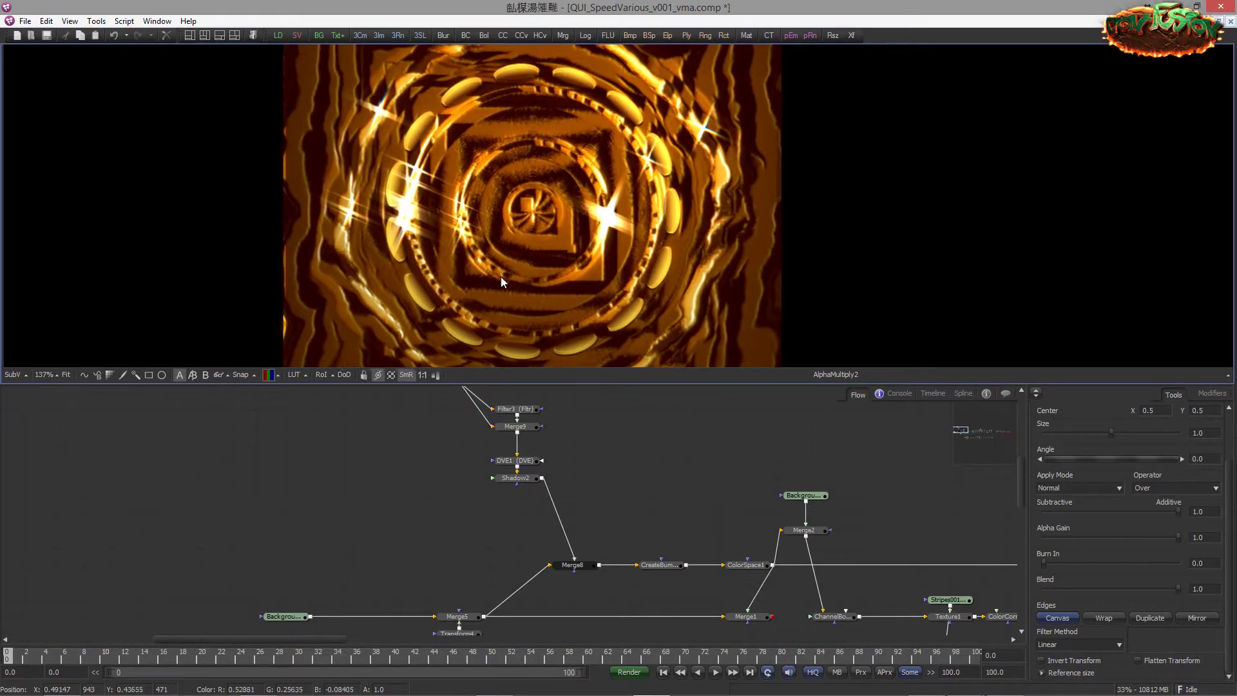
scroll(509, 213, down, 1)
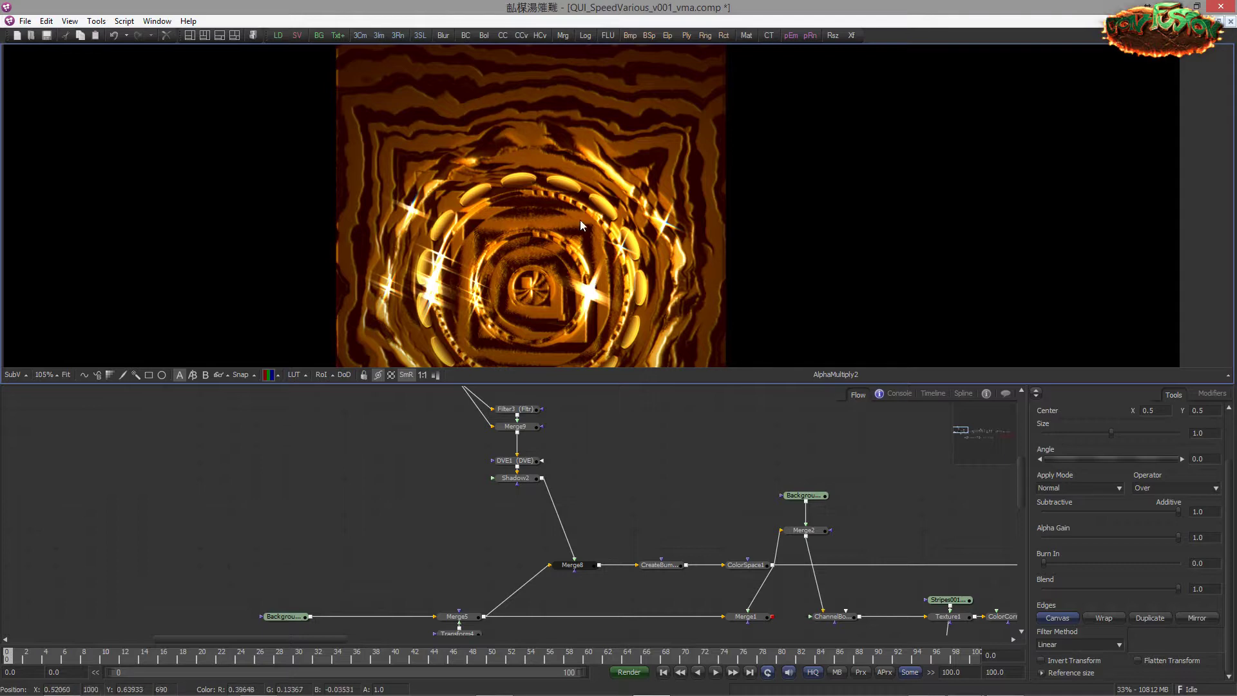
drag(537, 217, 557, 127)
Step: Find the Background3 and Merge2 branch beside the bump map nodes and show ColorSpace1's output in the viewer
drag(644, 493, 516, 414)
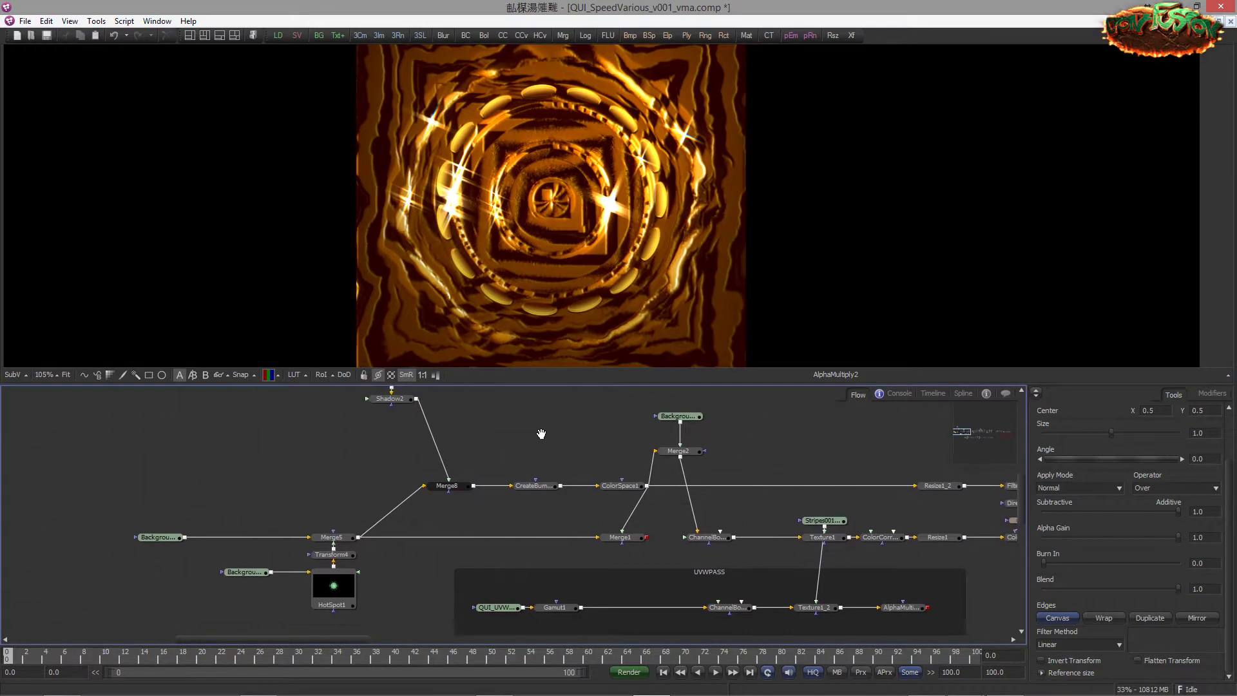
drag(592, 459, 560, 506)
scroll(617, 470, up, 1)
scroll(574, 506, up, 1)
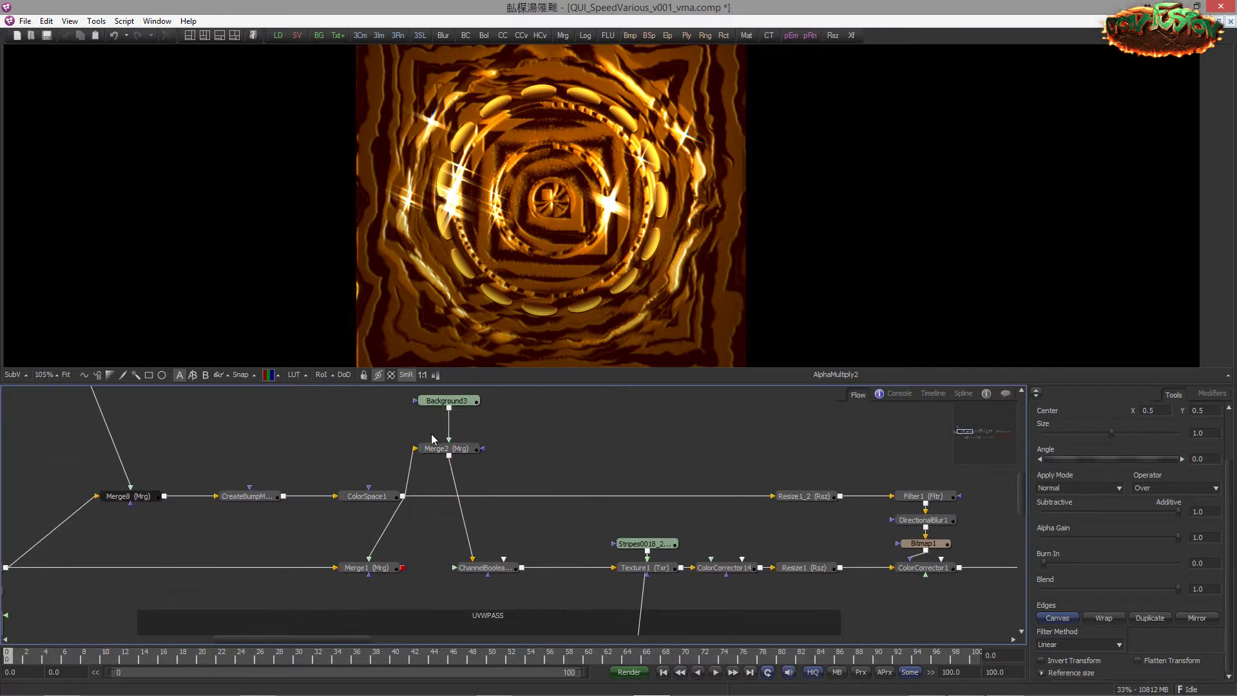
drag(431, 439, 541, 455)
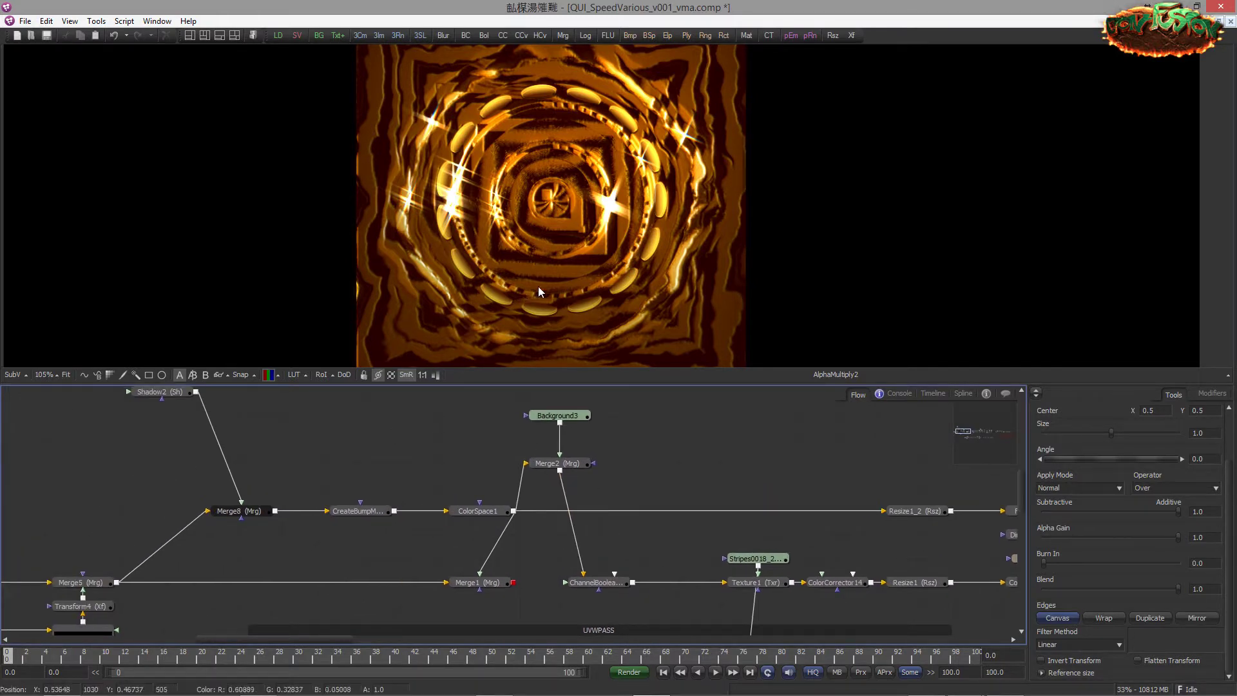
drag(489, 512, 453, 289)
scroll(407, 281, down, 4)
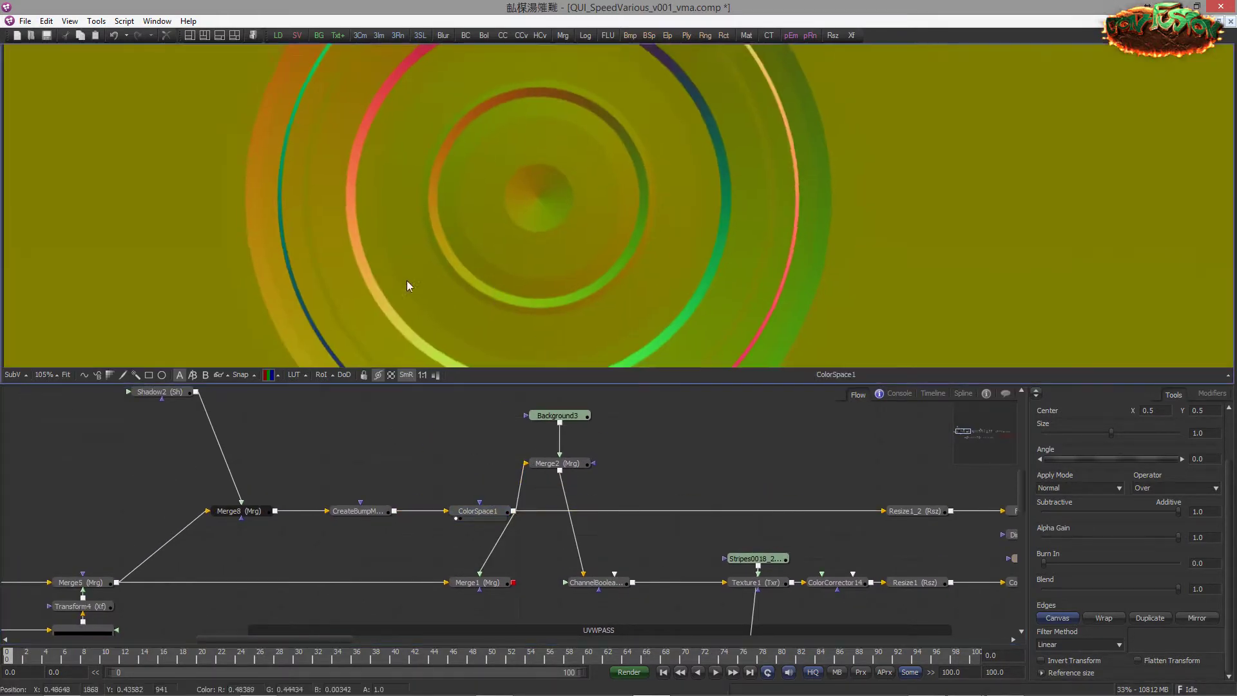
Step: View Background3's gradient, then bring up Merge2's settings and compare its output with ColorSpace1's
drag(558, 415, 573, 226)
scroll(574, 226, down, 4)
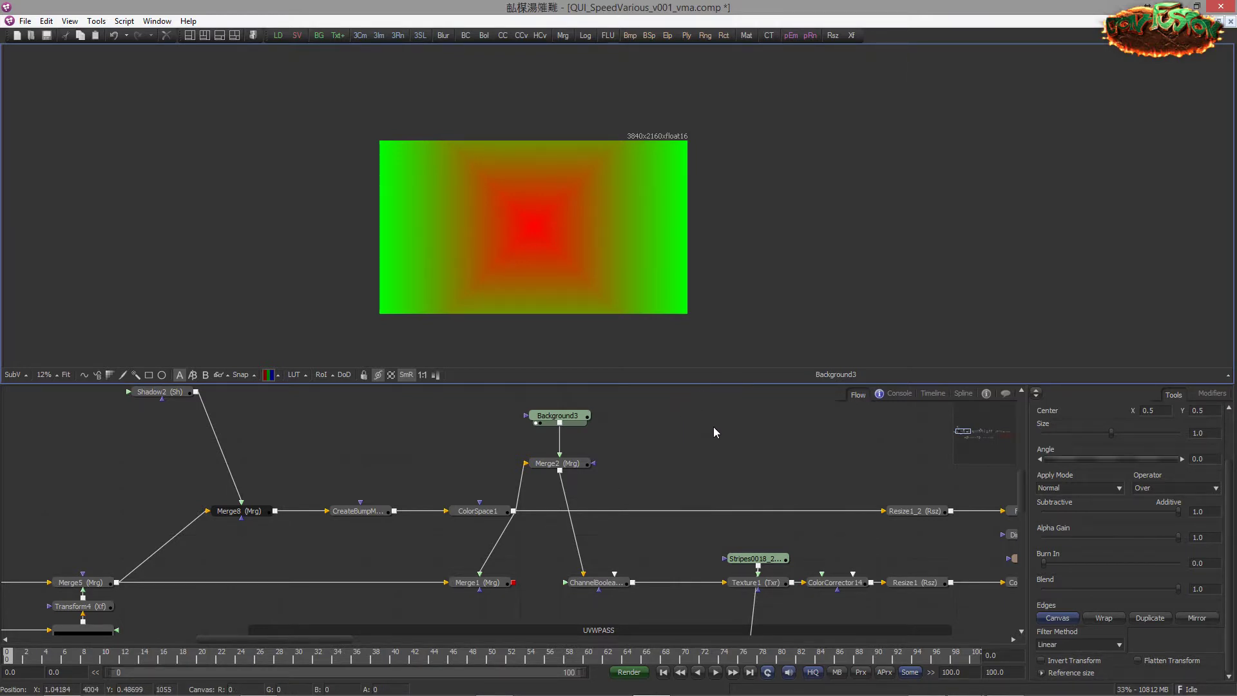
click(558, 463)
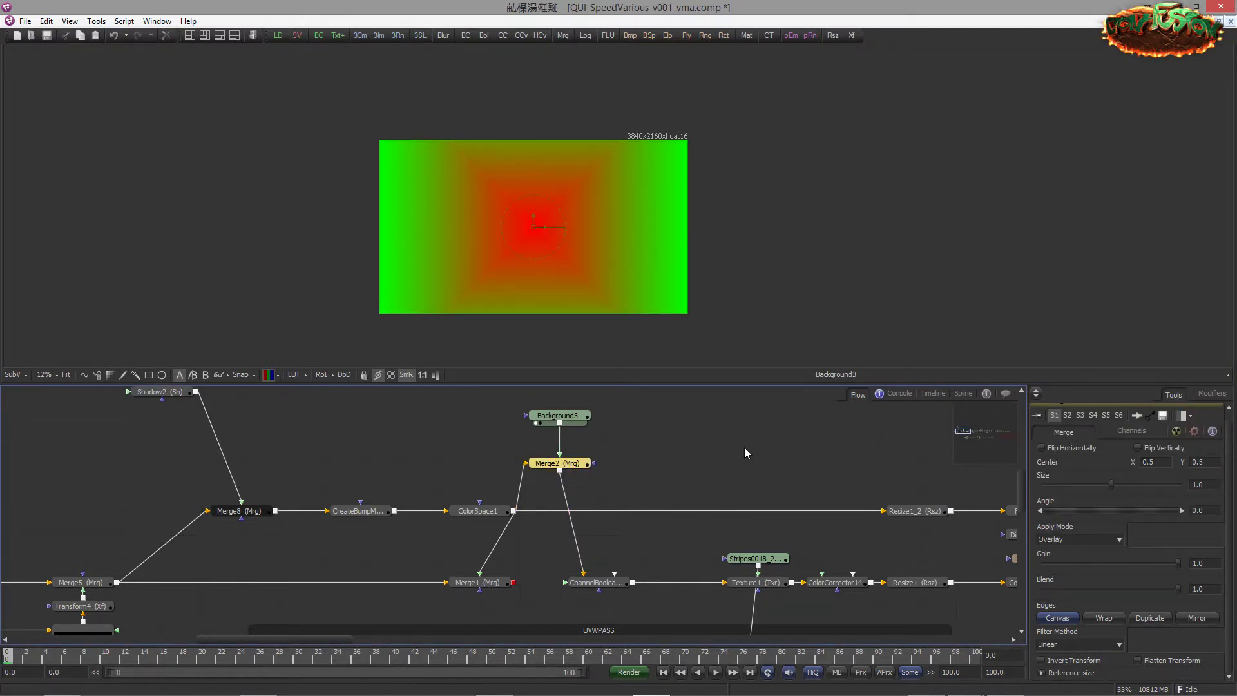
click(457, 518)
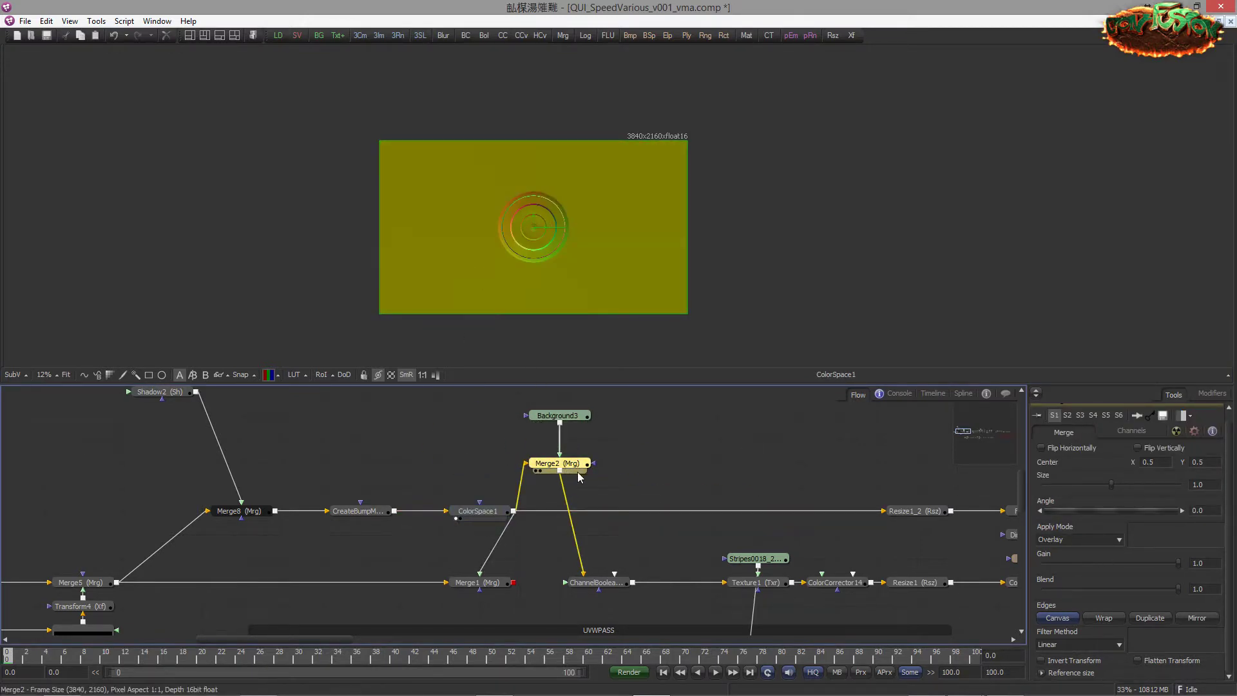
click(535, 471)
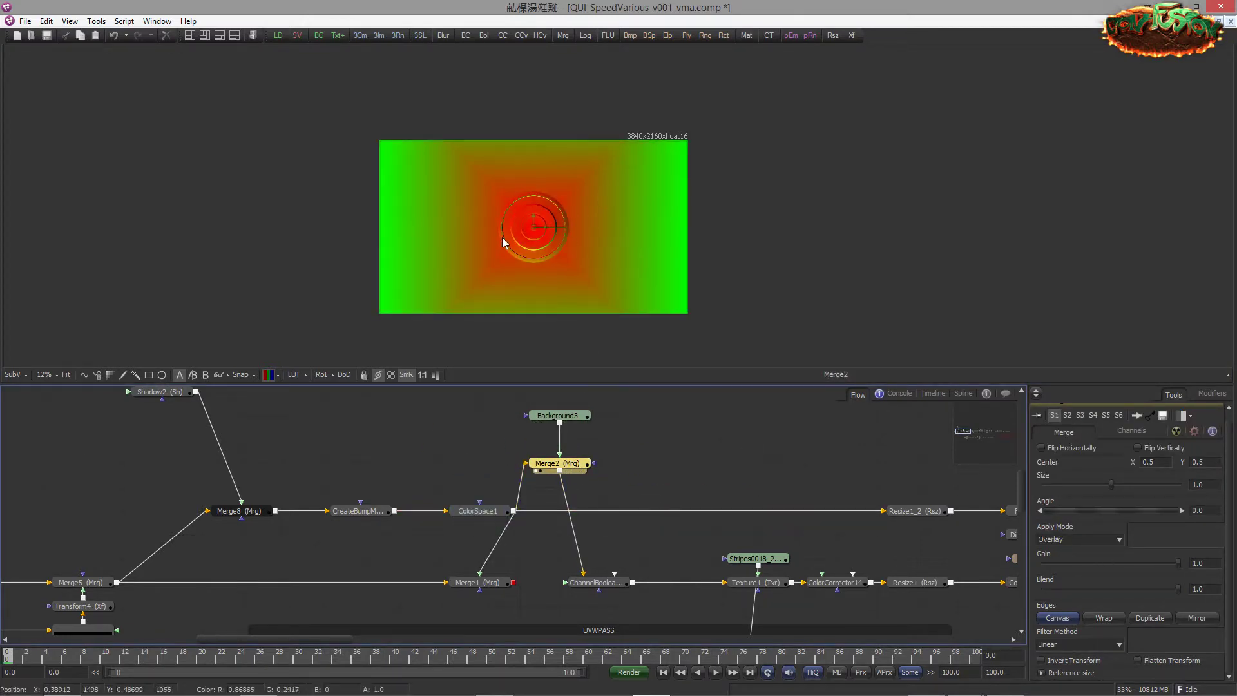
Step: Show Texture1's output, with the stripes texture mapped through the merged gradient, in the viewer
drag(658, 552, 537, 484)
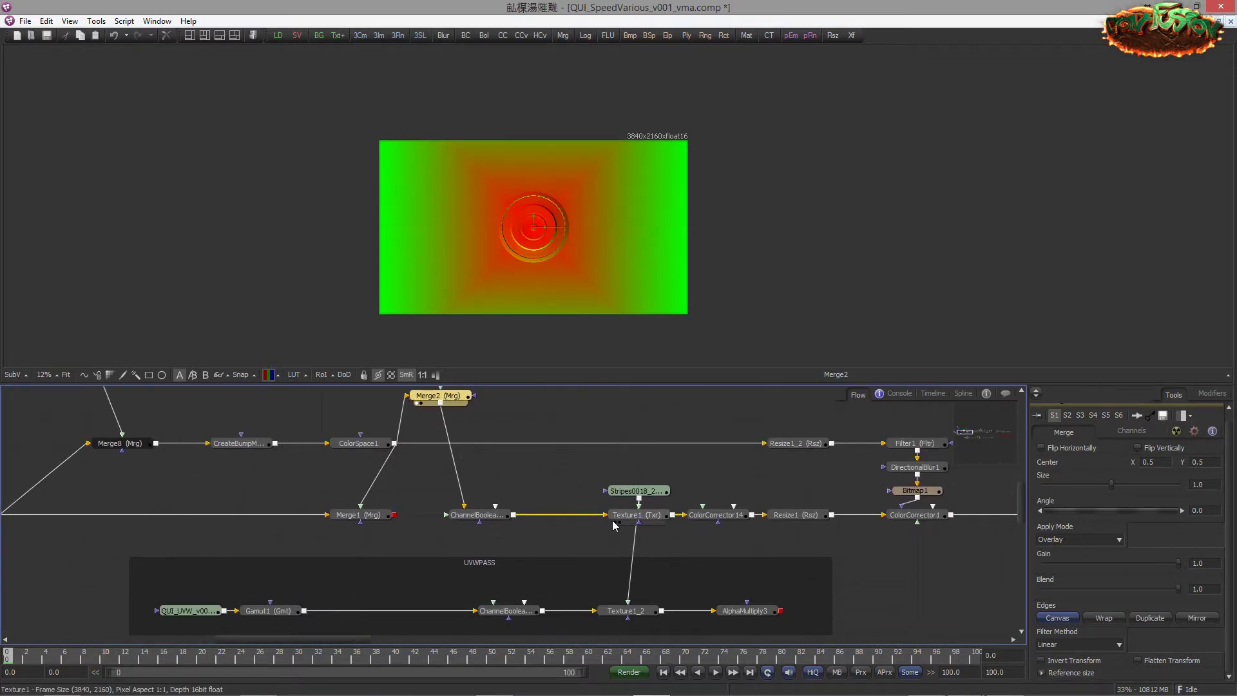
drag(622, 520, 554, 264)
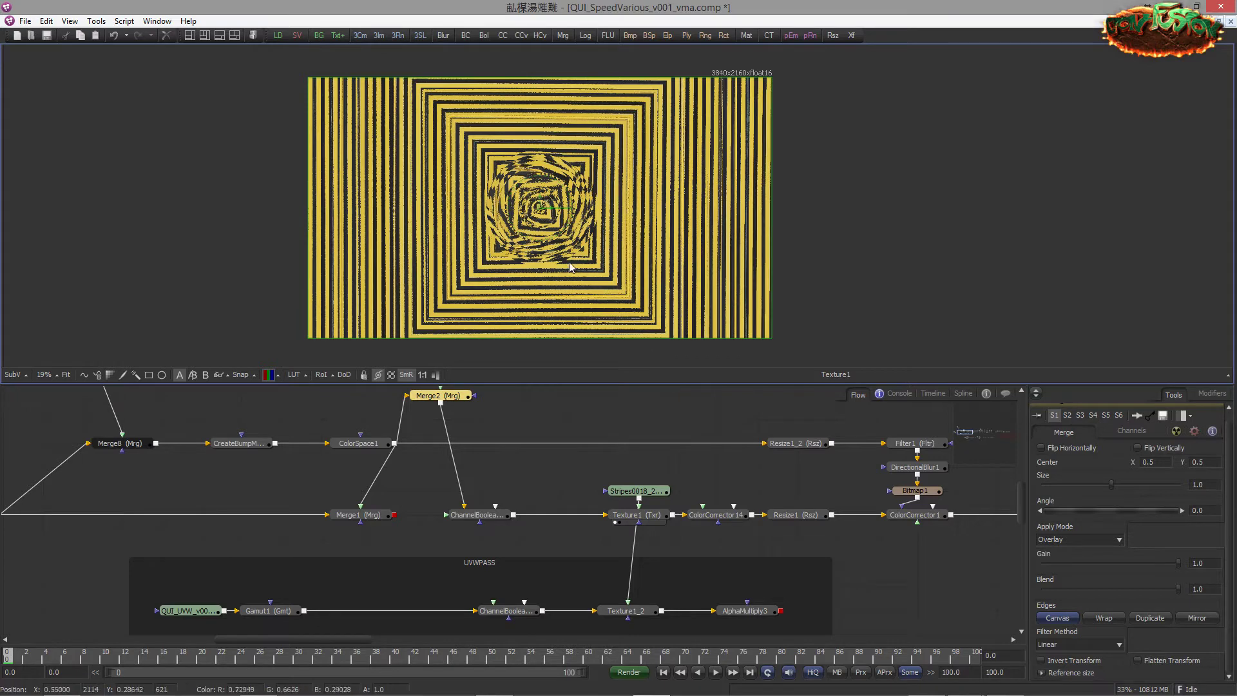
Step: Try the Cross, Angle and Reflect gradient types on Background3 and settle on Radial, comparing how each one shapes Texture1's stripes
scroll(599, 206, up, 1)
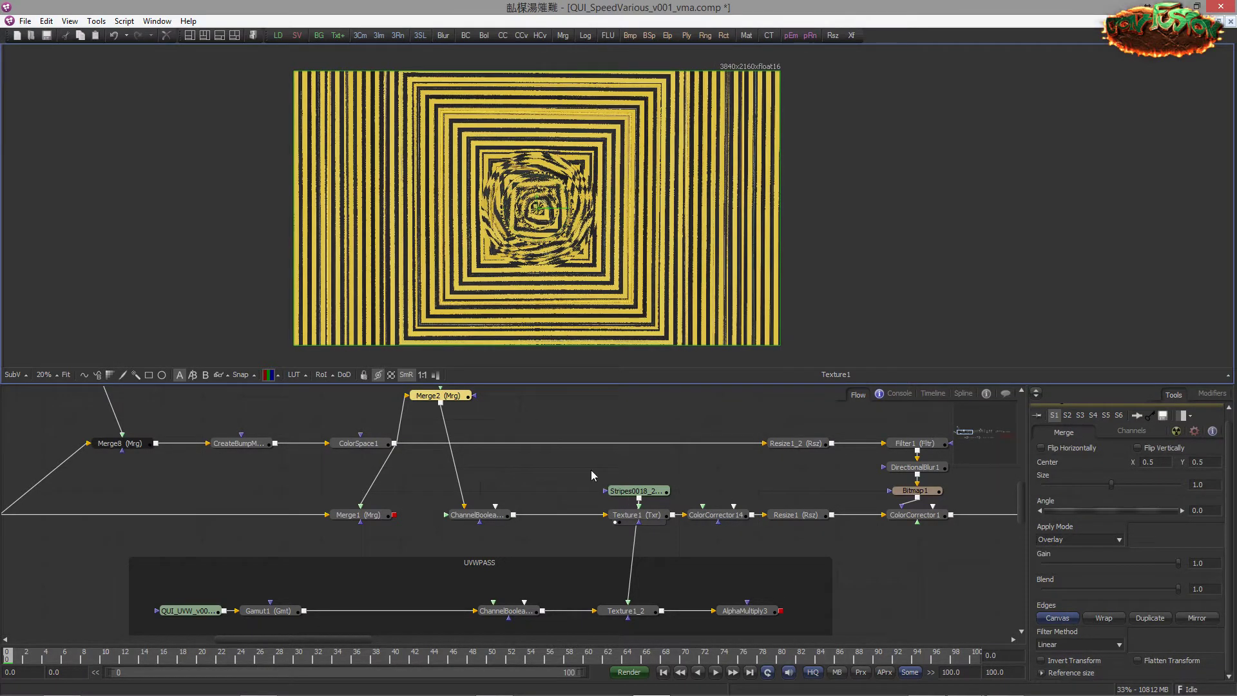
scroll(584, 485, up, 4)
click(461, 416)
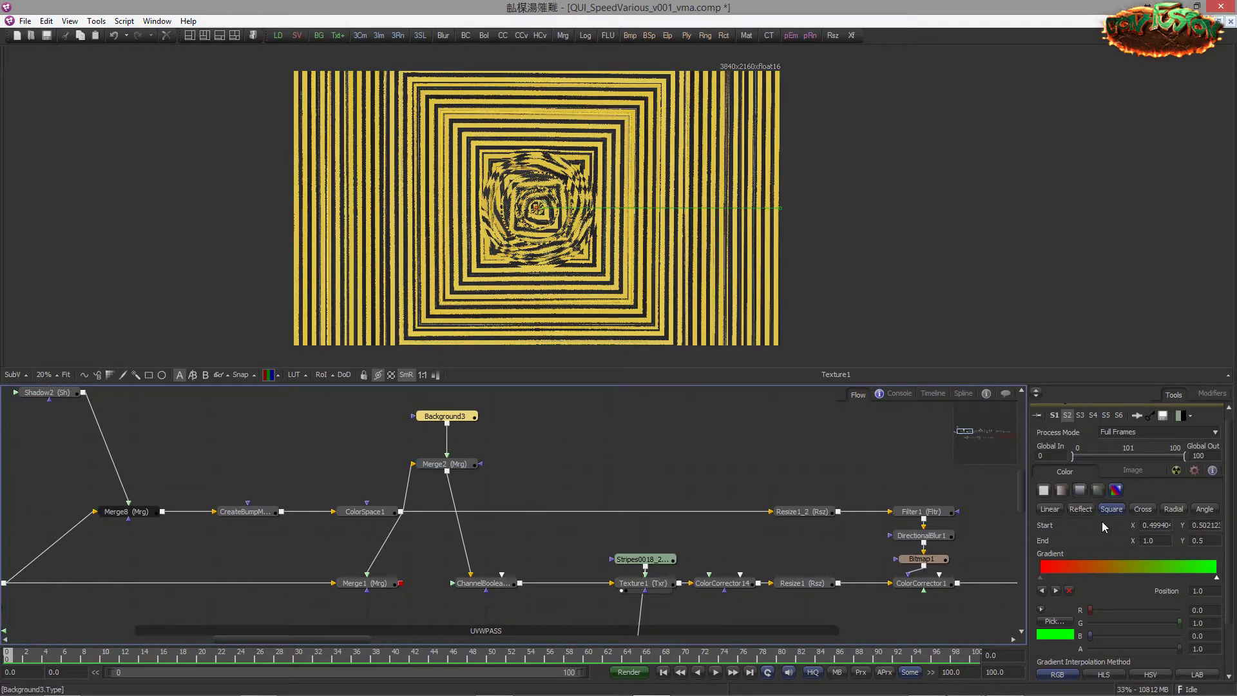
click(1137, 510)
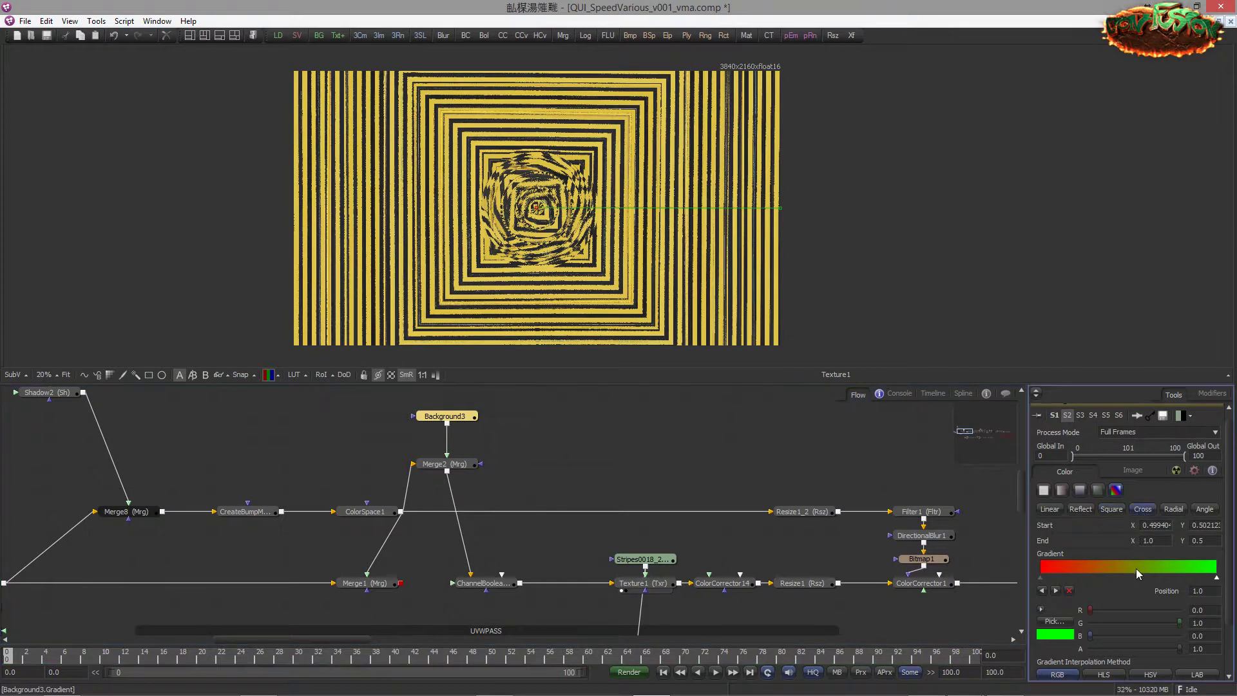
click(1174, 509)
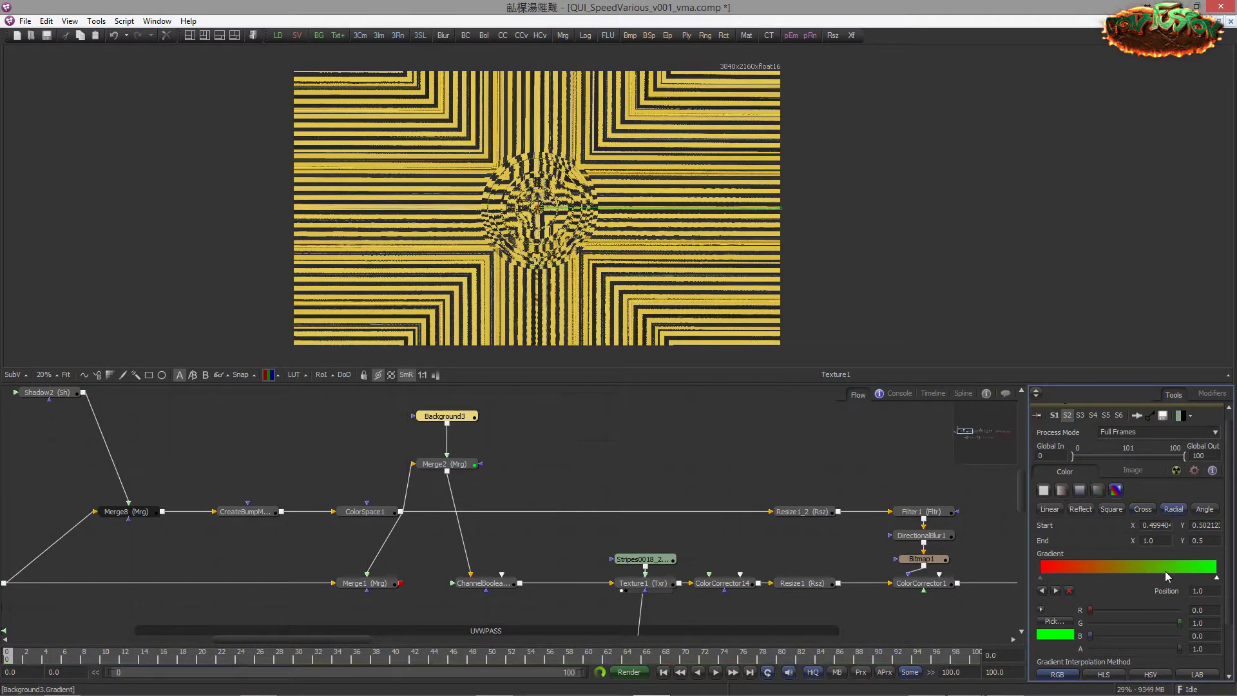
click(1205, 509)
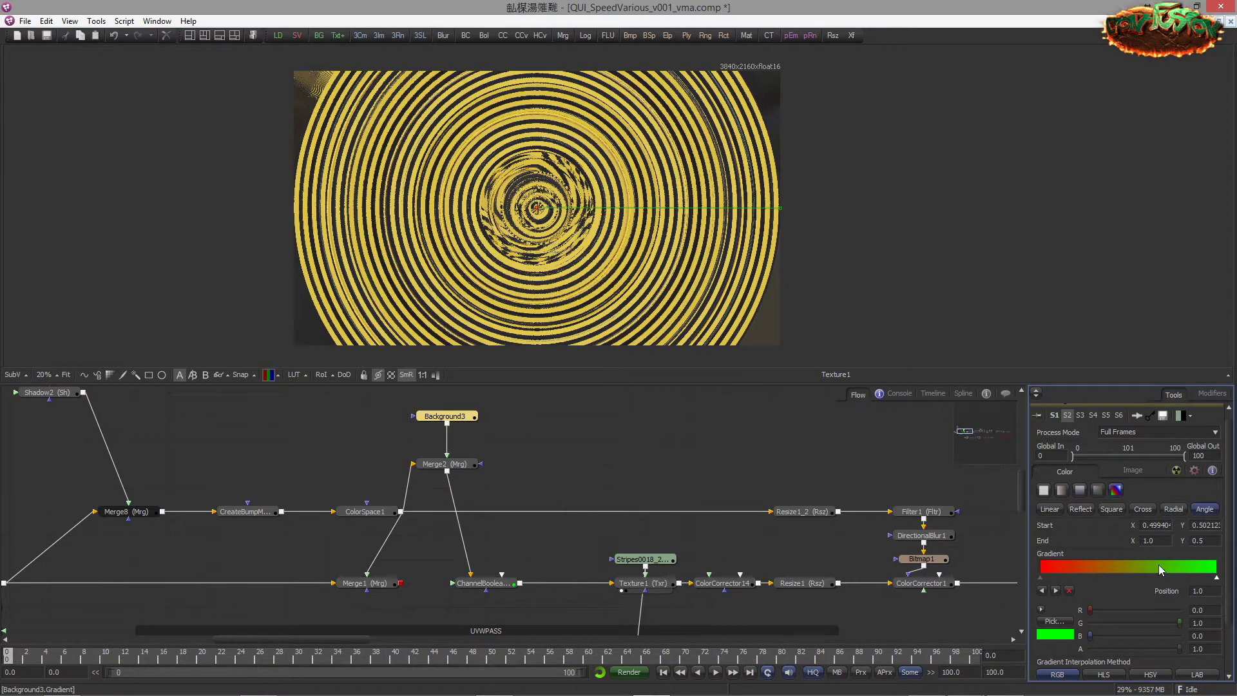
click(1081, 509)
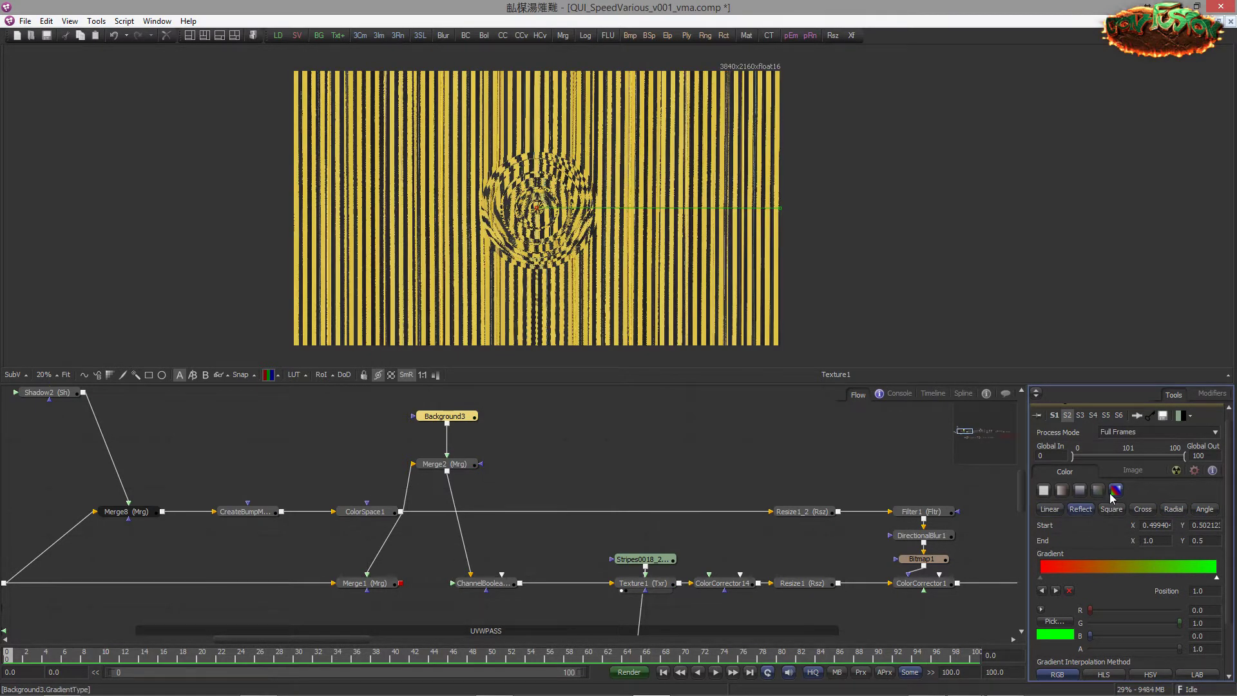
click(1172, 509)
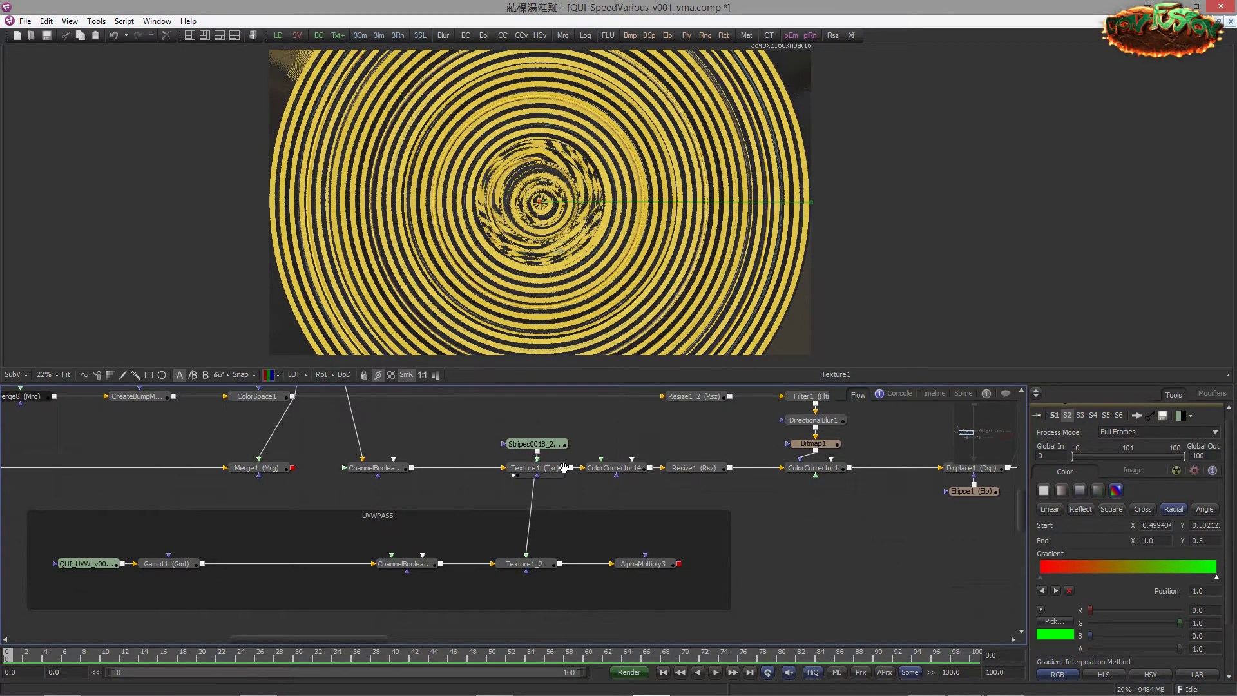
Step: Switch Texture1 to its third stored settings version, S3
drag(544, 471, 557, 496)
click(559, 492)
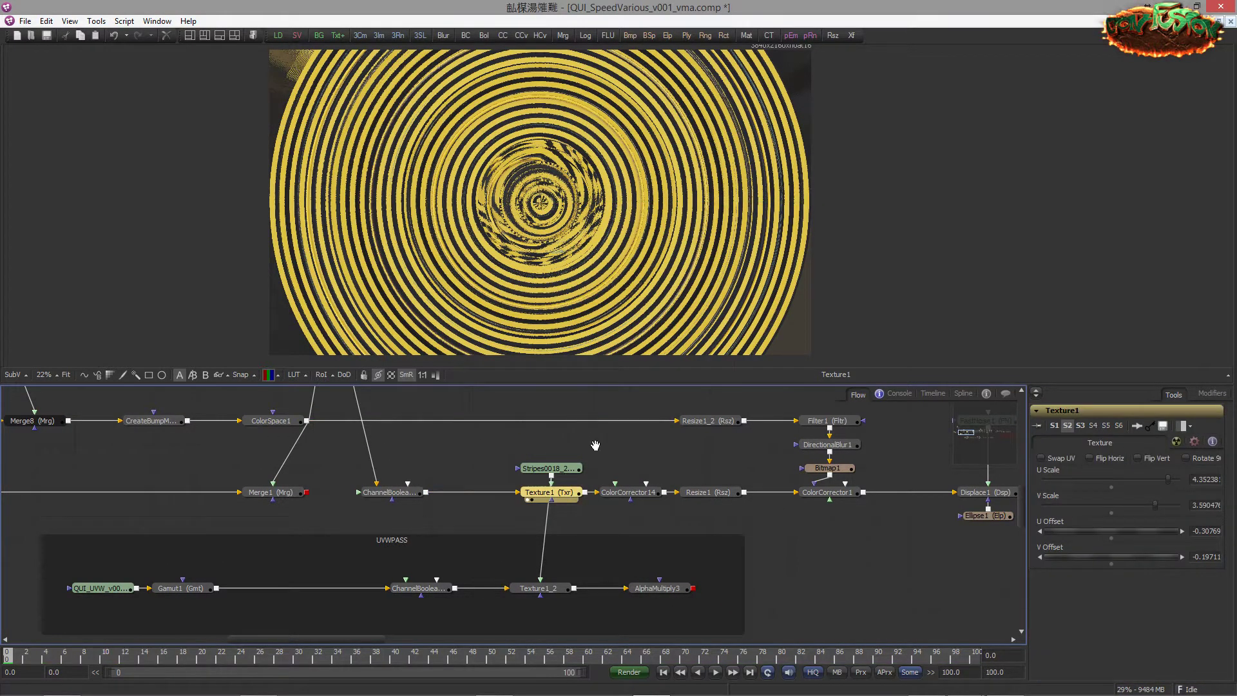
click(1081, 426)
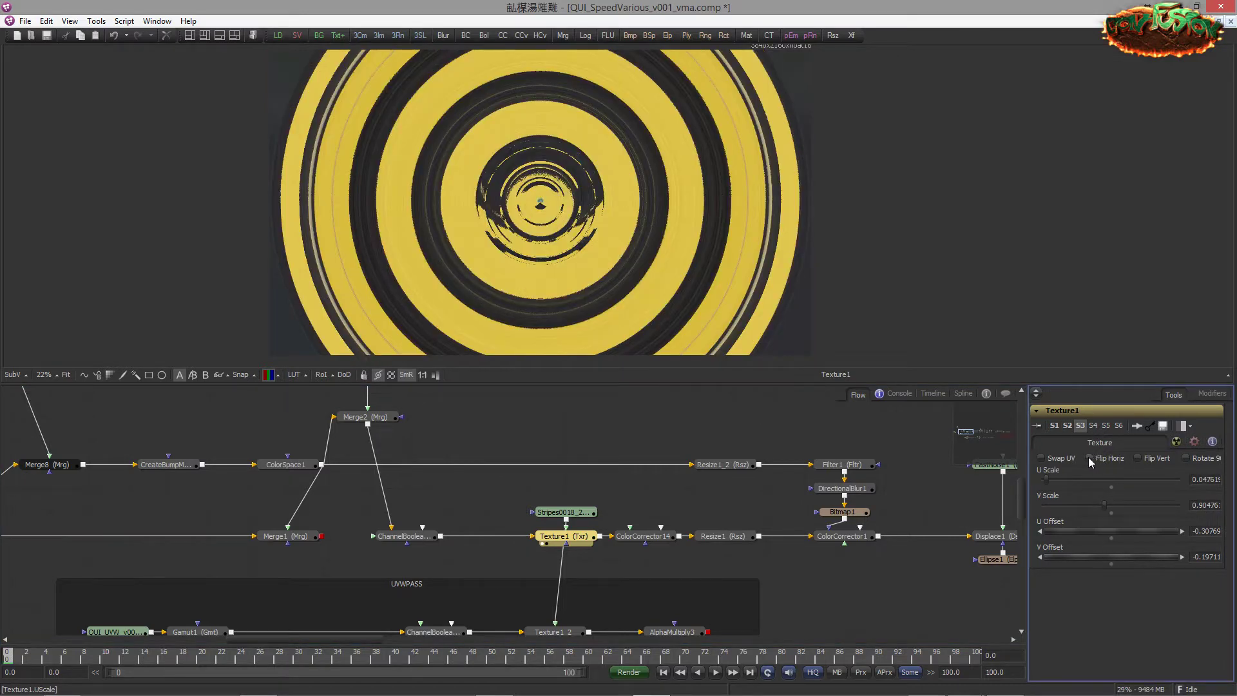
Step: Show the outputs of ColorCorrector14, Resize1 and ColorCorrector1 in the viewer in turn
drag(644, 535, 613, 323)
drag(650, 497, 629, 506)
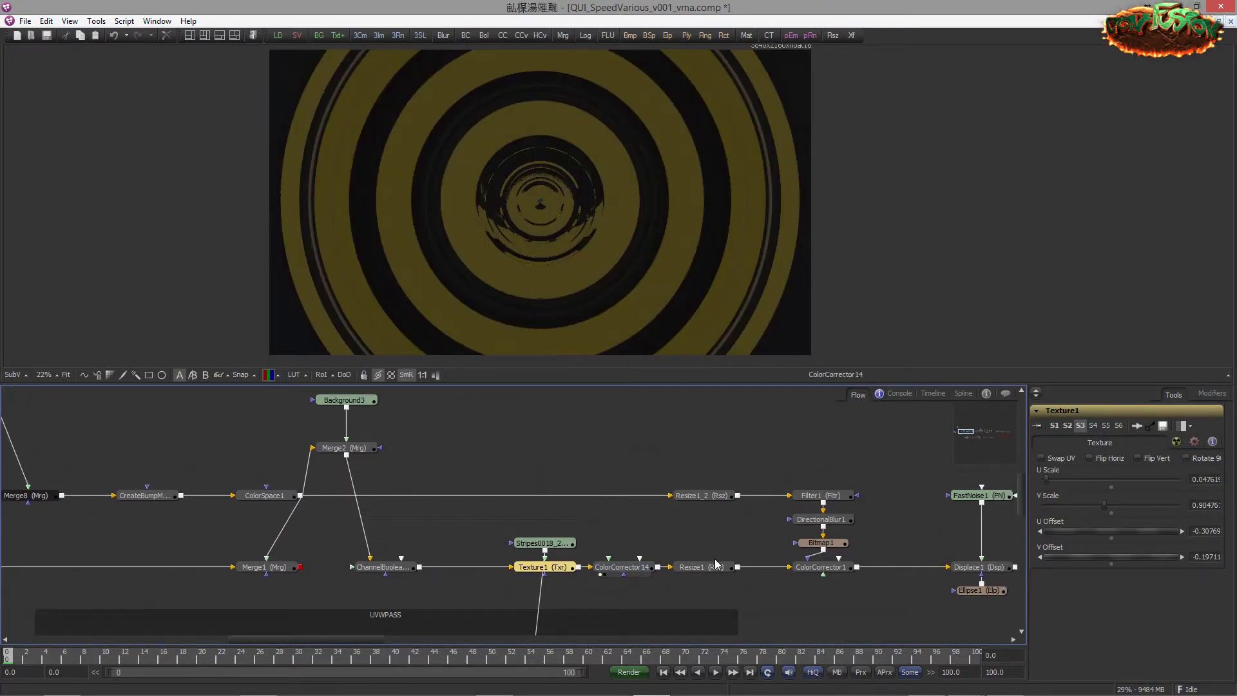
drag(713, 566, 651, 291)
drag(821, 531, 651, 294)
drag(610, 409, 508, 399)
scroll(721, 261, up, 5)
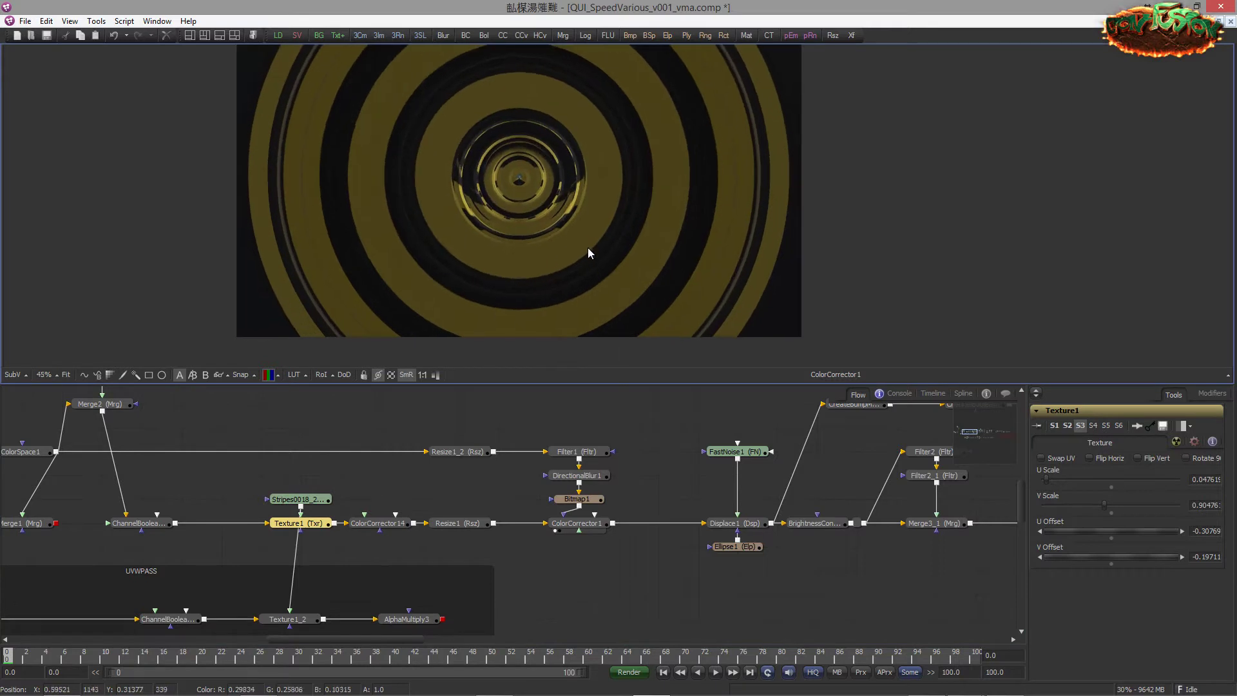
Step: Show Displace1's distorted rings and follow the chain's outputs through to Merge3
click(734, 523)
key(1)
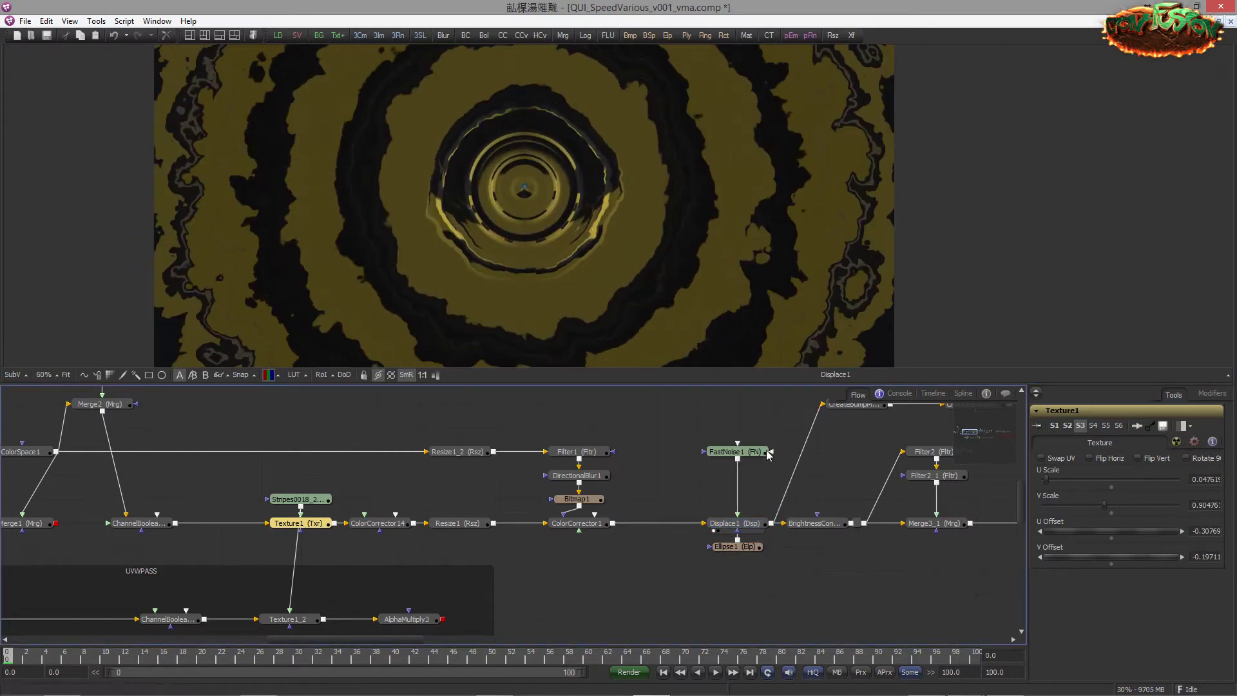
drag(827, 531, 707, 535)
key(1)
drag(856, 520, 597, 237)
drag(687, 472, 532, 525)
drag(609, 562, 624, 290)
drag(560, 245, 577, 226)
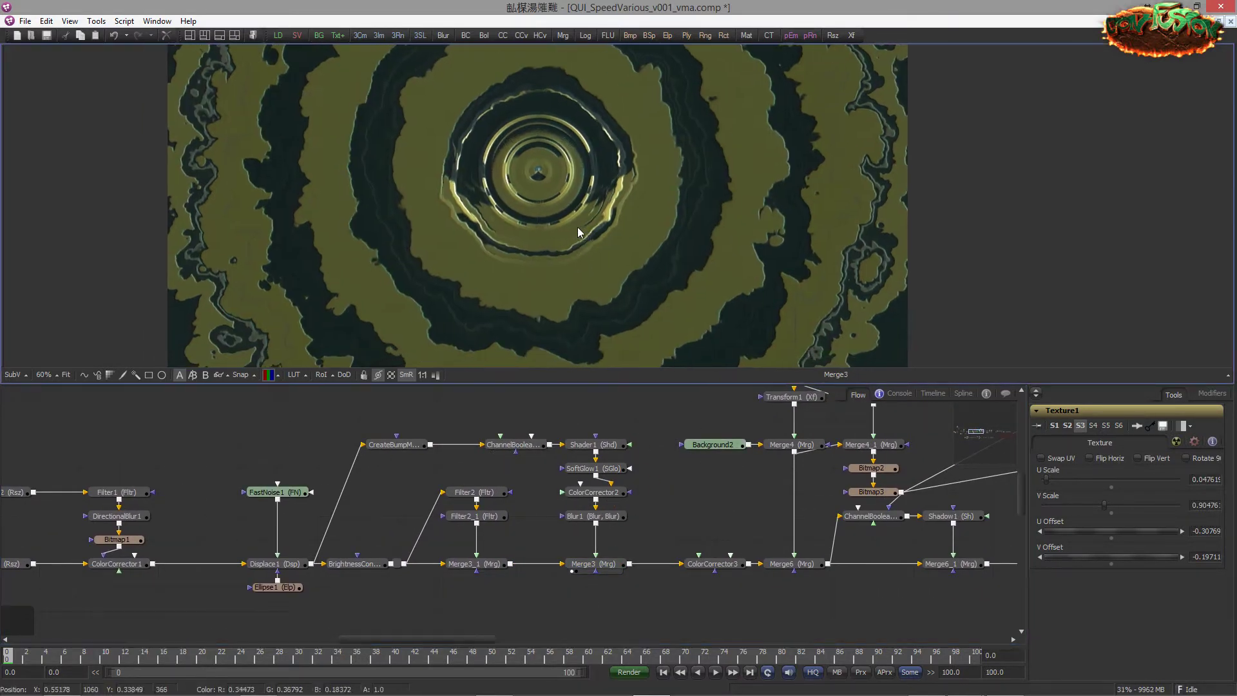
Step: Compare Merge3_1's output with Merge3's, and examine Merge3's bump highlights close up from the central rings to the outer edge
scroll(577, 227, up, 2)
drag(538, 265, 594, 311)
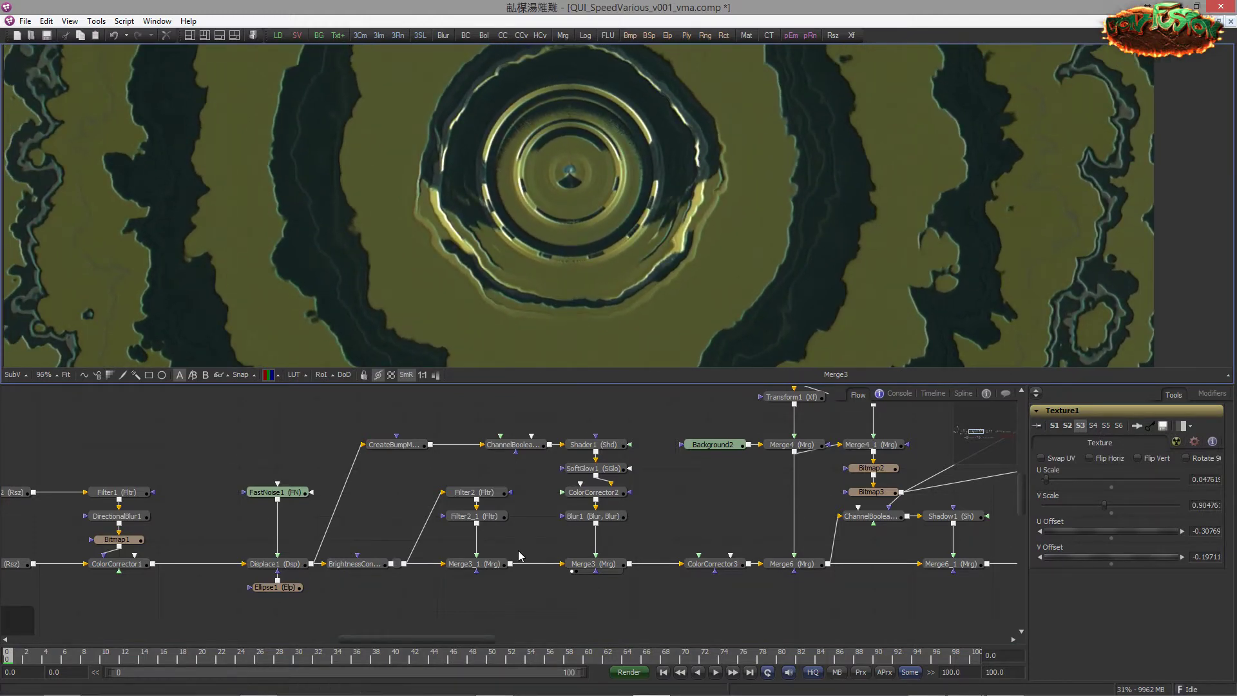
drag(477, 564, 552, 308)
drag(569, 568, 528, 281)
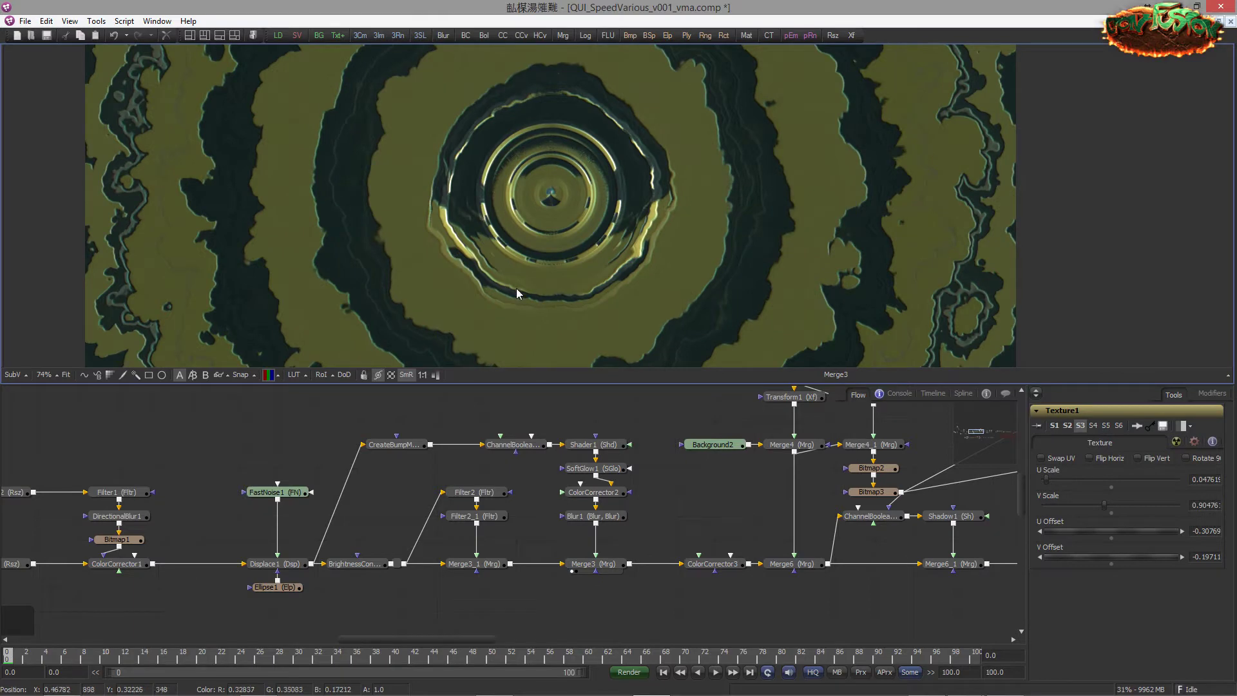
drag(516, 288, 606, 304)
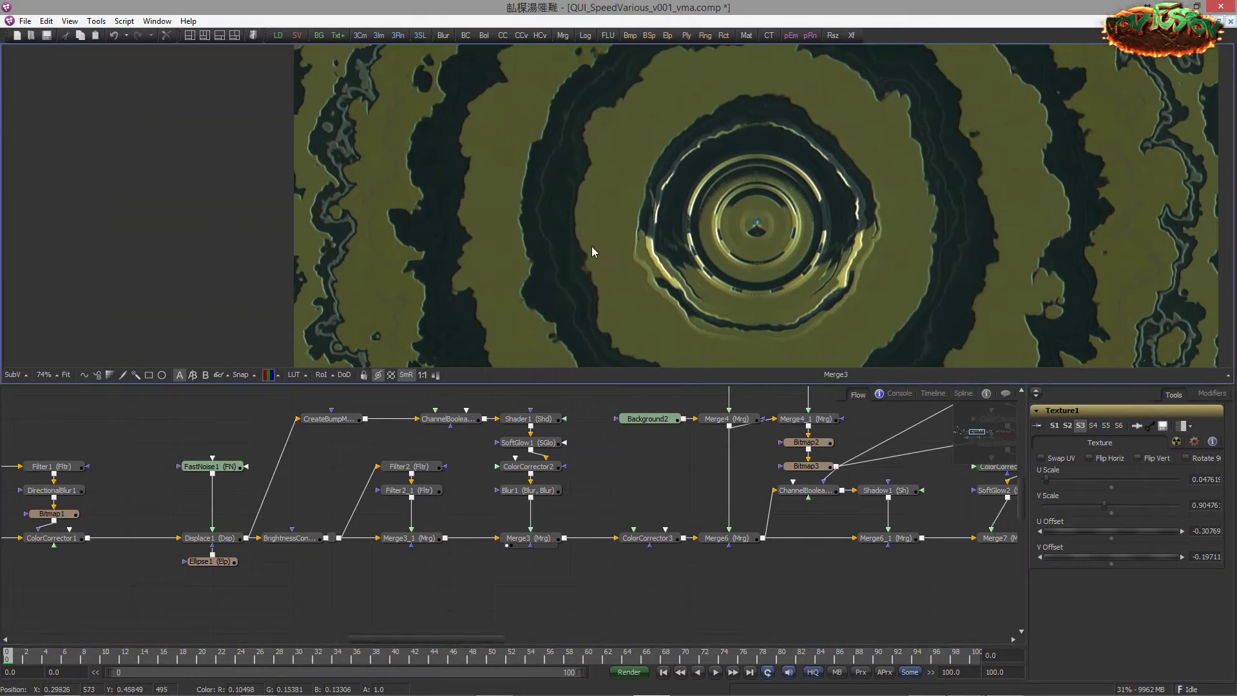
drag(592, 246, 701, 251)
scroll(702, 252, up, 3)
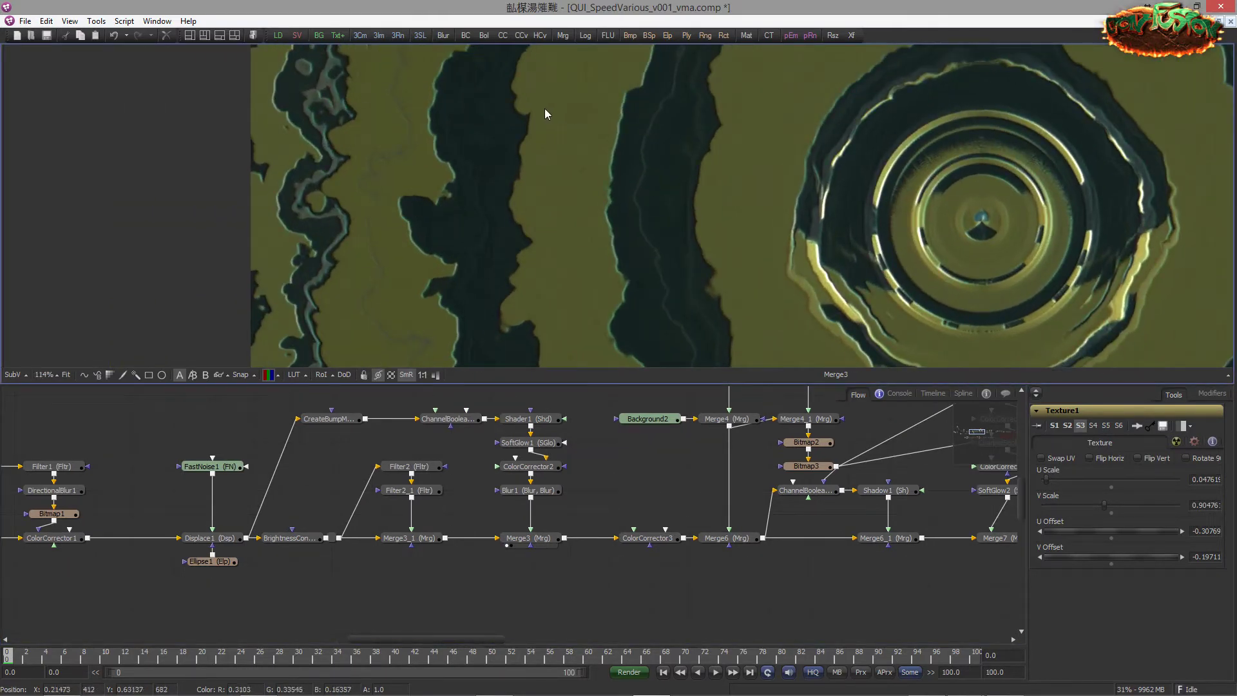
drag(518, 251, 513, 253)
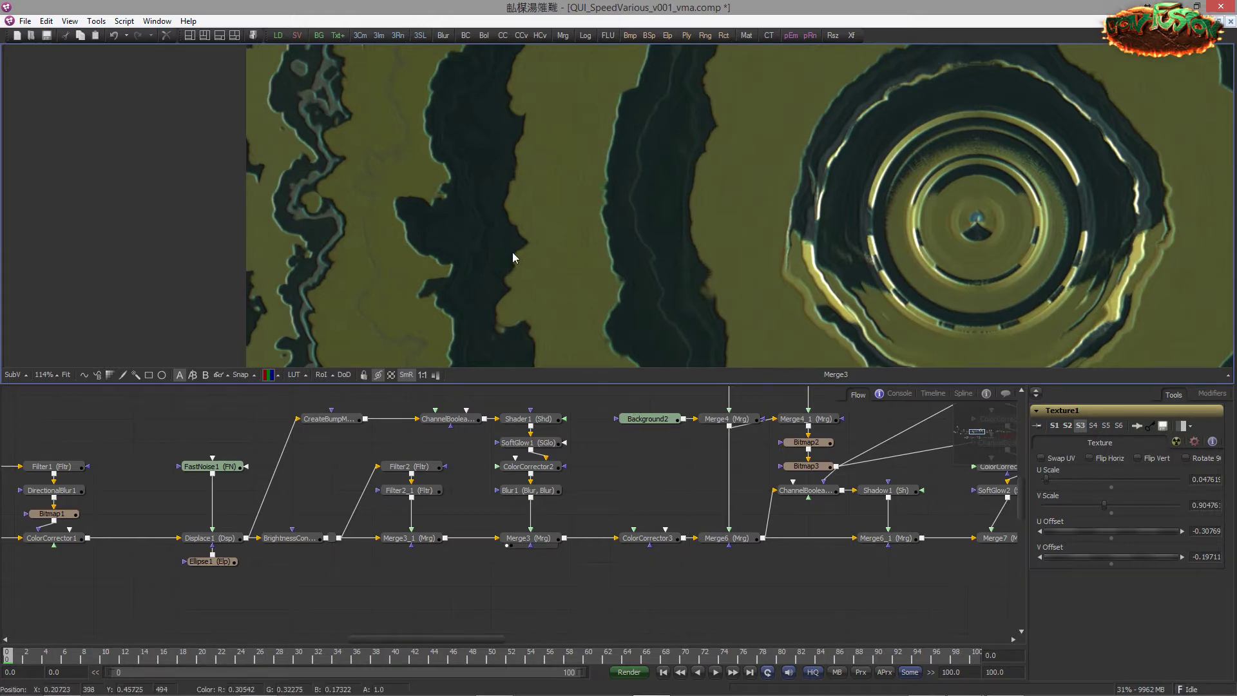
Step: Show ColorCorrector3's output and follow the merge nodes through to Merge7 in the viewer
scroll(514, 258, down, 6)
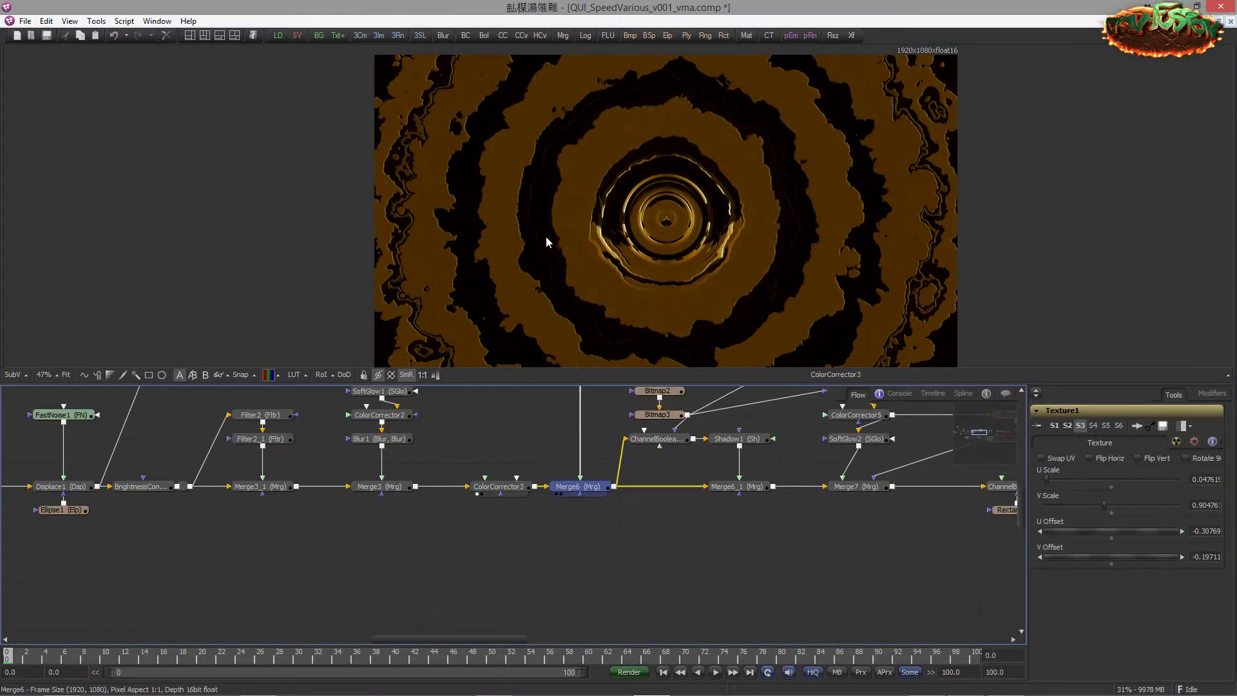
scroll(870, 425, up, 2)
key(1)
drag(723, 465, 536, 470)
key(1)
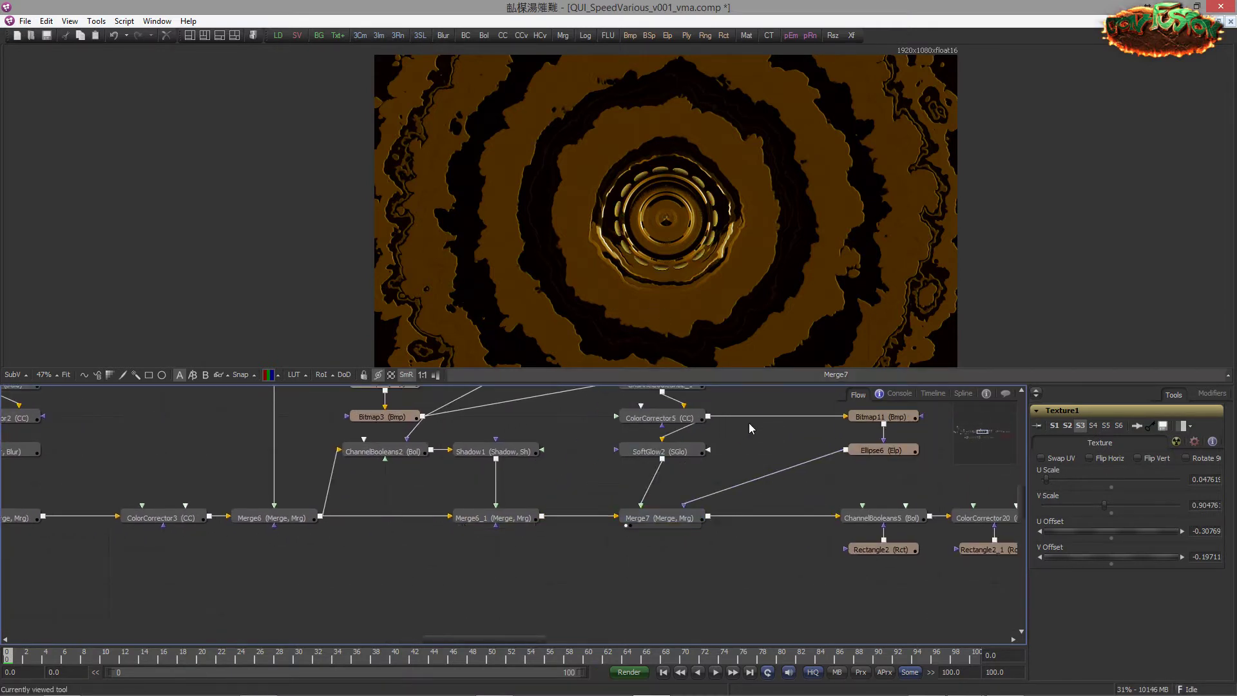
Step: Show the masked outputs of ChannelBooleans5, ColorCorrector20, Gain4 and Gain4_2 in turn
drag(849, 471, 669, 443)
drag(681, 494, 621, 260)
drag(753, 463, 542, 451)
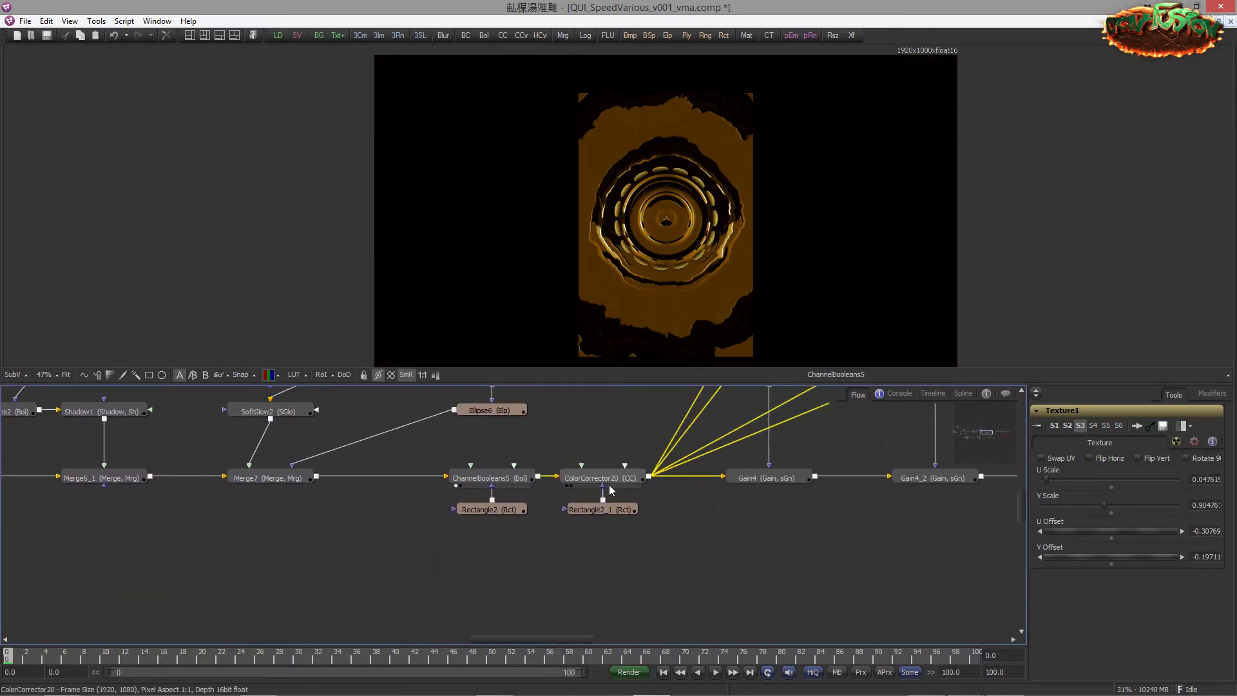
drag(609, 484, 591, 273)
drag(750, 433, 681, 446)
drag(700, 488, 693, 290)
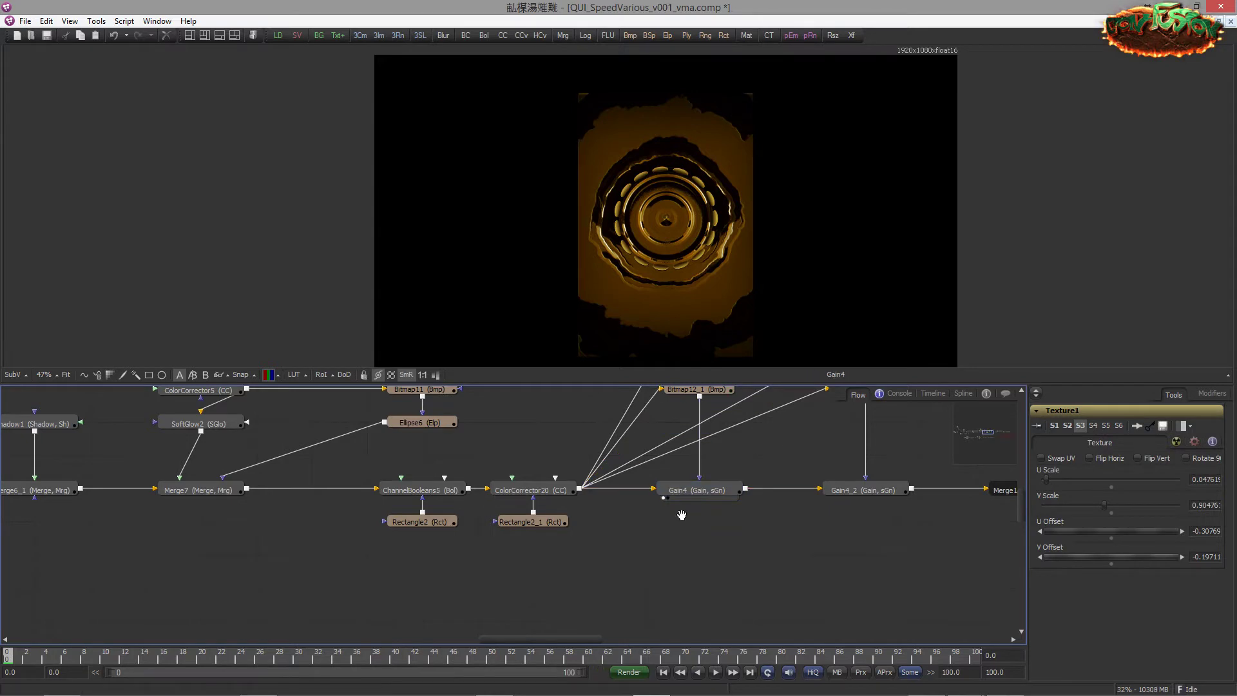
drag(682, 515, 485, 514)
drag(652, 496, 596, 255)
Step: Continue past Merge14 and show the outputs of SoftGlow6 and ColorCorrector16
drag(884, 495, 659, 491)
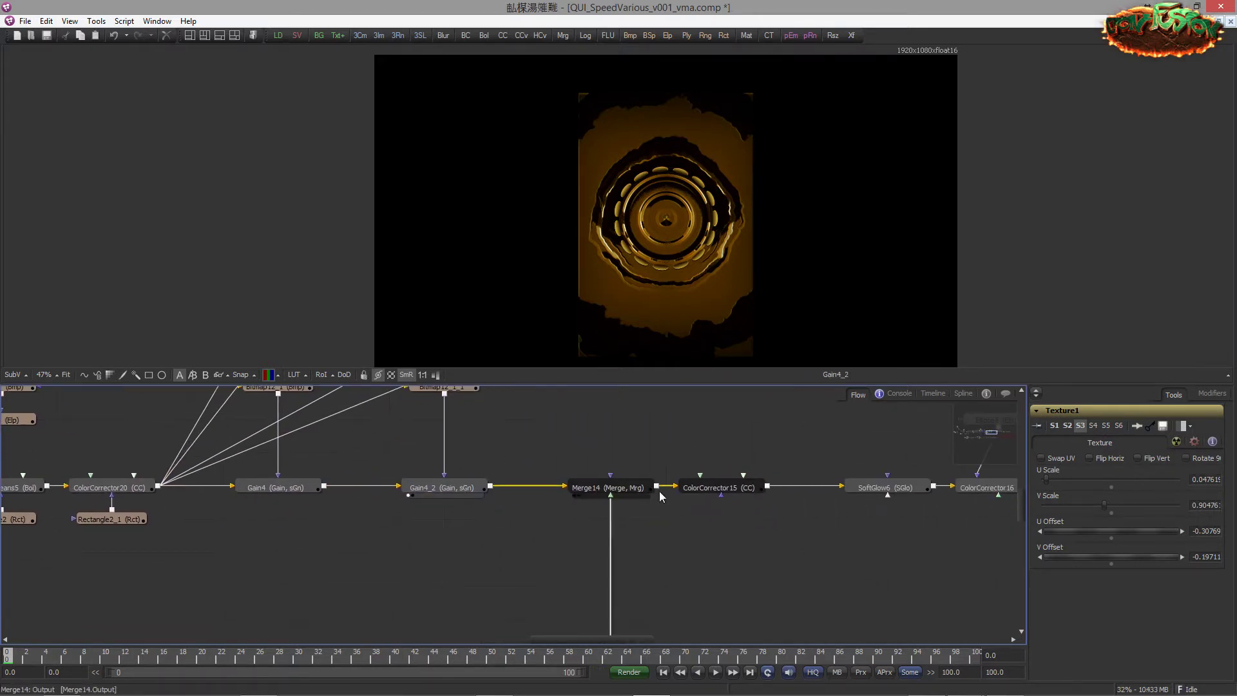
drag(789, 542, 574, 511)
drag(671, 466, 626, 285)
drag(752, 465, 502, 473)
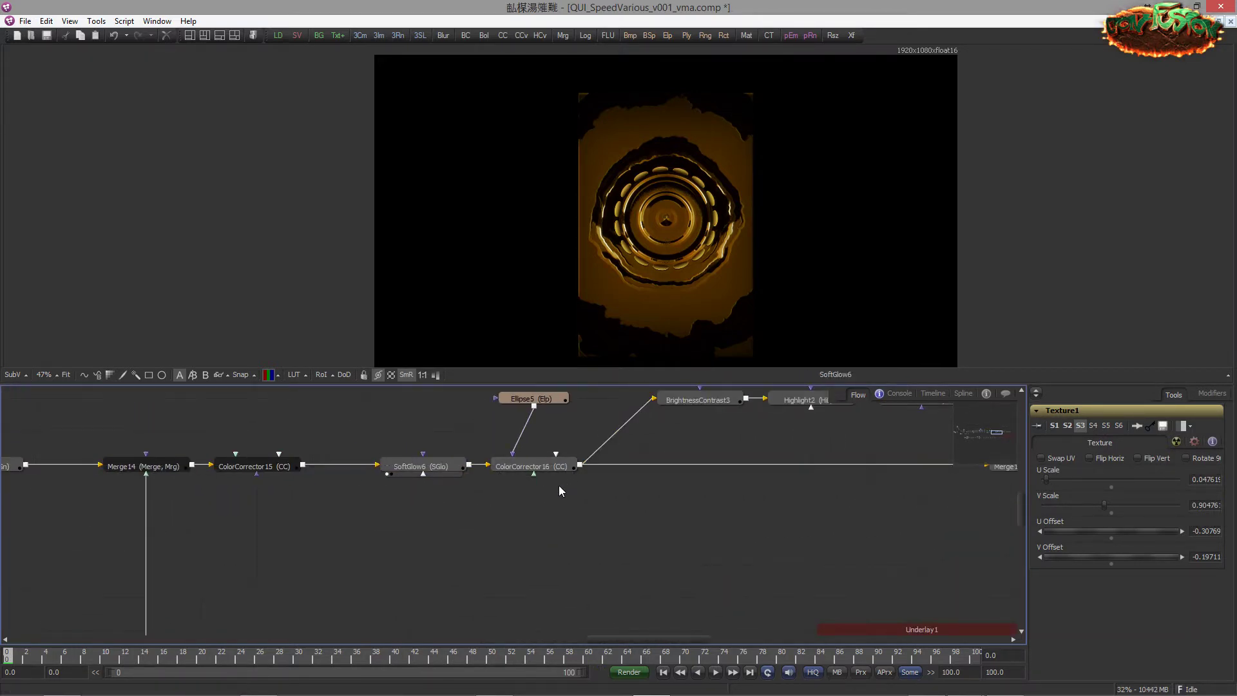
click(547, 466)
key(1)
Step: Show Merge15's output and examine its star-shaped highlights and the XfChromaFuse1 branch that feeds it
drag(881, 461, 605, 509)
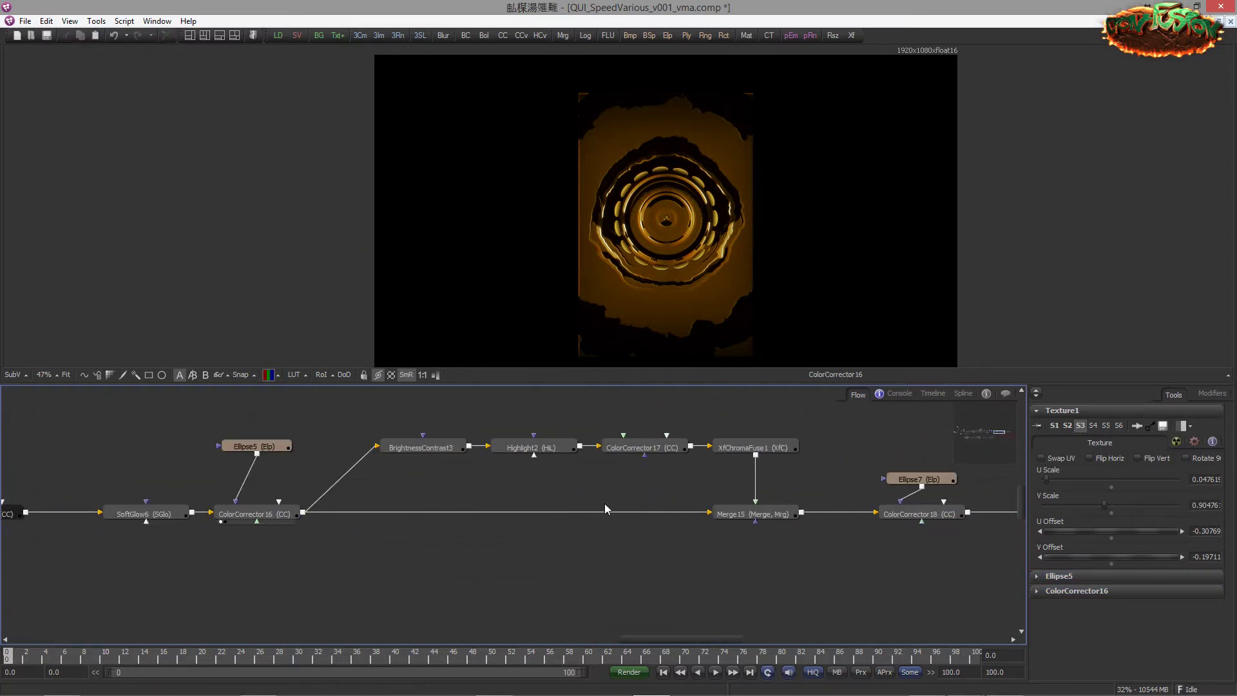
drag(741, 514, 670, 290)
drag(728, 516, 497, 491)
drag(646, 508, 564, 516)
drag(415, 471, 777, 493)
scroll(844, 466, up, 2)
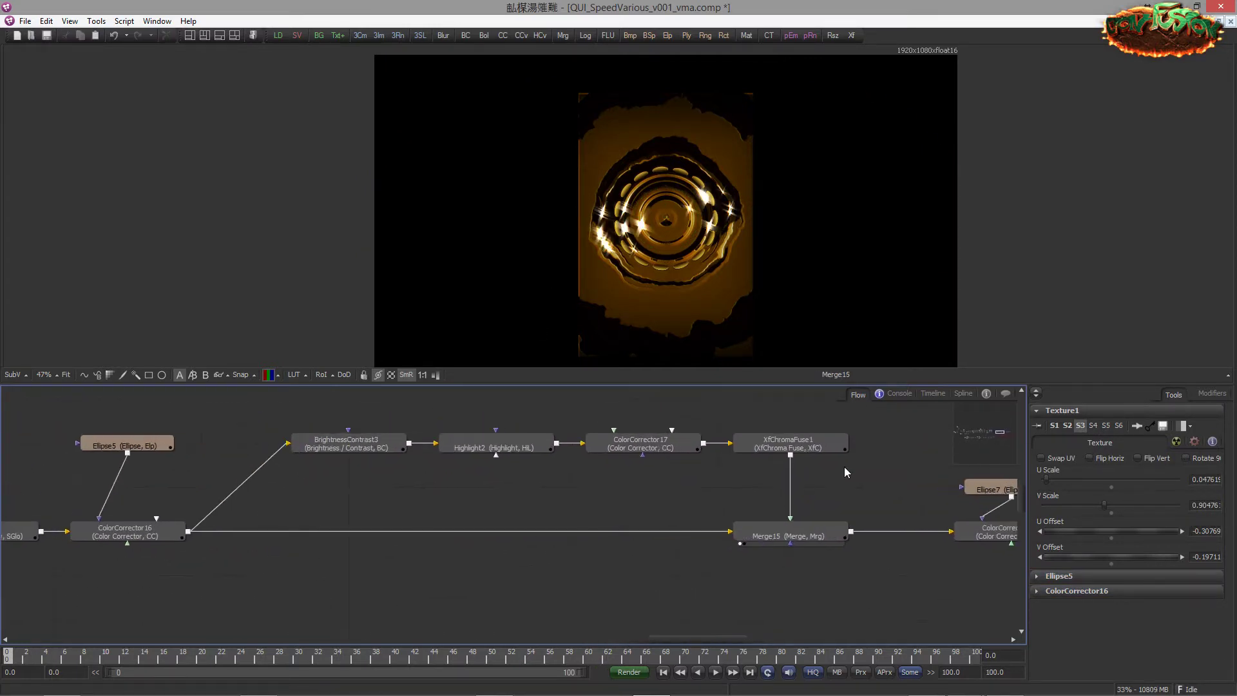
scroll(709, 254, up, 3)
drag(709, 254, 730, 257)
Step: Lower BrightnessContrast3's gain to 0.8 and inspect the glints around the central rings in Merge15's output
drag(210, 427, 455, 442)
click(590, 456)
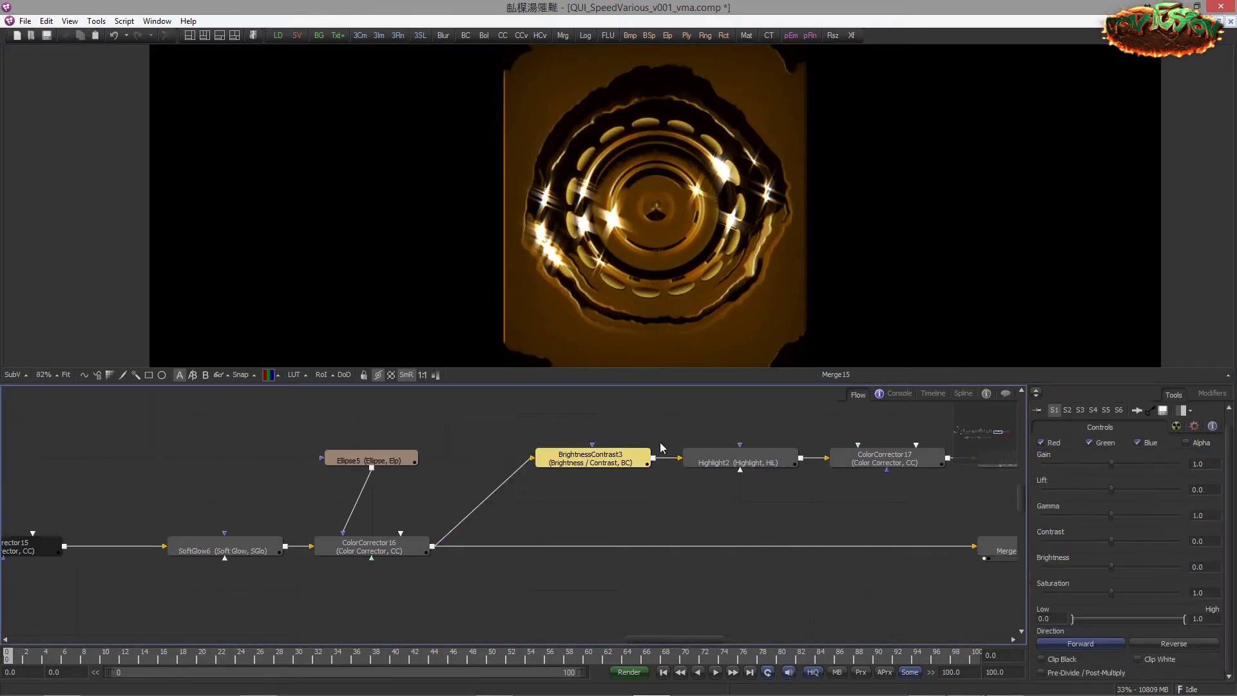
drag(1113, 470, 1098, 466)
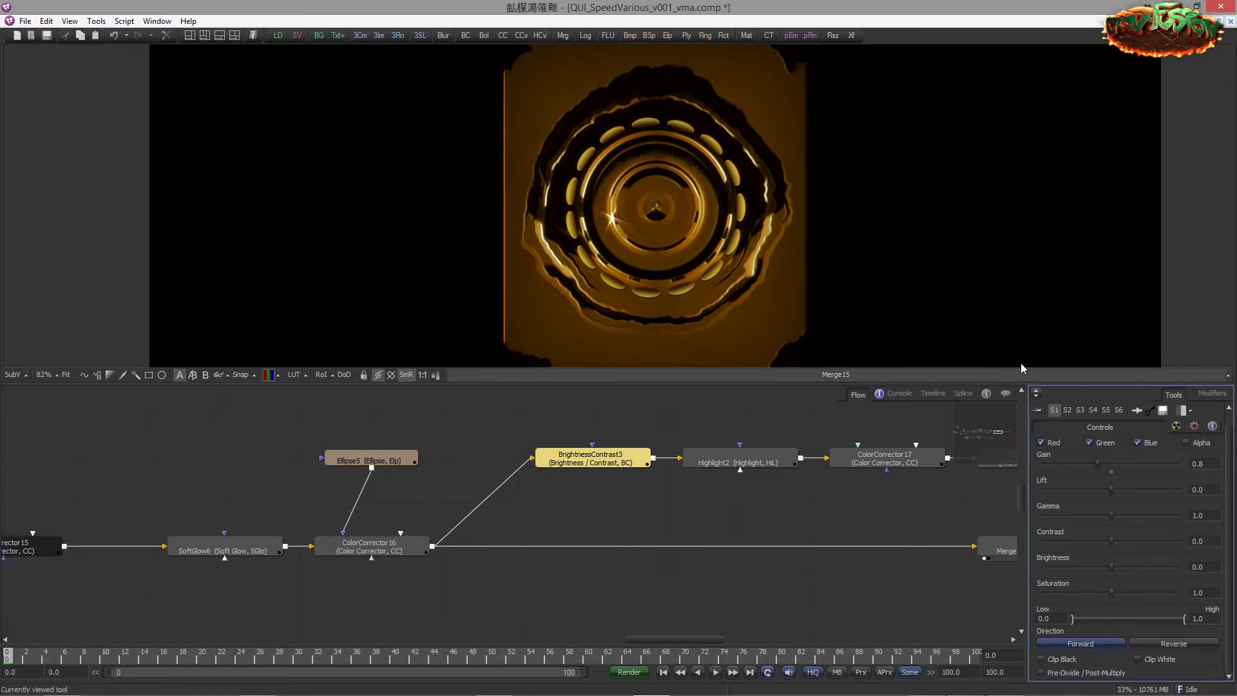
scroll(686, 284, up, 2)
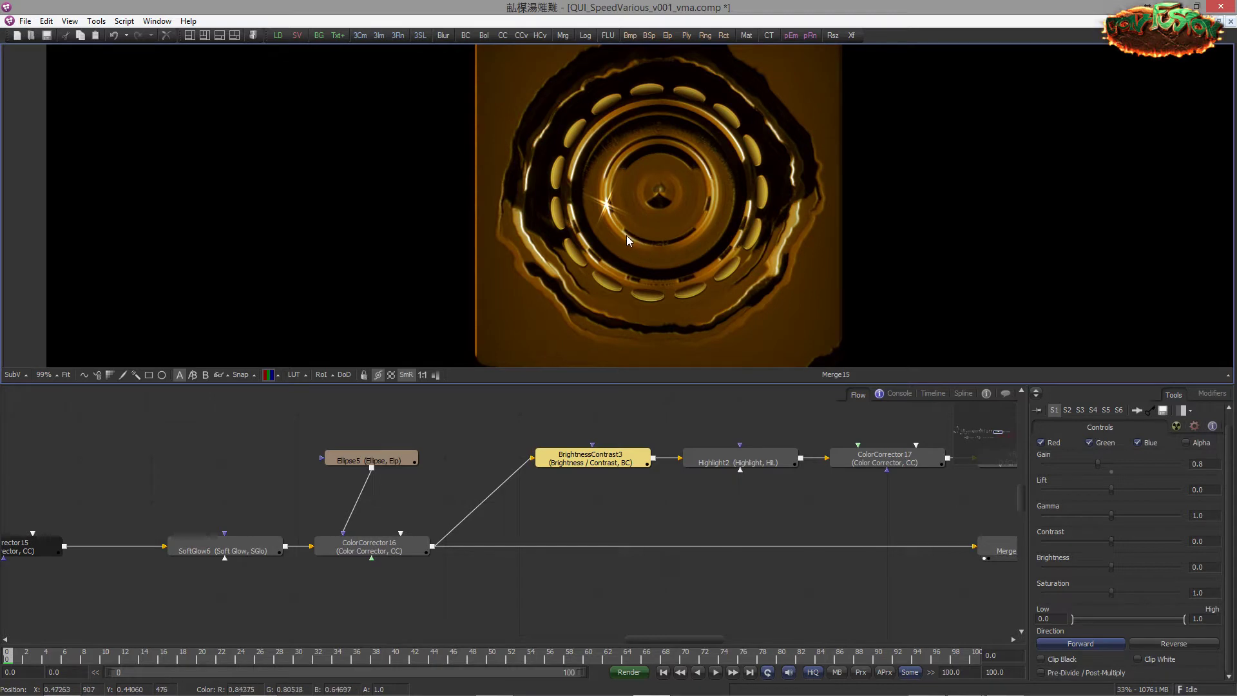
drag(644, 251, 577, 276)
Step: Follow the chain past ColorCorrector18, showing AlphaDivide2's output and the full-frame AlphaMultiply2 result
drag(993, 516, 562, 506)
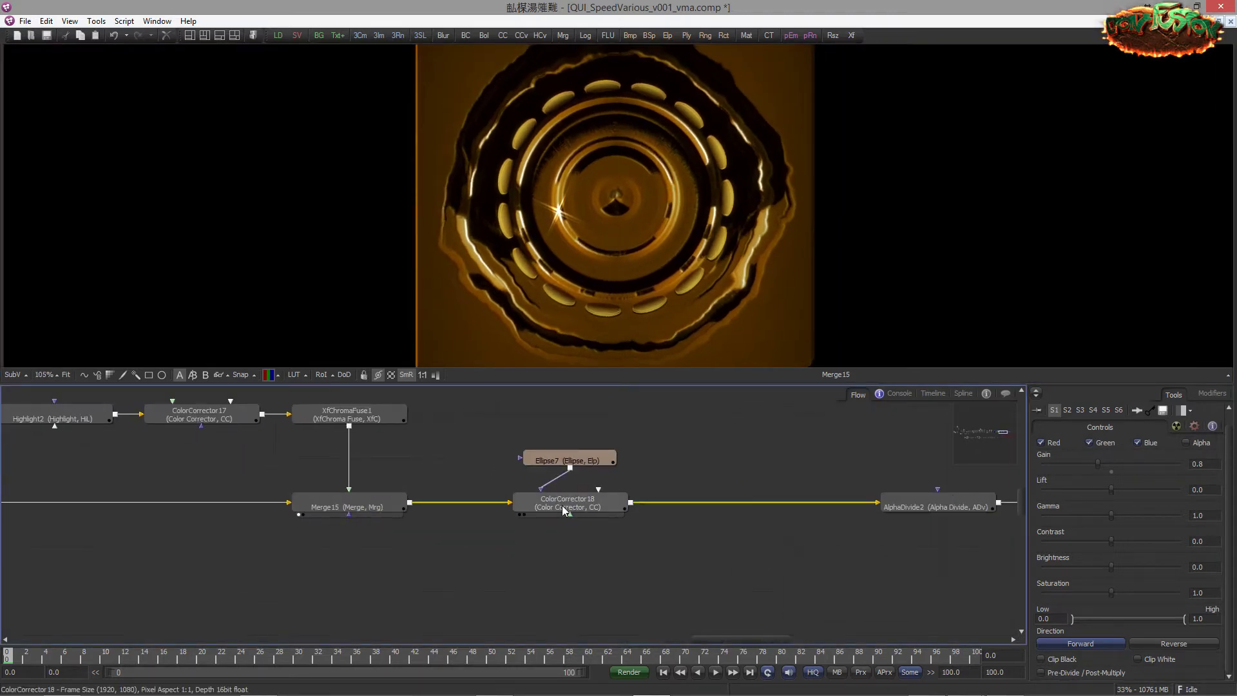
click(519, 514)
drag(756, 492, 515, 506)
click(648, 528)
drag(661, 548, 645, 548)
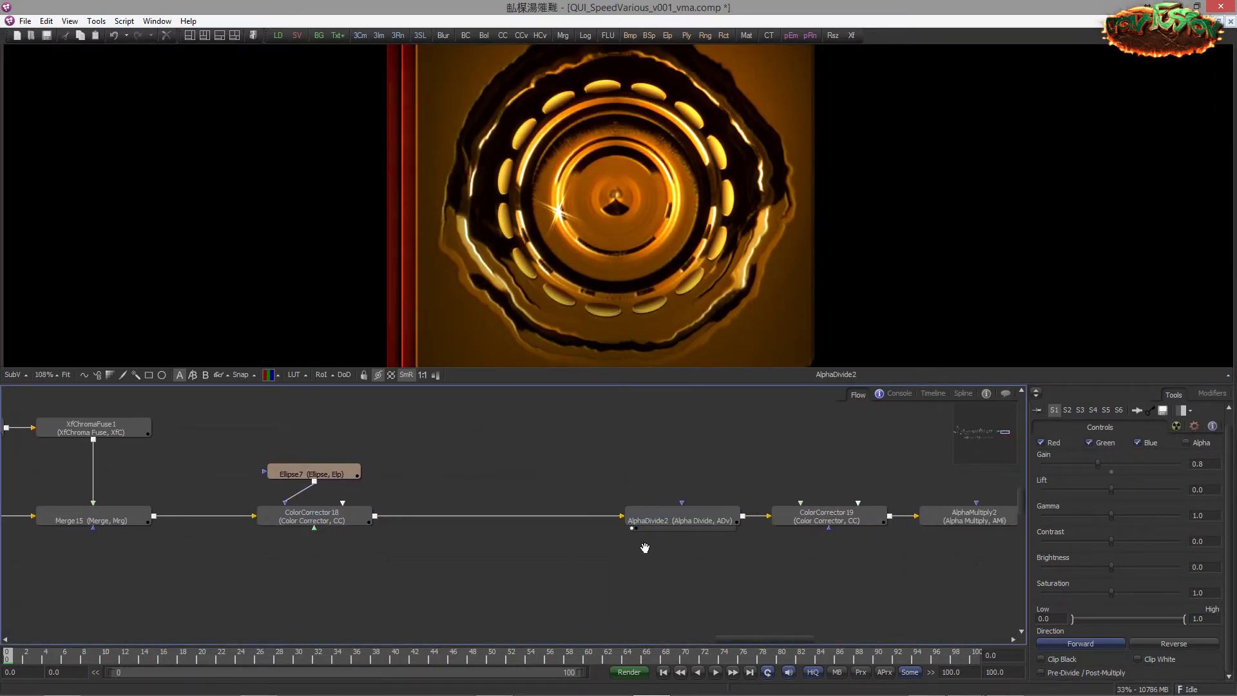
scroll(492, 257, up, 1)
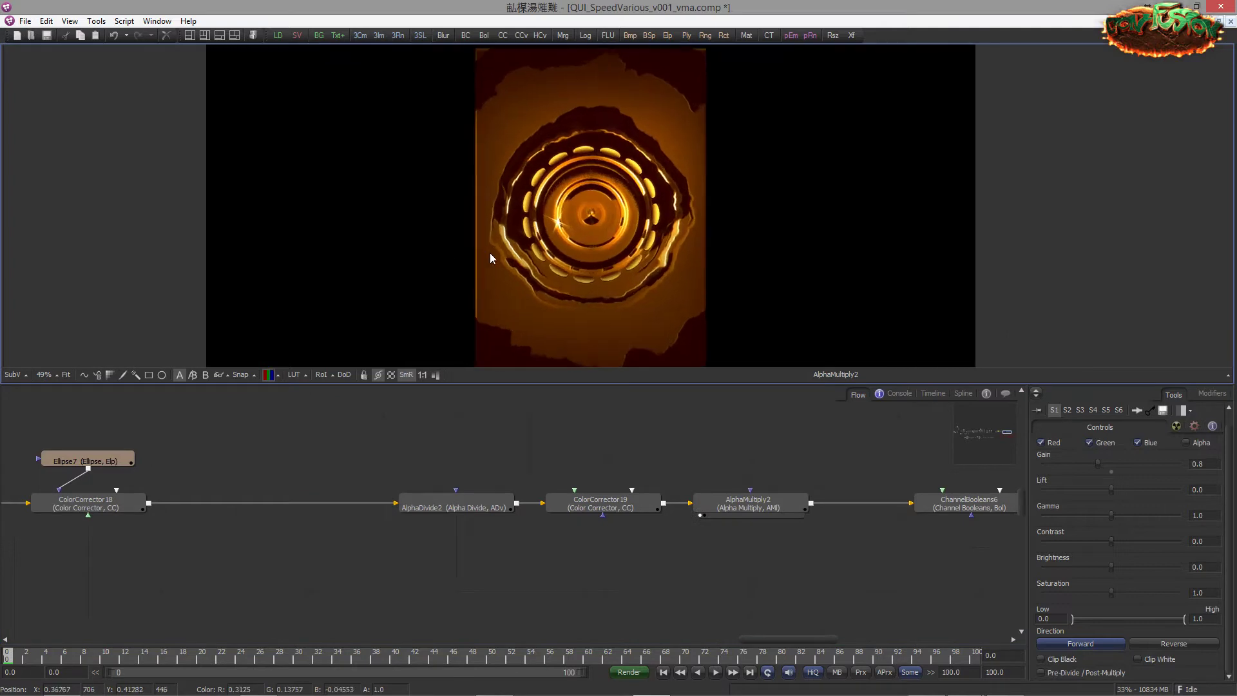
drag(492, 257, 485, 241)
scroll(560, 458, up, 1)
Step: Follow the flow to its last node, ChannelBooleans6, and check AlphaMultiply2's controls
drag(369, 485, 493, 482)
drag(618, 534, 417, 528)
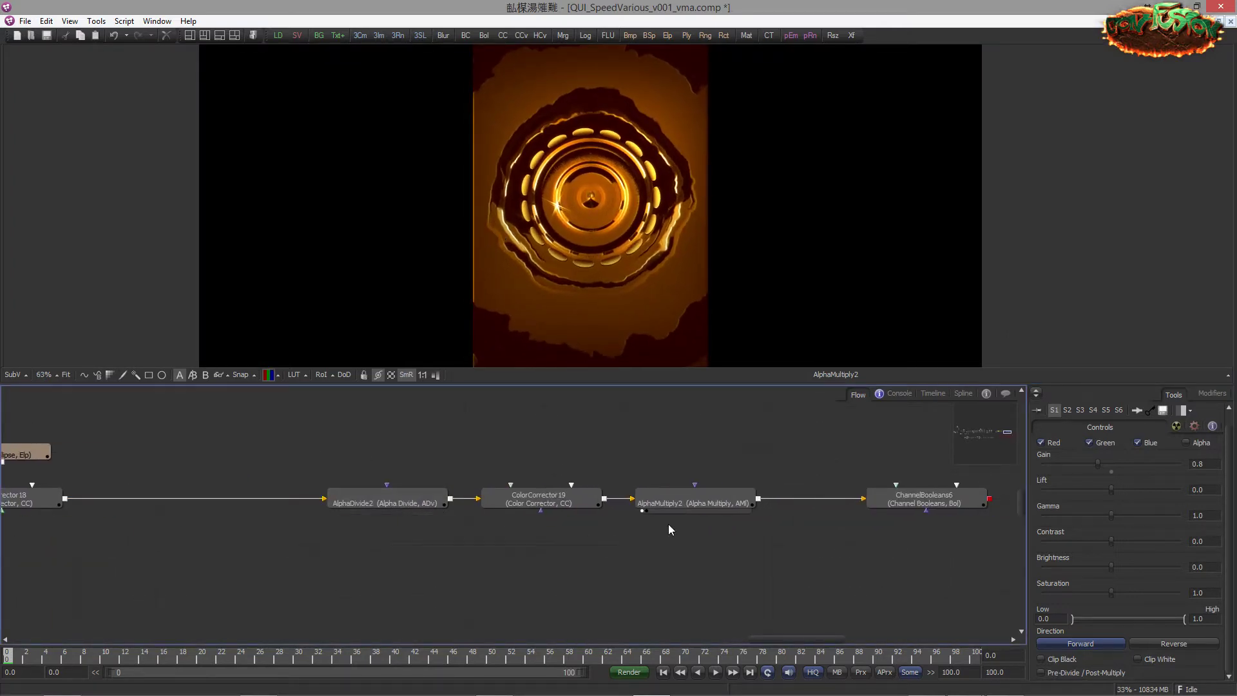
click(677, 493)
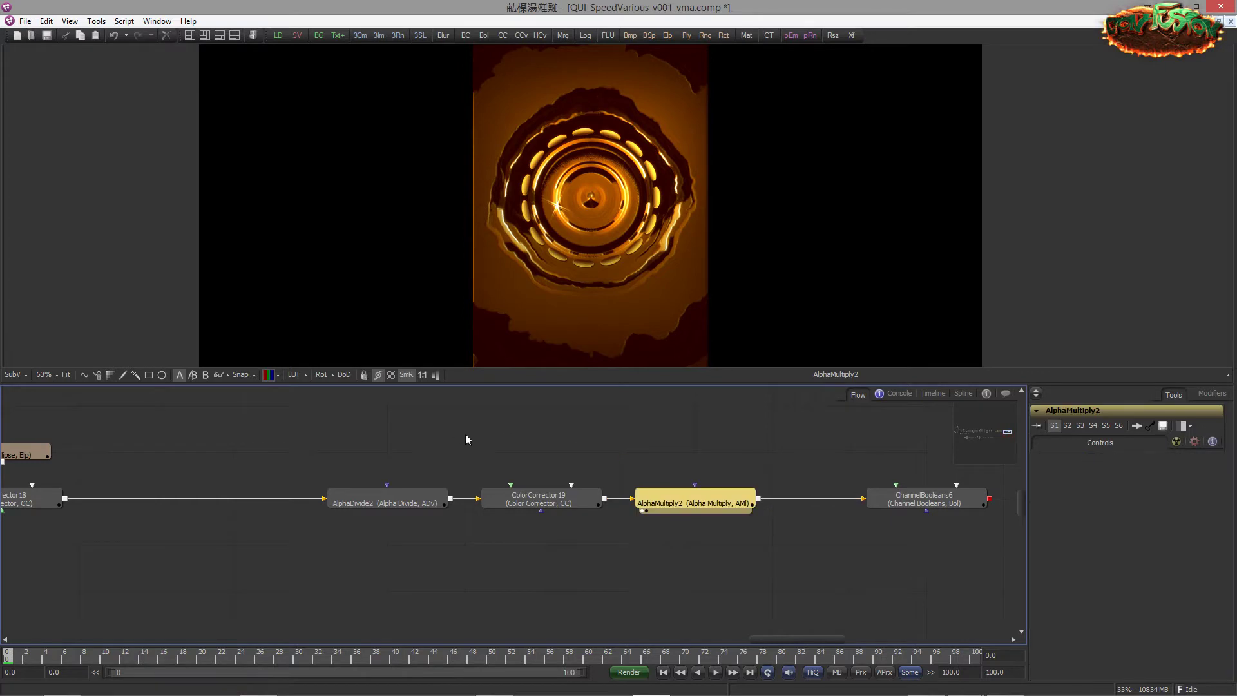
drag(366, 487, 545, 454)
click(446, 421)
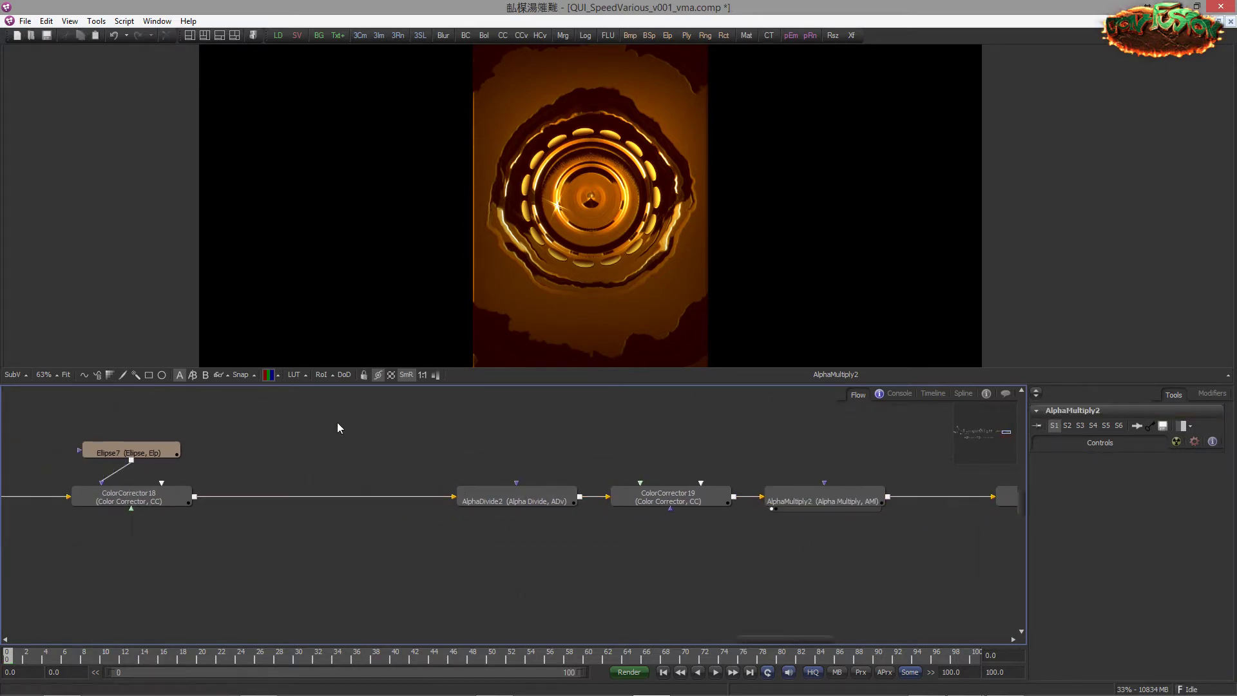
Step: Compare the outputs of ColorCorrector18 and AlphaDivide2 in the viewer, checking the edges around the image
drag(152, 505, 499, 326)
drag(486, 502, 505, 337)
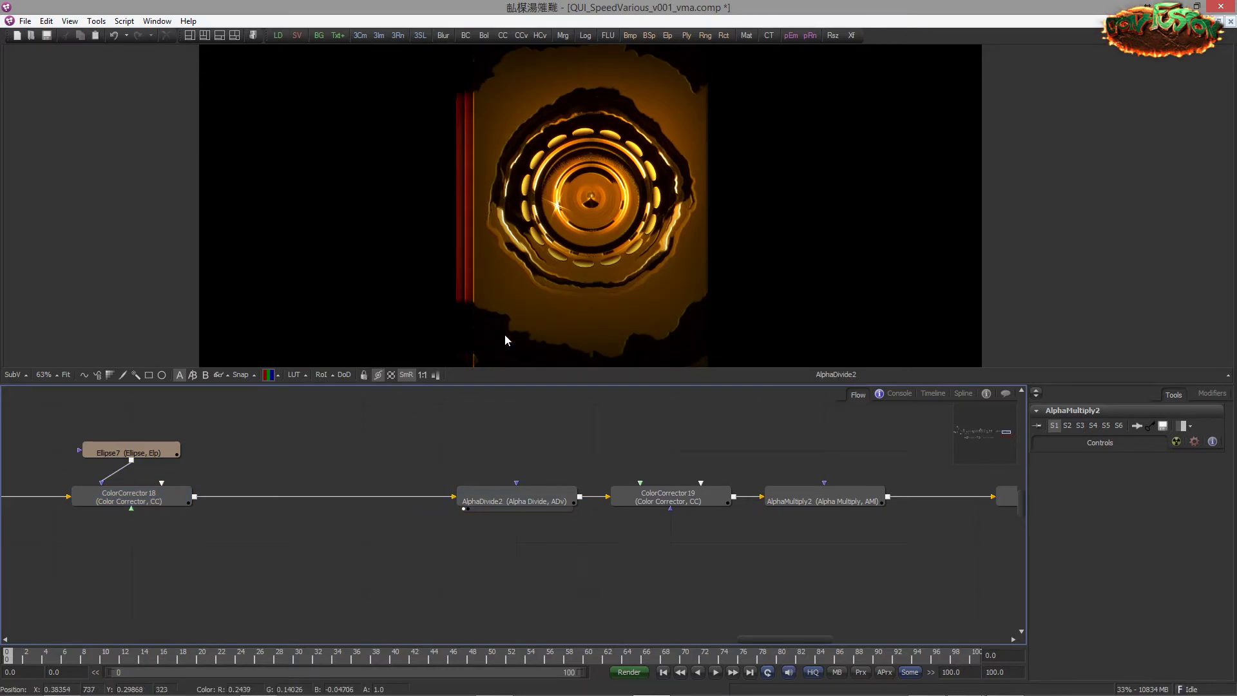
drag(129, 497, 492, 299)
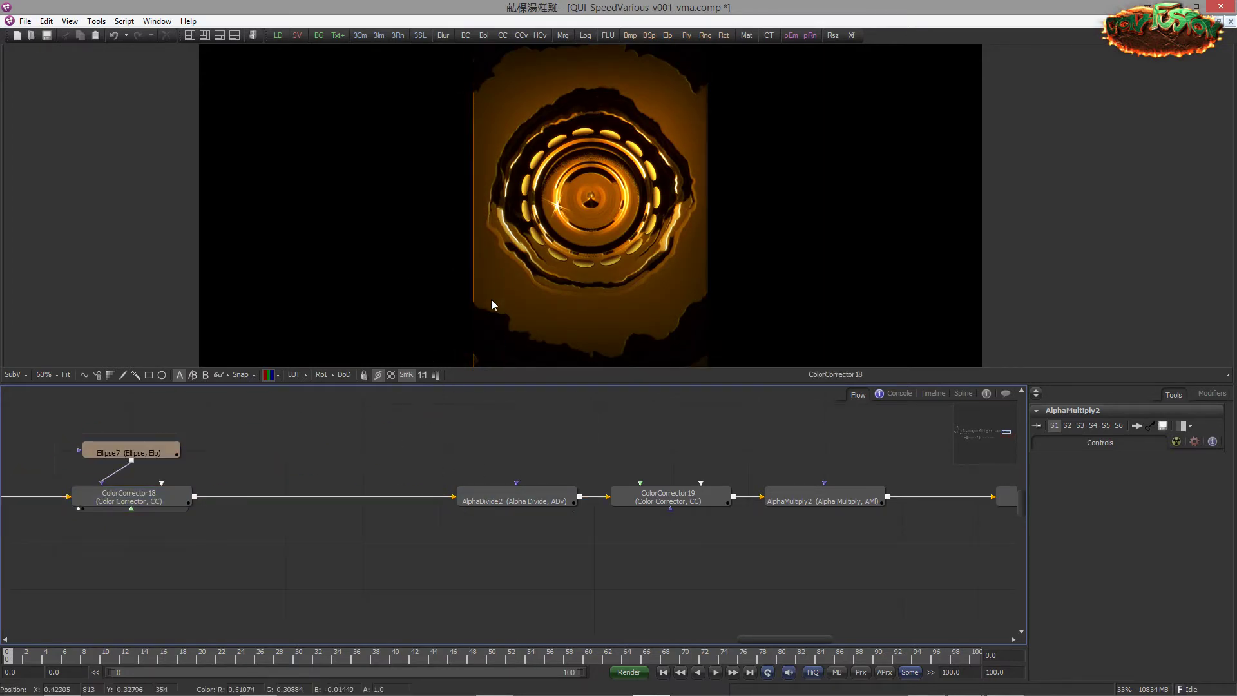
Step: Bypass AlphaDivide2 and AlphaMultiply2, turn on the viewer's checkered background, and show ColorCorrector19's output
click(516, 501)
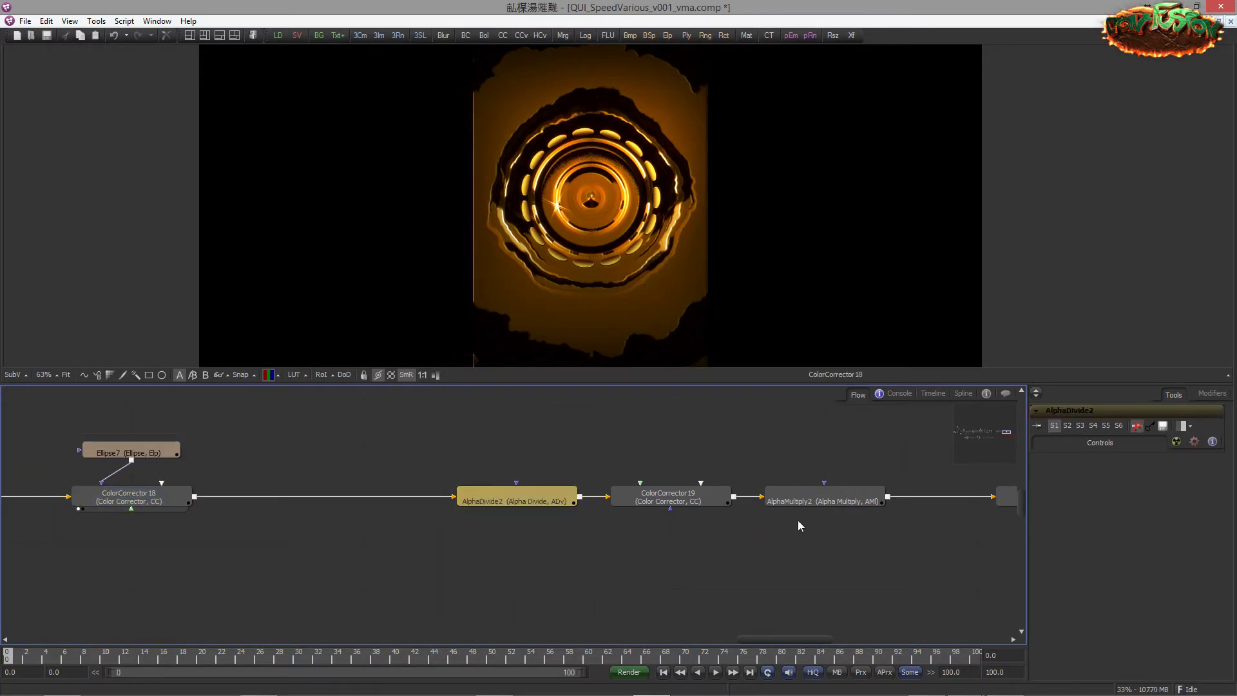
click(802, 502)
click(494, 459)
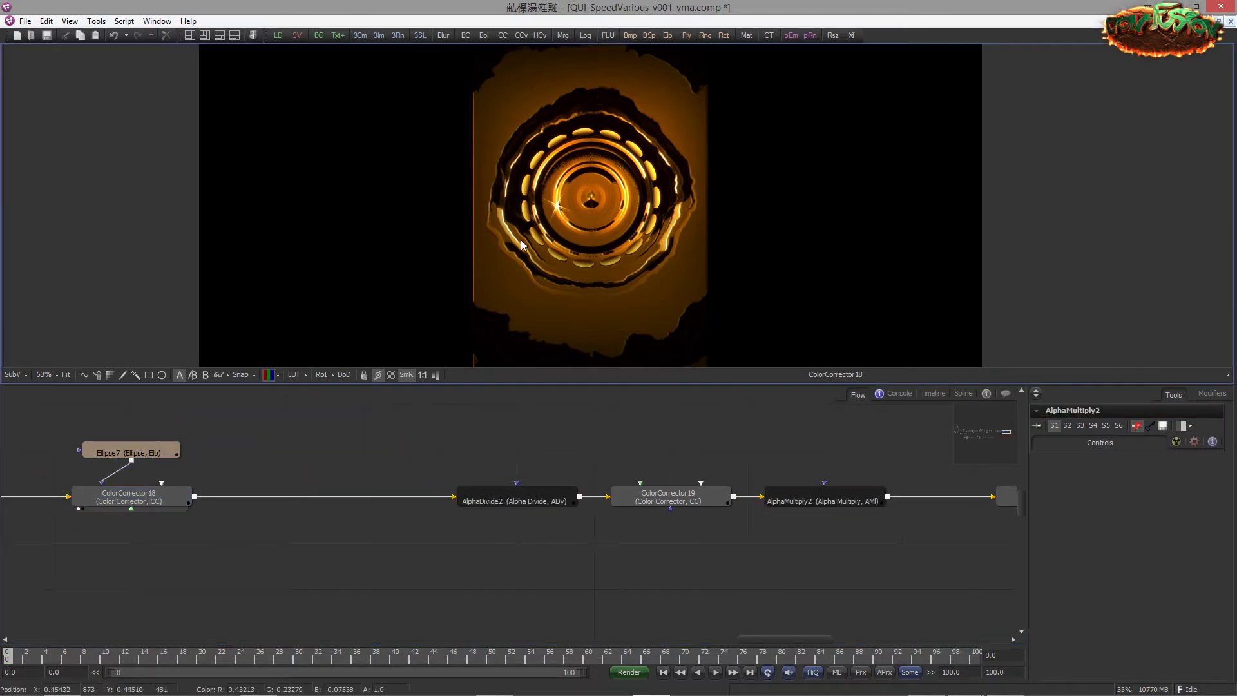
drag(522, 243, 515, 257)
click(391, 375)
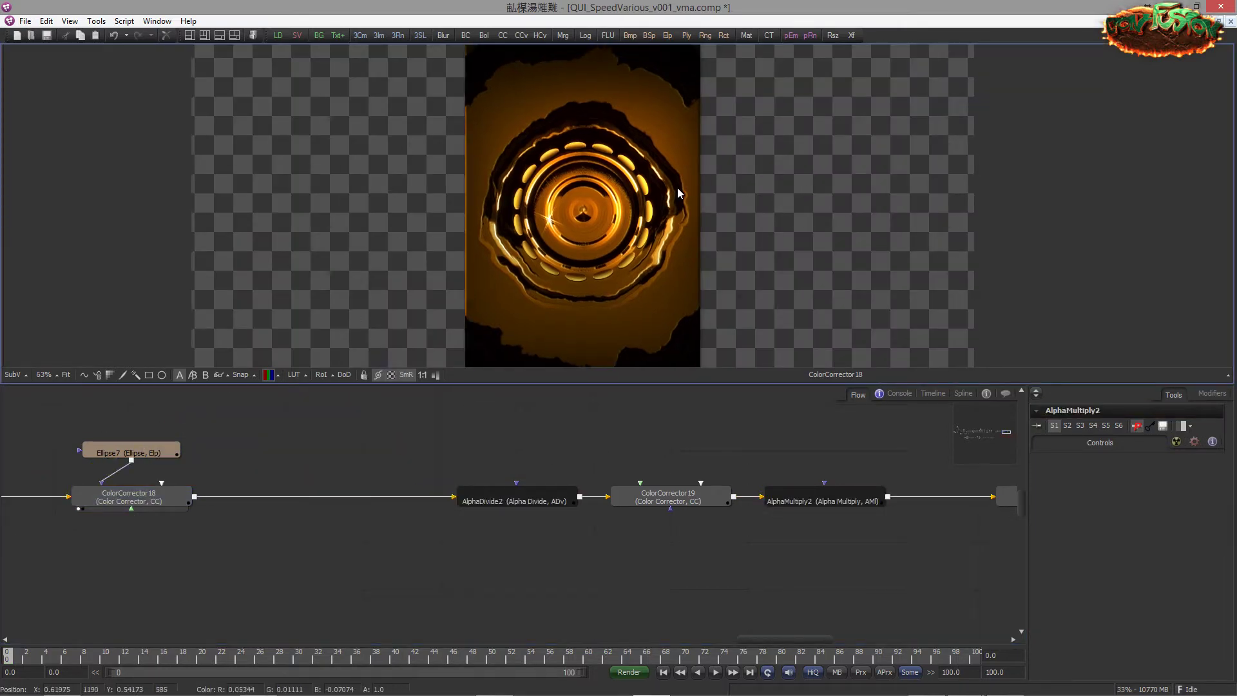
drag(640, 504, 645, 379)
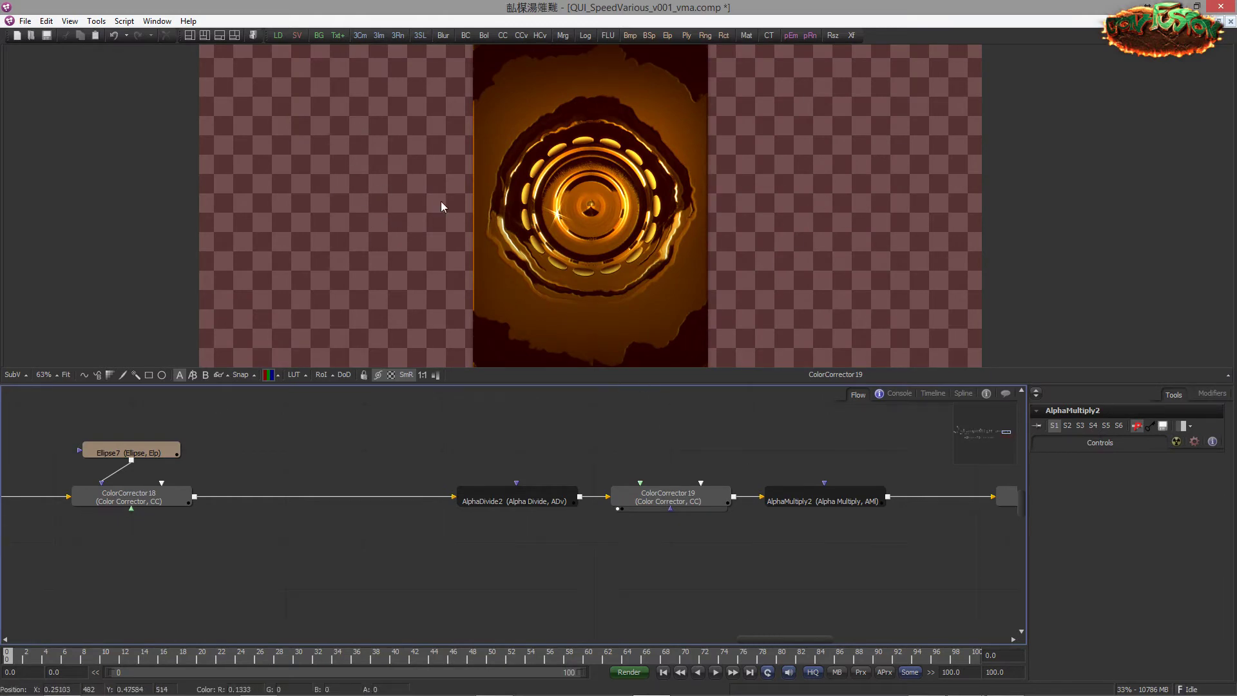
Step: Check ColorCorrector19's color settings and re-enable AlphaDivide2 and AlphaMultiply2
click(683, 491)
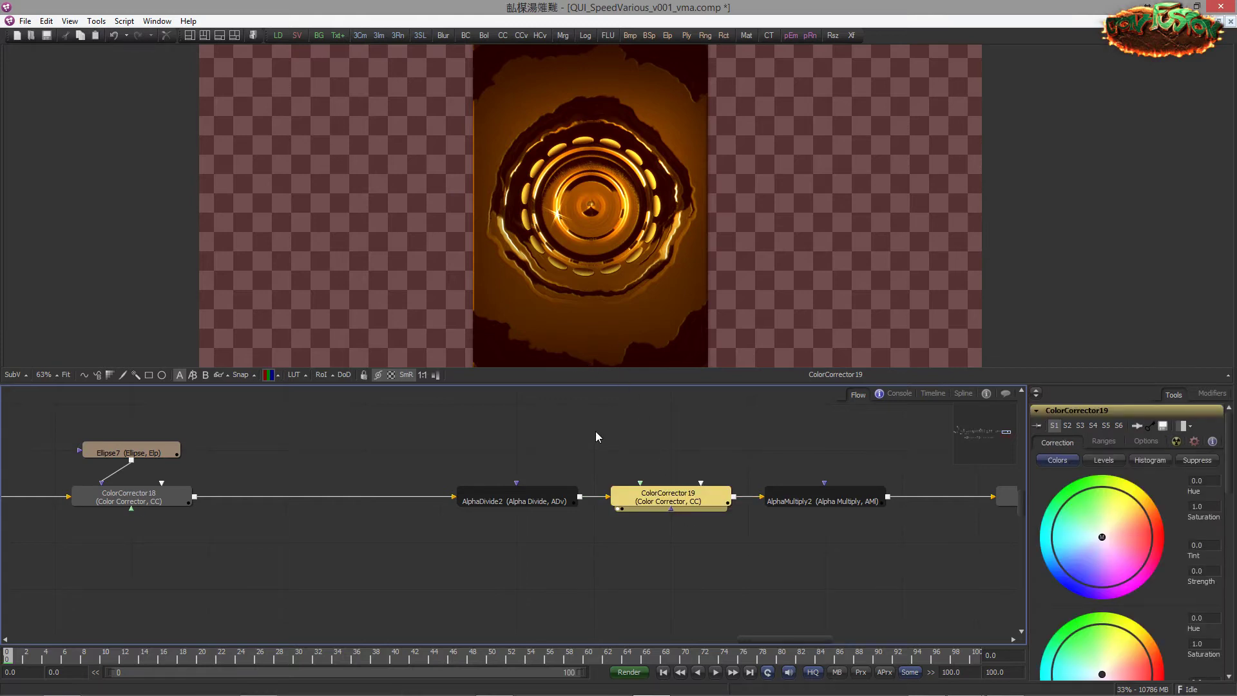
drag(479, 443, 539, 549)
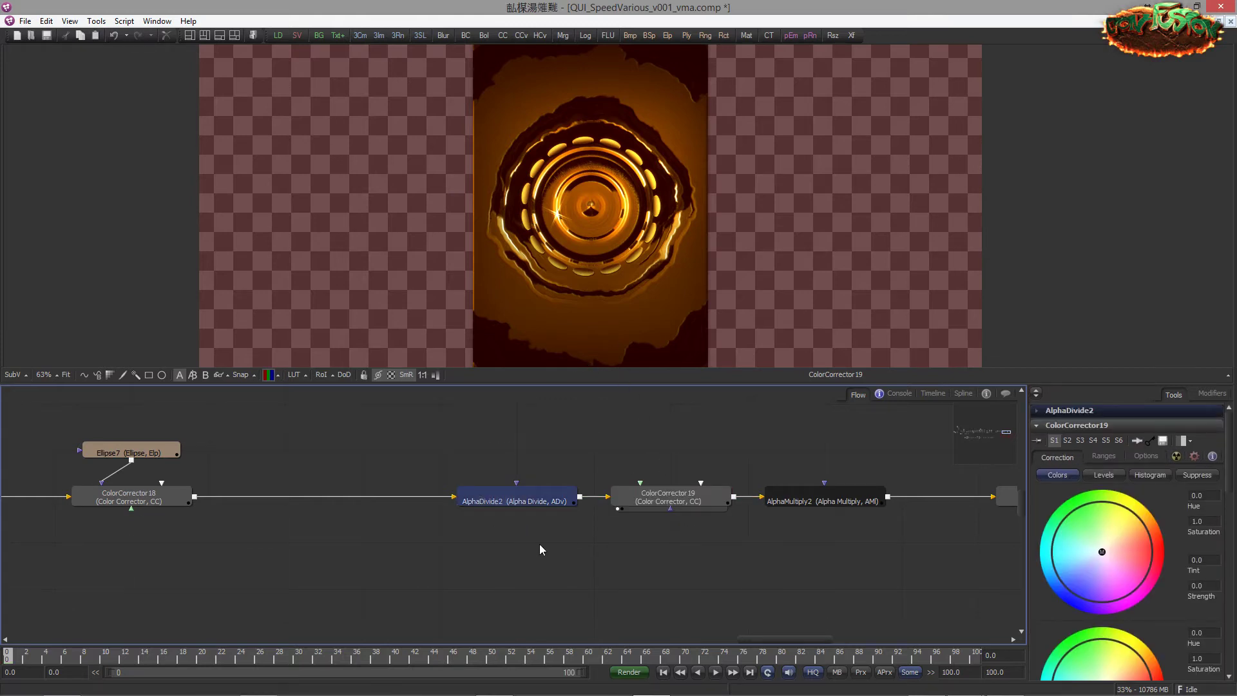
click(498, 505)
click(790, 501)
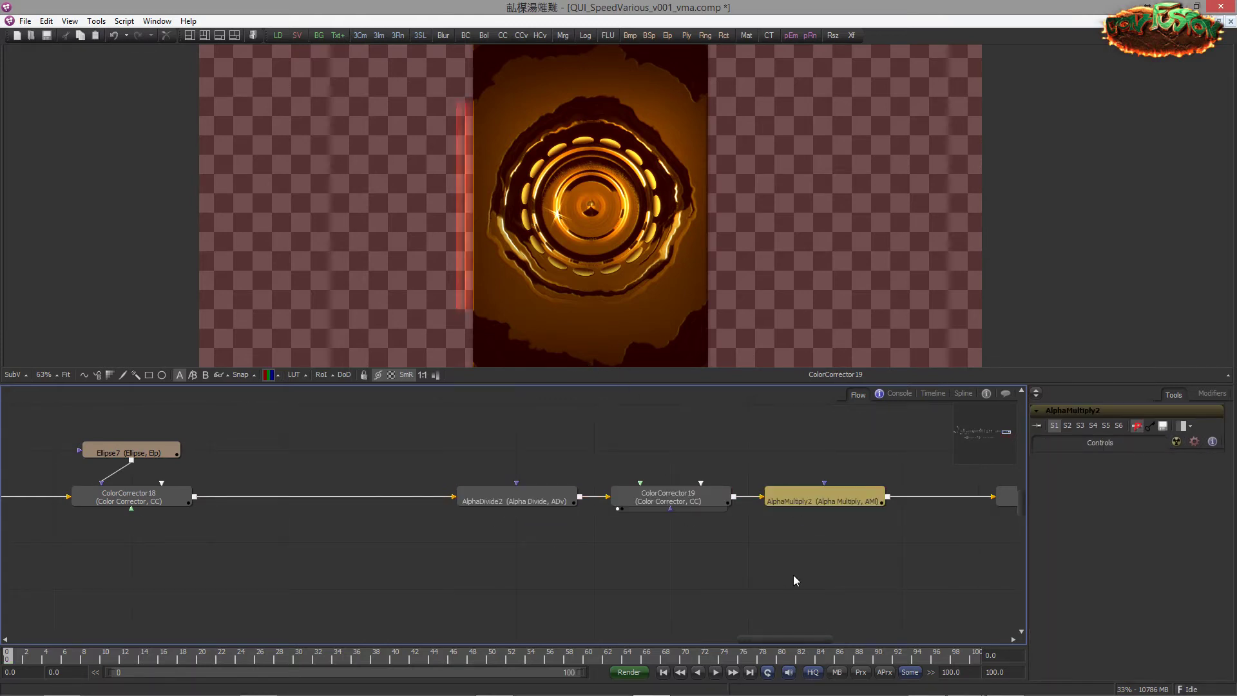
click(794, 518)
click(653, 496)
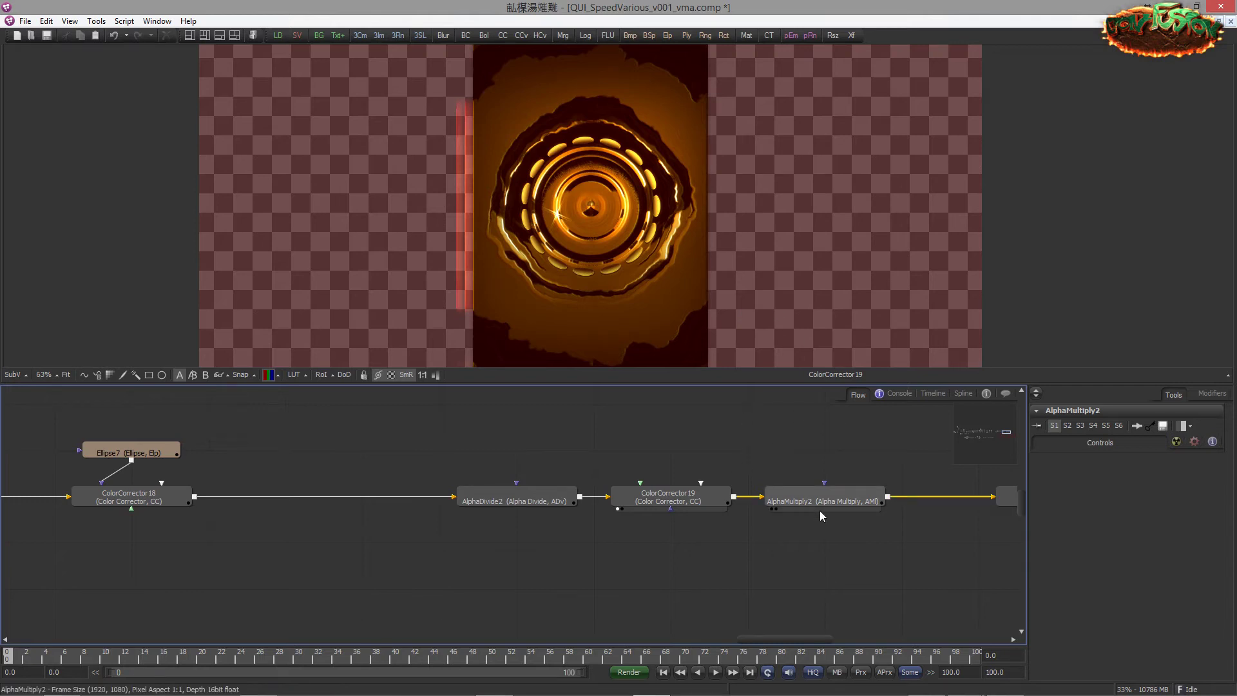
Step: Review the final ChannelBooleans6 output and trace the flow back to its first nodes to examine the complete node tree
click(771, 508)
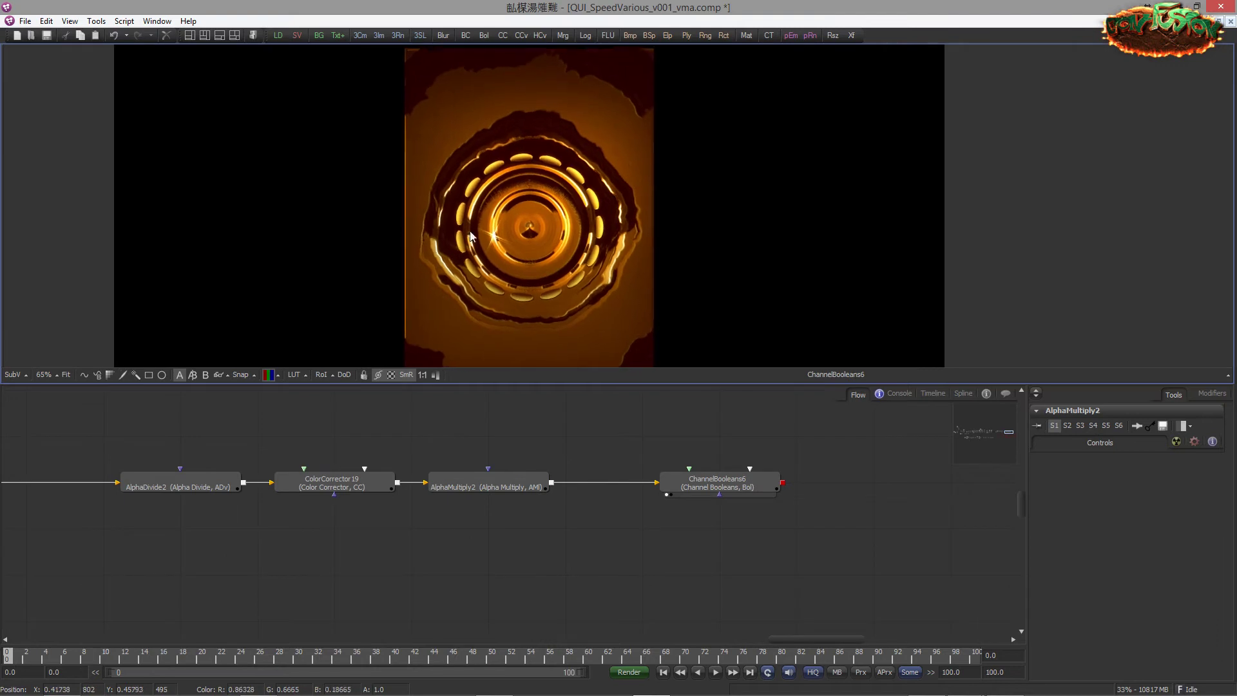
scroll(471, 235, down, 2)
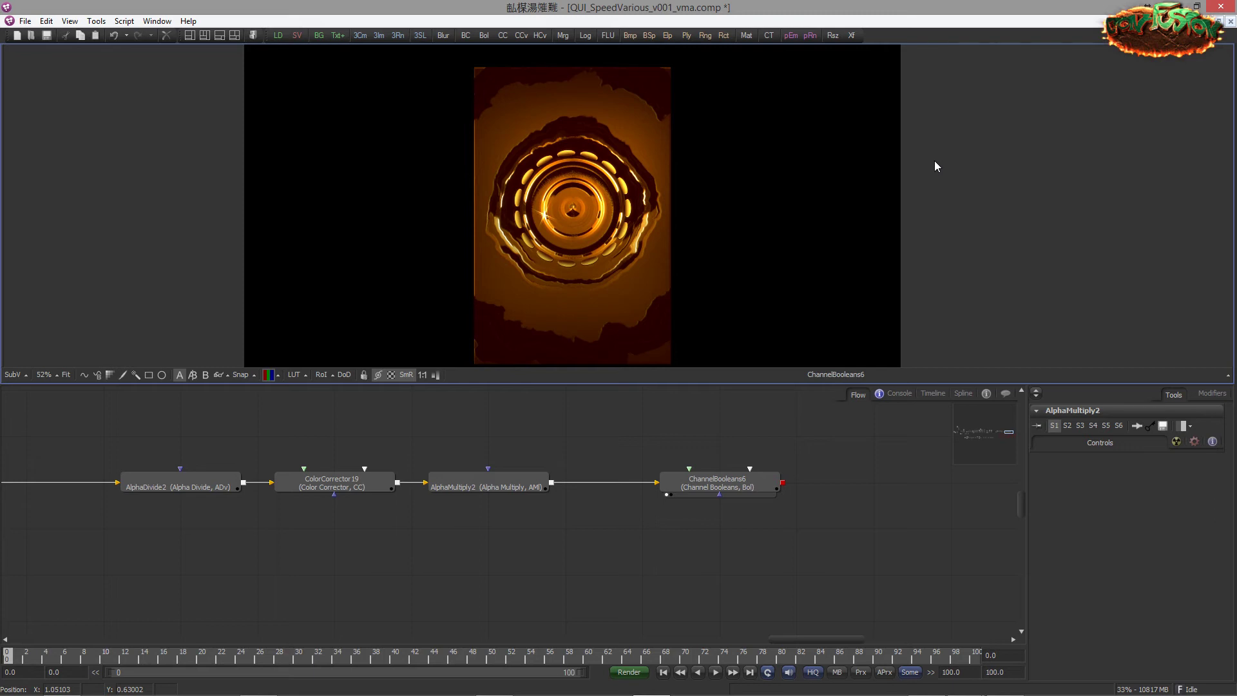
drag(613, 531, 817, 501)
drag(207, 503, 627, 513)
drag(379, 484, 693, 489)
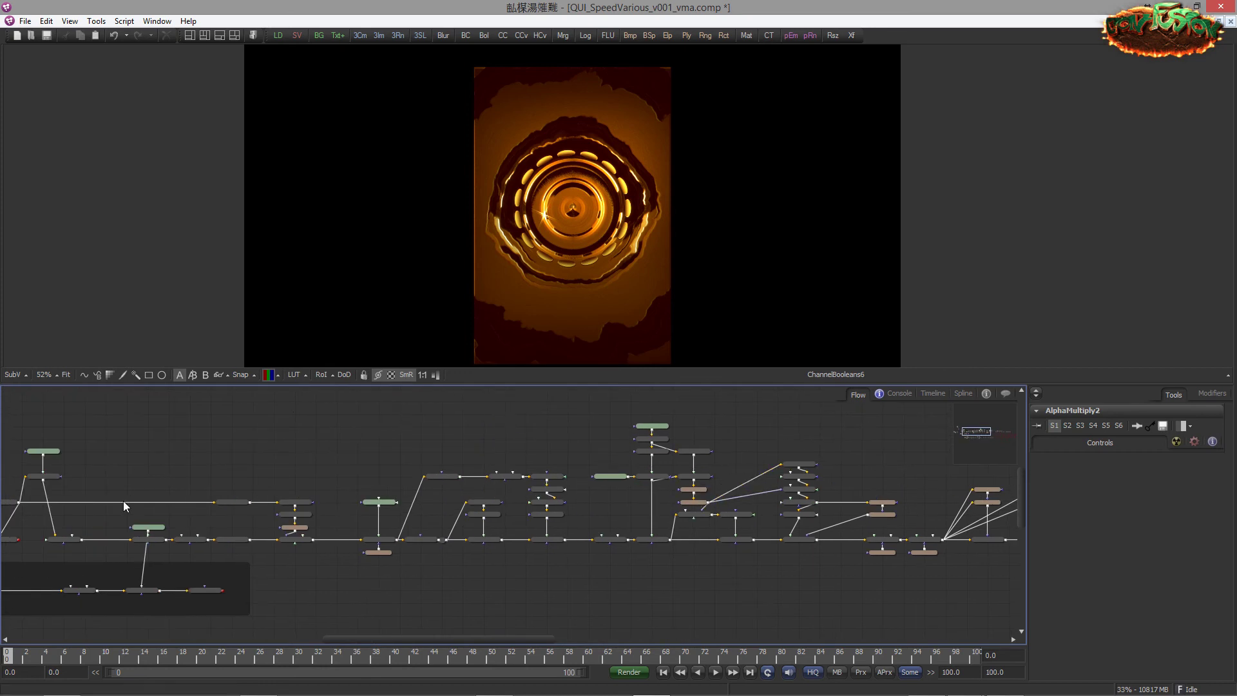
drag(241, 512, 615, 506)
drag(210, 445, 514, 522)
scroll(400, 503, down, 3)
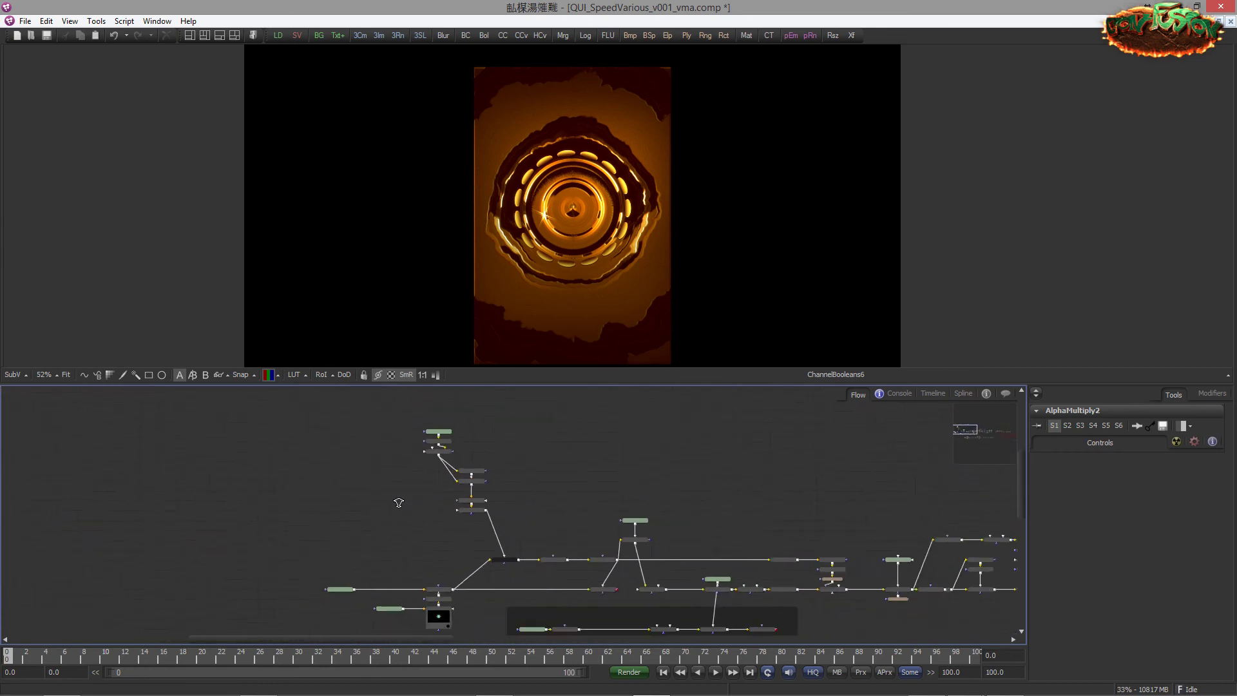
drag(370, 494, 172, 472)
drag(521, 485, 277, 440)
scroll(409, 478, down, 3)
scroll(284, 475, down, 1)
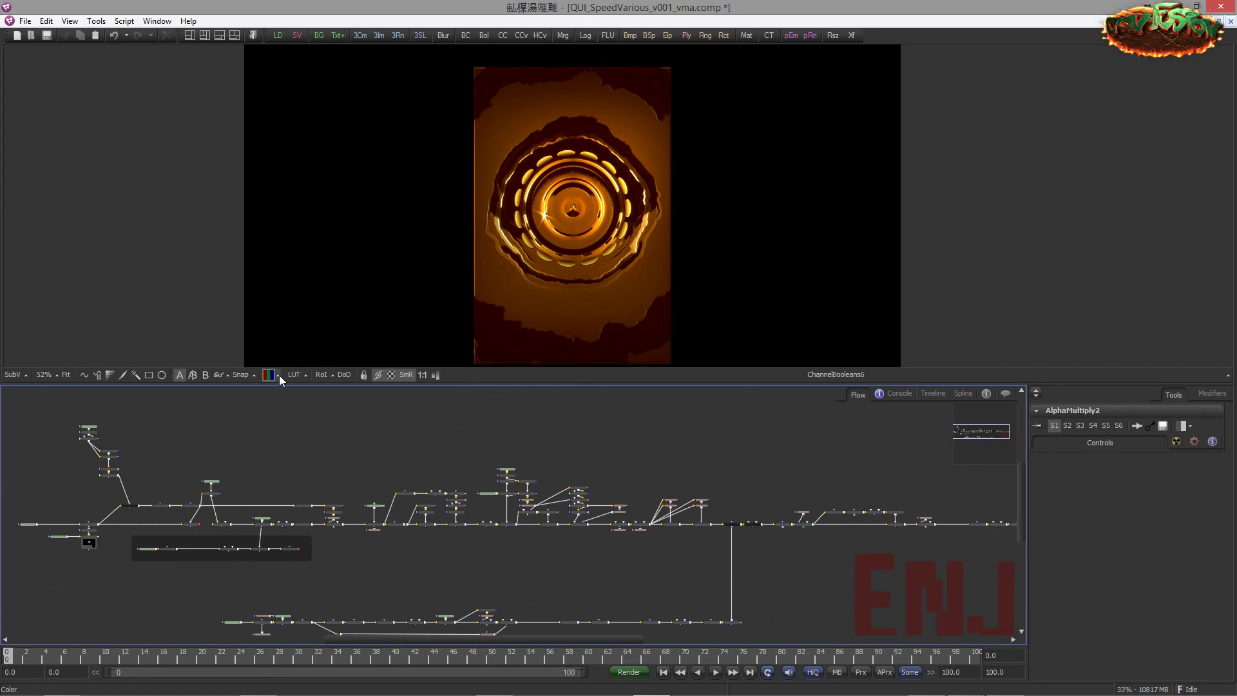